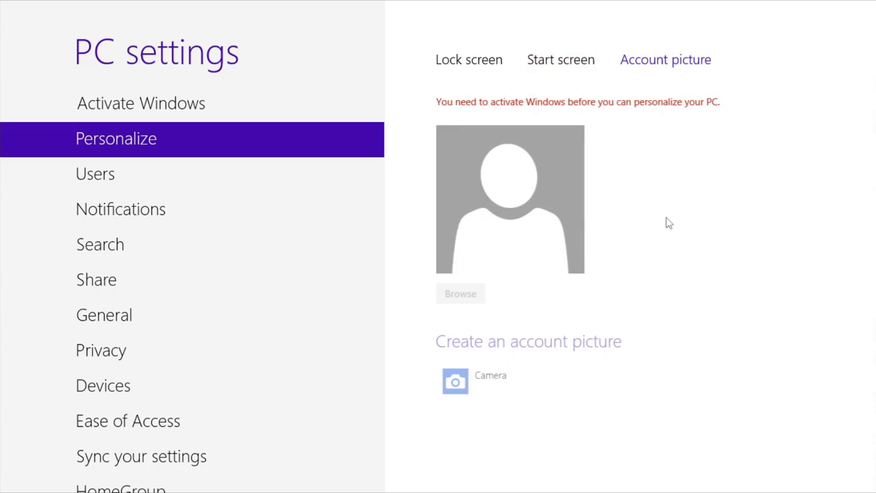
Close PC settings, go to the desktop, and view its Personalization window before closing it
left_click_drag(521, 6, 424, 466)
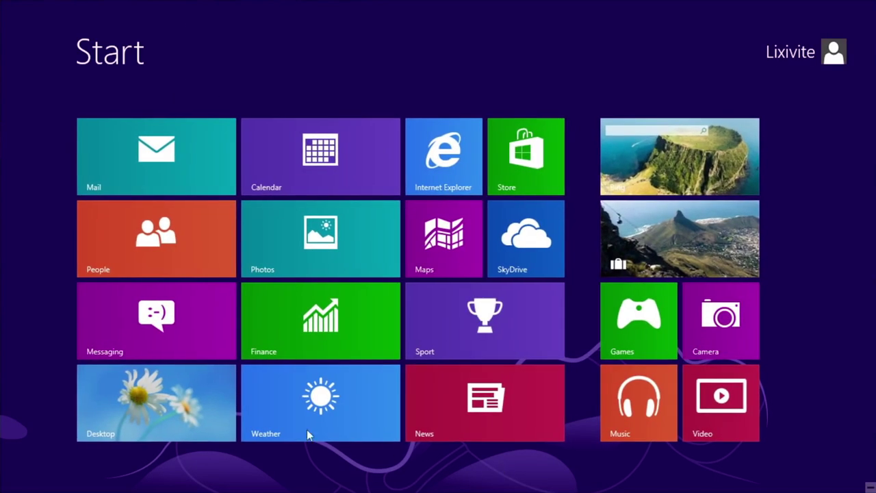
left_click(165, 402)
right_click(316, 141)
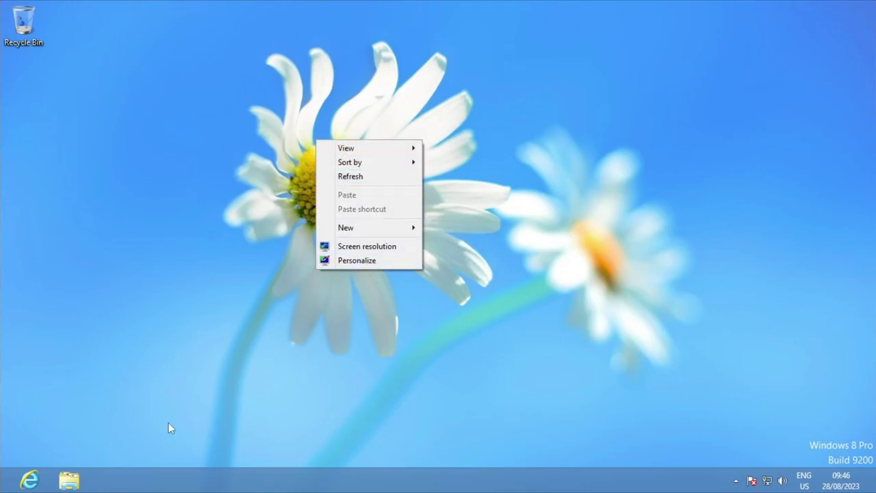
left_click(356, 260)
left_click(698, 55)
Open the Libraries folder and check the Windows version with winver
left_click(64, 486)
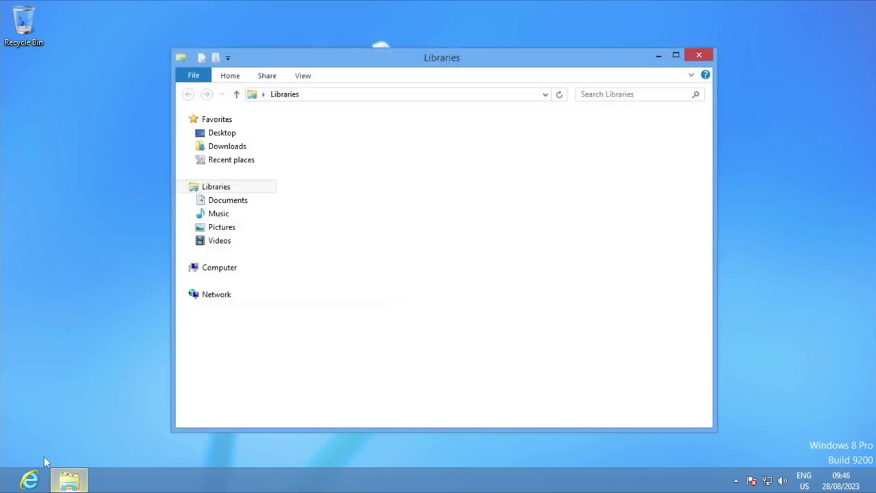
key("super+r")
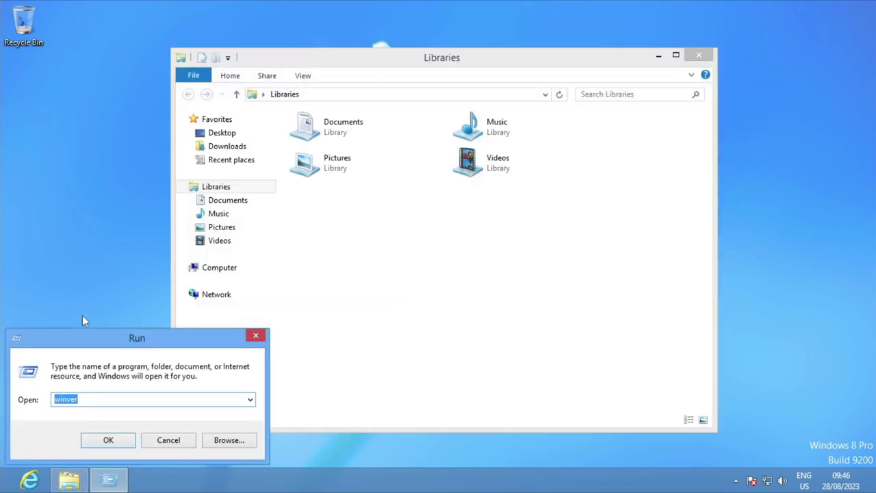
key("Return")
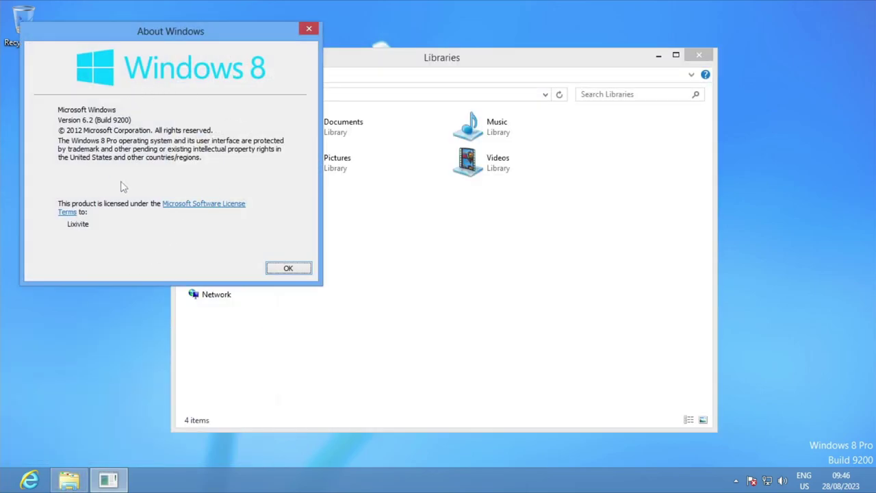
left_click(288, 268)
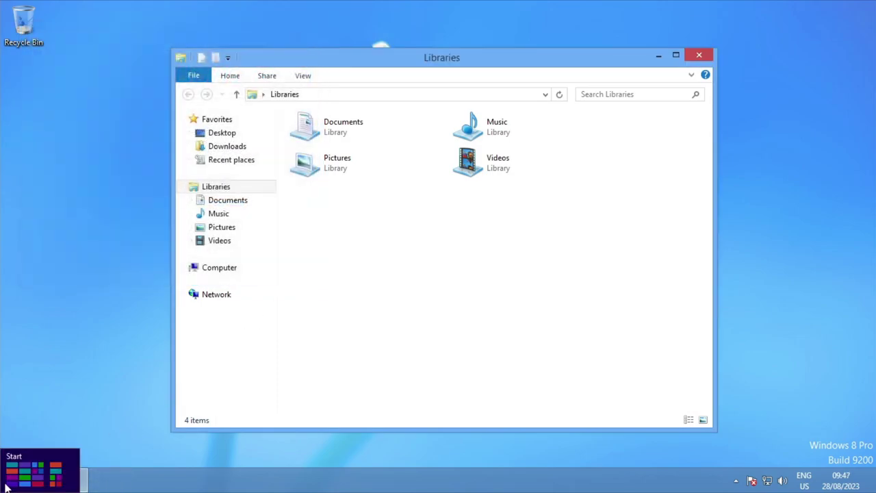
Open the Language preferences under Clock, Language, and Region in Control Panel, closing the Libraries window
right_click(8, 486)
left_click(54, 413)
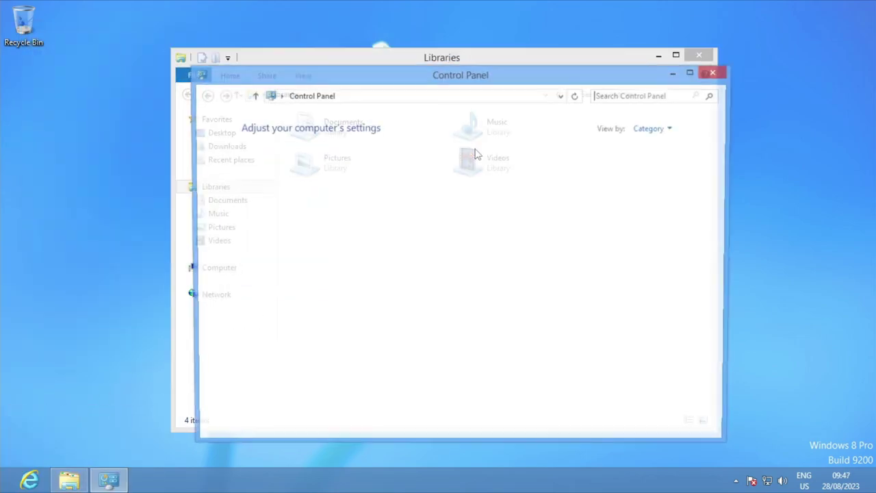
left_click(698, 55)
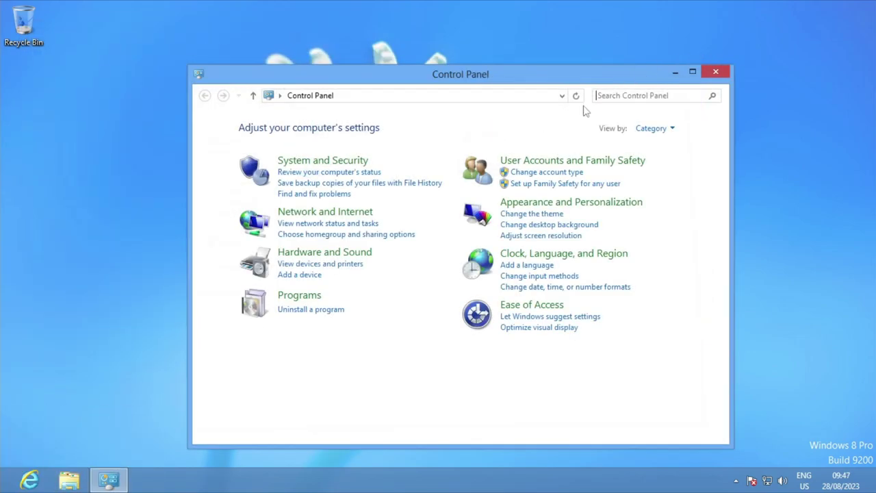
left_click(484, 264)
left_click(349, 168)
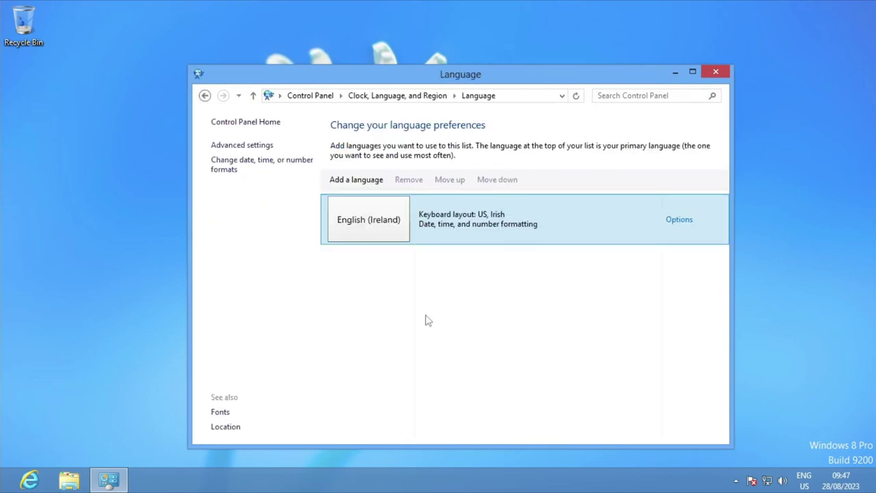
Add Mongolian (Traditional Mongolian) to the list of preferred languages
left_click(352, 180)
left_click_drag(684, 207, 676, 315)
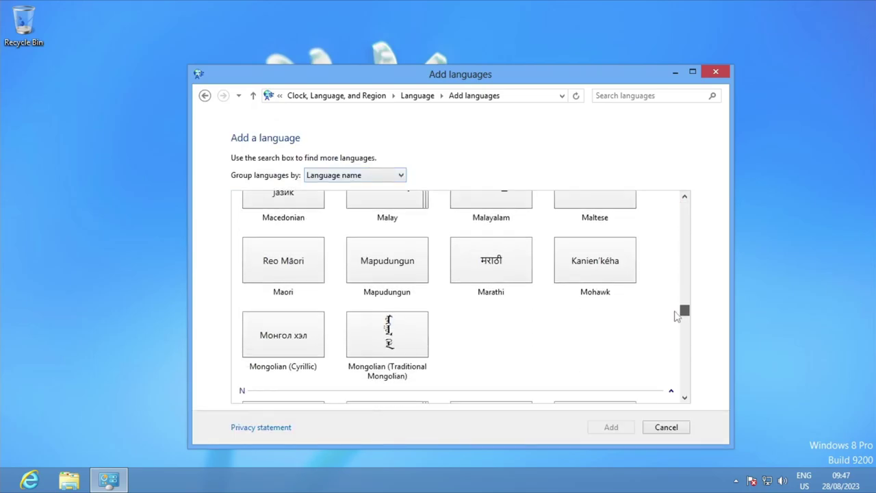
left_click(369, 350)
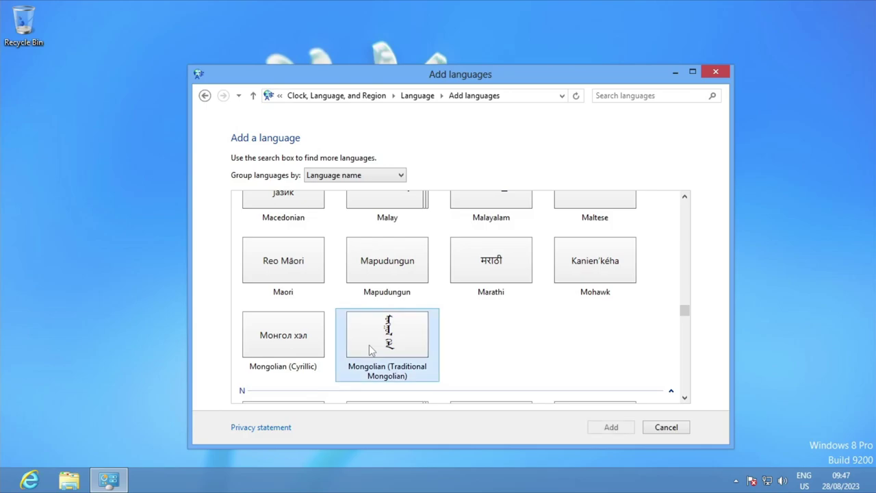
double_click(420, 350)
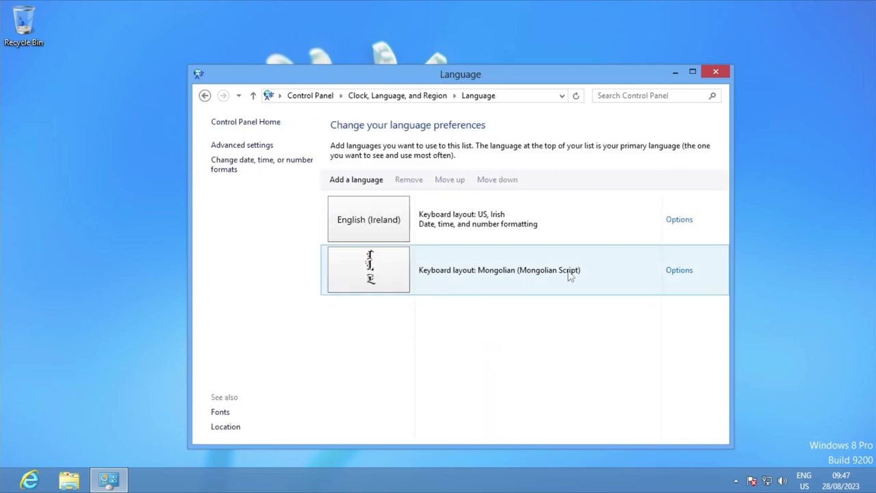
Download and install the Mongolian (Traditional Mongolian) language pack, and restart the computer
left_click(674, 271)
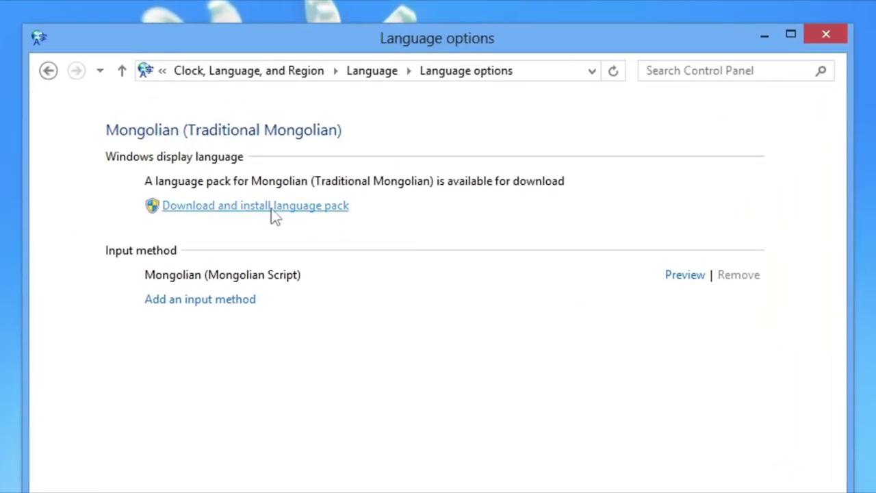
left_click(273, 214)
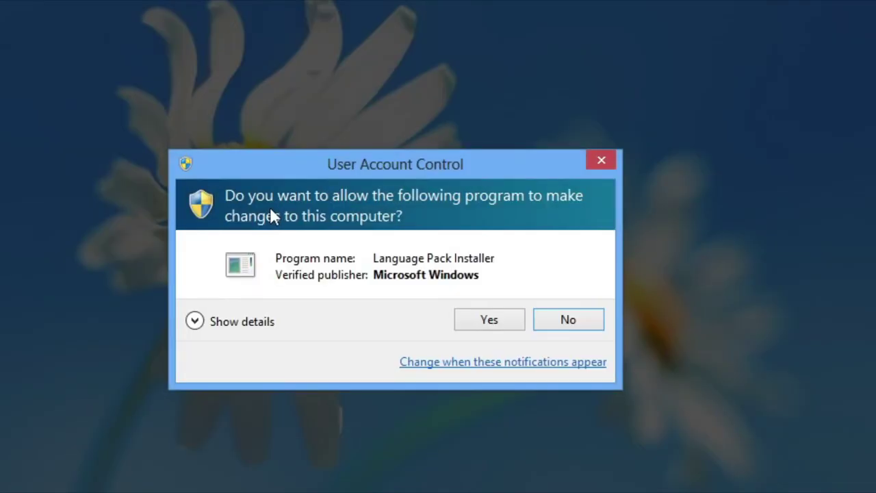
left_click(488, 321)
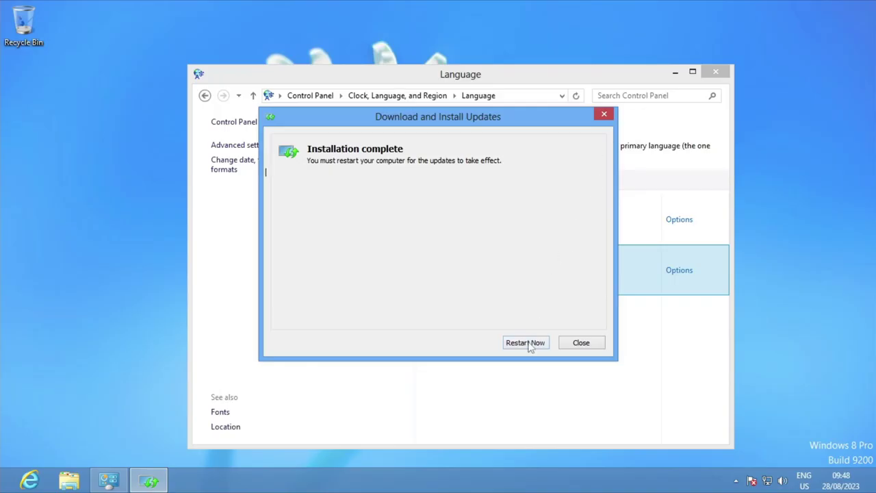
left_click(524, 342)
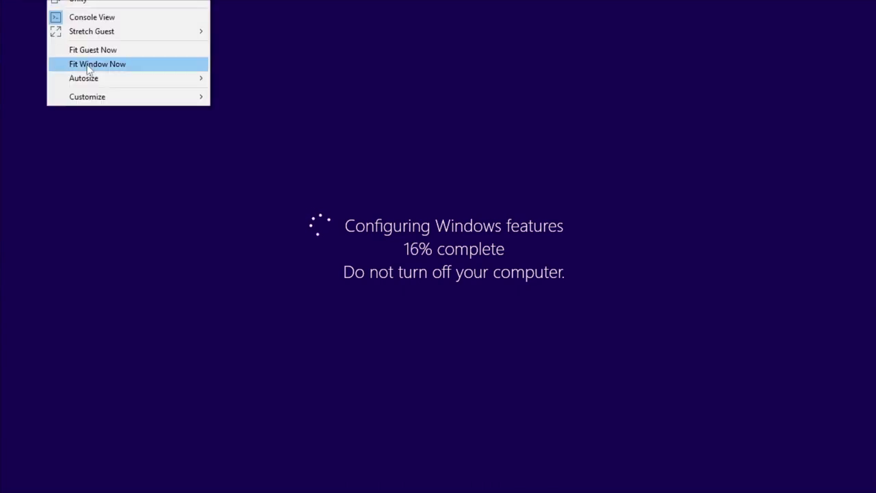
left_click(418, 34)
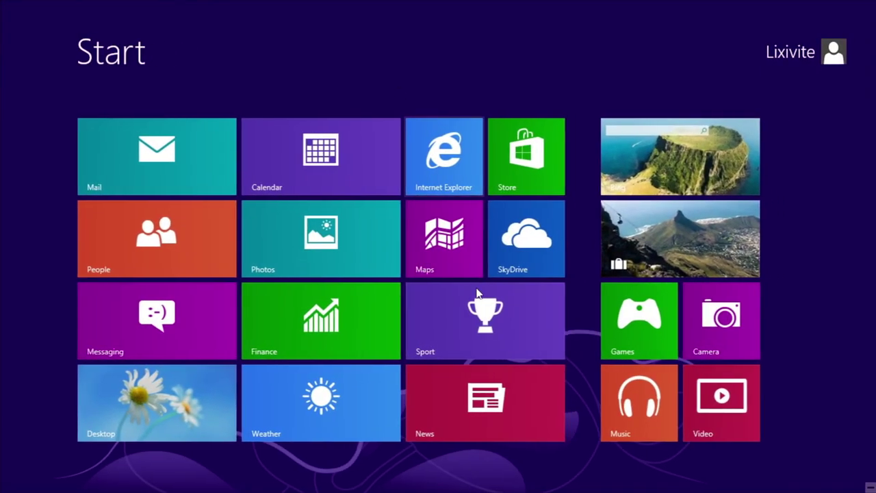
Return to the desktop and reopen the Language preferences in Control Panel
left_click(147, 399)
right_click(3, 490)
left_click(86, 409)
left_click(457, 251)
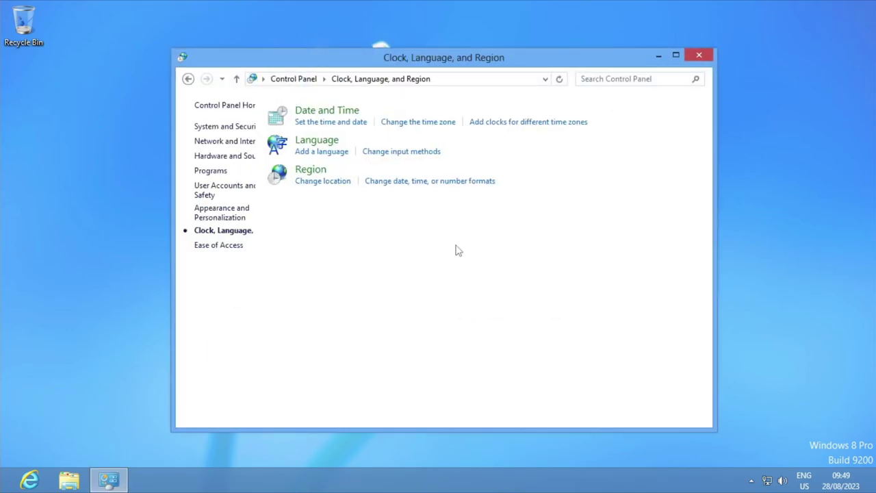
left_click(365, 139)
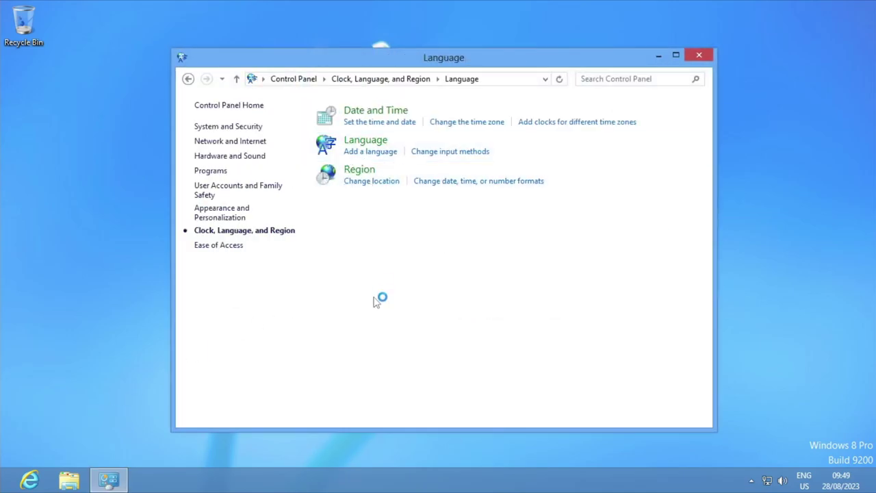
Make Mongolian (Traditional Mongolian) the primary language and postpone logging off
left_click(606, 258)
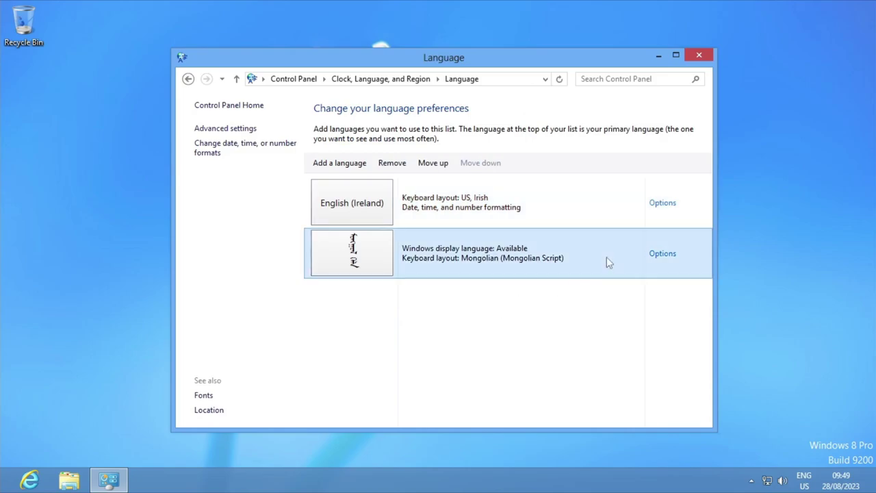
left_click(660, 253)
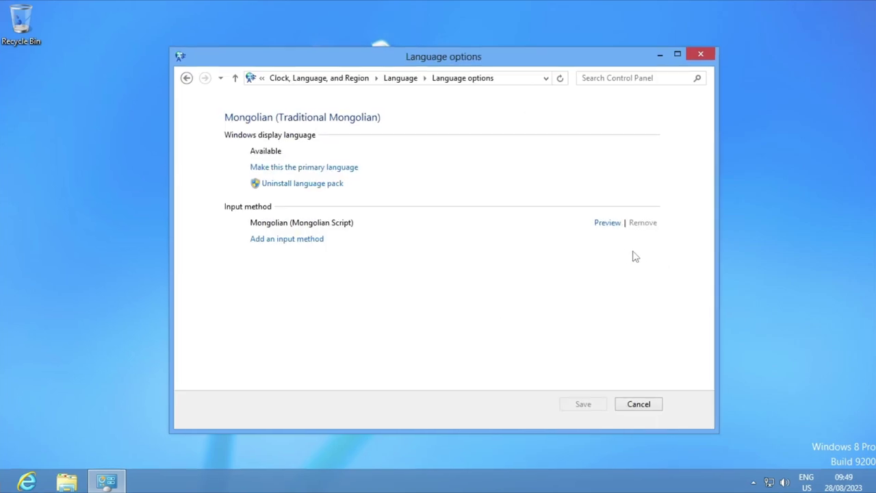
left_click(247, 158)
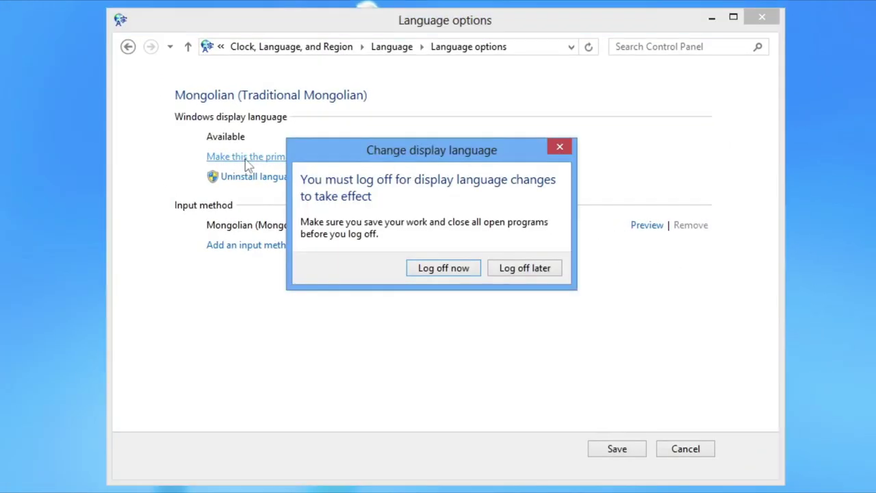
left_click(550, 273)
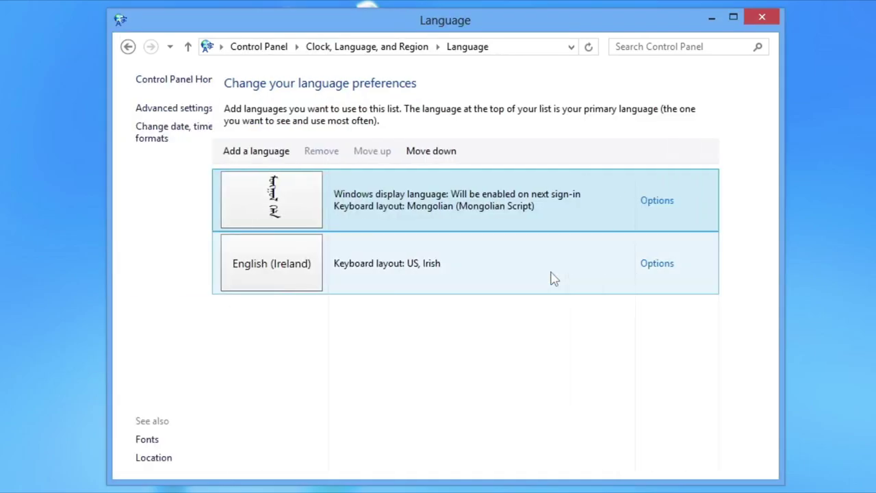
Override the default input method with English (Ireland) - US in the advanced language settings, save, and postpone logging off
left_click(230, 129)
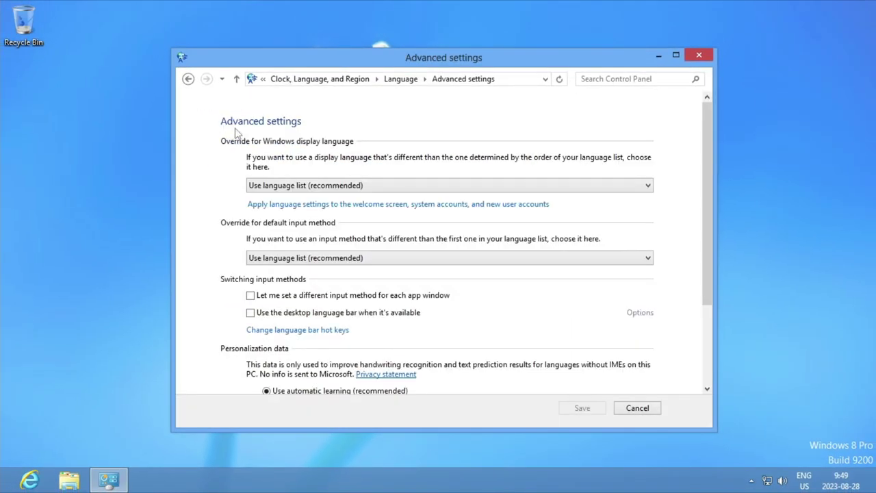
left_click(359, 264)
left_click(291, 287)
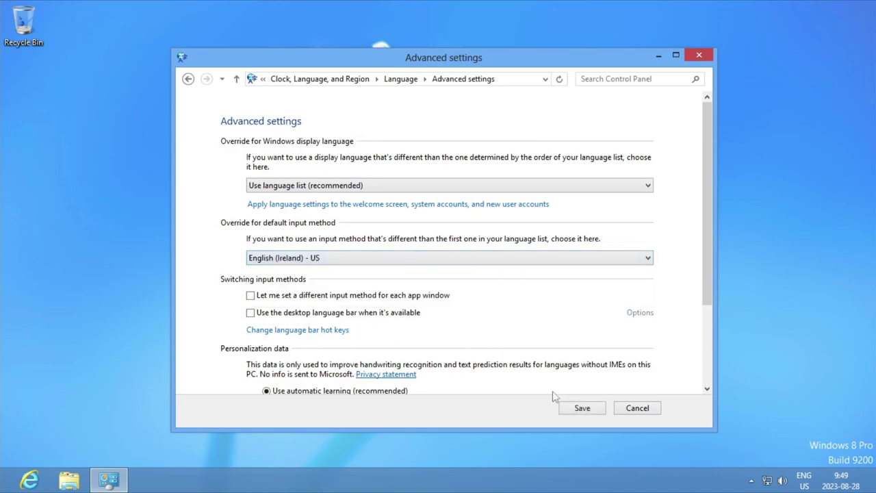
left_click(582, 408)
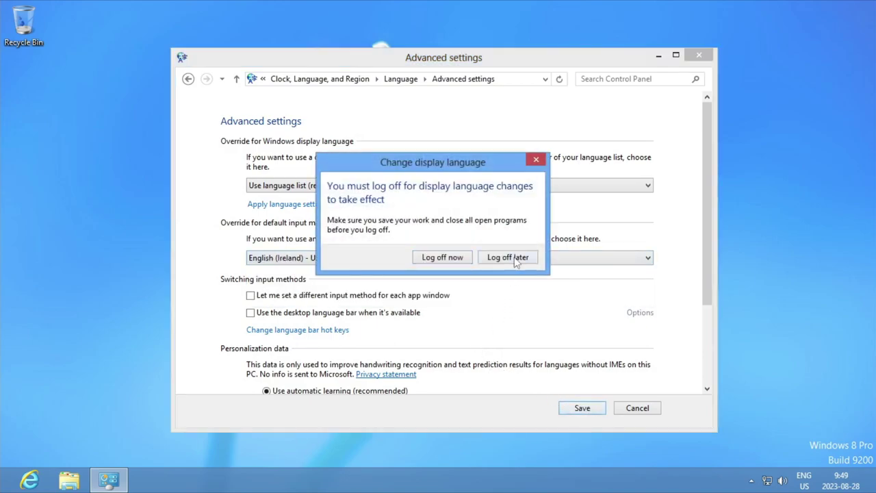
left_click(515, 260)
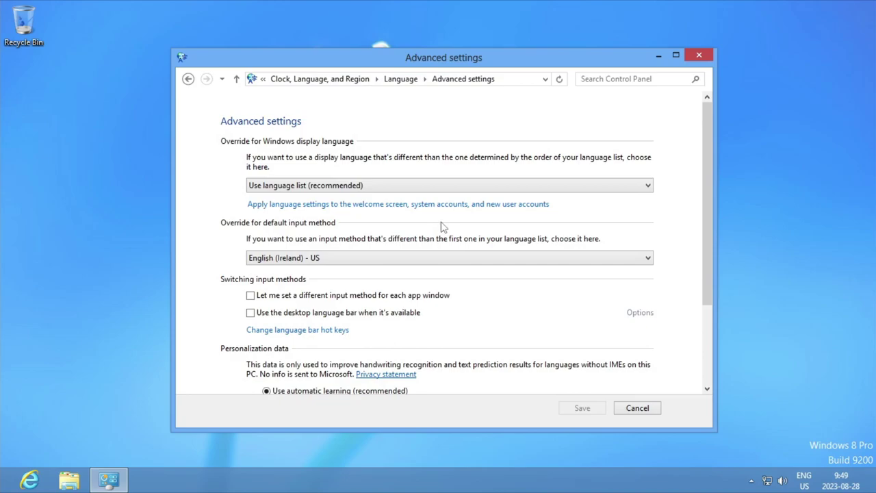
Copy the current language settings to the welcome screen, system accounts and new user accounts, and close the language settings
left_click(390, 204)
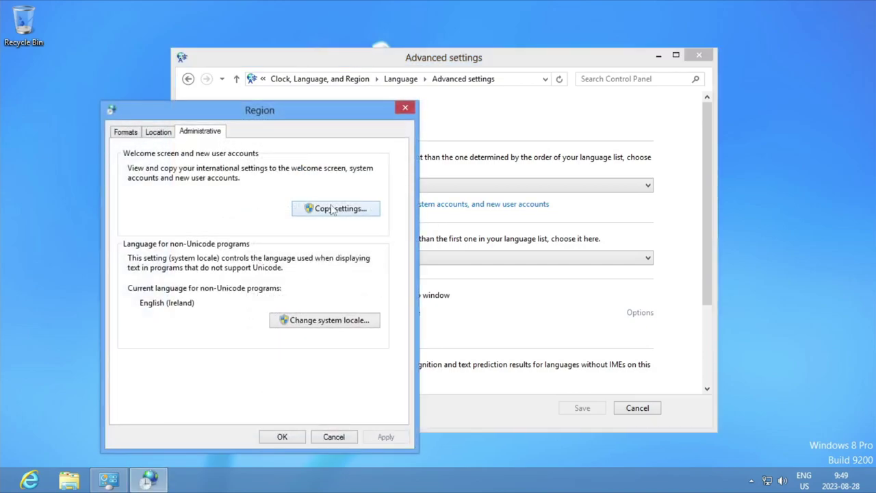
left_click(333, 209)
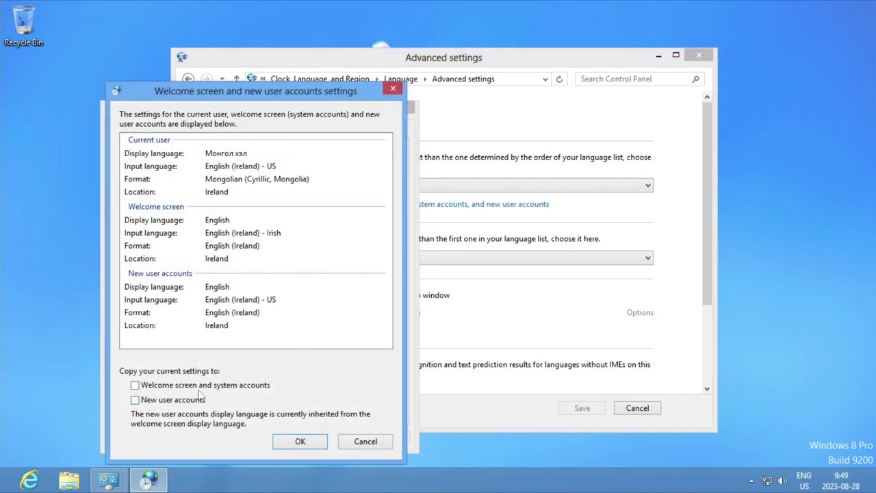
left_click(196, 399)
left_click(198, 385)
left_click(303, 444)
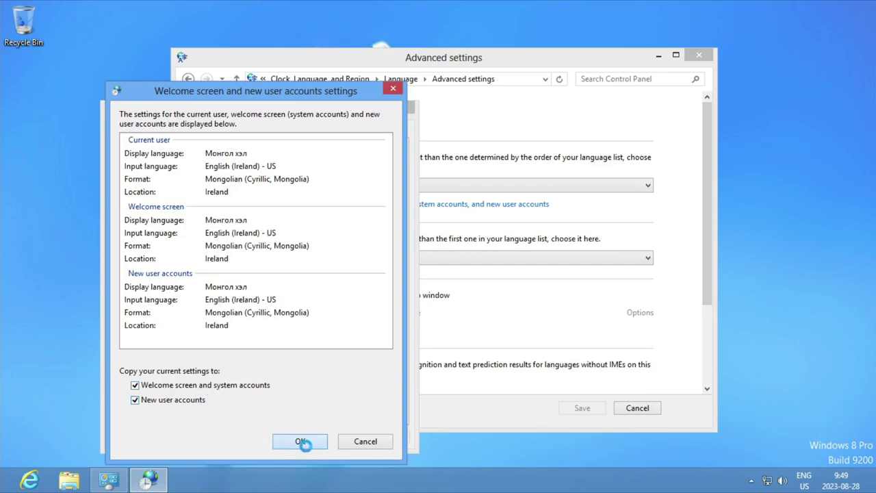
left_click(698, 55)
left_click(461, 264)
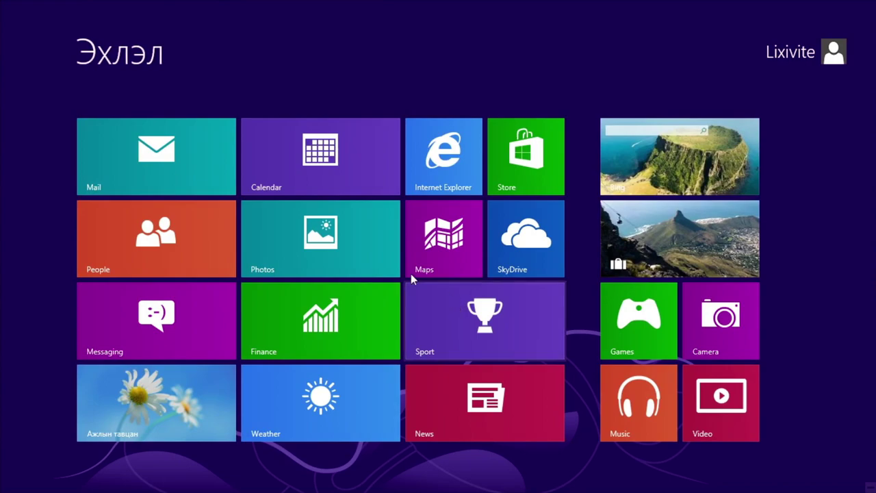
Go to the desktop and examine the translated calendar and network connections pane
left_click(183, 391)
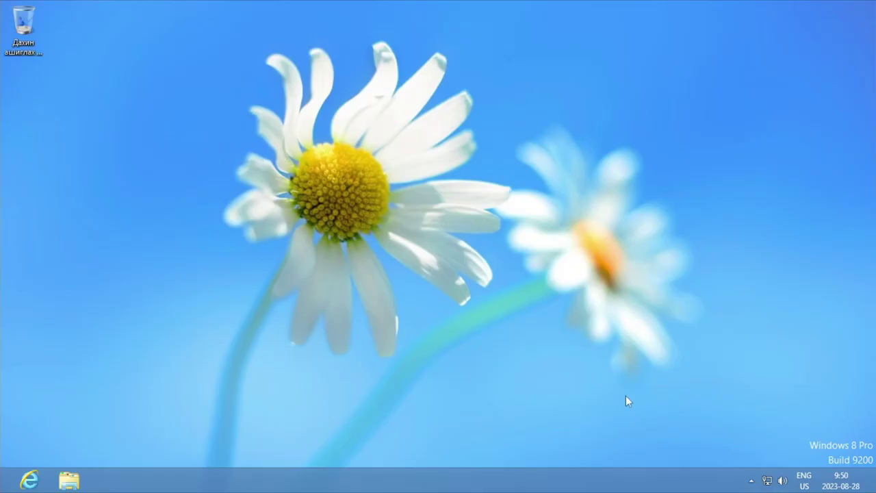
left_click(835, 485)
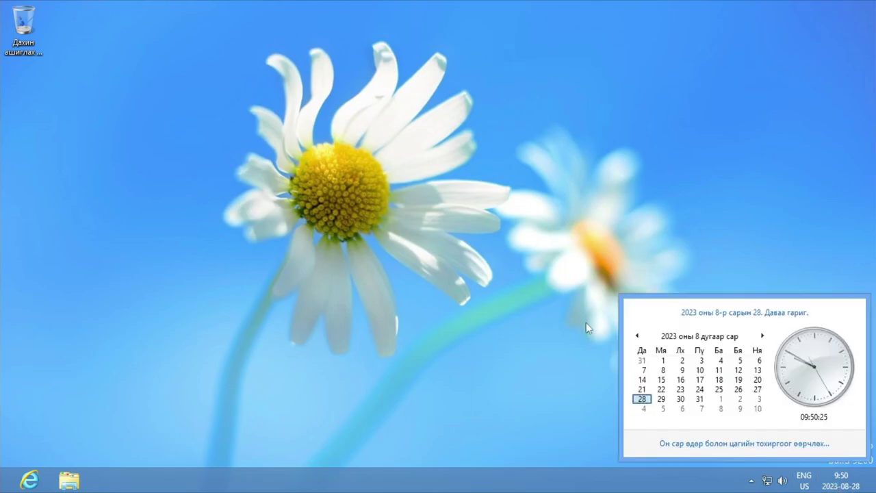
left_click(750, 481)
left_click(766, 480)
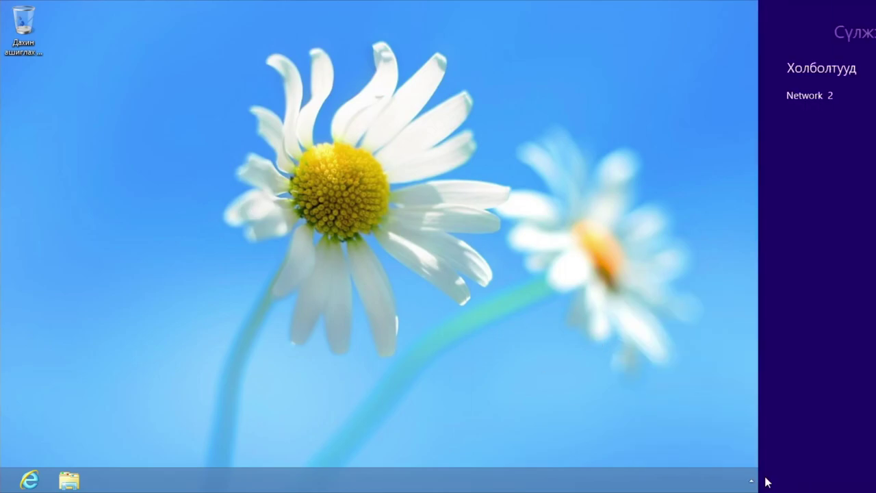
left_click(700, 390)
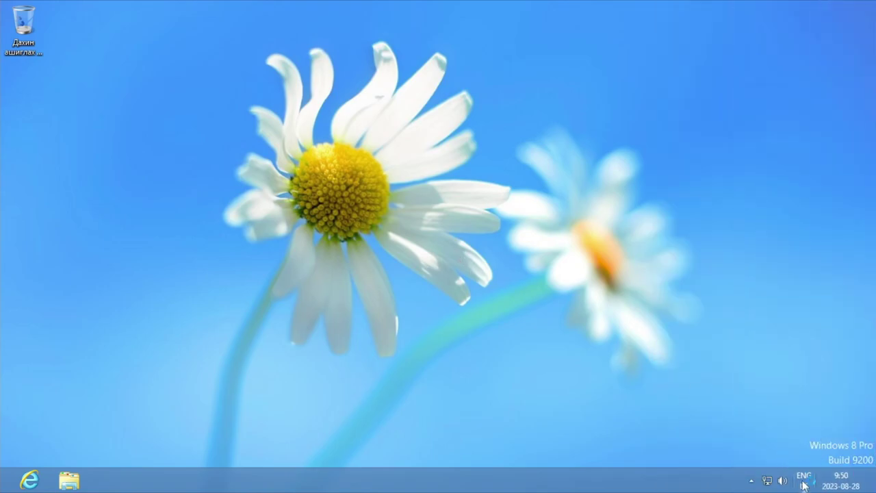
Examine the translated desktop calendar and the list of input languages, and dismiss both
left_click(819, 482)
left_click(805, 480)
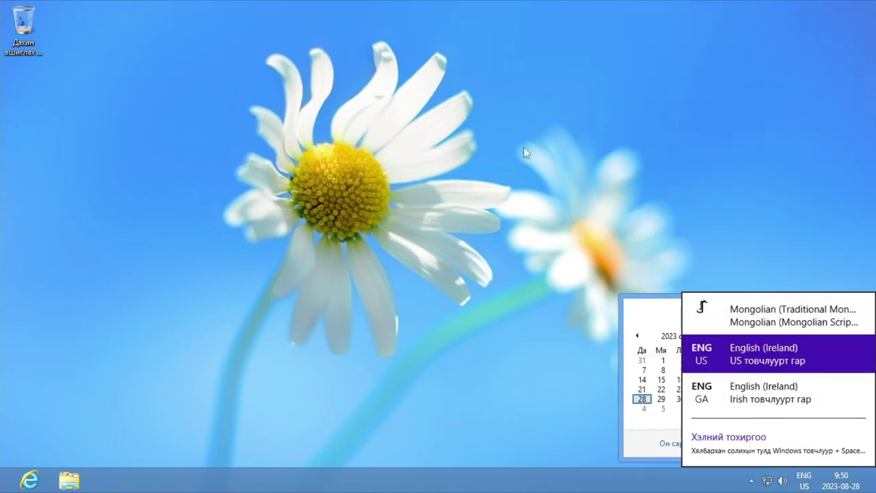
left_click(279, 215)
left_click(224, 161)
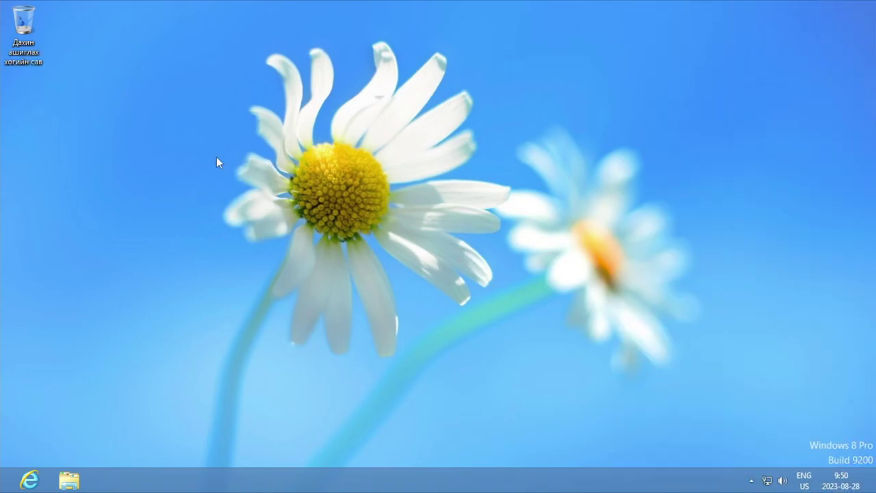
Examine the Computer view in File Explorer and a new tab page in desktop Internet Explorer, and close both windows
left_click(68, 481)
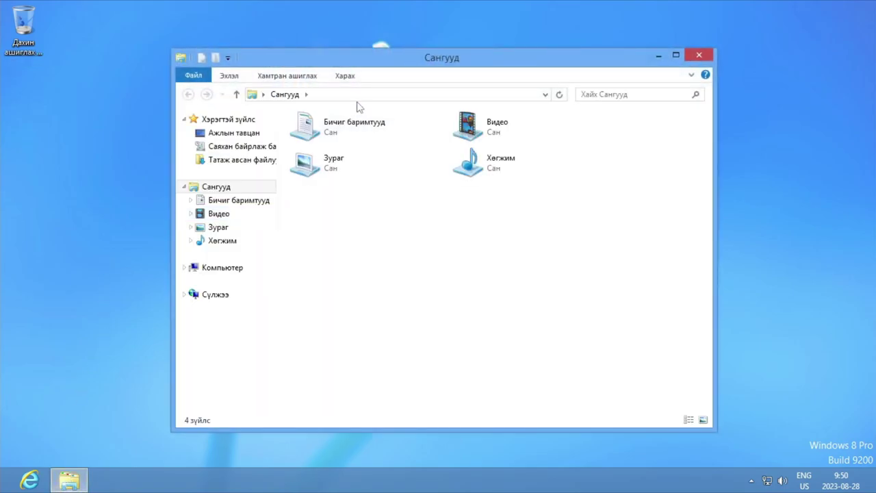
left_click(252, 267)
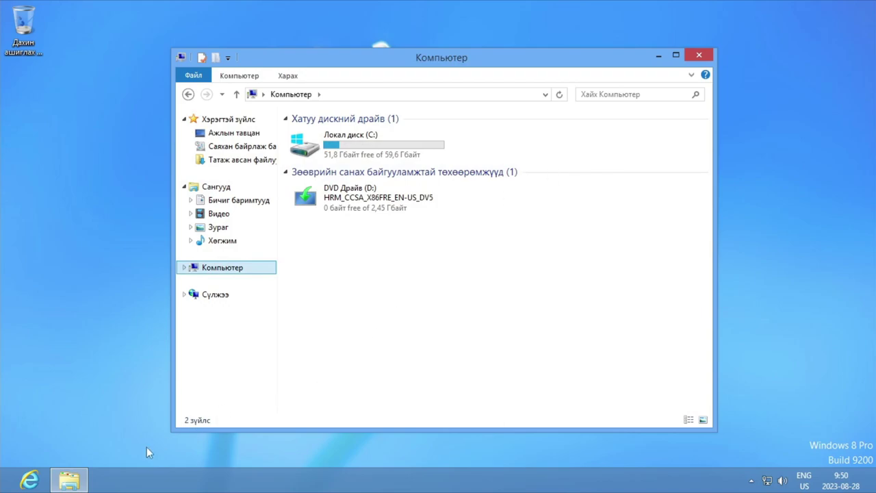
left_click(28, 480)
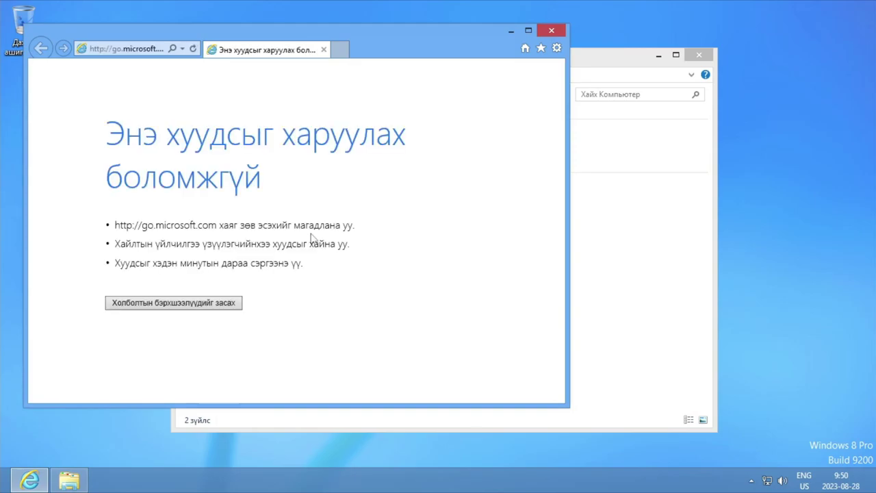
left_click(339, 50)
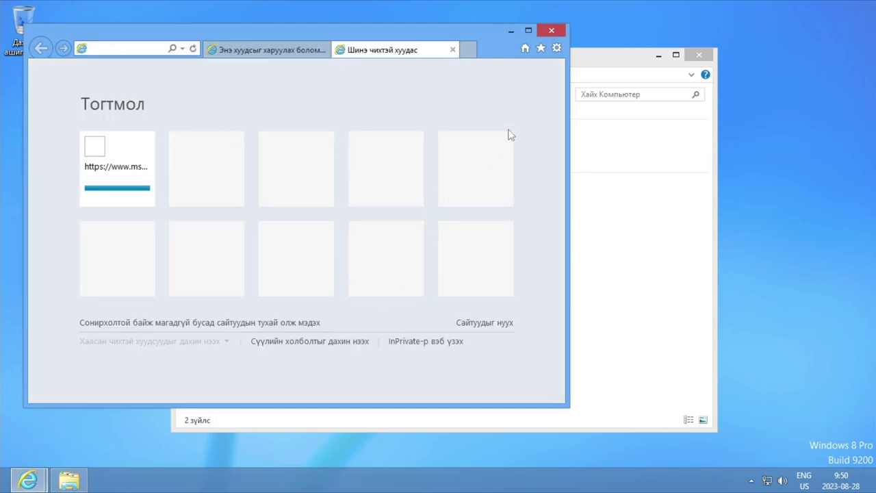
left_click(560, 32)
left_click(257, 228)
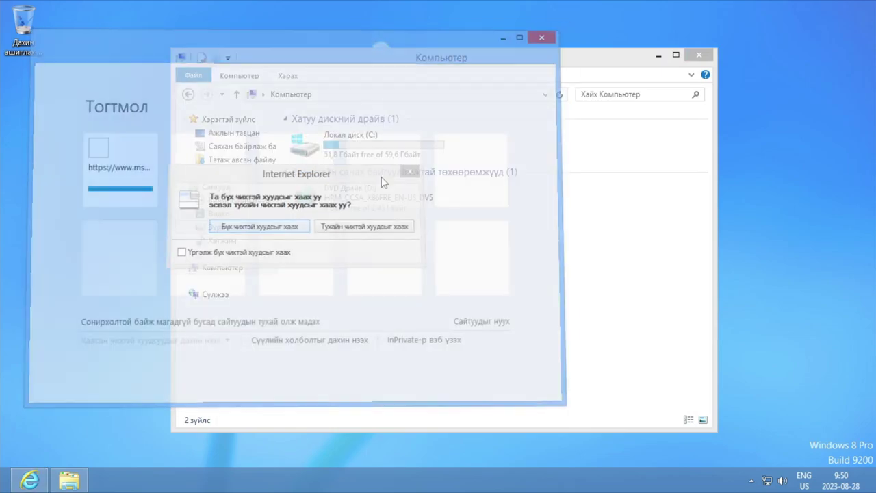
left_click(699, 60)
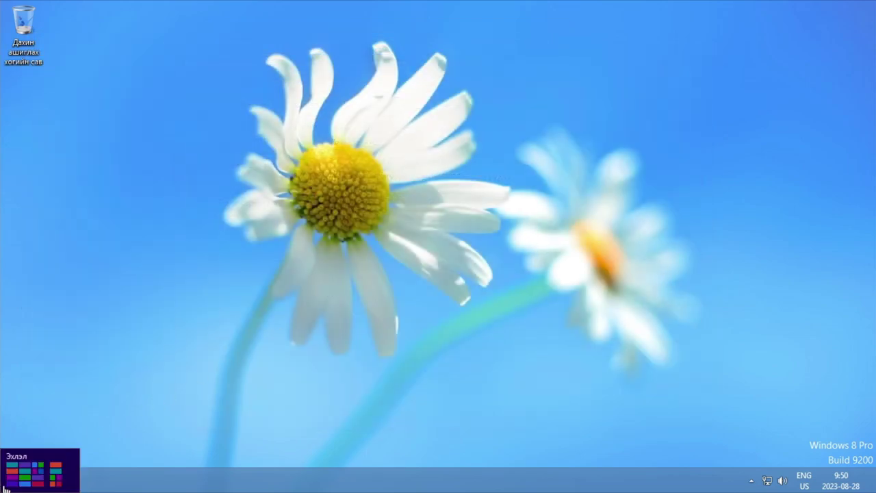
Open the Start screen version of Internet Explorer and view its tab switcher and new tab page
left_click(8, 487)
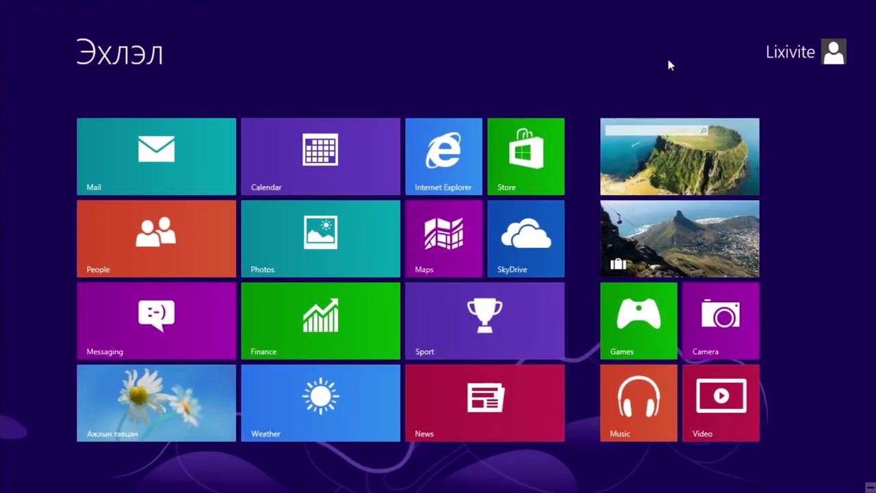
left_click(451, 176)
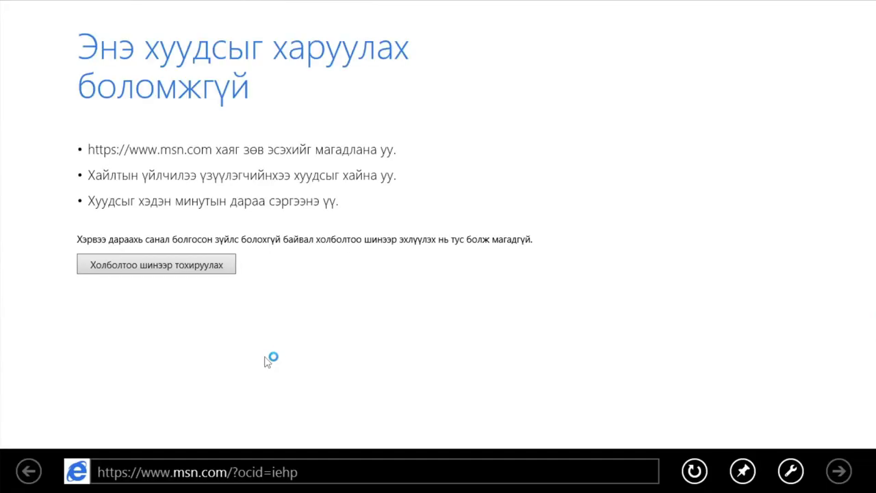
right_click(269, 360)
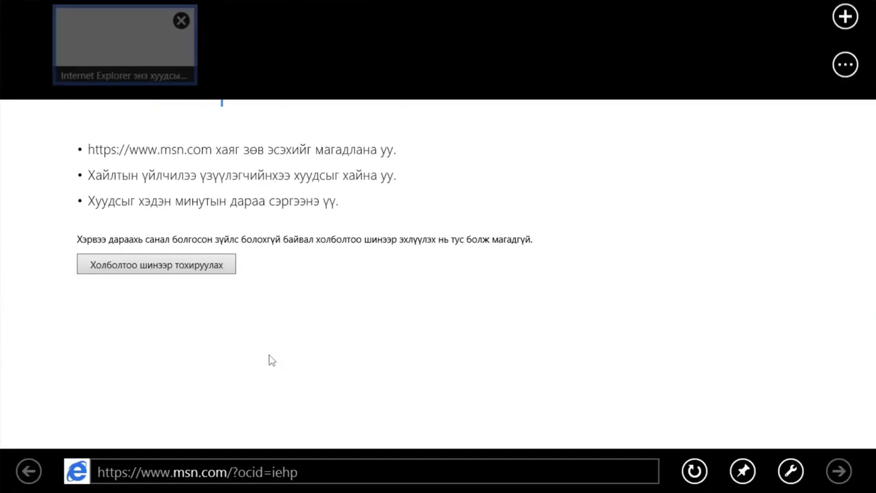
left_click(835, 35)
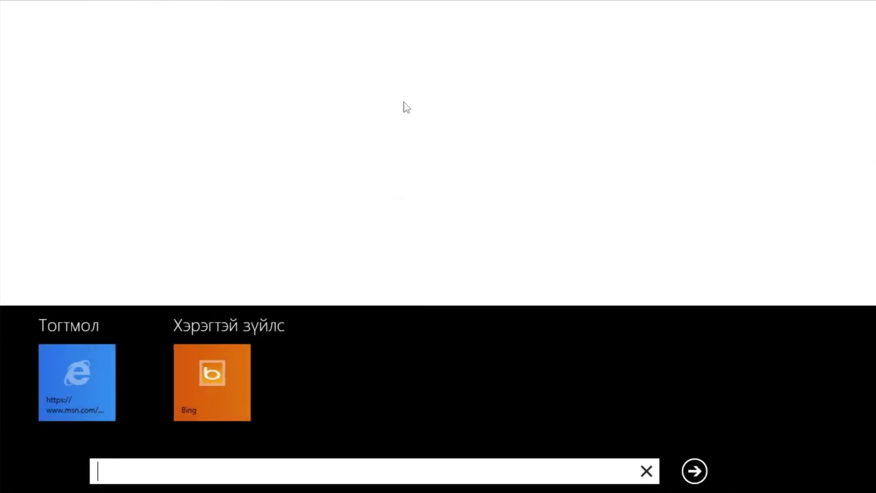
left_click(622, 36)
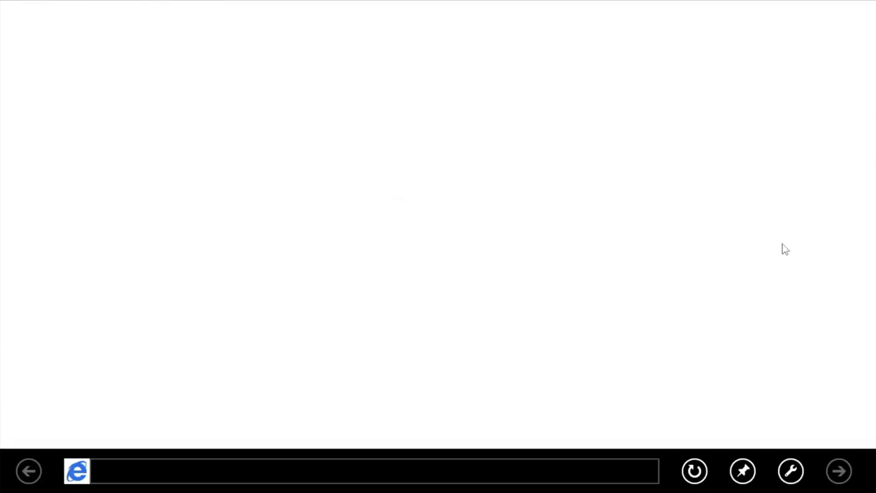
Review the translated internet options in the Internet Explorer app's settings and return to the settings overview
mouse_move(830, 375)
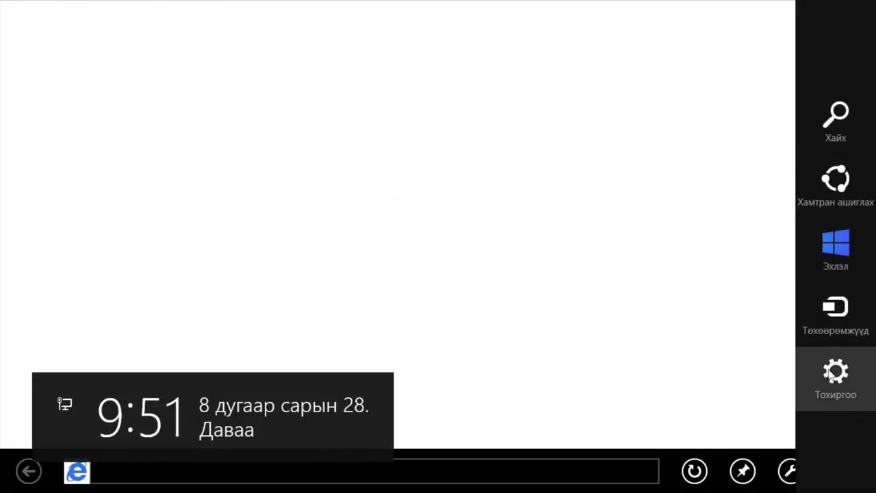
left_click(826, 409)
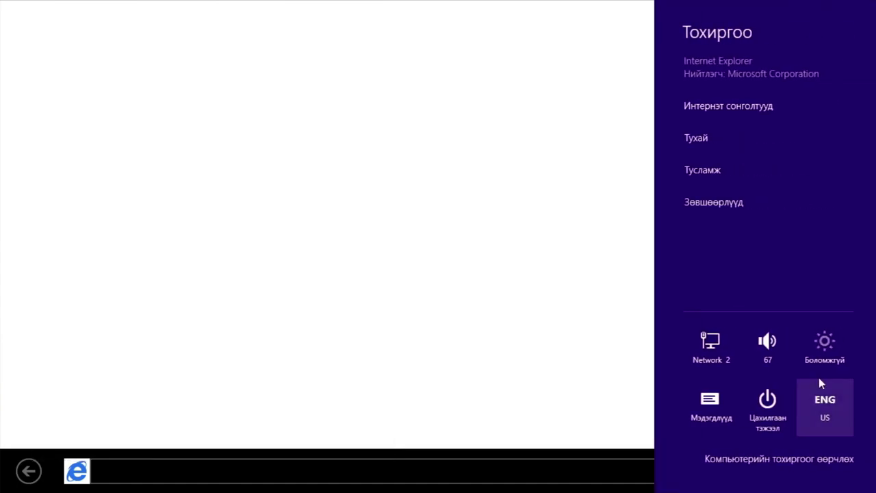
left_click(784, 128)
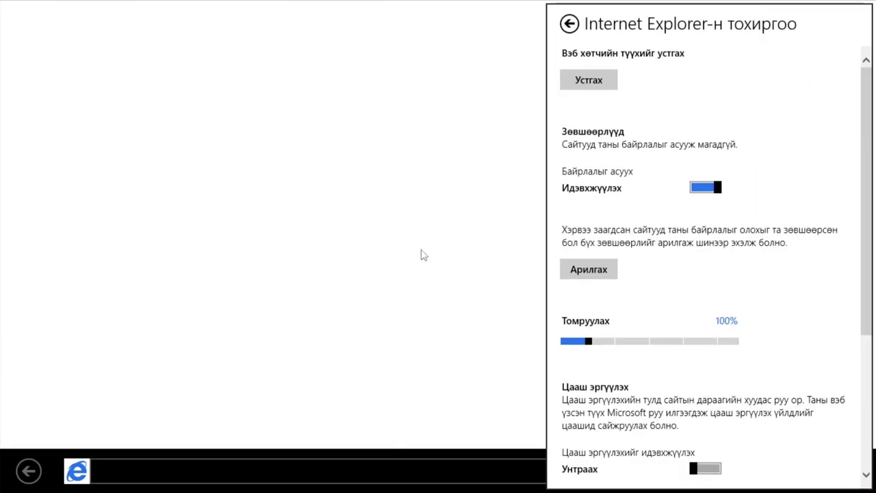
scroll(861, 290, "down", 3)
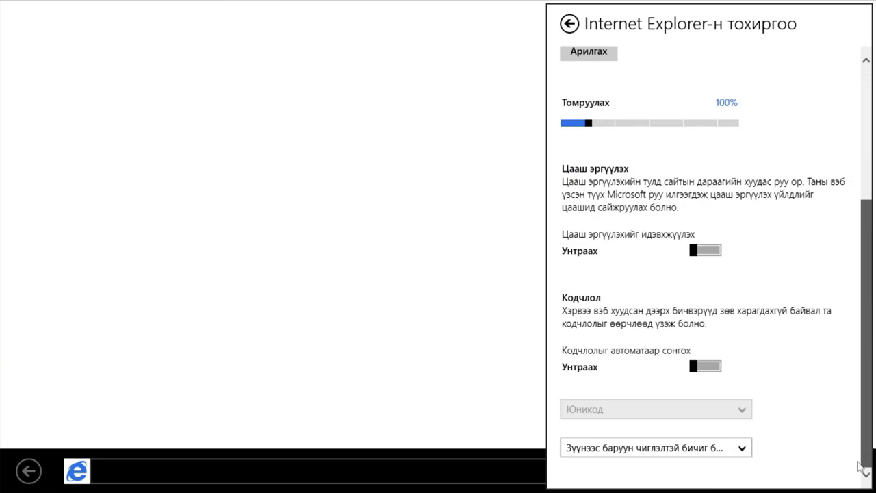
scroll(835, 246, "up", 3)
left_click(570, 25)
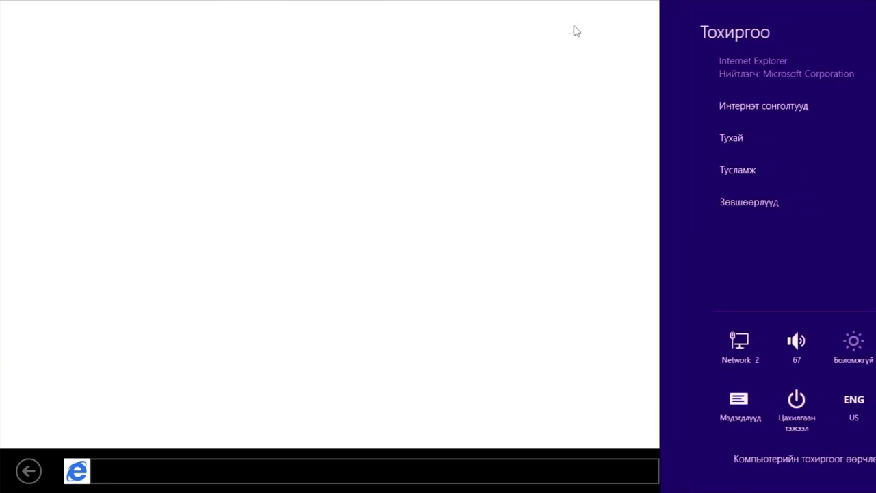
Set the system volume to 100 and open the full PC settings
left_click(764, 340)
left_click_drag(764, 343, 765, 189)
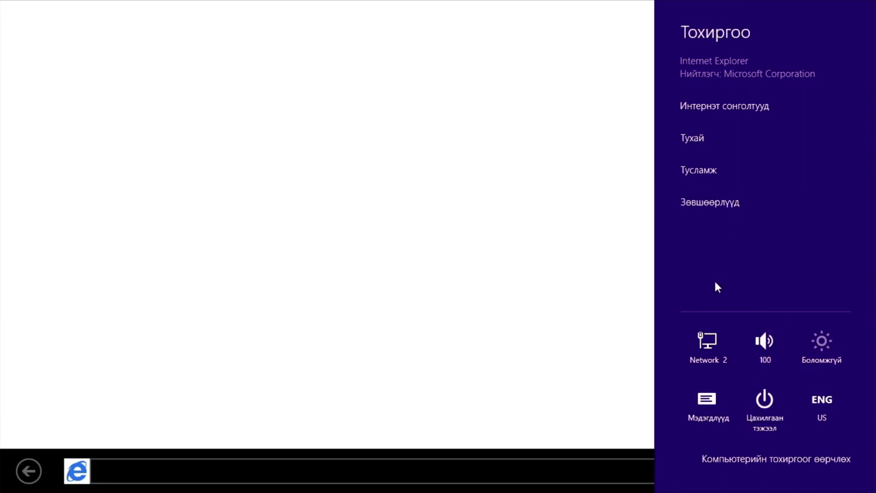
left_click(772, 455)
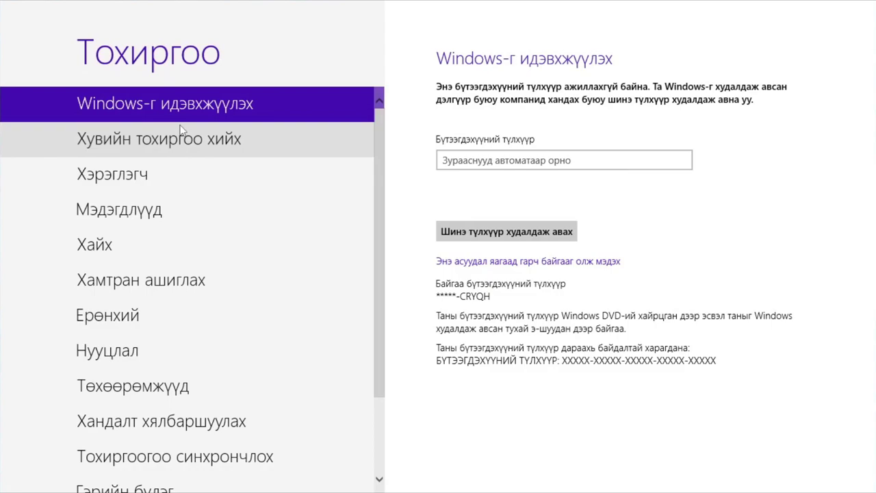
View the lock screen, Start screen and account picture pages of the personalization settings
left_click(274, 139)
scroll(576, 303, "down", 3)
scroll(583, 106, "up", 2)
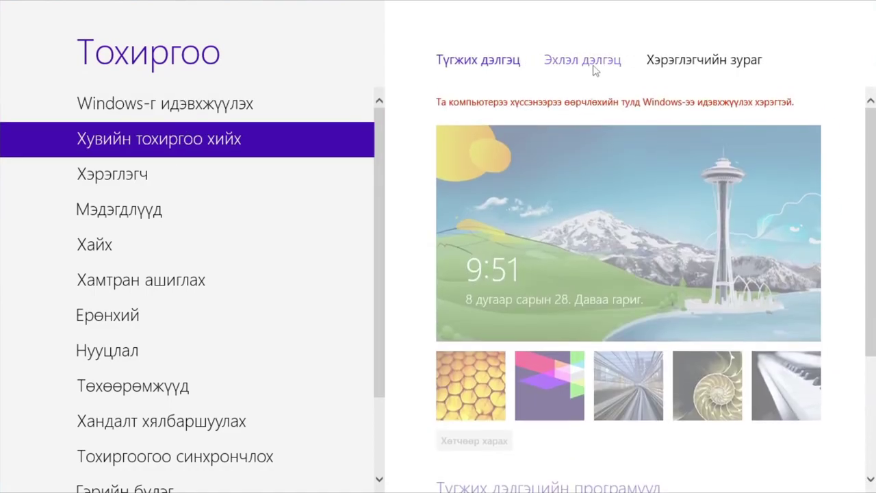
left_click(583, 63)
left_click(704, 65)
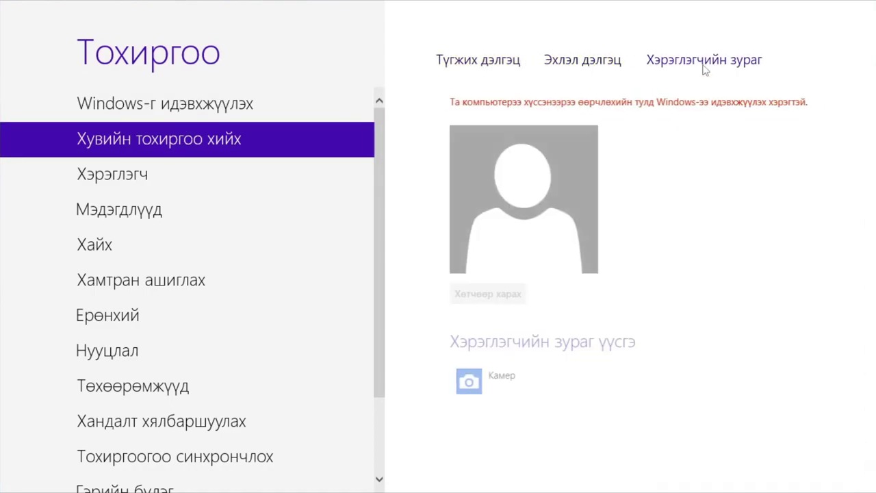
View the General, Search and Devices pages of the PC settings and close the settings
left_click(211, 314)
left_click(154, 243)
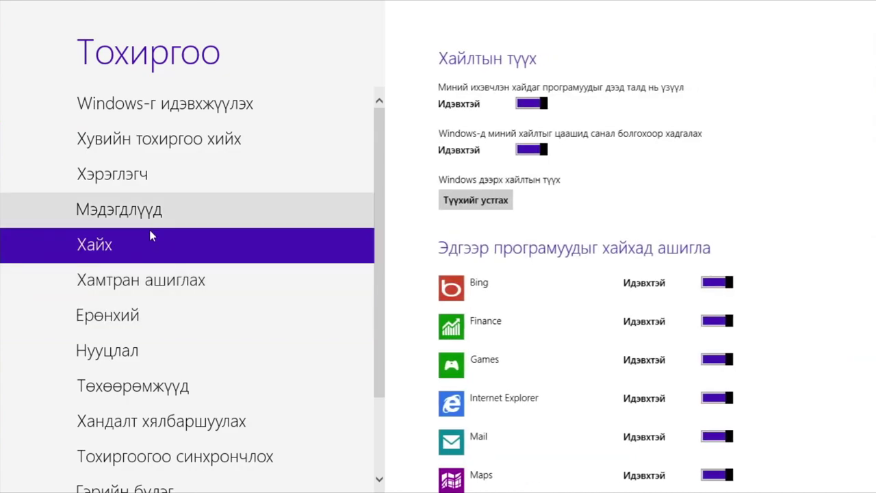
left_click(182, 399)
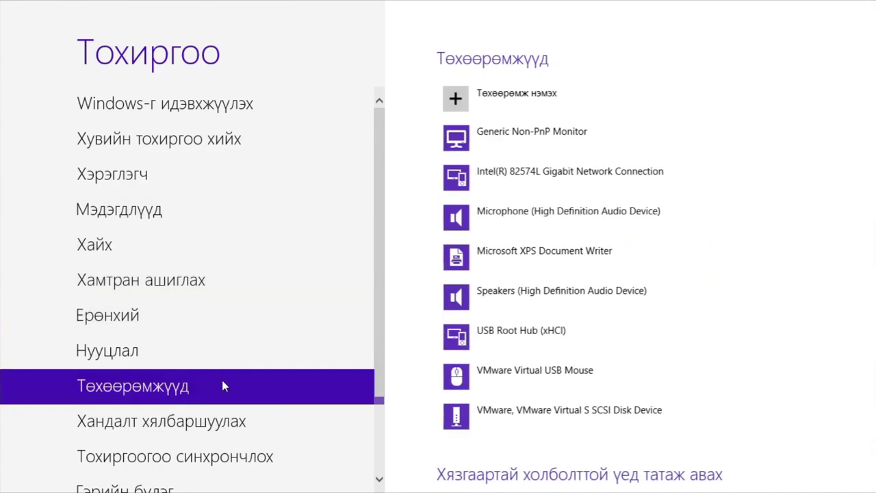
scroll(226, 232, "down", 3)
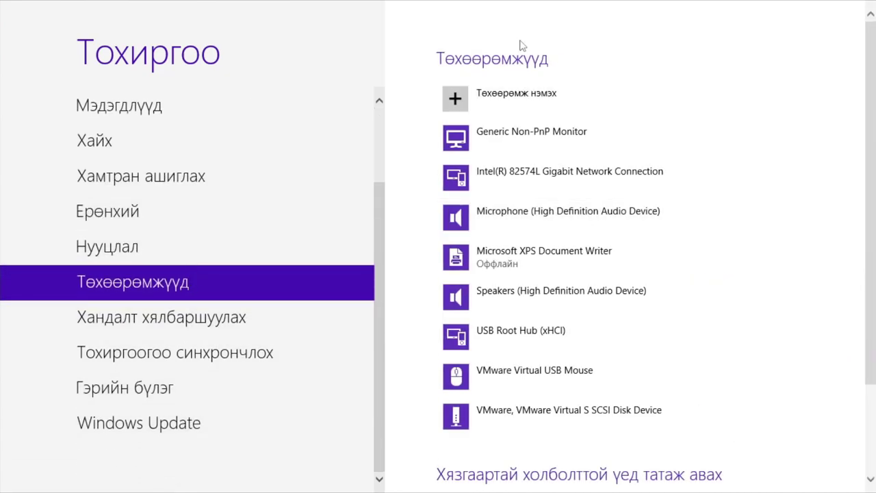
left_click_drag(567, 6, 503, 490)
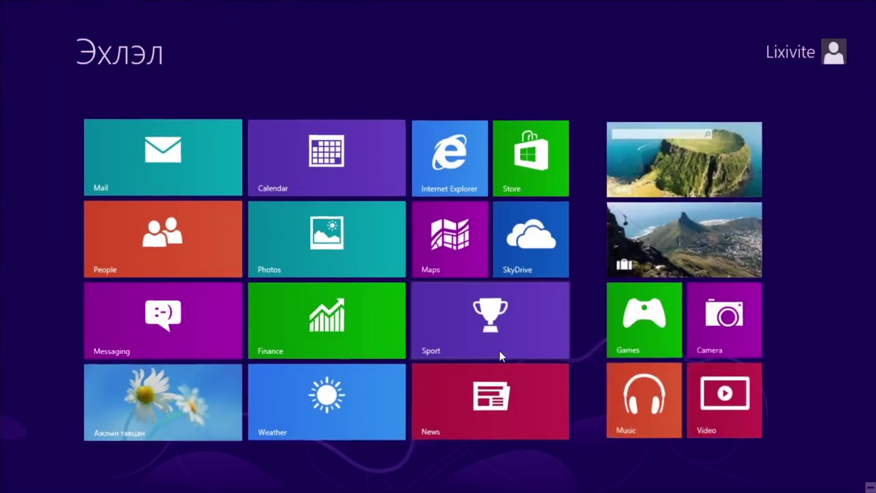
Open the Store app, retry its connection, and close it
left_click(536, 143)
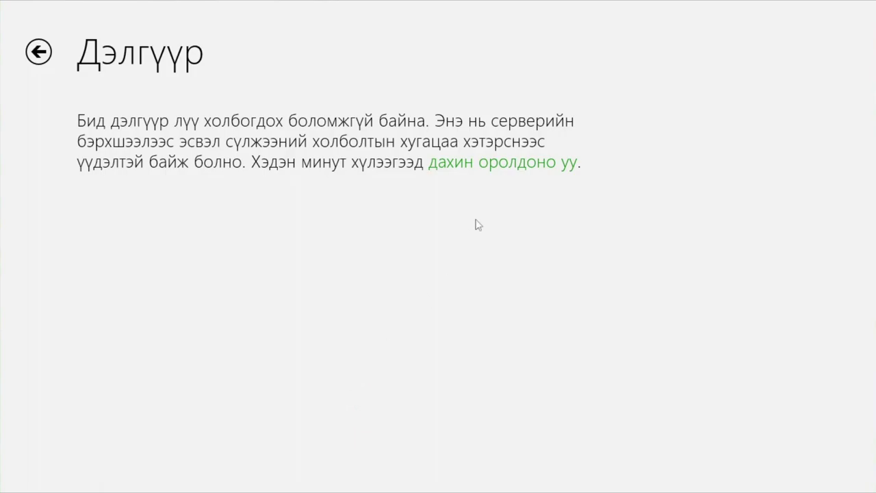
left_click(492, 162)
left_click_drag(839, 6, 631, 473)
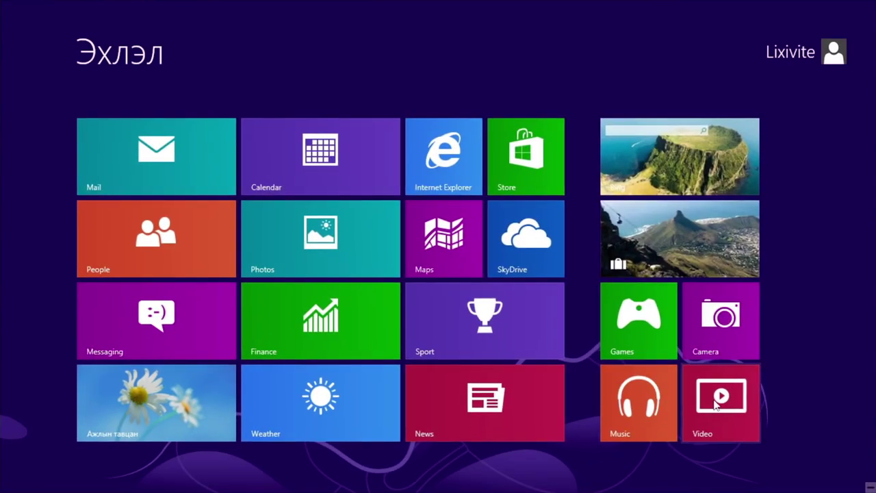
Open the Video app and look through its my videos, spotlight and movies store sections
left_click(721, 391)
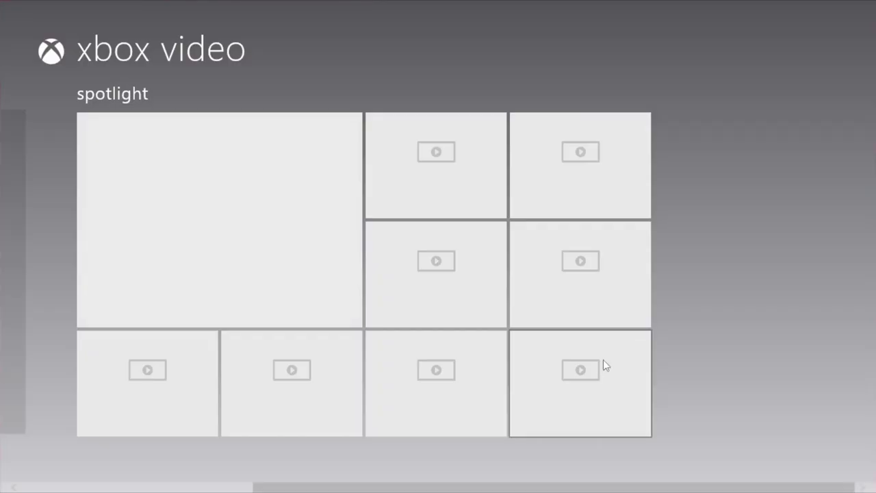
scroll(438, 272, "up", 3)
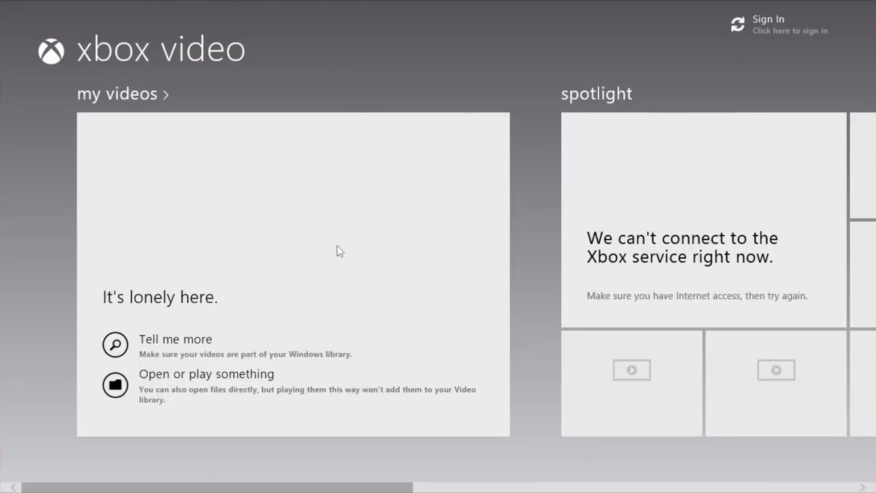
scroll(403, 305, "down", 5)
scroll(403, 305, "up", 5)
scroll(596, 342, "down", 5)
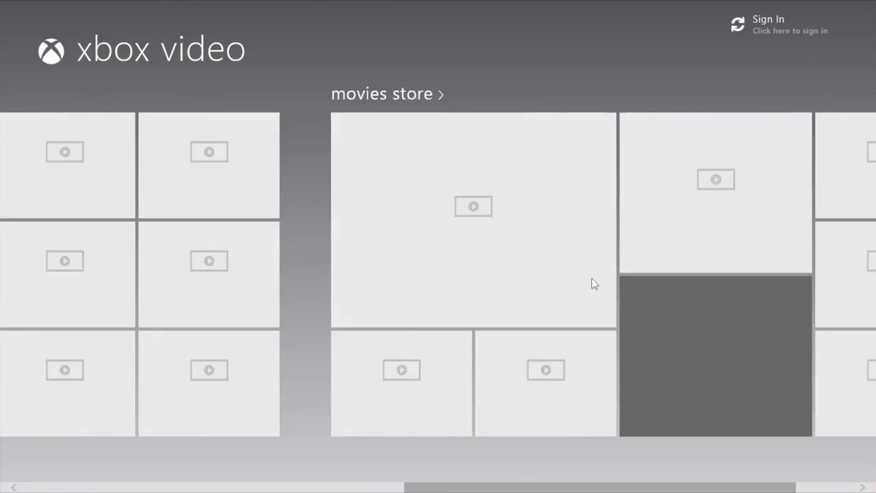
scroll(605, 270, "up", 5)
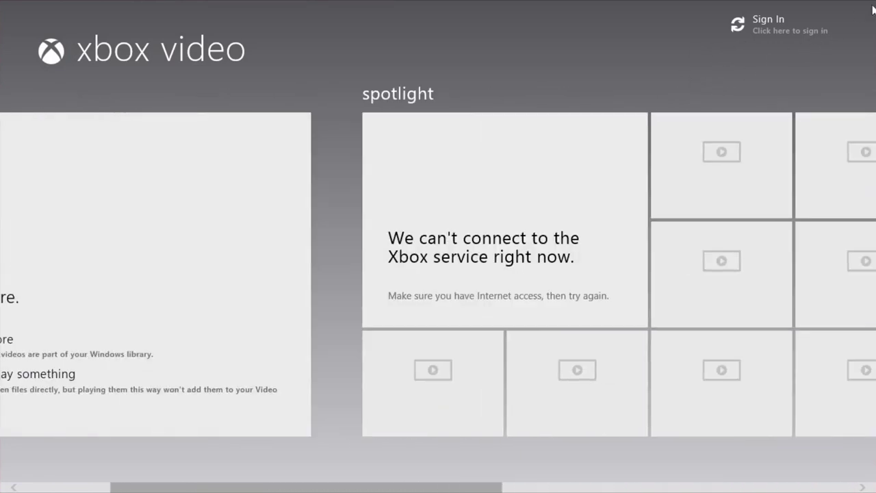
View the Video app's account settings and open the system search pane
mouse_move(844, 314)
left_click(843, 373)
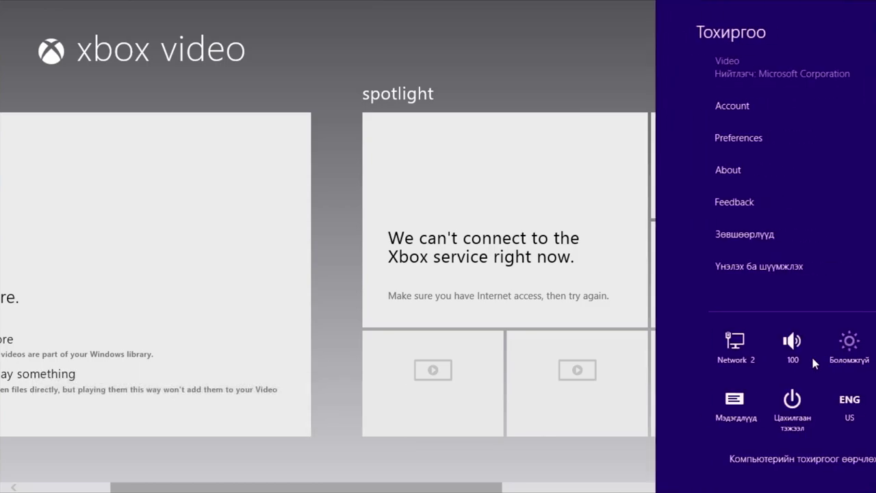
left_click(737, 115)
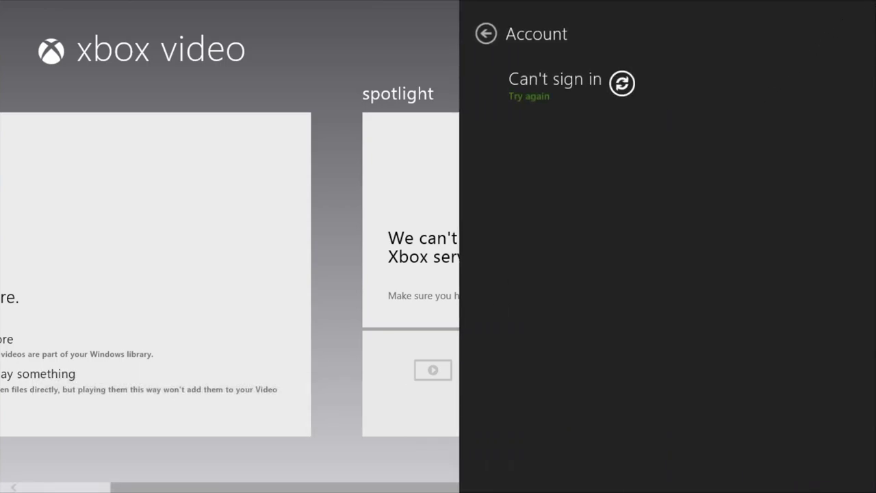
mouse_move(873, 71)
left_click(846, 121)
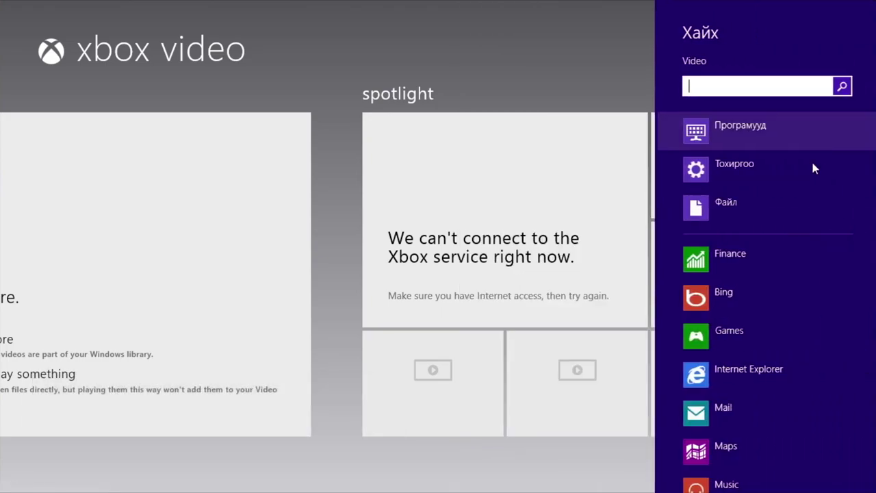
Open the Snipping Tool from the list of all apps, view its window, and close it
left_click(731, 135)
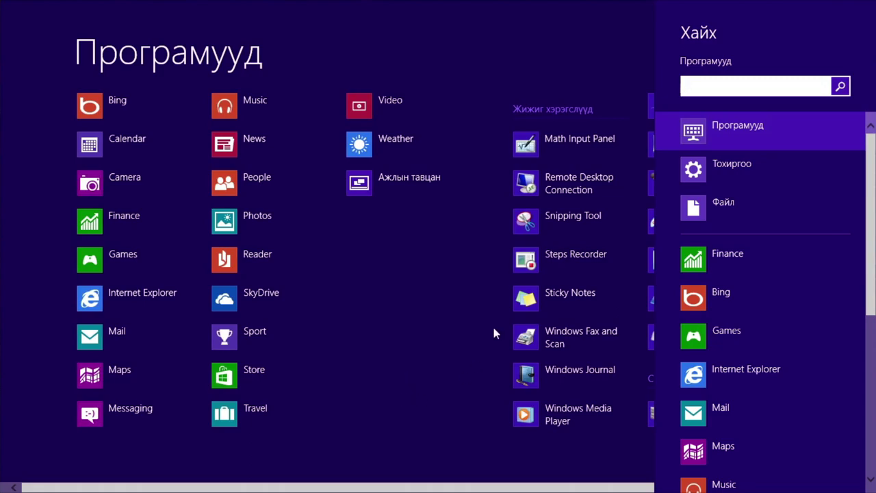
scroll(485, 439, "down", 2)
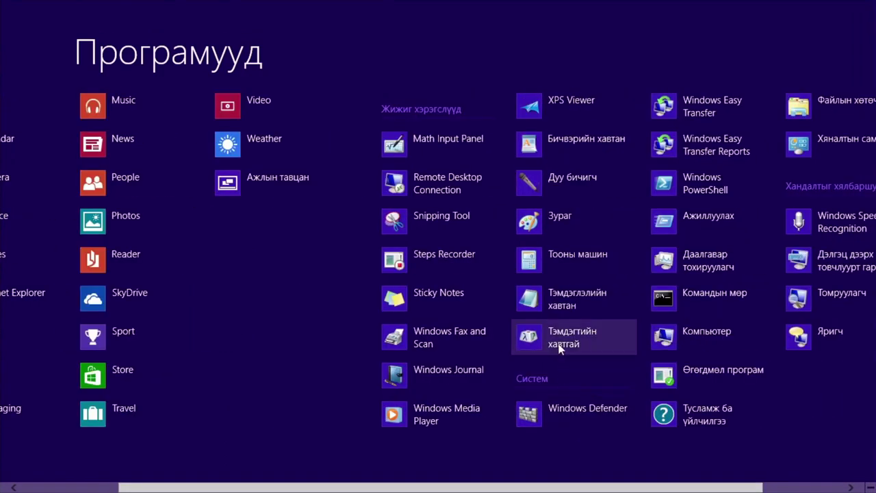
left_click(437, 217)
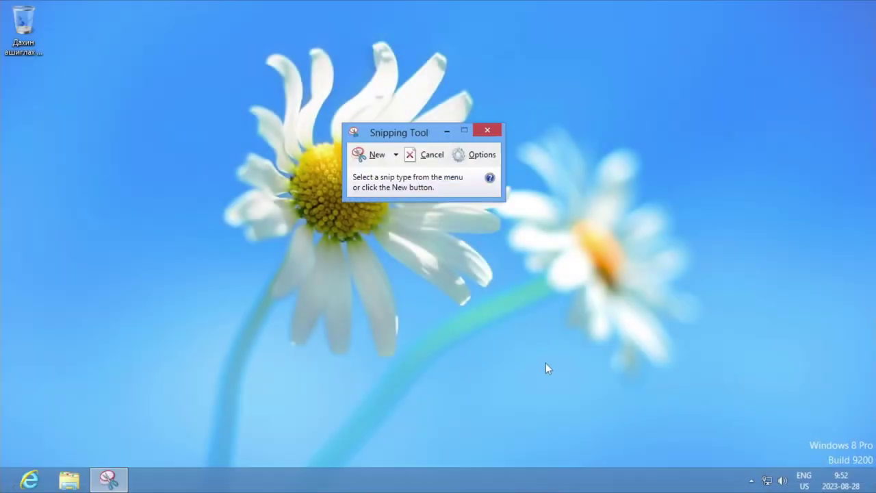
left_click(489, 126)
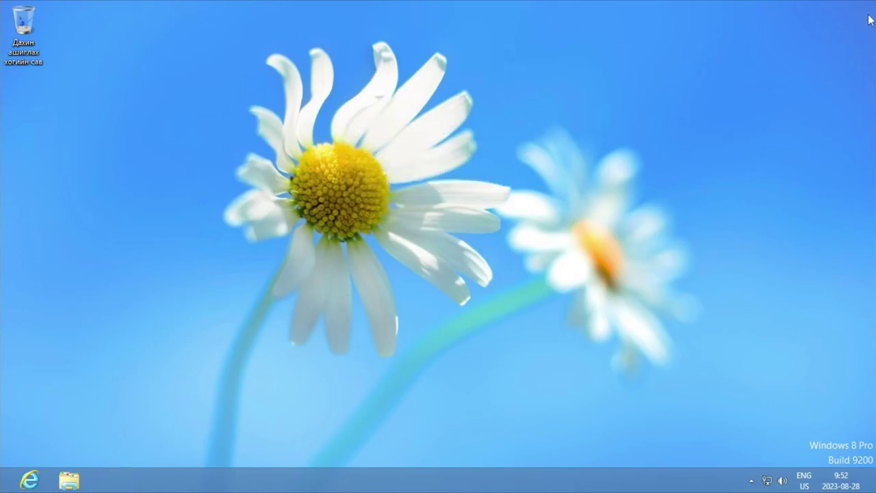
Open Windows Easy Transfer from the apps list, view its welcome page, and close it
mouse_move(871, 112)
left_click(836, 111)
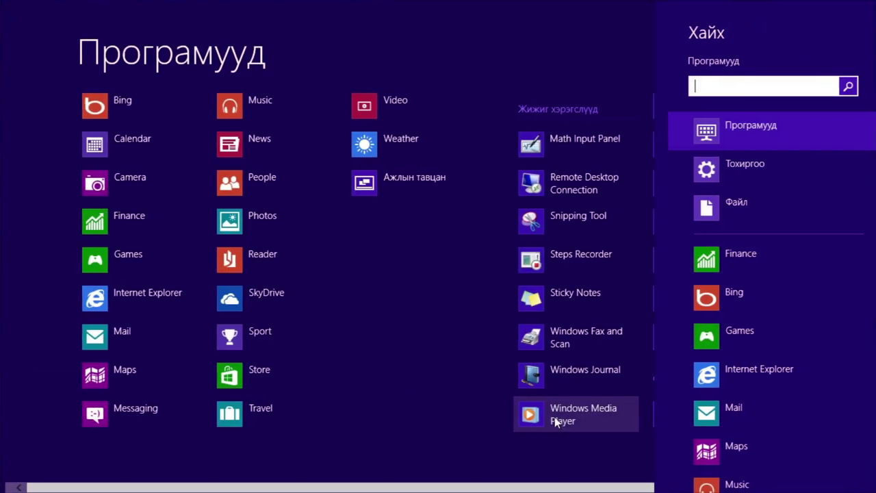
scroll(537, 446, "down", 3)
left_click(601, 100)
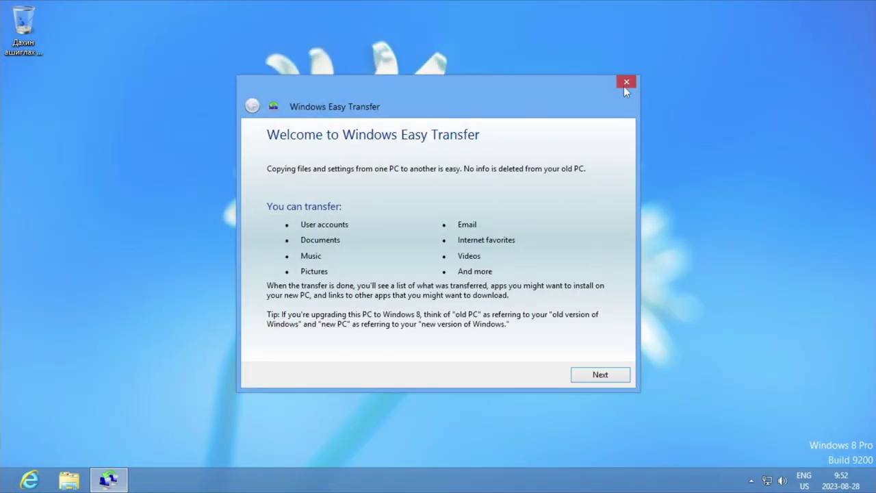
left_click(624, 85)
Bring up the list of all apps again and open the Control Panel (Хяналтын самбар)
mouse_move(874, 2)
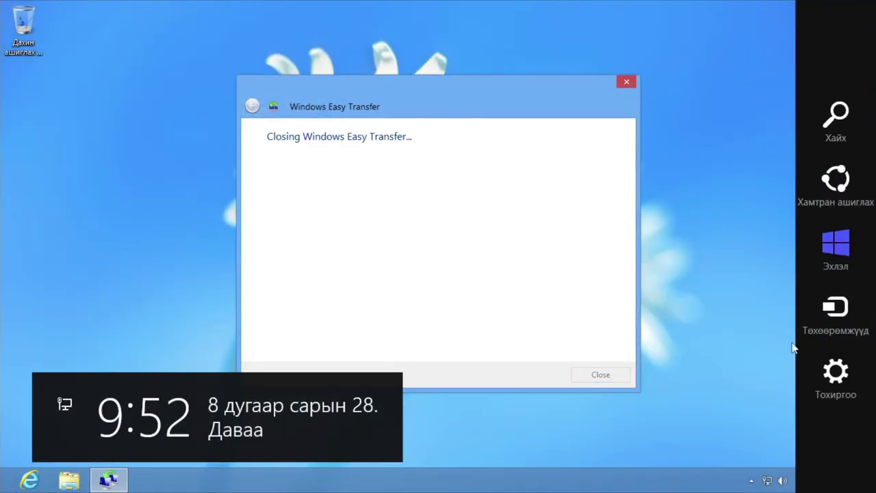
left_click(838, 122)
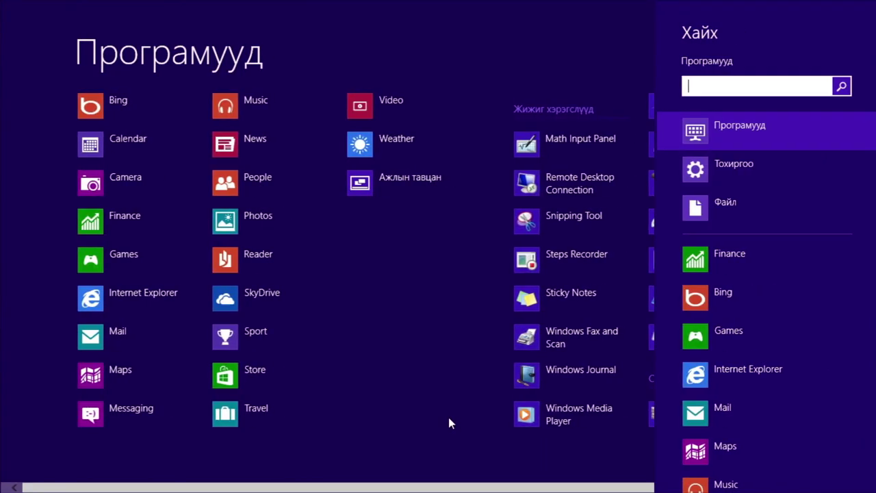
left_click(440, 346)
scroll(748, 261, "down", 3)
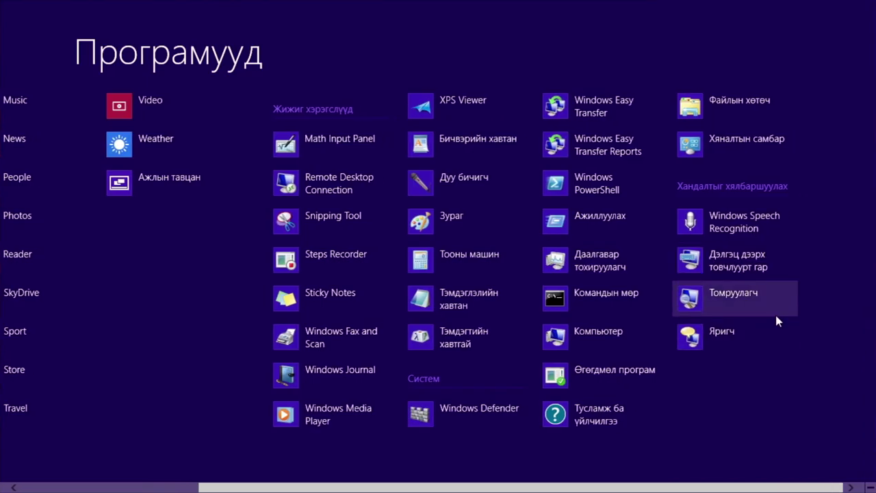
left_click(724, 149)
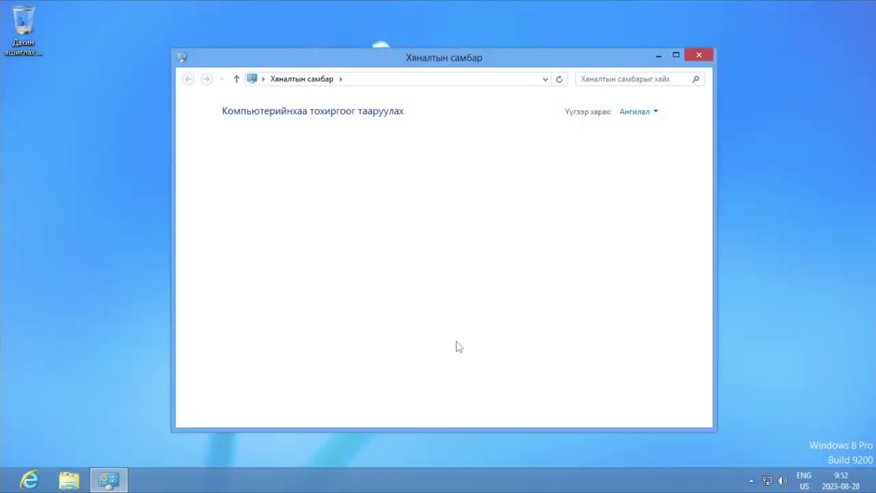
View the File History page and the System and Security category of the Control Panel, returning to its home page
left_click(388, 166)
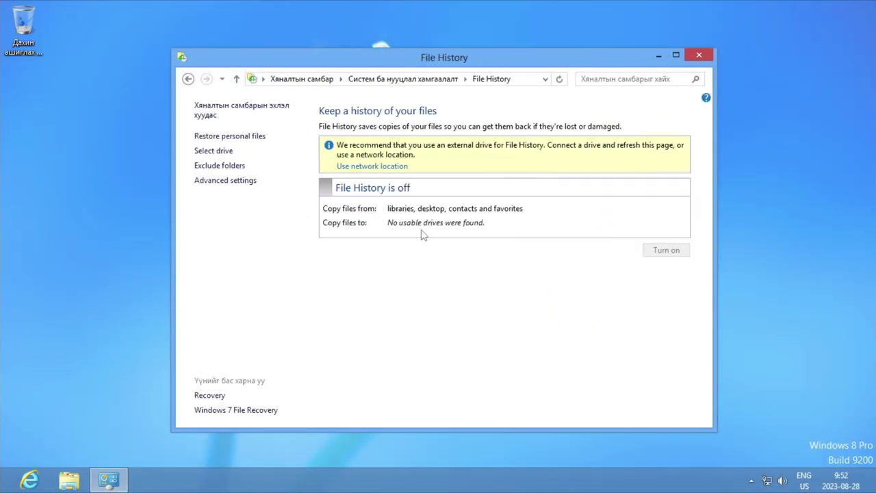
left_click(188, 78)
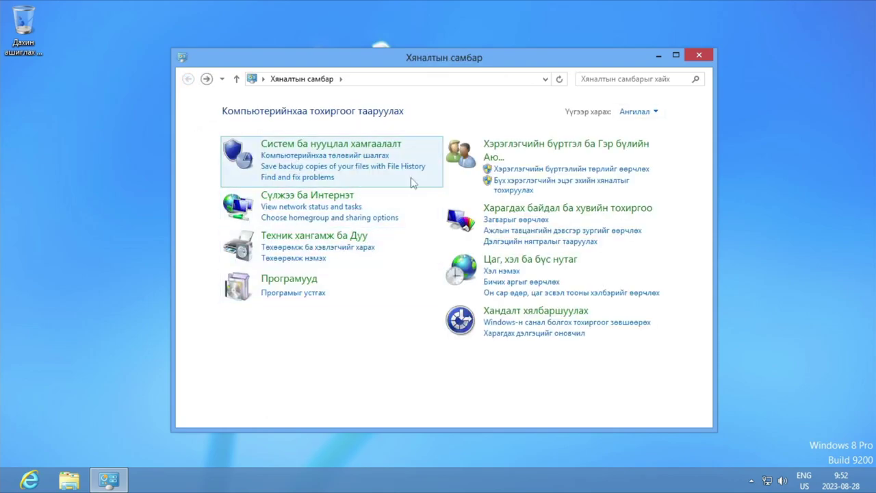
left_click(411, 182)
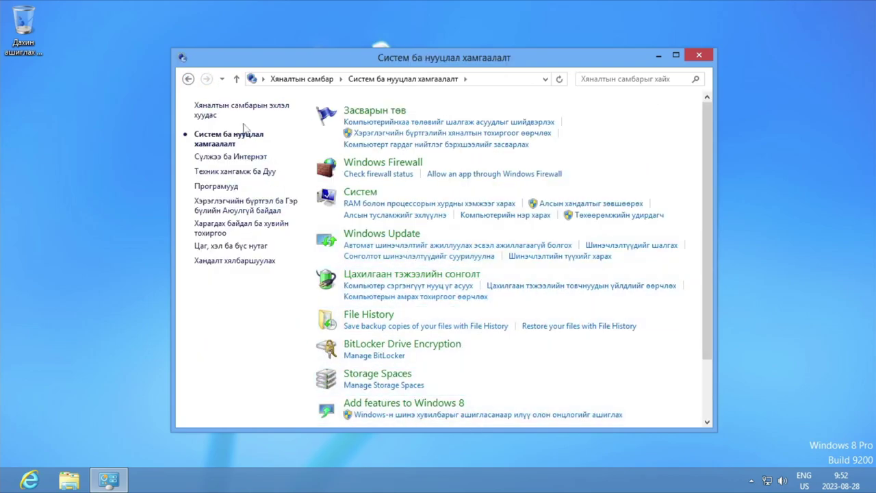
left_click(188, 79)
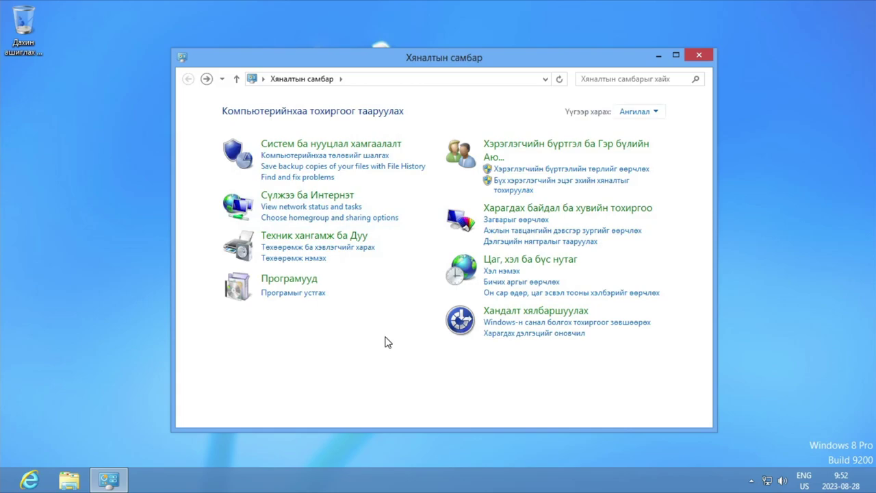
Switch the Control Panel to large icons (Том тэмдэг) and look through all of its items
left_click(637, 112)
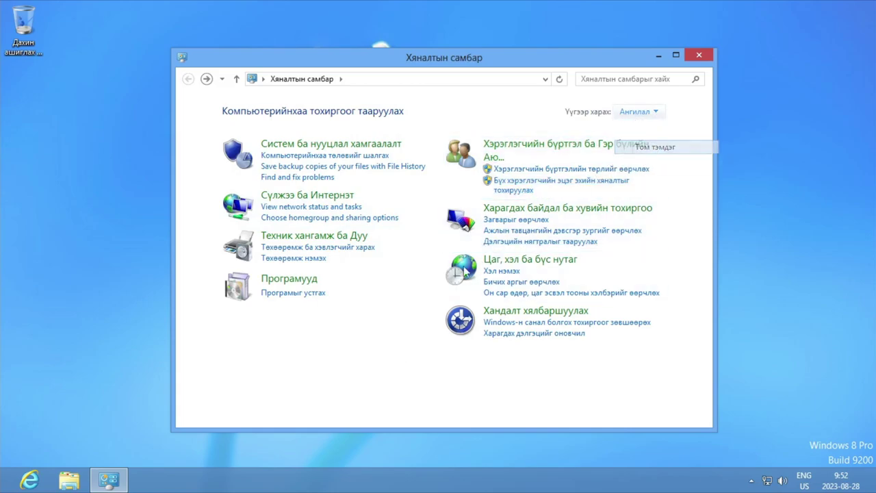
left_click(674, 143)
scroll(383, 226, "down", 5)
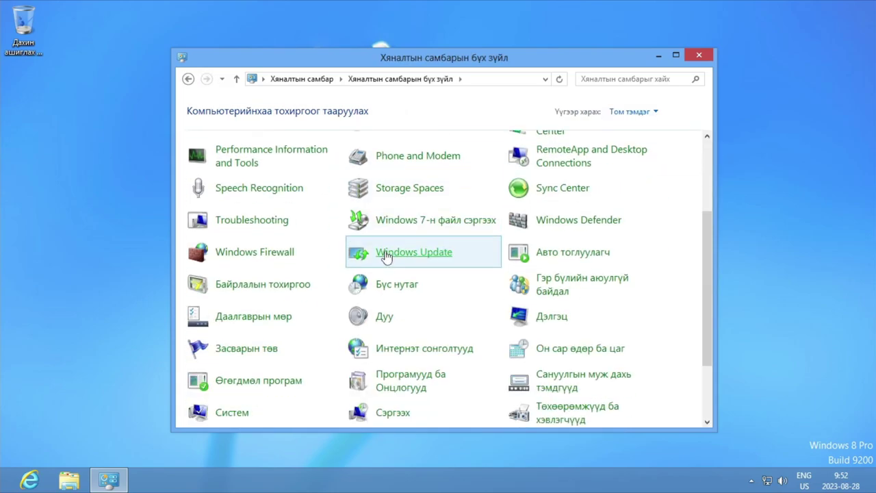
scroll(583, 383, "up", 5)
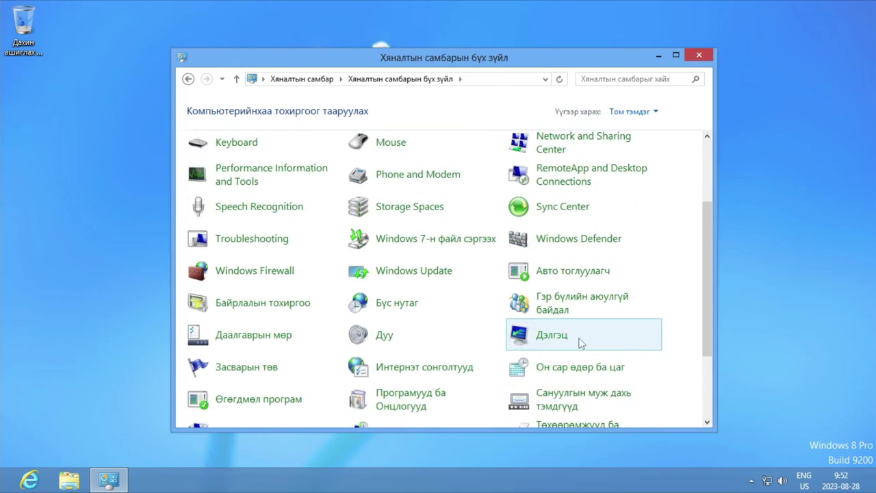
View the Performance Information and Tools page and close the Control Panel
left_click(271, 270)
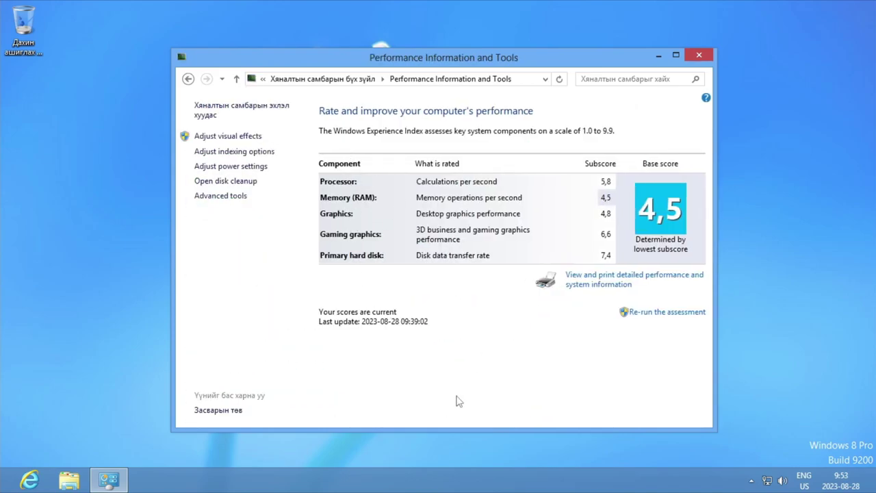
left_click(187, 79)
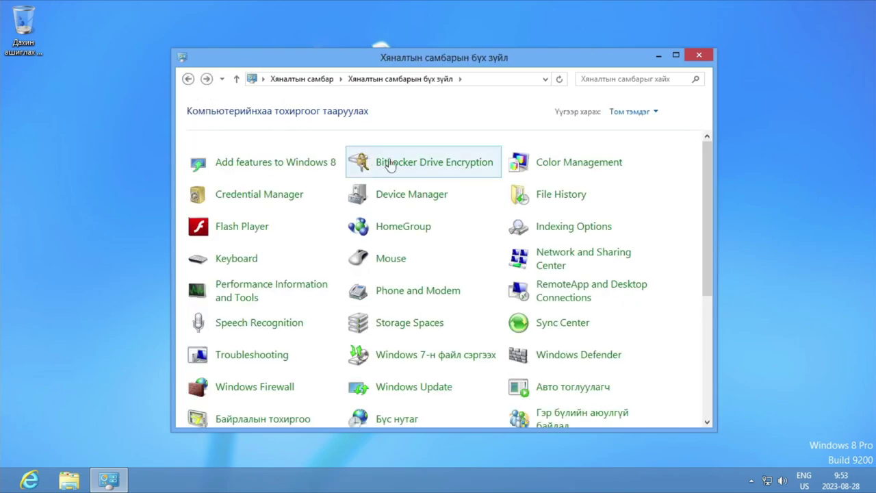
left_click(698, 55)
View the Share (Хамтран ашиглах) and Devices (Төхөөрөмжүүд) panes from the desktop
mouse_move(874, 4)
left_click(834, 181)
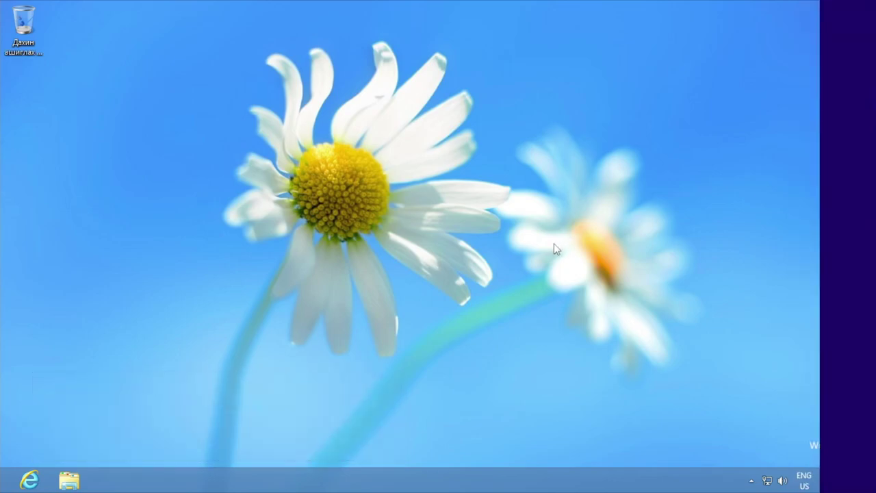
mouse_move(874, 6)
left_click(836, 303)
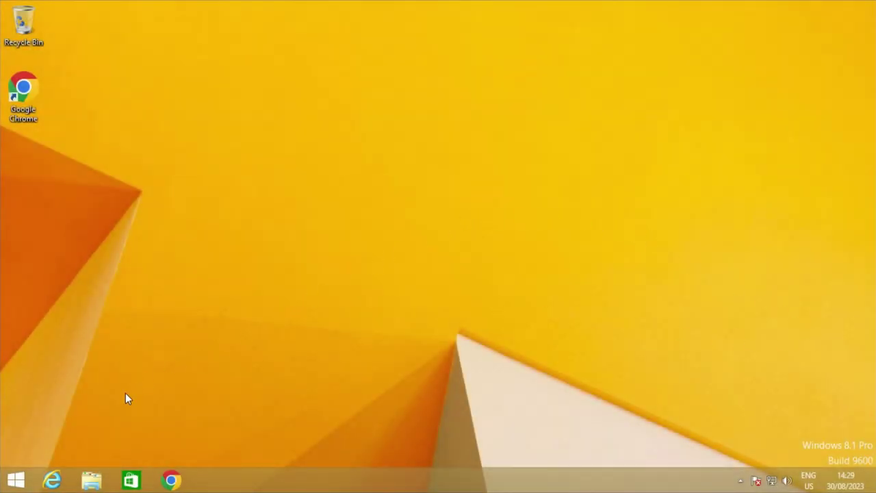
Open the Windows 8.1 Start screen and look through the full list of installed apps
left_click(17, 480)
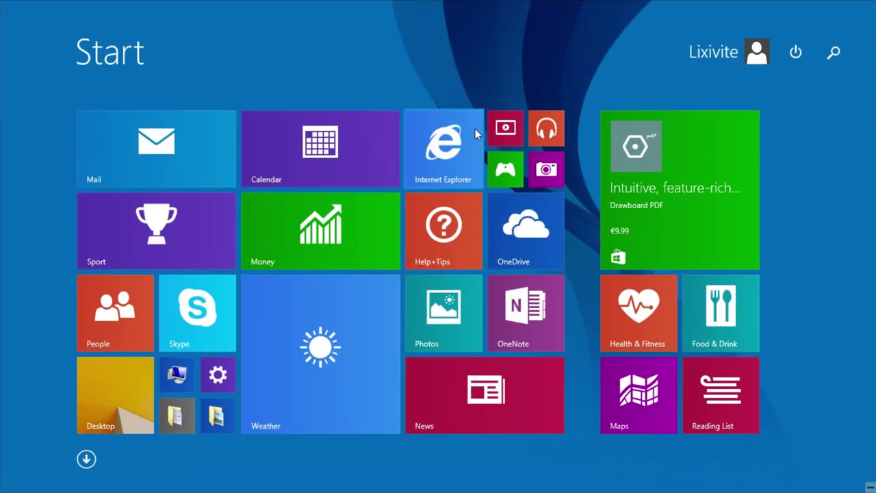
left_click(89, 460)
scroll(188, 321, "down", 5)
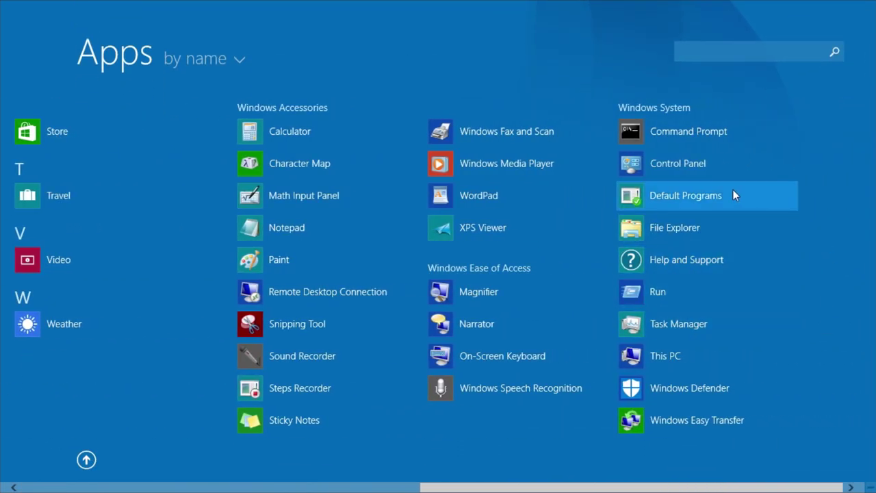
scroll(685, 241, "up", 5)
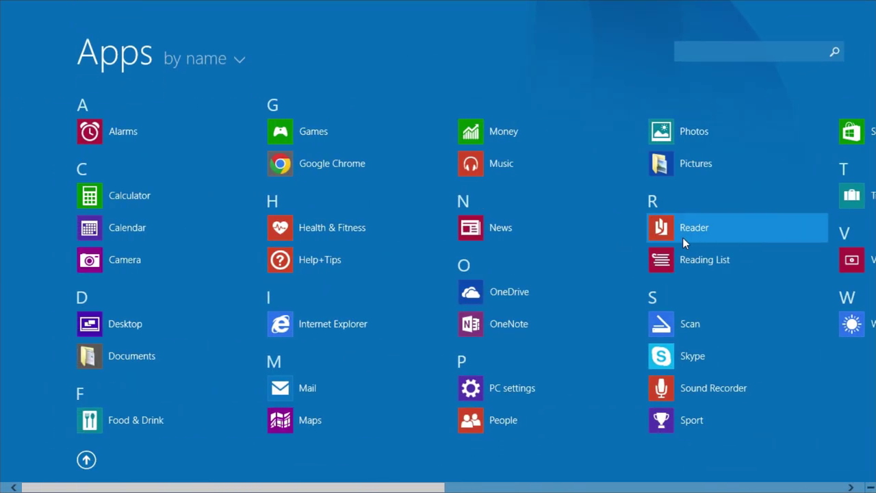
Open PC settings, view the Lock screen, Display and Accounts pages, and return to the main settings page
left_click(543, 384)
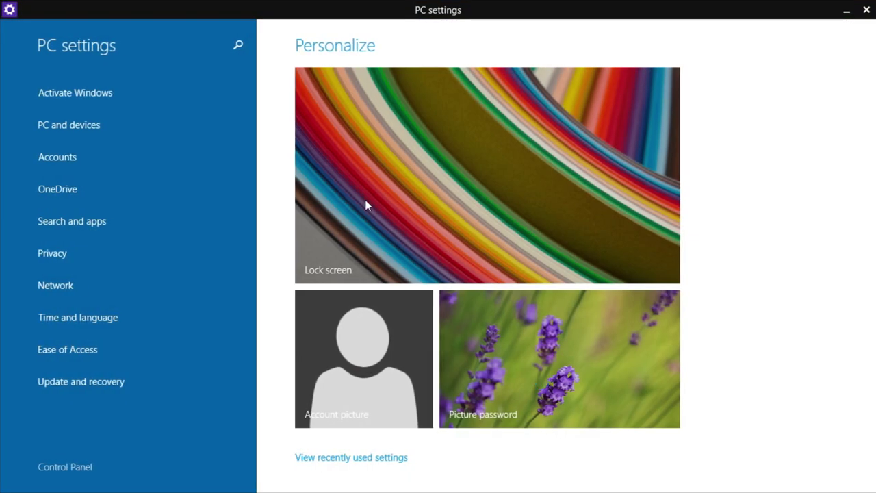
left_click(337, 178)
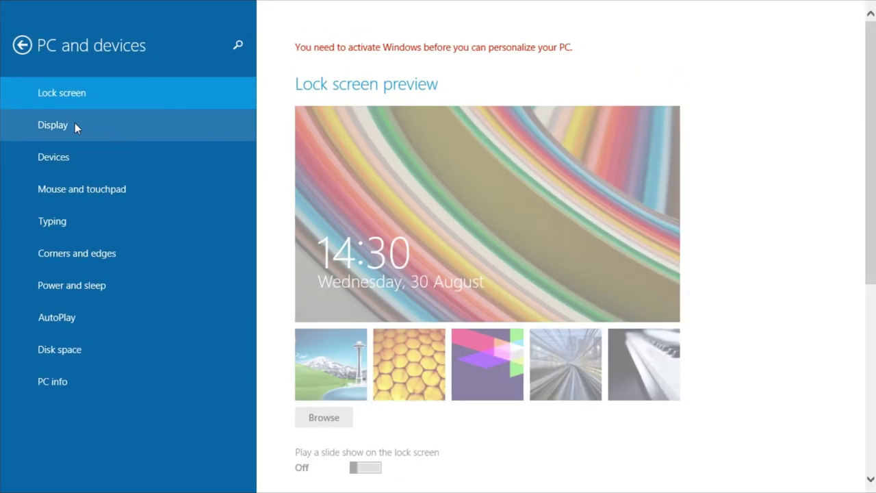
left_click(62, 127)
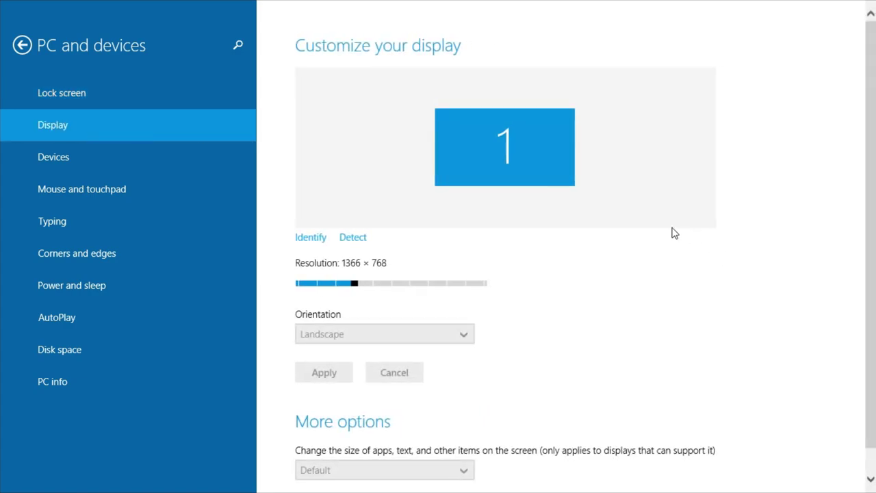
left_click(17, 46)
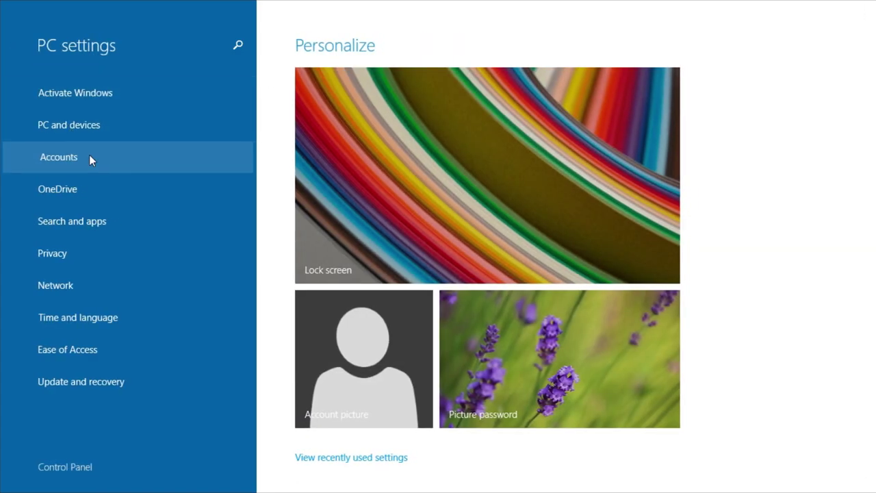
left_click(89, 154)
left_click(22, 44)
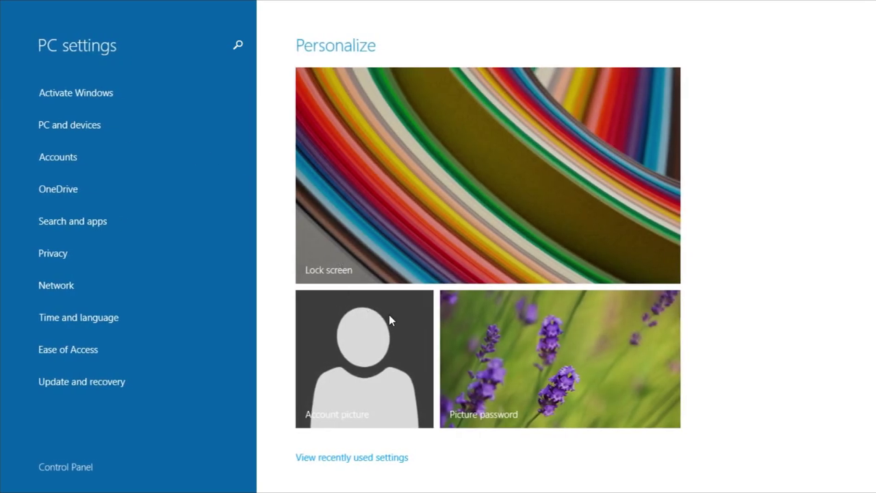
Open the Control Panel from PC settings, view its File History page, and go back
left_click(65, 466)
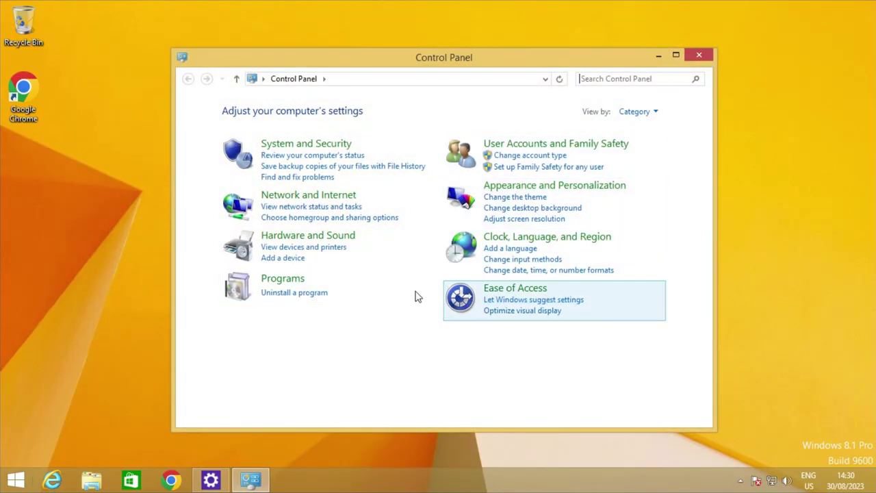
left_click(424, 166)
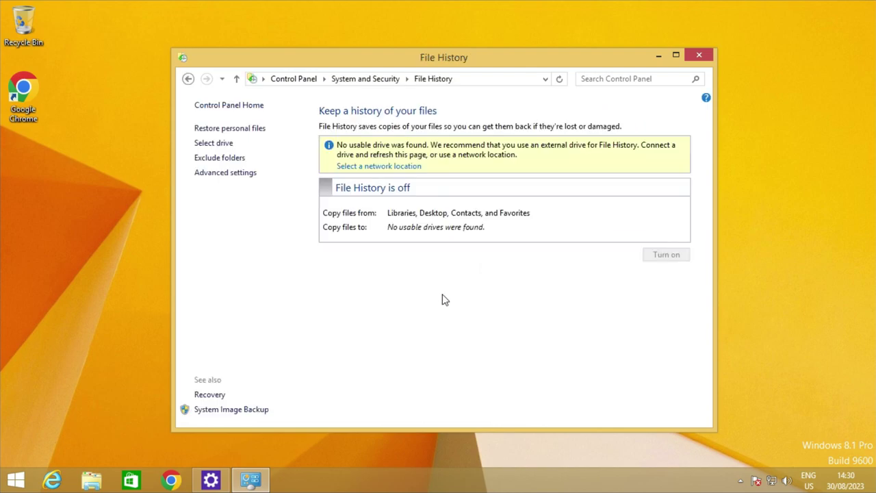
left_click(188, 79)
Open the System information page under System and Security and close the separate PC settings window
left_click(393, 161)
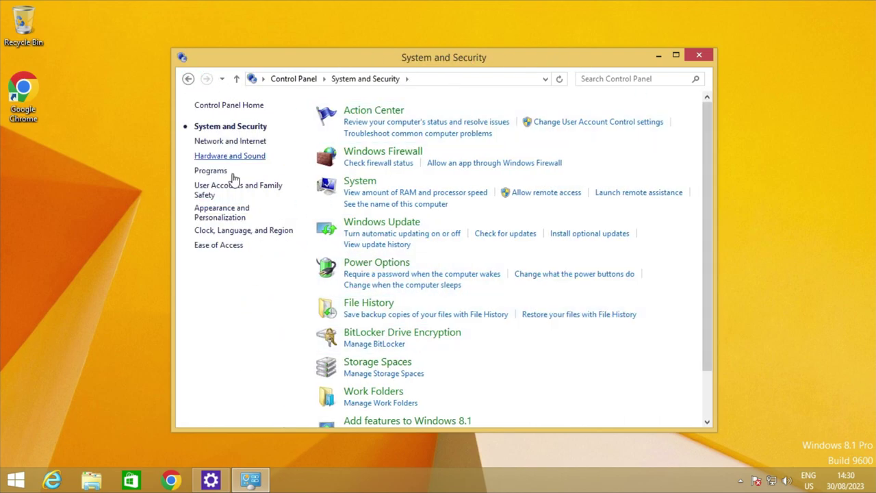
left_click(401, 180)
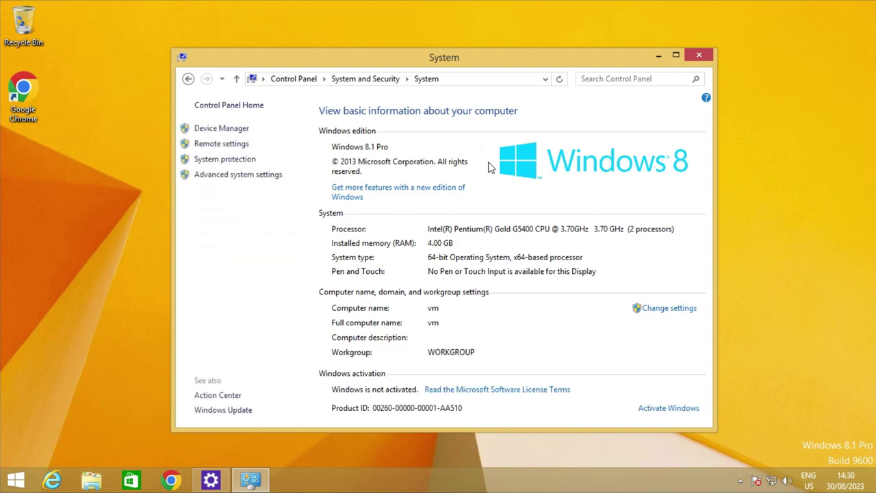
right_click(211, 477)
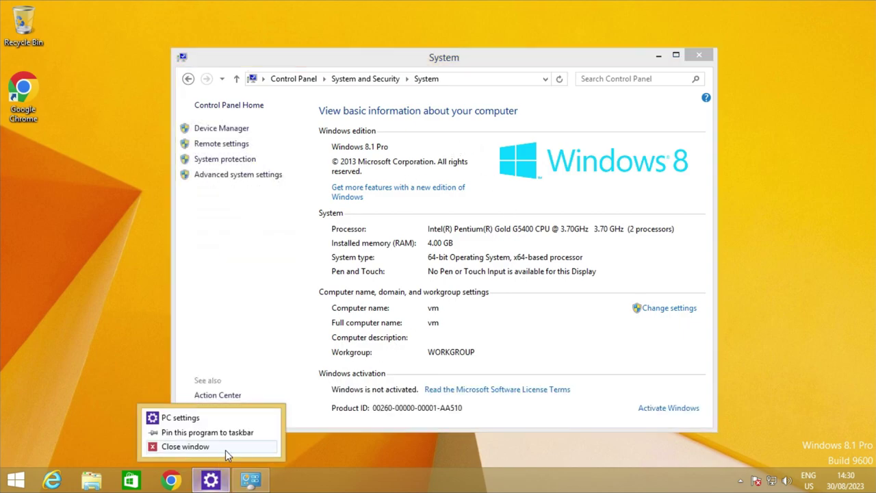
left_click(226, 450)
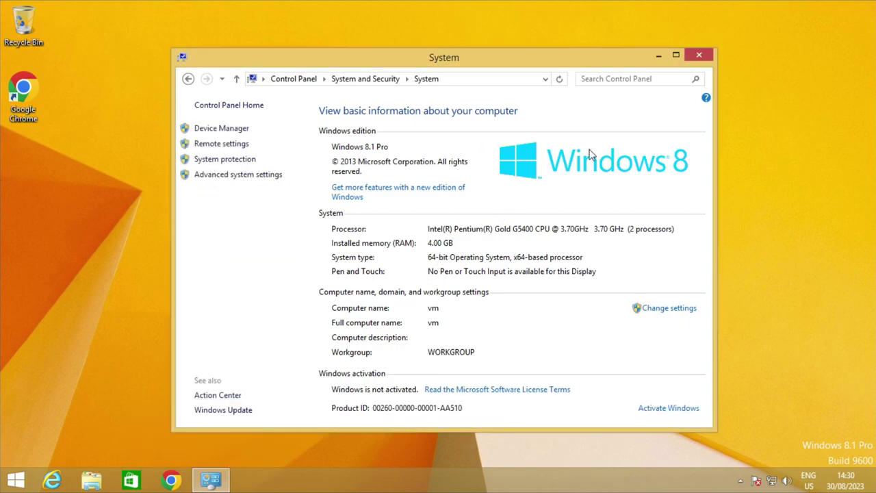
Close the System window and view the About Windows version dialog at the centre of the desktop before dismissing it
left_click(699, 54)
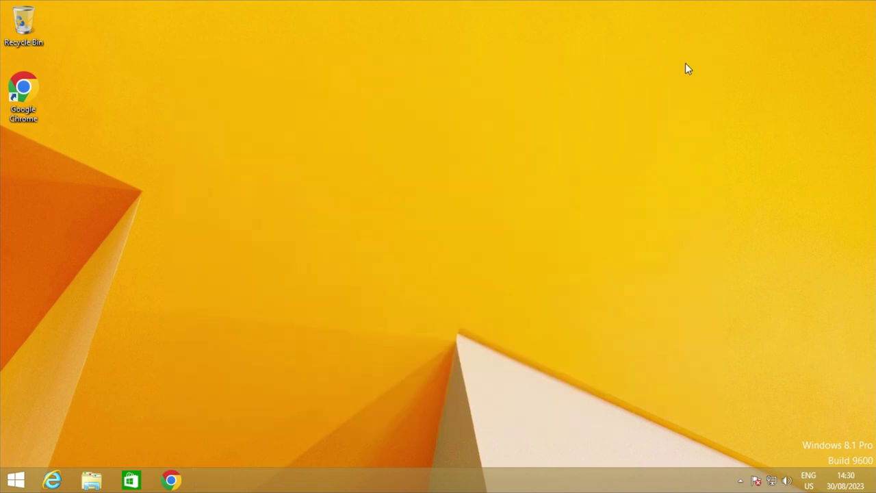
key("super+r")
key("Return")
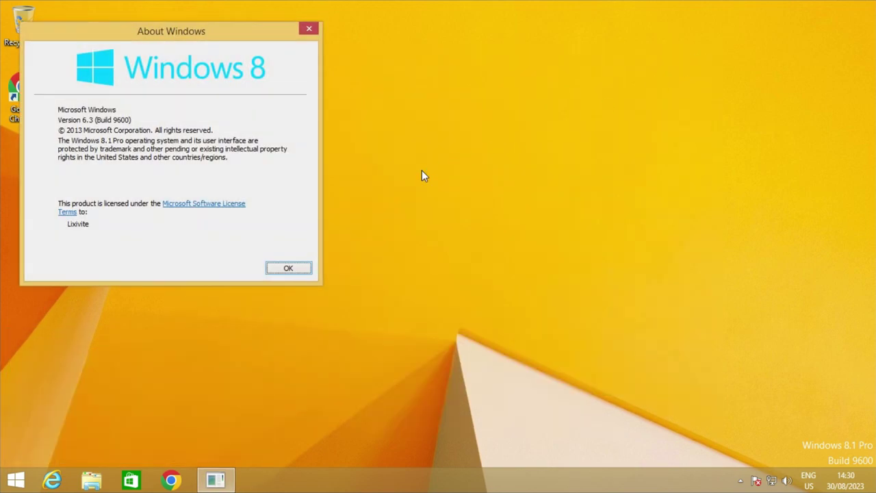
left_click_drag(122, 34, 385, 128)
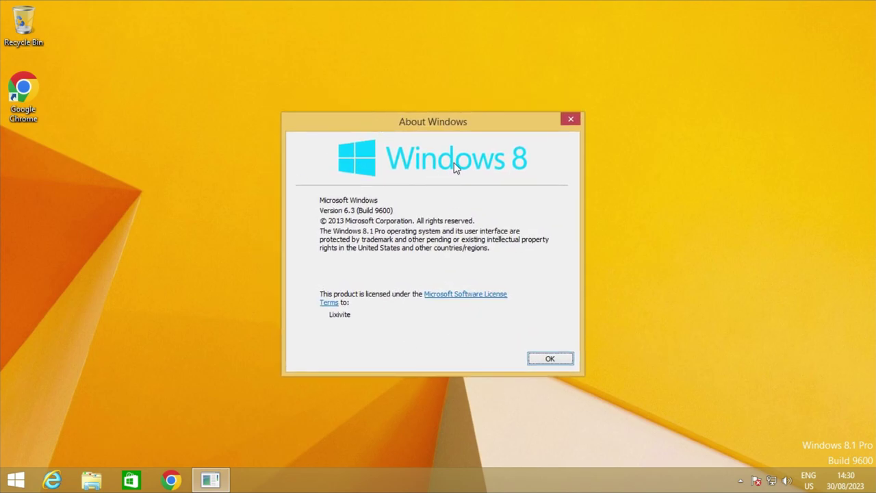
left_click(552, 359)
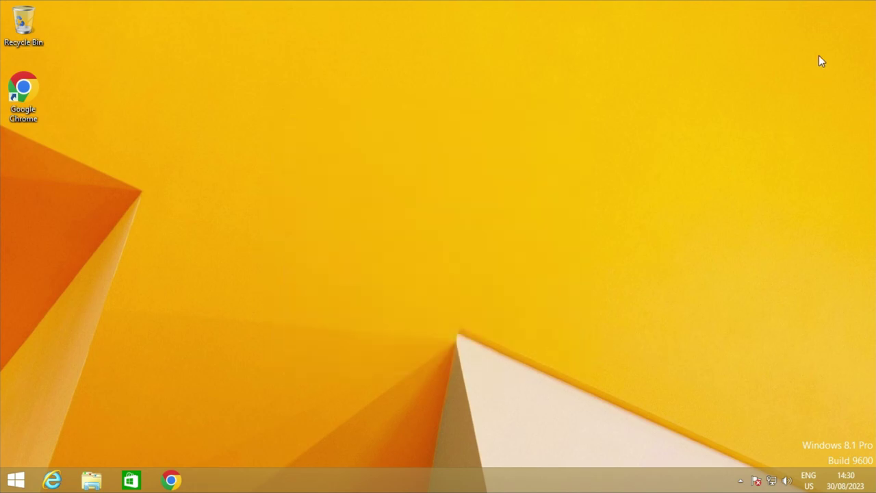
Open the Search charm, view its scope options, and try the query "aa" before clearing it
mouse_move(872, 5)
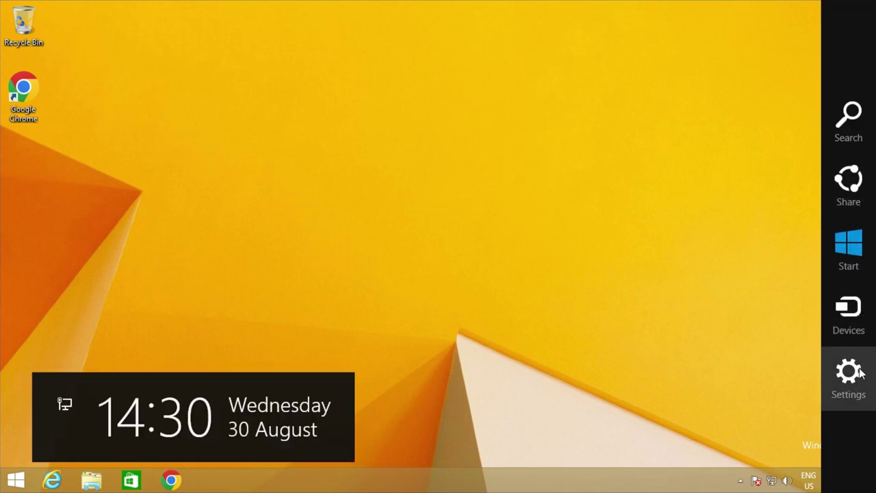
left_click(849, 127)
left_click(726, 61)
left_click(727, 100)
type("aa")
key("BackSpace")
key("BackSpace")
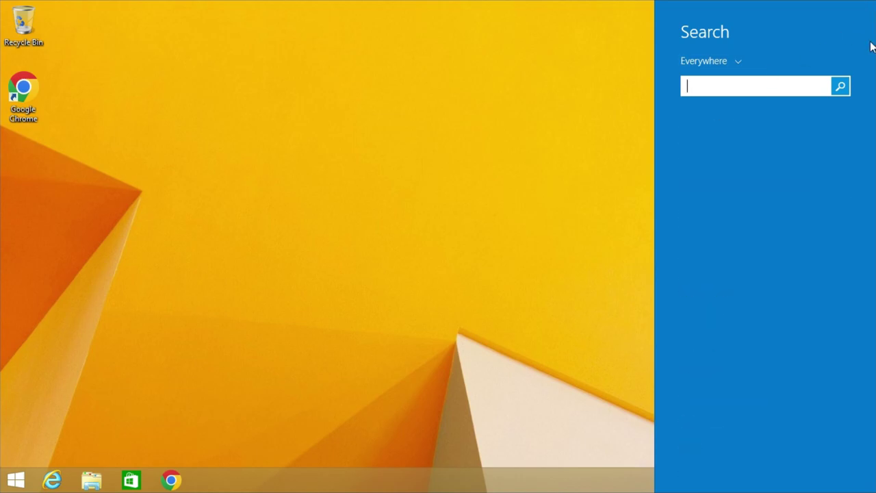
View the Devices and Settings charms, then briefly open Personalization from the desktop settings
mouse_move(873, 3)
left_click(863, 331)
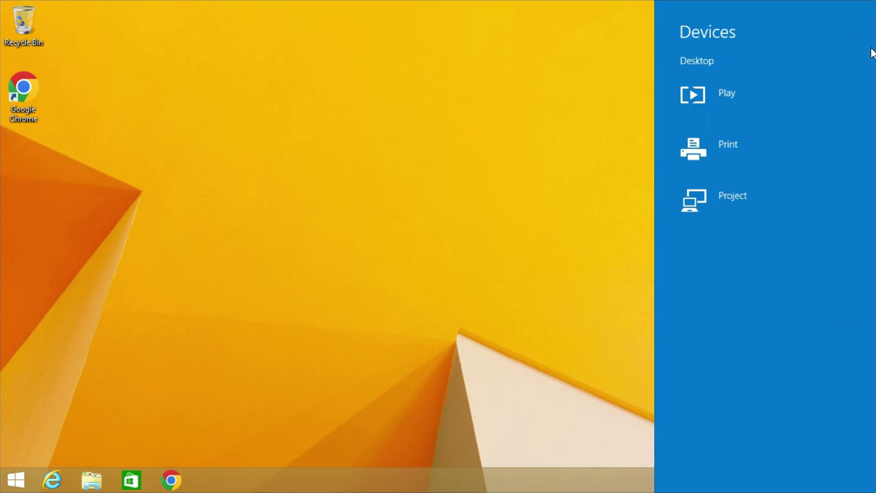
mouse_move(871, 342)
left_click(866, 366)
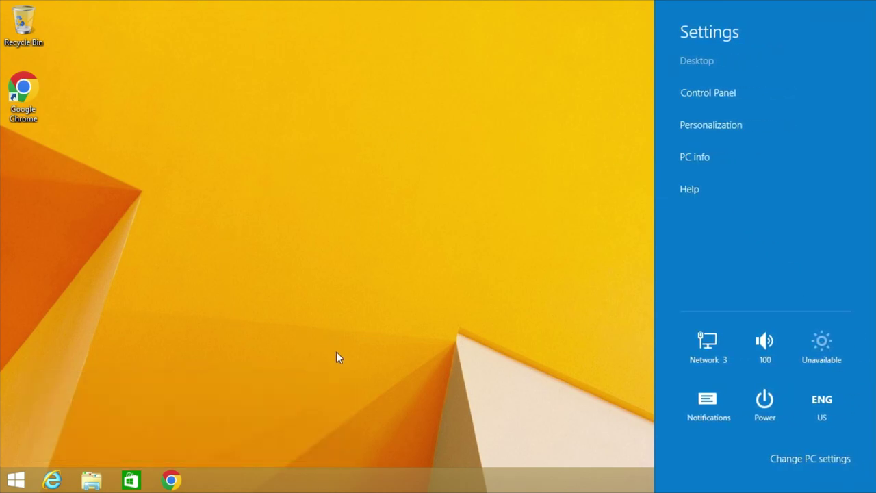
left_click(750, 124)
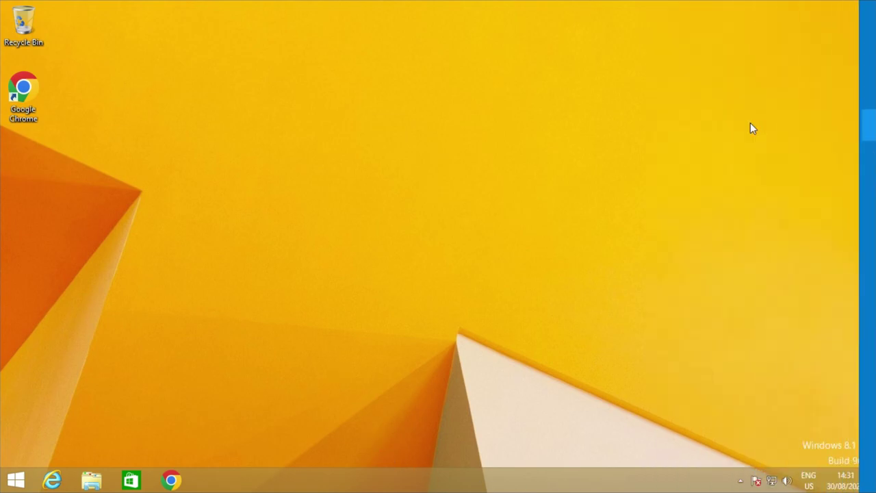
left_click(698, 55)
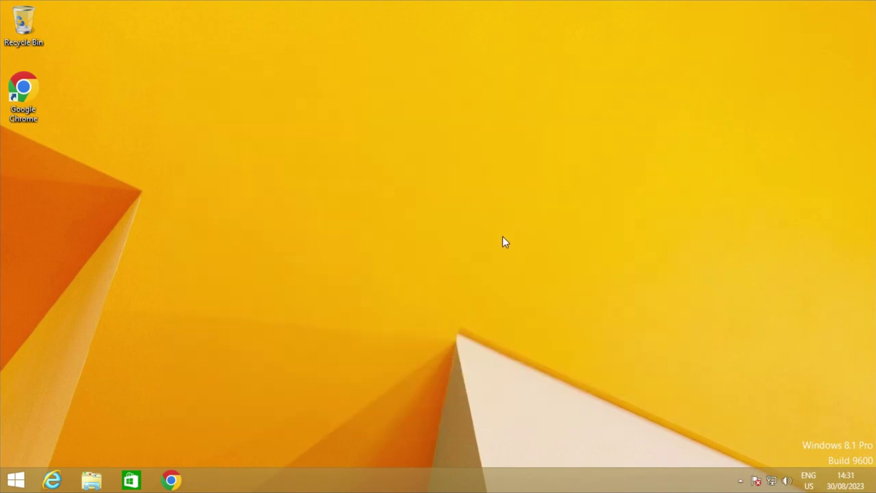
Add Mongolian (Traditional Mongolian) to the language list in the Control Panel's Language settings
right_click(15, 483)
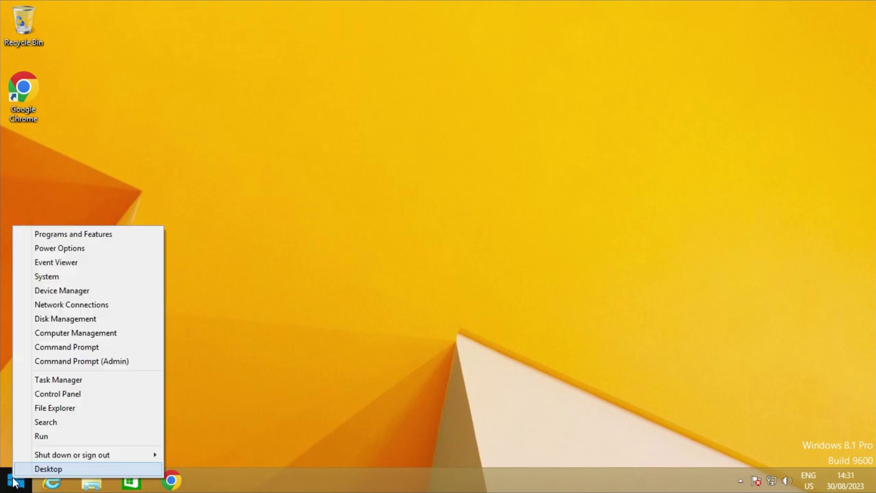
left_click(132, 394)
left_click(454, 255)
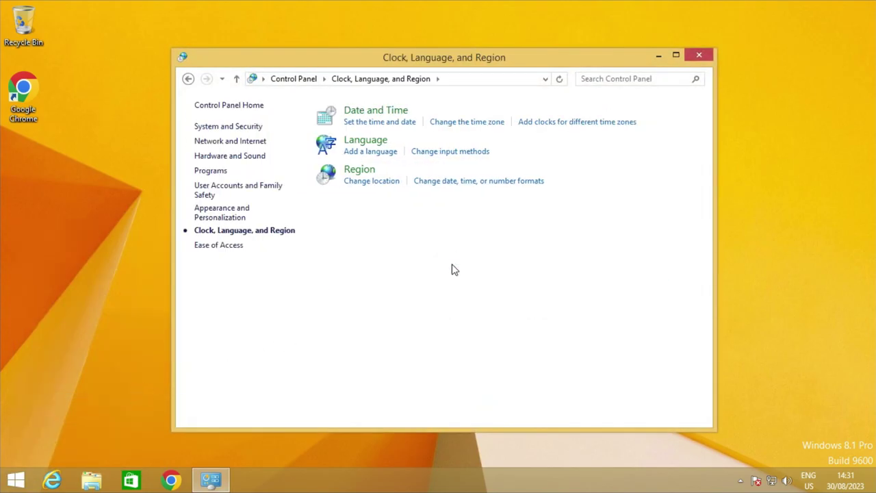
left_click(393, 143)
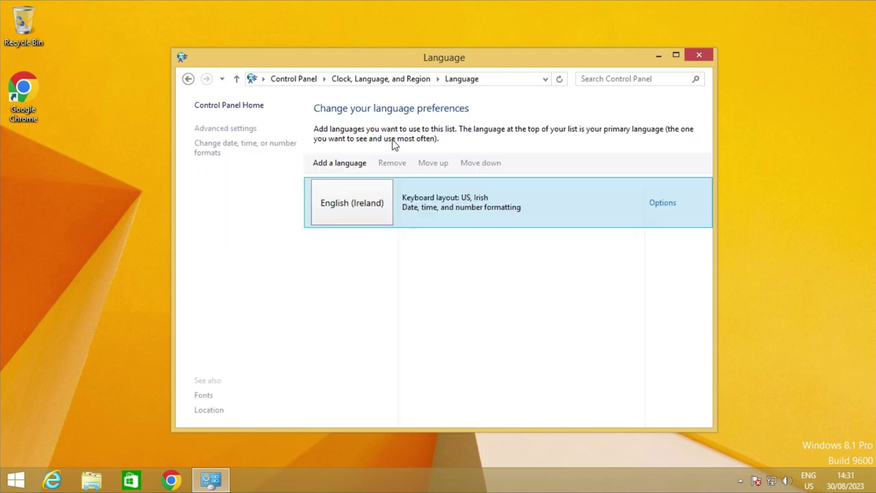
left_click(356, 164)
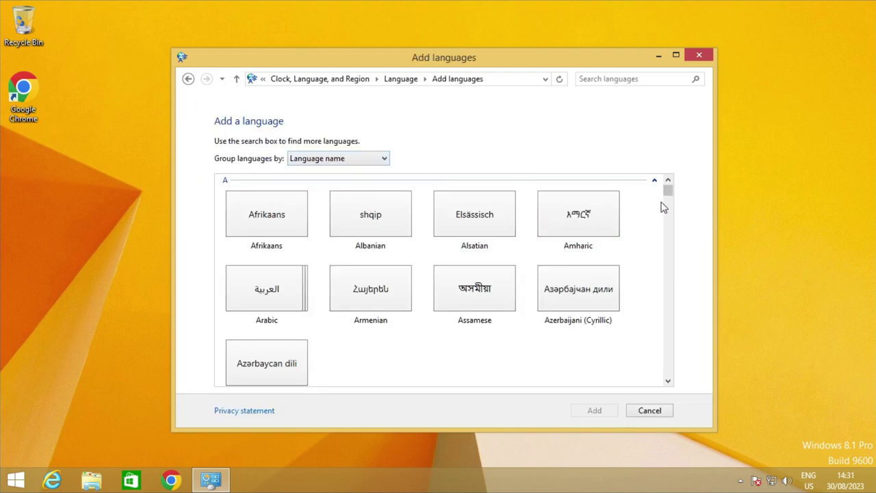
scroll(657, 219, "down", 15)
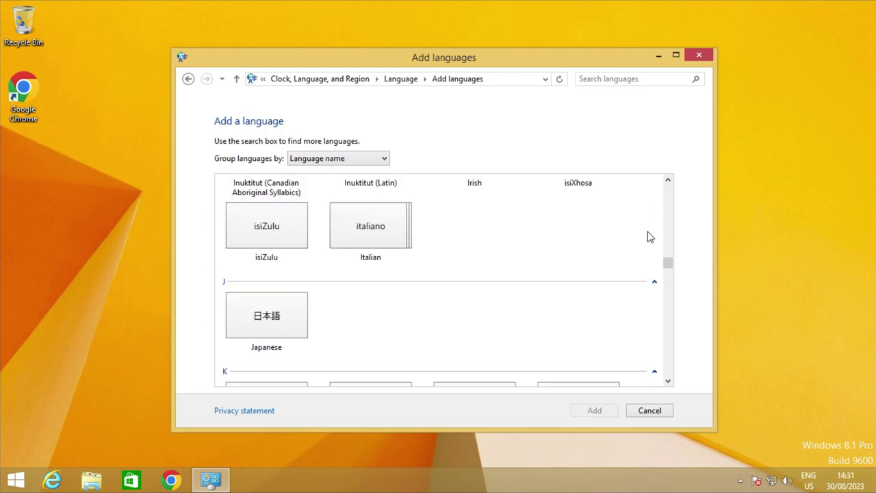
scroll(648, 239, "down", 10)
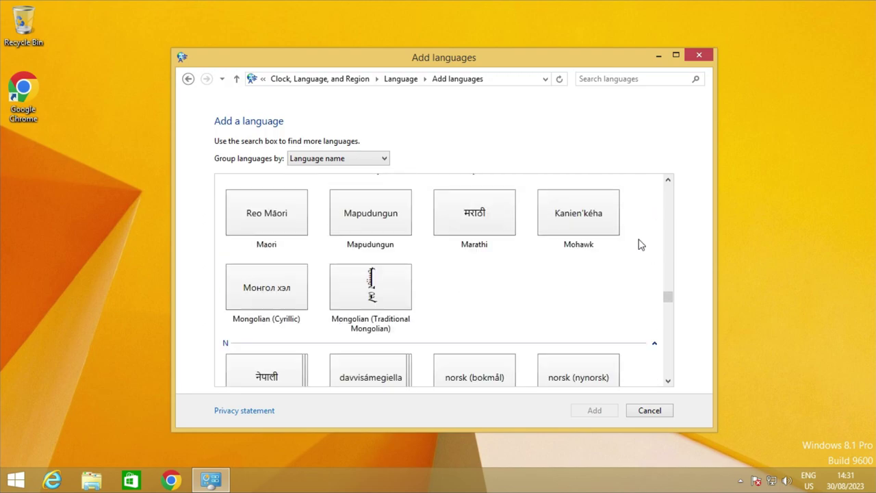
double_click(355, 303)
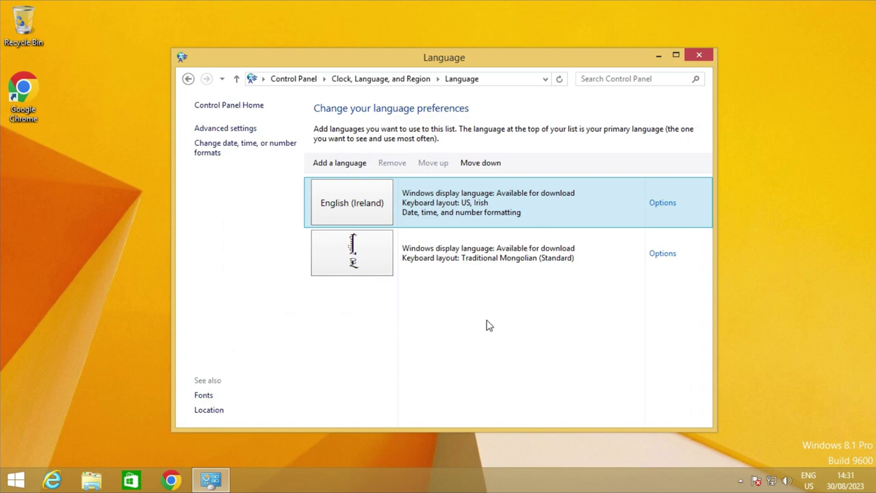
Download and install the language pack for Mongolian (Traditional Mongolian), allowing the Language Pack Installer to make changes
left_click(665, 258)
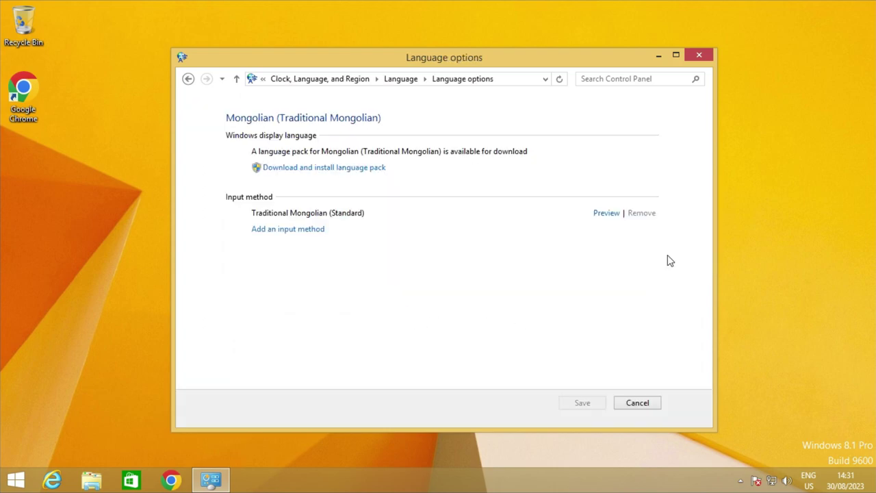
left_click(296, 169)
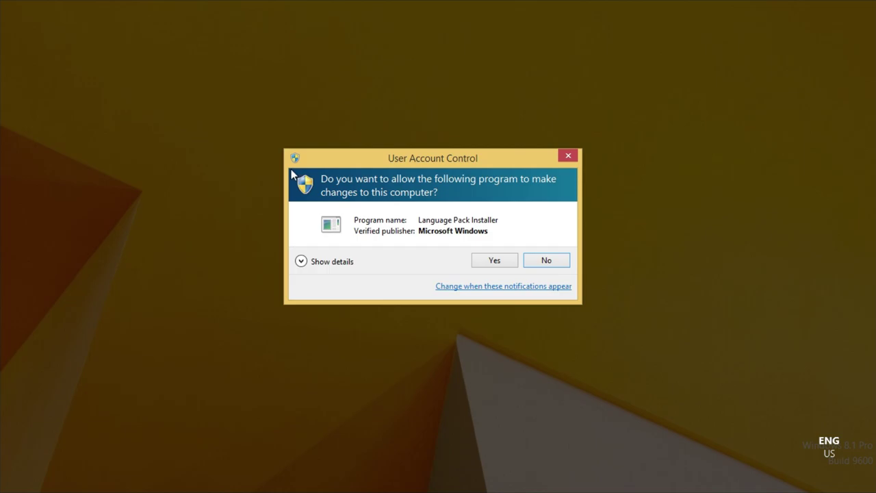
left_click(514, 263)
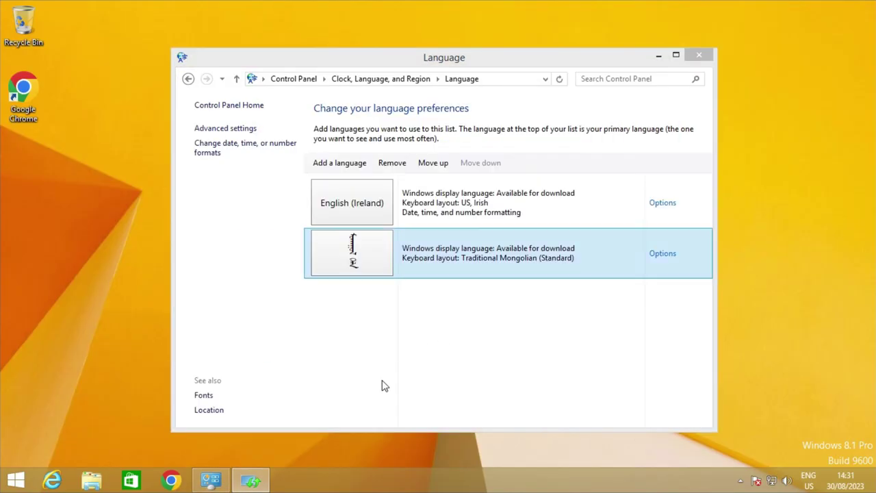
left_click(225, 482)
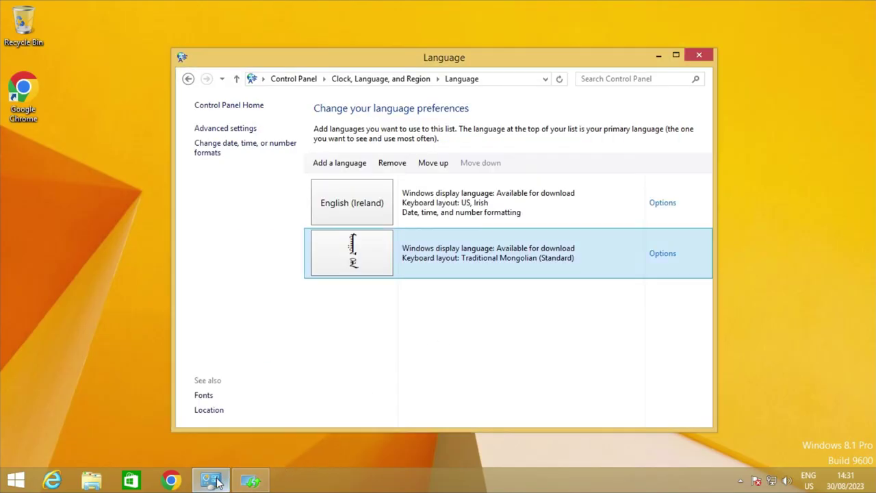
left_click(211, 481)
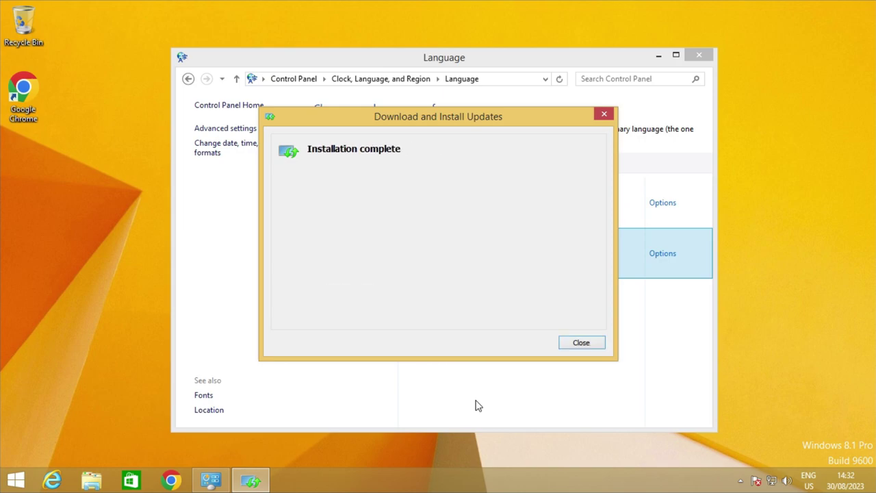
left_click(581, 343)
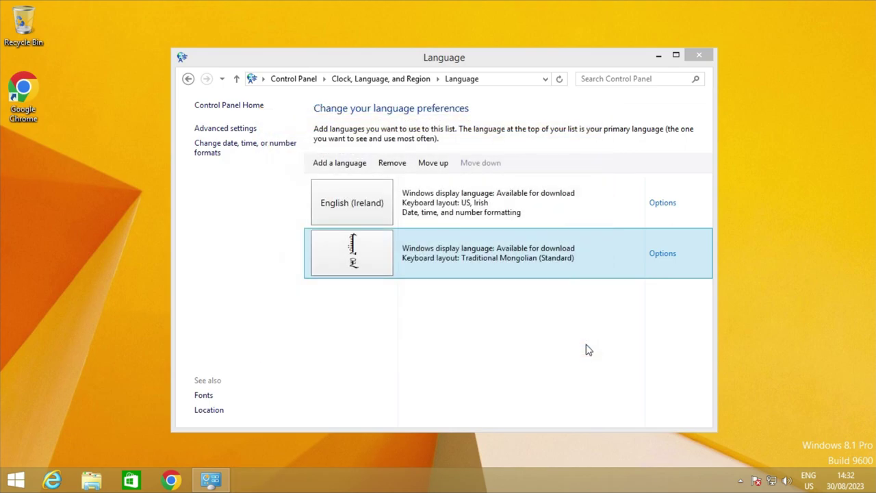
Make Mongolian (Traditional Mongolian) the primary language and postpone logging off
left_click(667, 259)
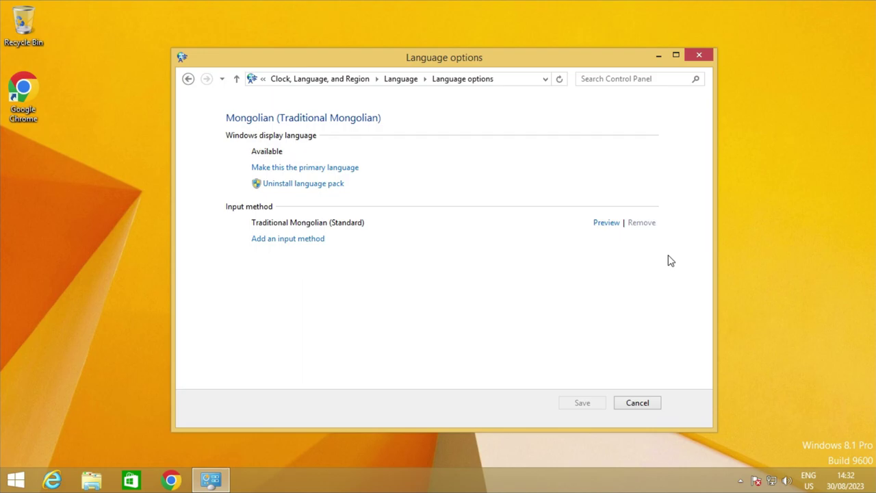
left_click(257, 168)
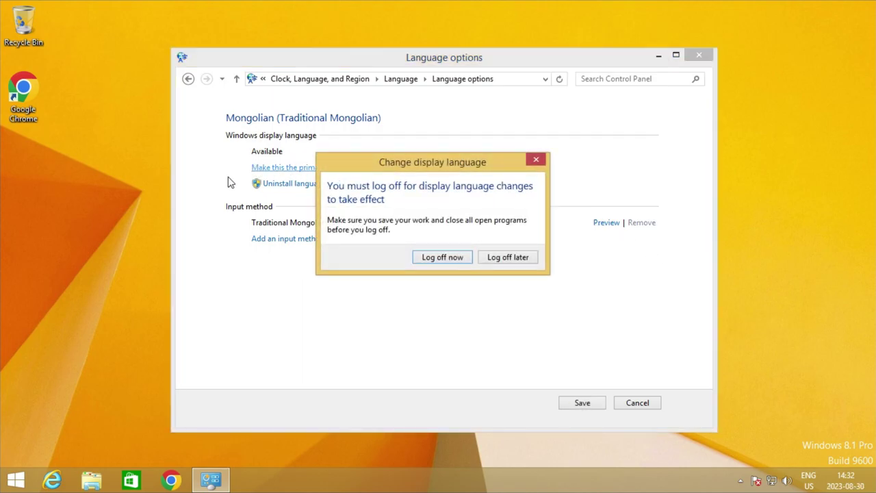
left_click(527, 258)
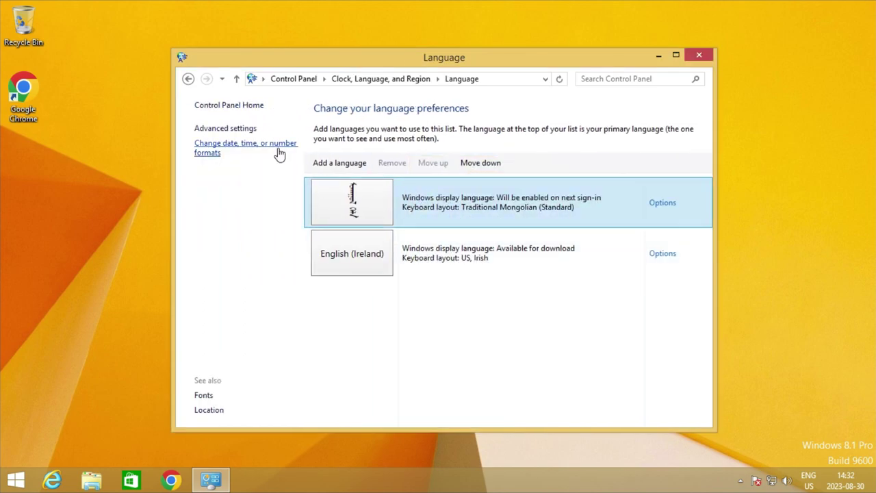
Copy the current language settings to the welcome screen, system accounts and new user accounts, and apply the display language change
left_click(232, 130)
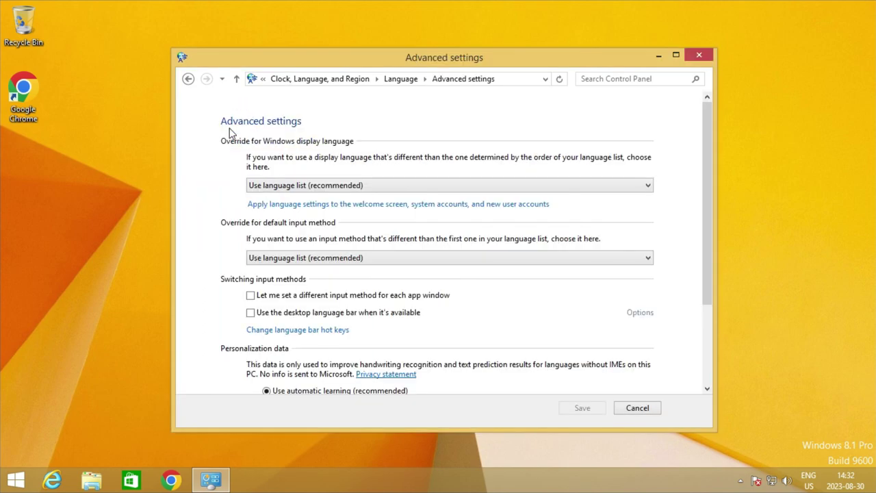
left_click(364, 207)
left_click(303, 179)
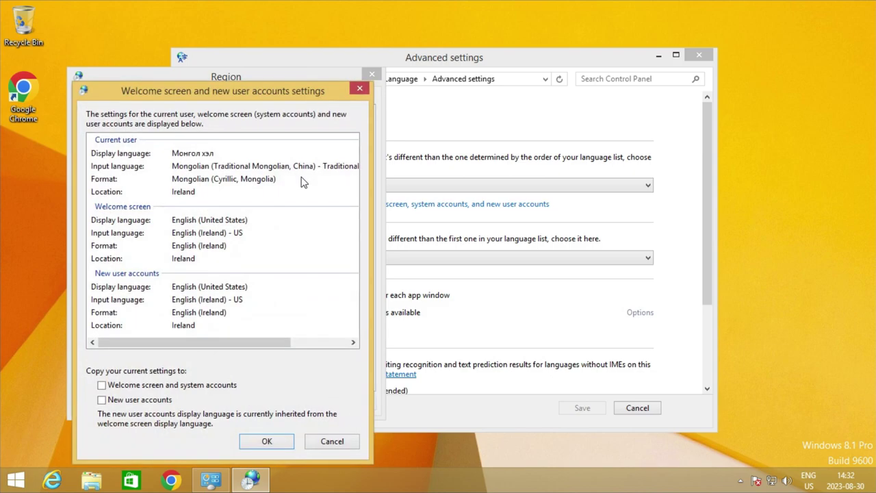
left_click(182, 387)
left_click(152, 404)
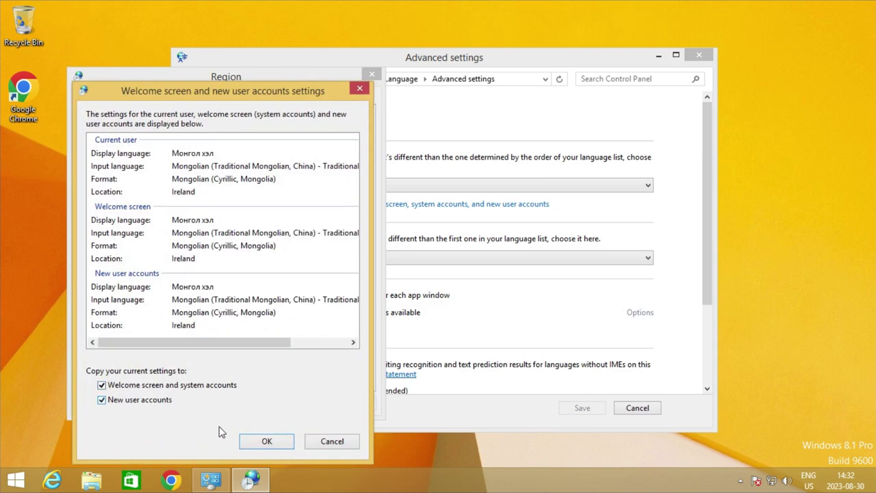
left_click(695, 60)
left_click(461, 263)
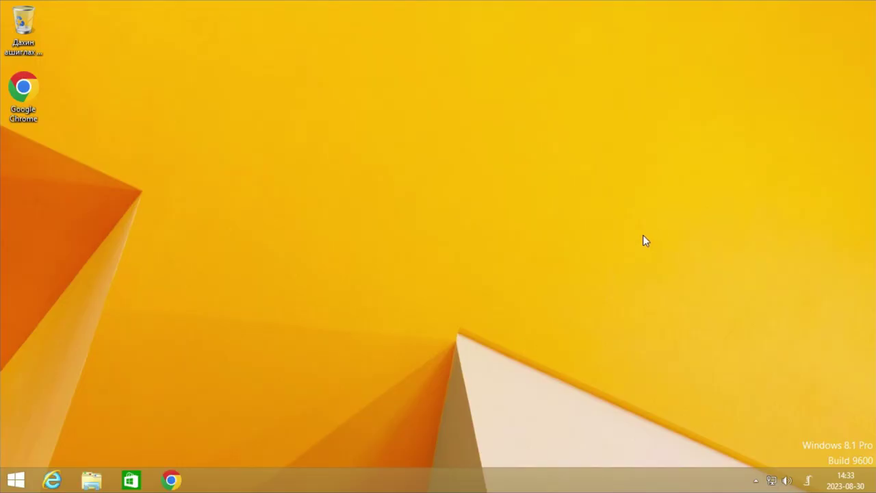
Look at the translated taskbar pop-ups for the input languages, the calendar and clock, and the hidden notification icons
left_click(807, 481)
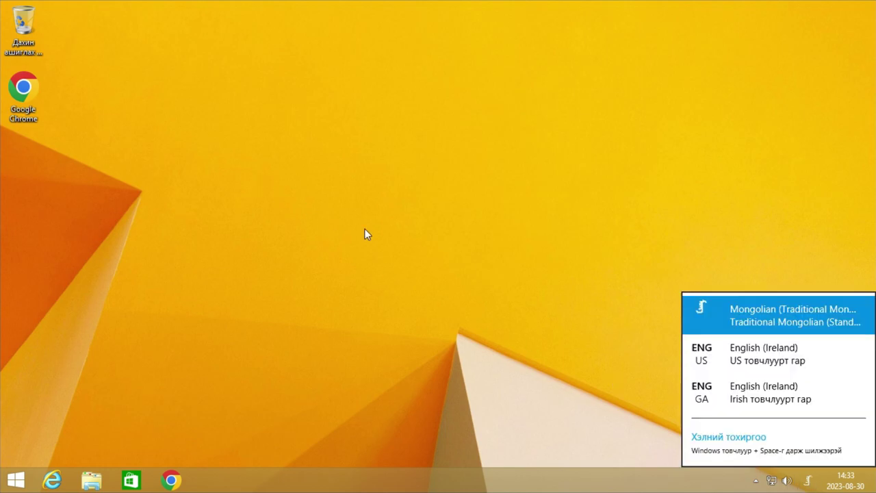
left_click(577, 156)
left_click(834, 473)
left_click(845, 477)
left_click(851, 484)
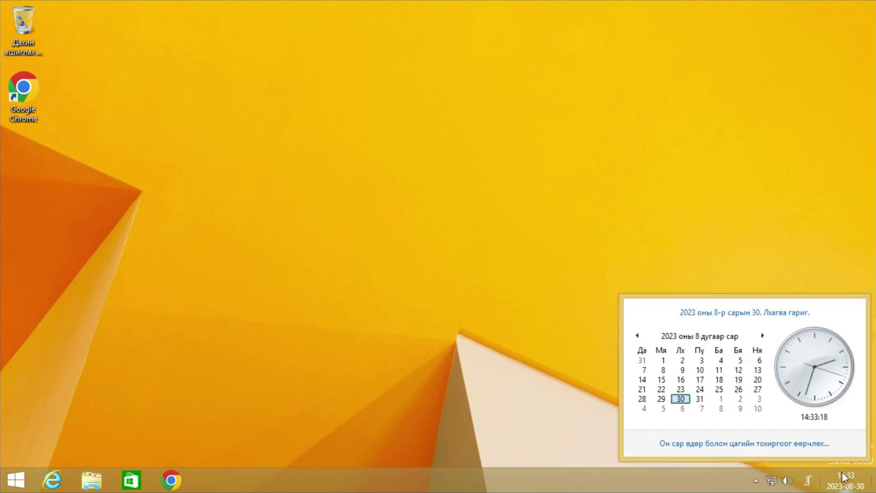
left_click(755, 481)
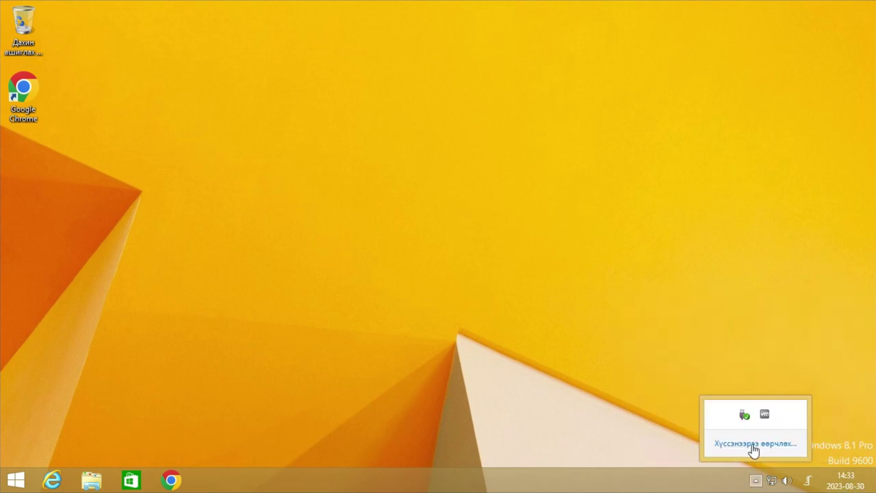
left_click(312, 240)
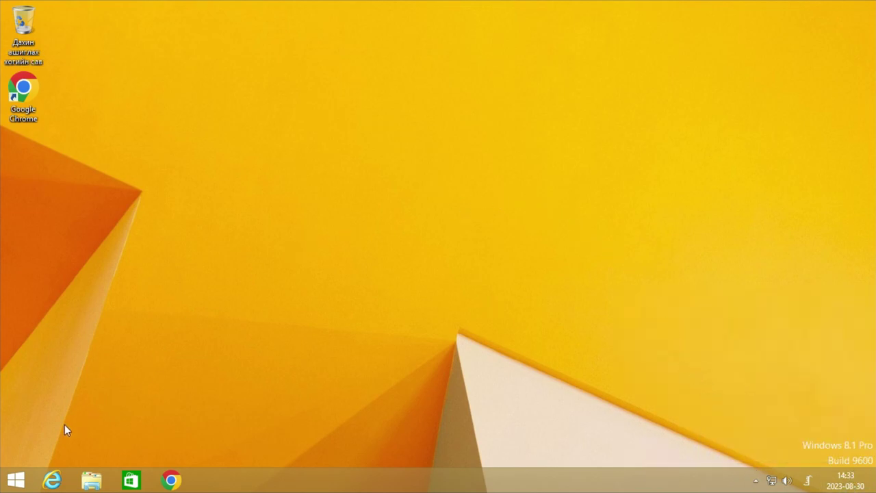
Look over the translated Start screen and the full list of installed apps
left_click(15, 480)
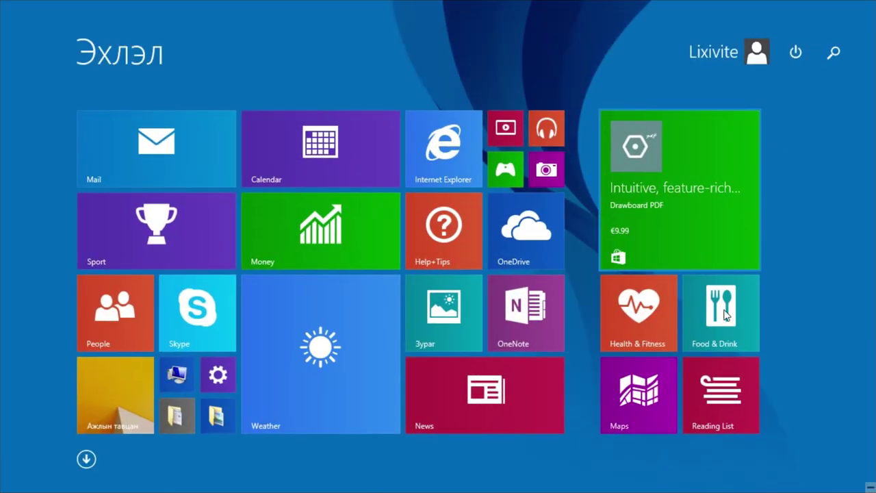
left_click(89, 460)
scroll(430, 344, "down", 5)
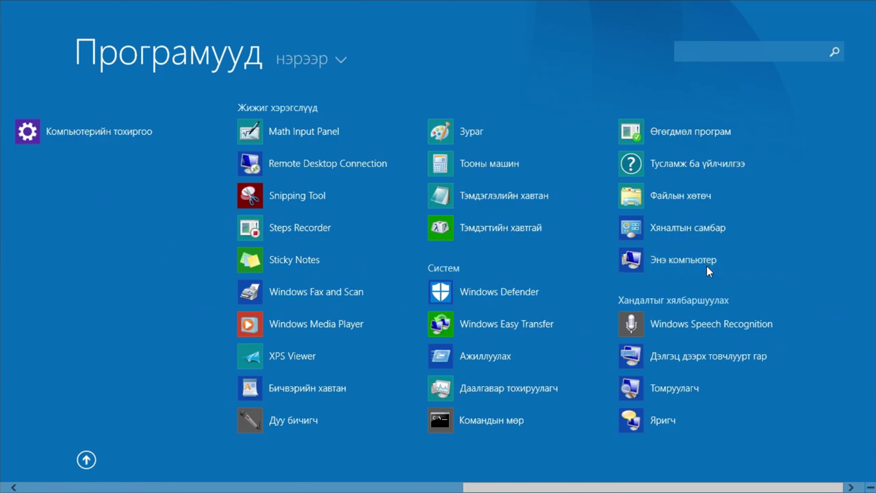
scroll(706, 266, "up", 5)
Open PC settings and look at the translated display, typing and network connection pages
left_click(589, 130)
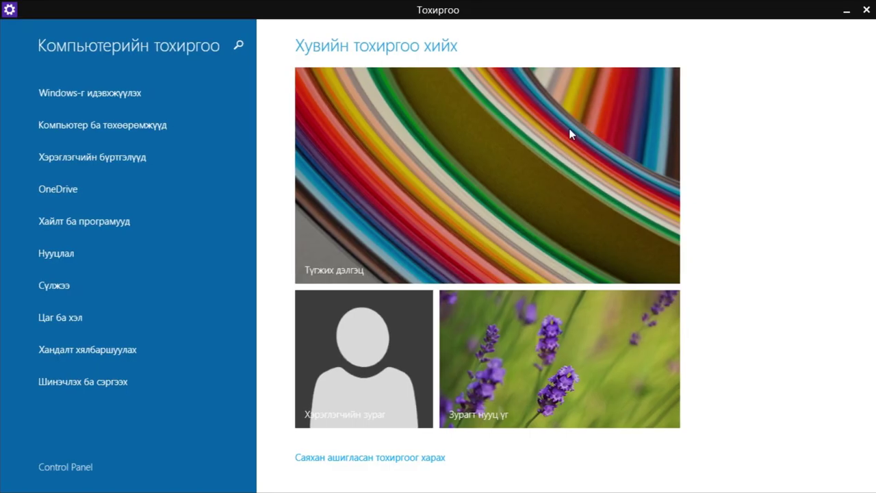
left_click(398, 227)
left_click(90, 131)
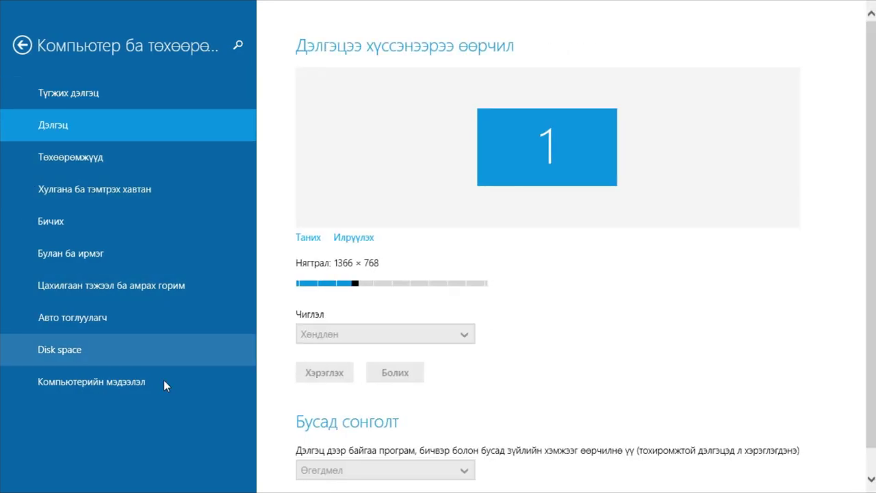
left_click(75, 222)
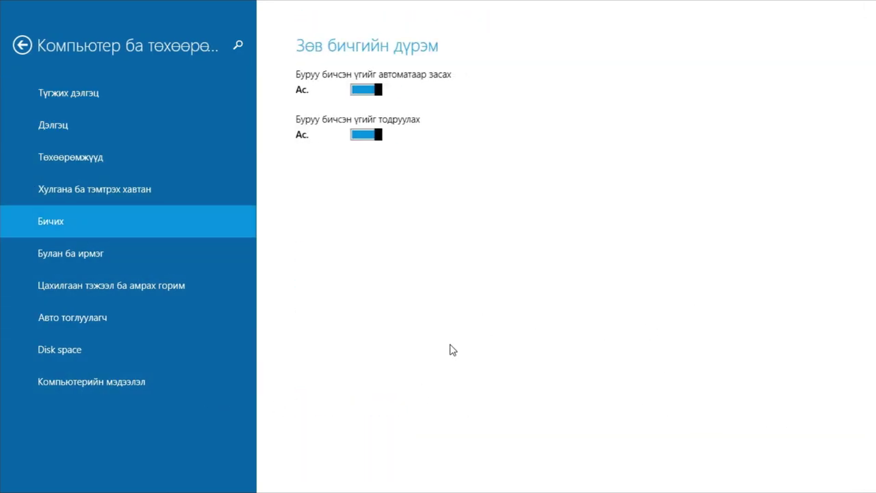
left_click(26, 52)
left_click(115, 295)
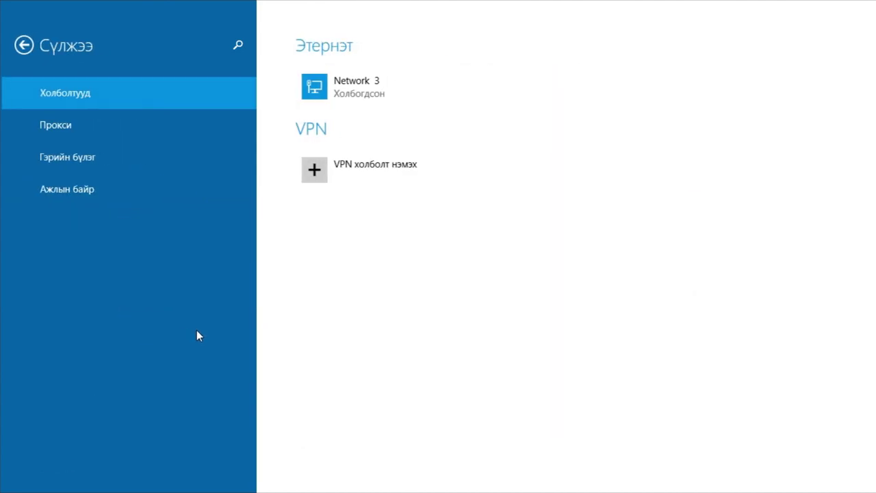
left_click(28, 39)
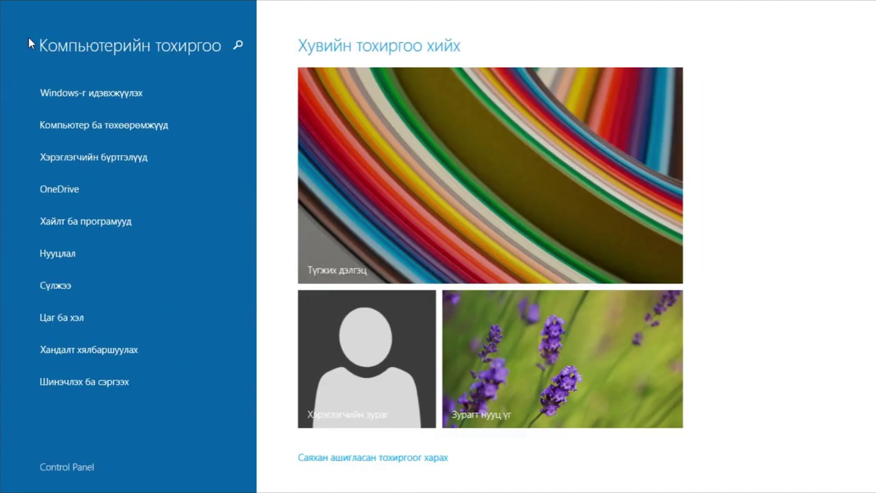
View the lock screen and Disk space settings, then minimise, restore and close the PC settings app
left_click(82, 125)
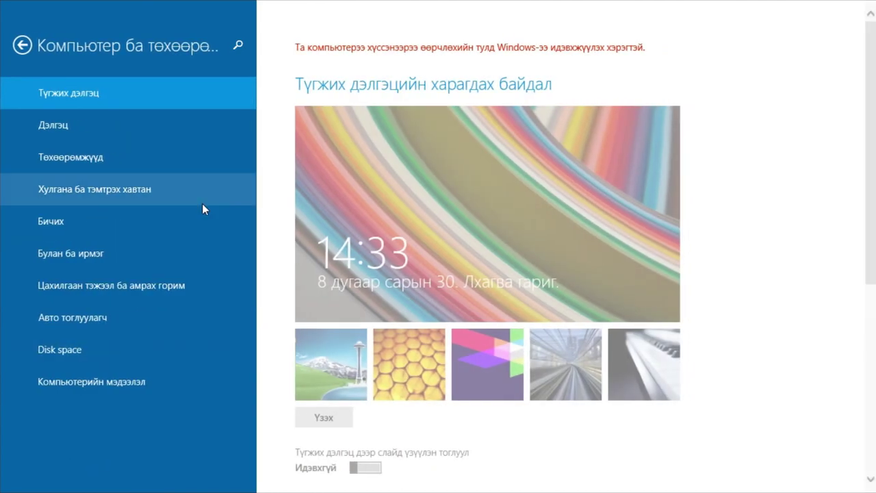
left_click(83, 347)
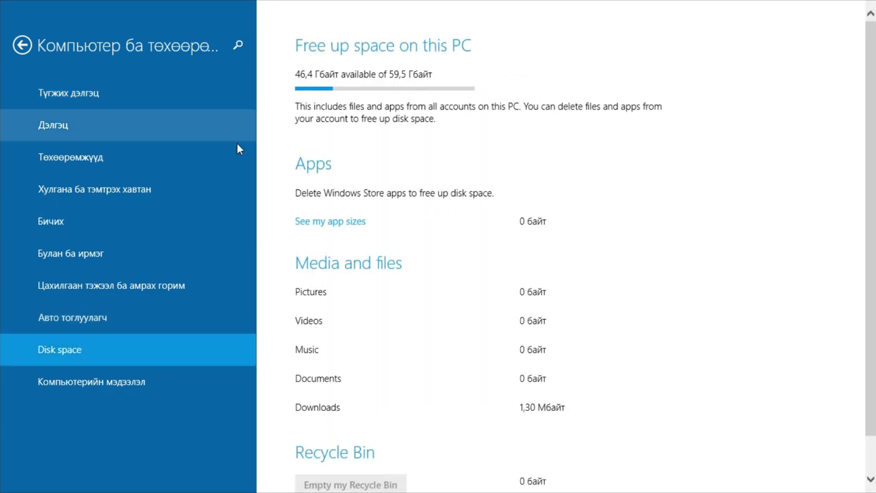
mouse_move(872, 4)
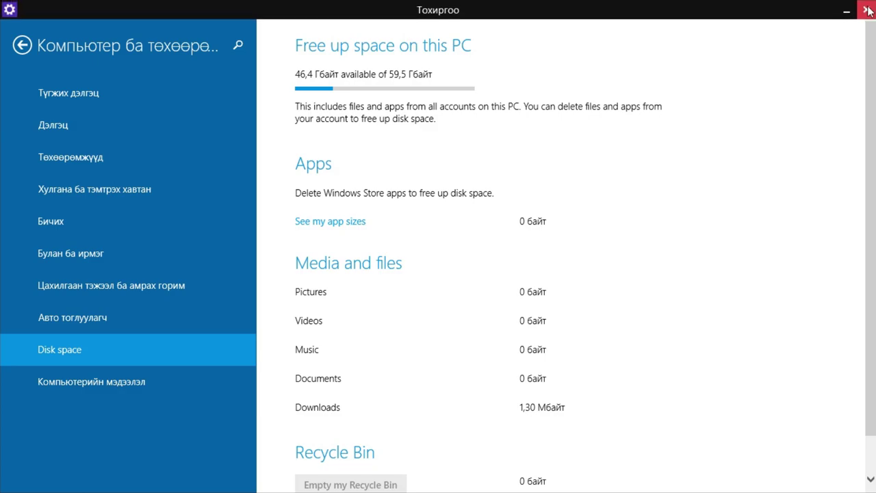
left_click(847, 11)
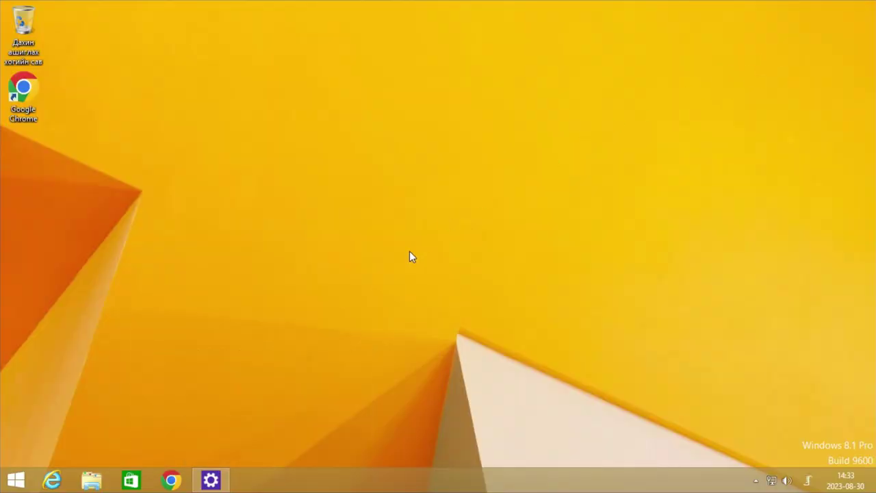
left_click(214, 479)
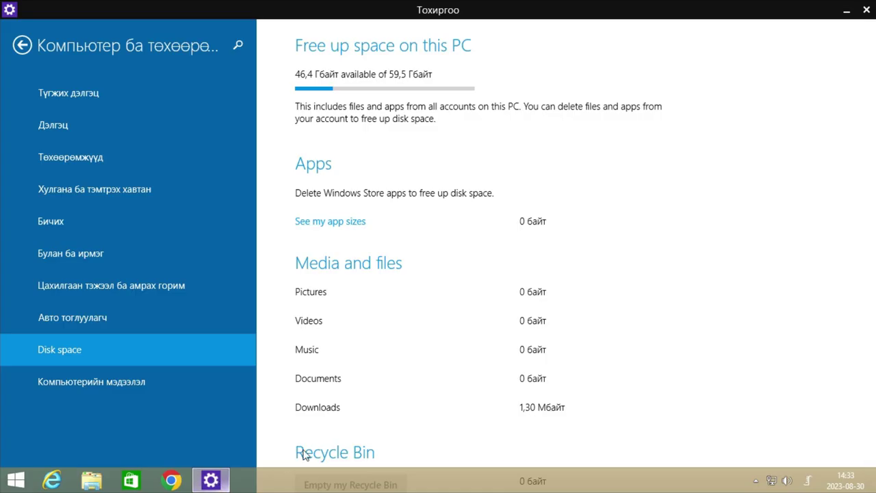
left_click(866, 11)
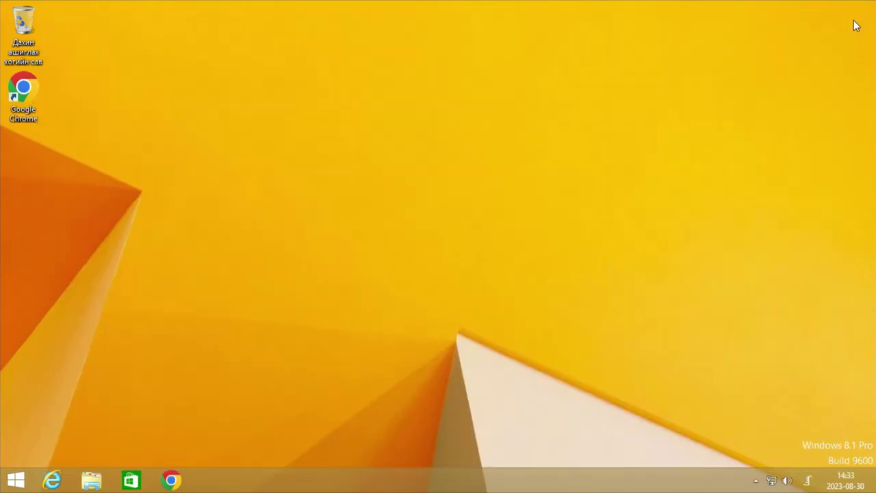
Open This PC in File Explorer and view the translated system properties
left_click(92, 479)
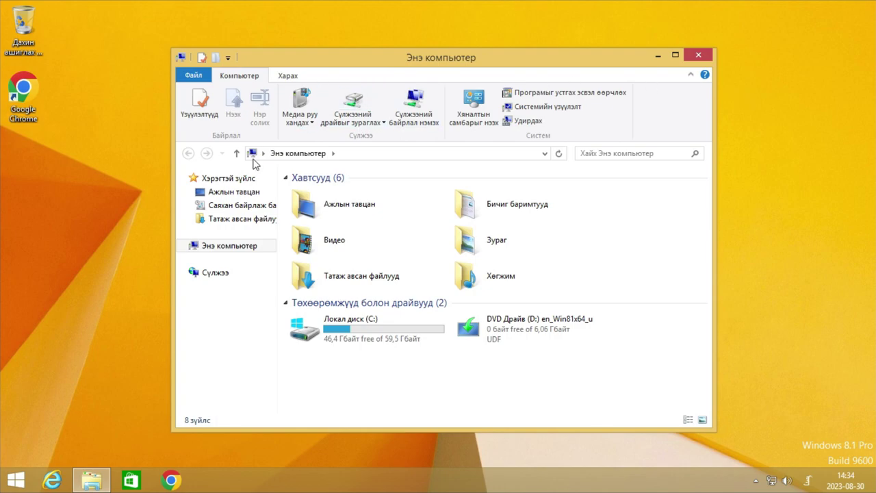
left_click(540, 107)
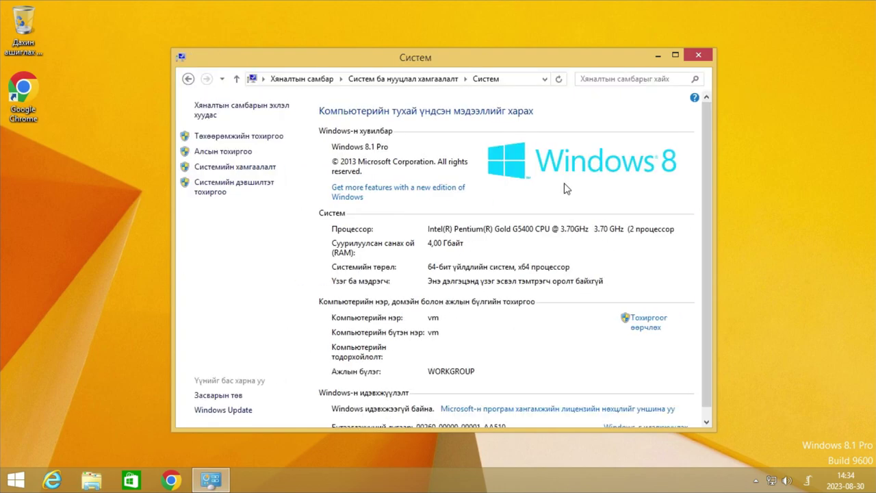
left_click(189, 79)
Open Control Panel from This PC and look through the System and Security category
left_click(476, 108)
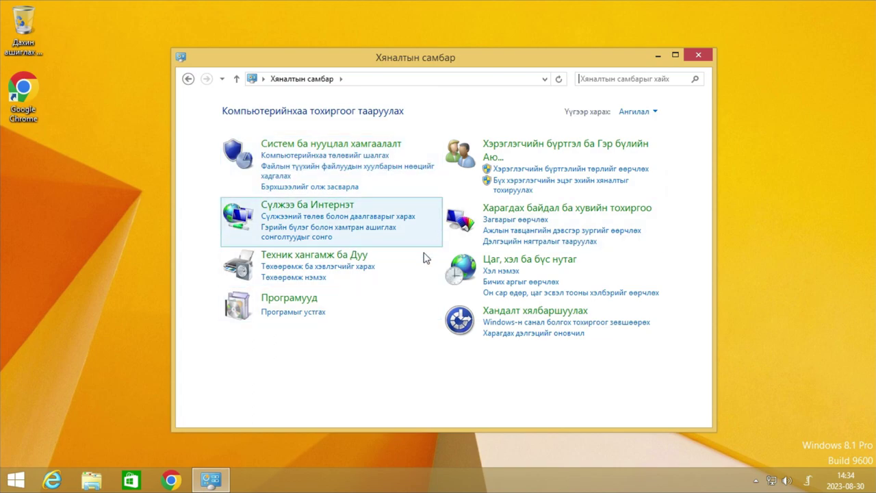
left_click(435, 162)
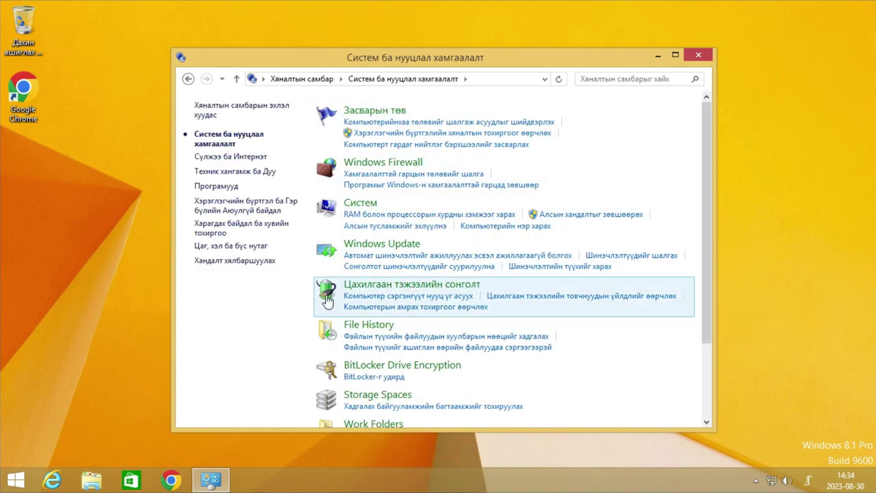
scroll(333, 281, "down", 3)
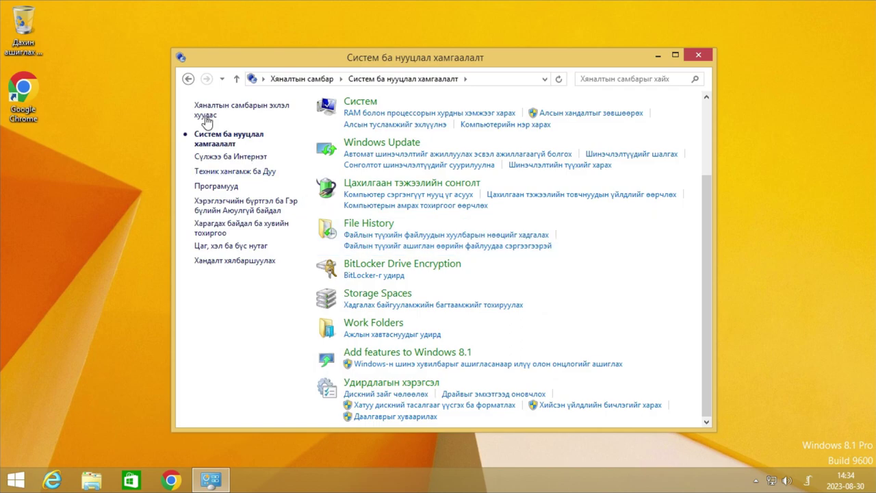
left_click(188, 76)
Switch Control Panel to the large icons view and look through all its items
left_click(648, 112)
left_click(655, 147)
scroll(661, 295, "down", 2)
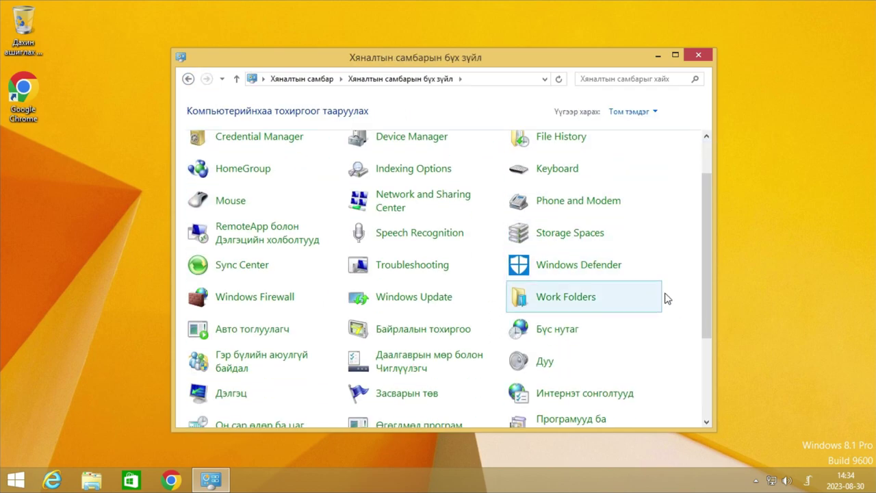
scroll(675, 312, "down", 3)
Check the Settings, History and Update pages of Windows Defender, closing it and Control Panel when done
left_click(582, 189)
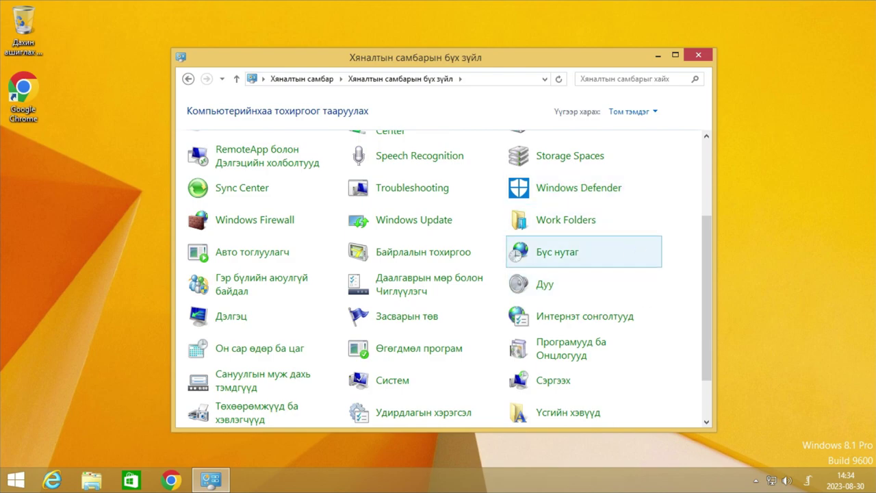
left_click(375, 118)
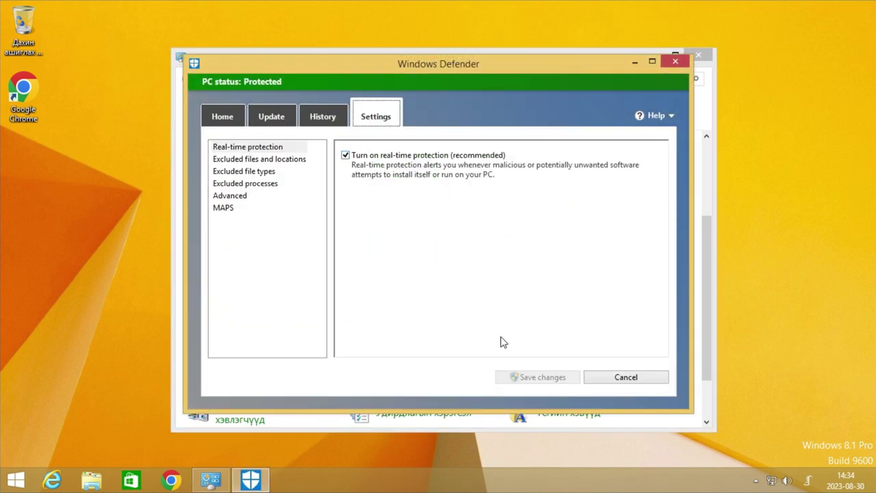
left_click(315, 118)
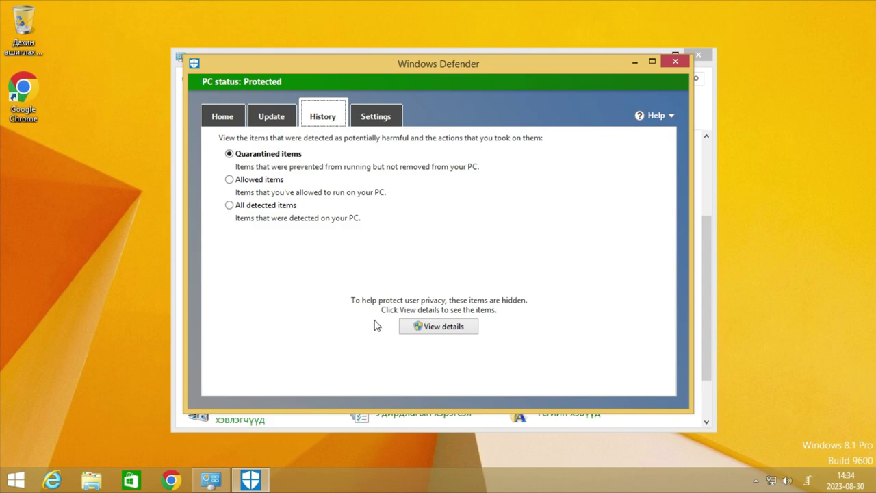
left_click(251, 122)
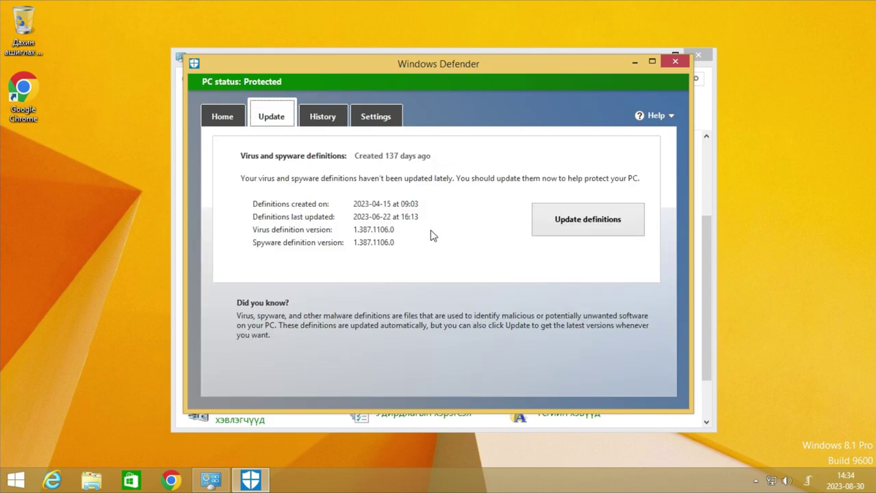
left_click(677, 63)
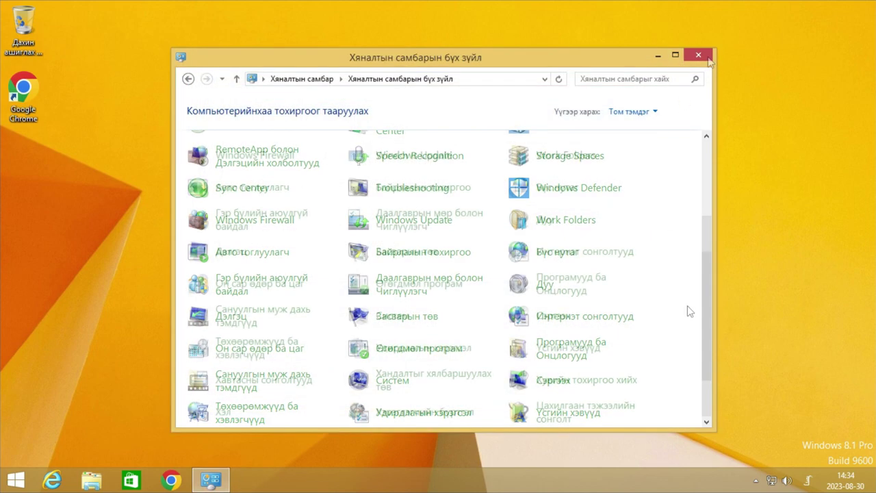
left_click(704, 59)
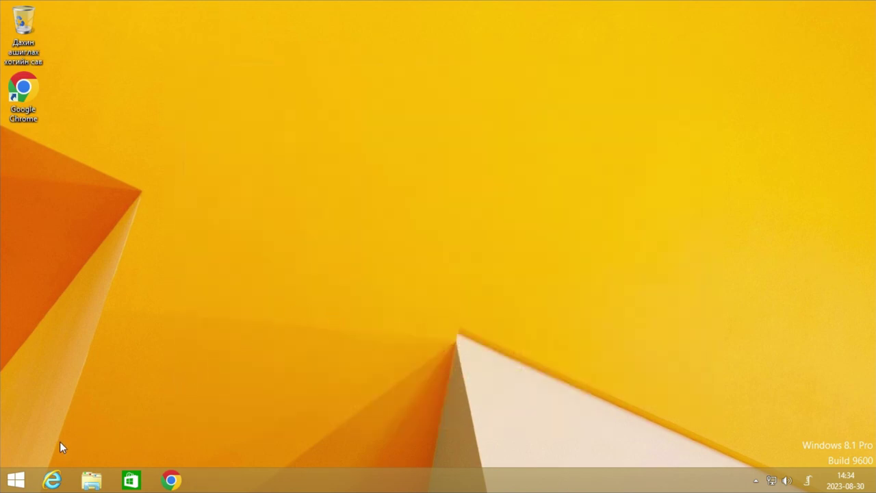
Launch the full-screen Internet Explorer app from the Start screen and start a new tab
left_click(17, 479)
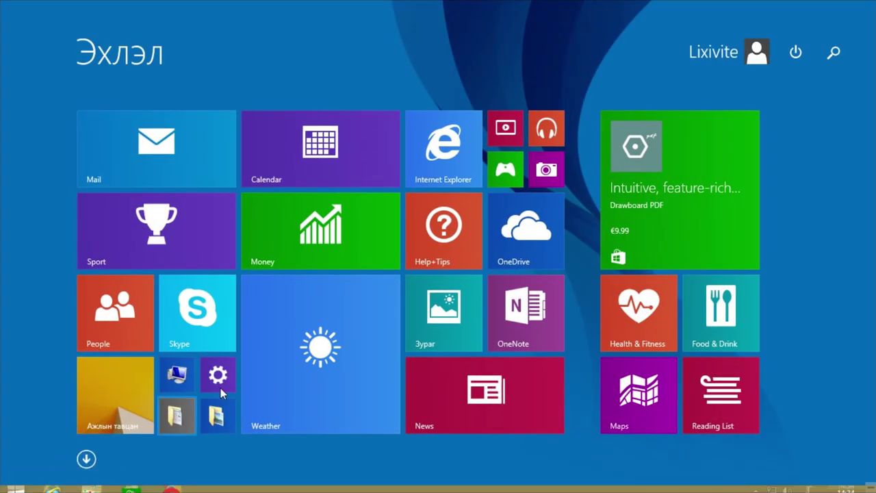
left_click(450, 143)
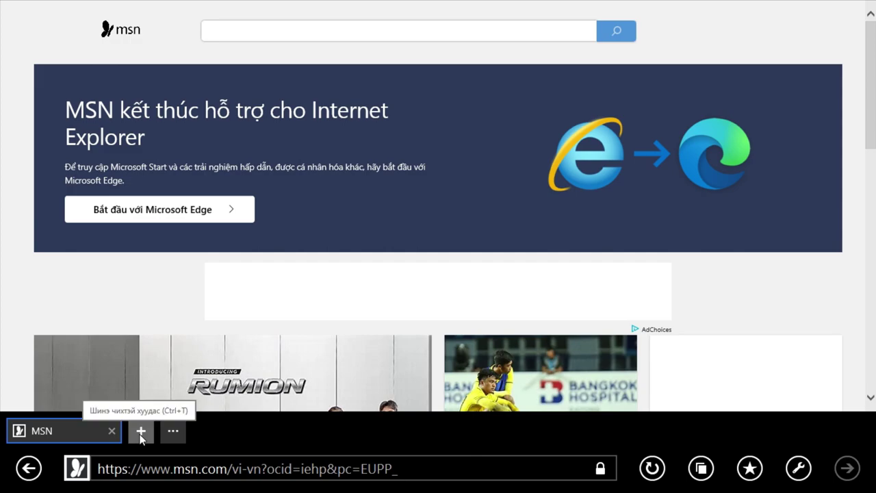
left_click(140, 431)
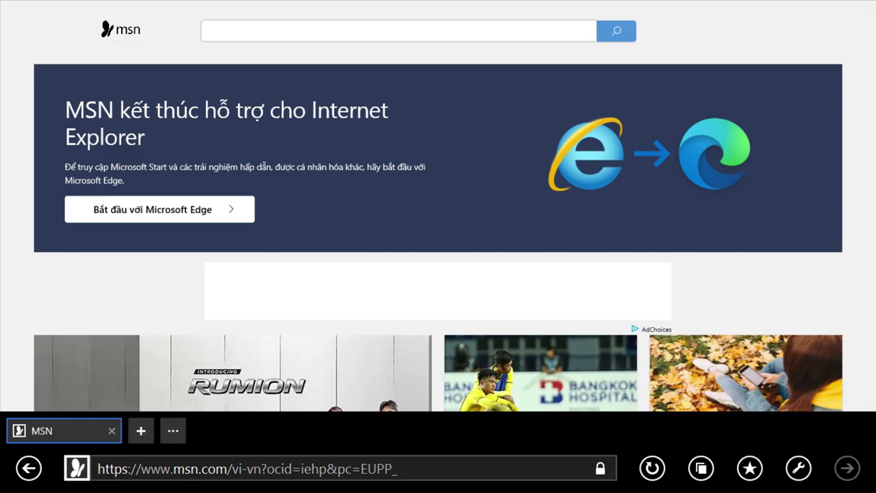
type("өү")
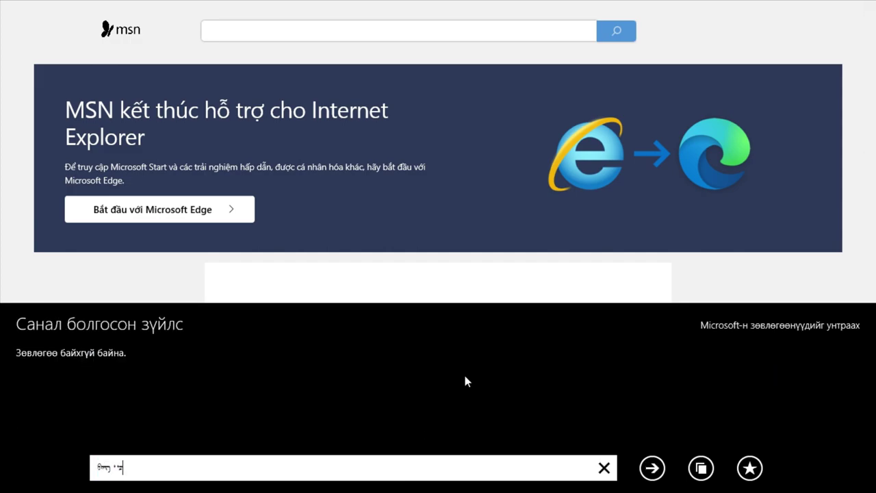
key("BackSpace")
key("BackSpace")
Switch the input language to English (Ireland) with the US keyboard and load bing.com, closing the browser when done
key("super+space")
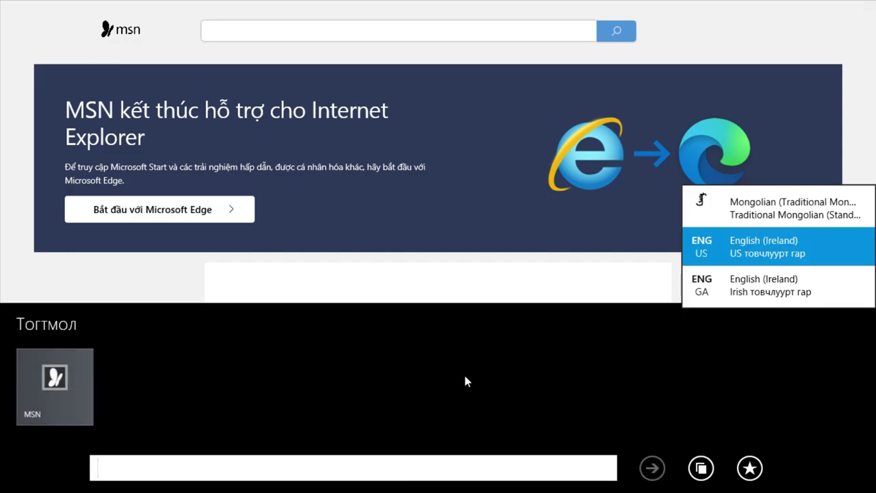
type("bing.com/")
key("Return")
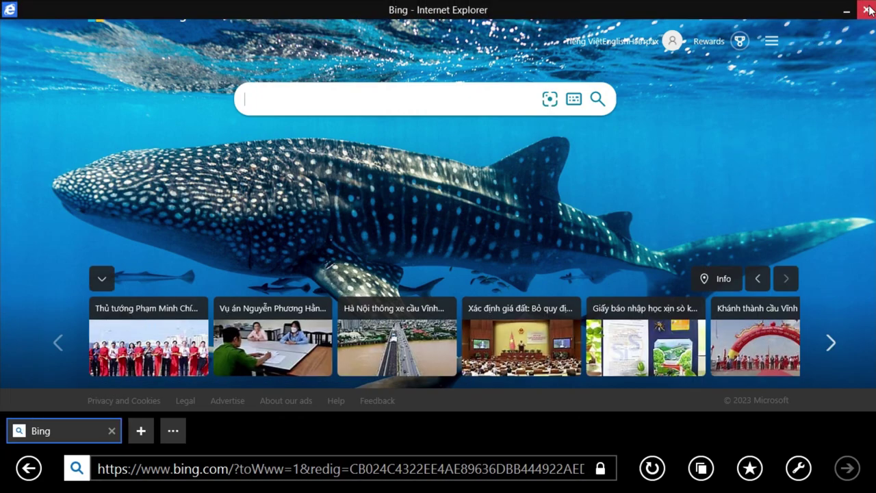
left_click(865, 5)
Return to the Start screen through the charms and view the Start and apps topic in the Help+Tips app
mouse_move(872, 226)
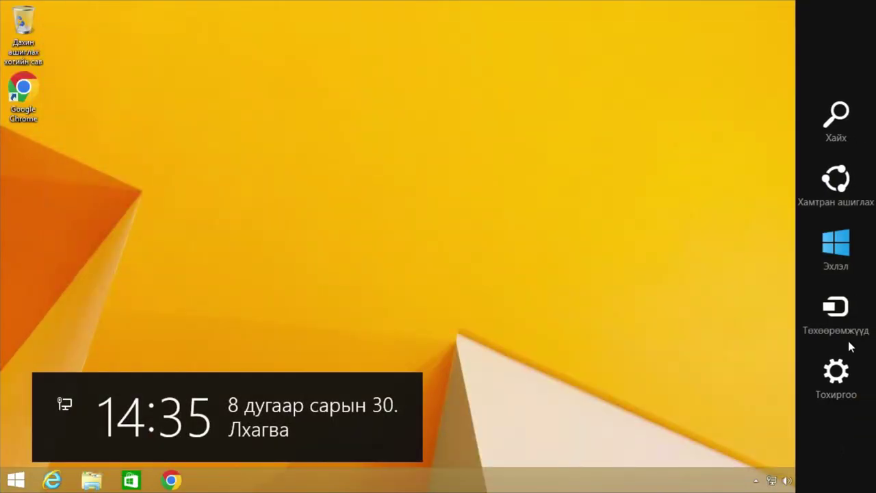
left_click(836, 265)
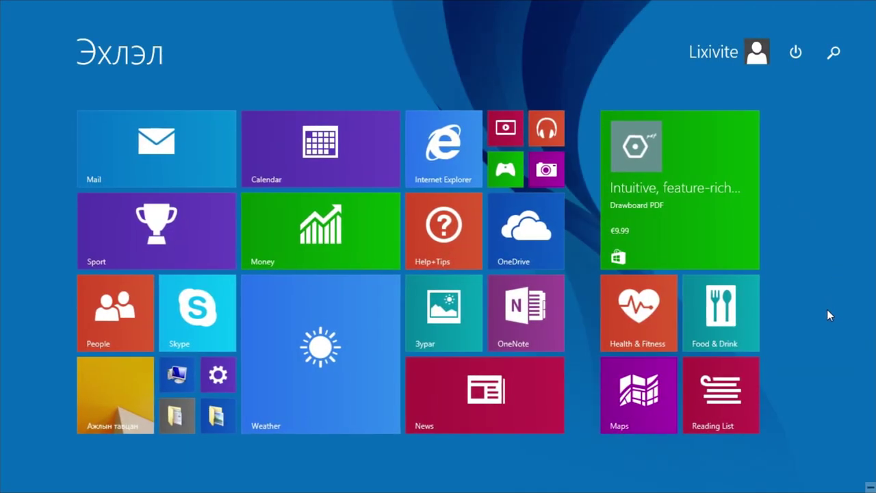
left_click(448, 256)
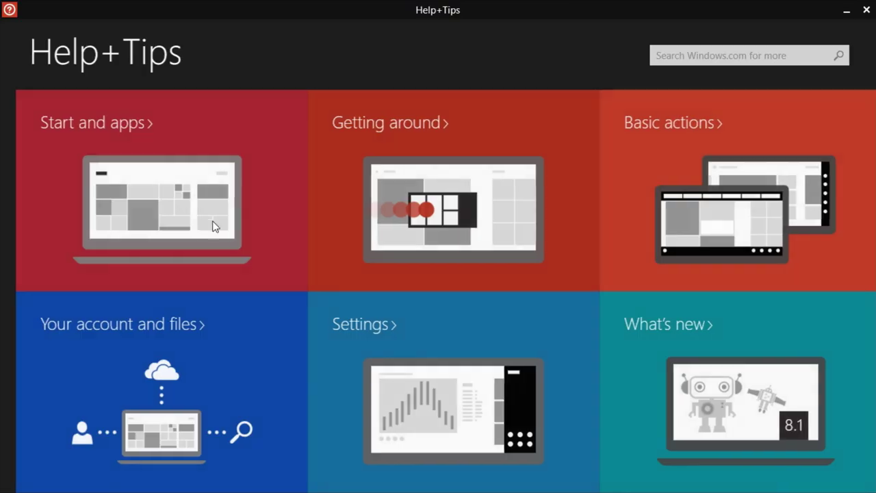
left_click(213, 226)
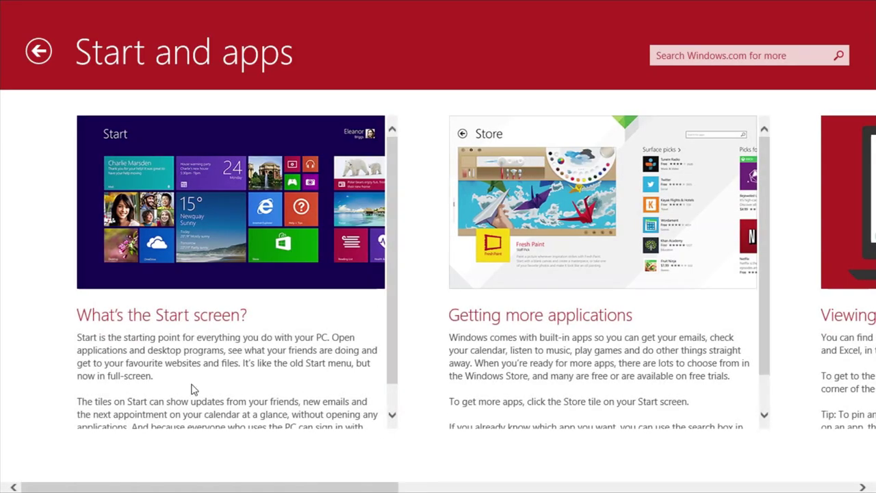
Close Help+Tips and launch Mail from the Start screen, cancelling the Microsoft account sign-in
left_click(846, 10)
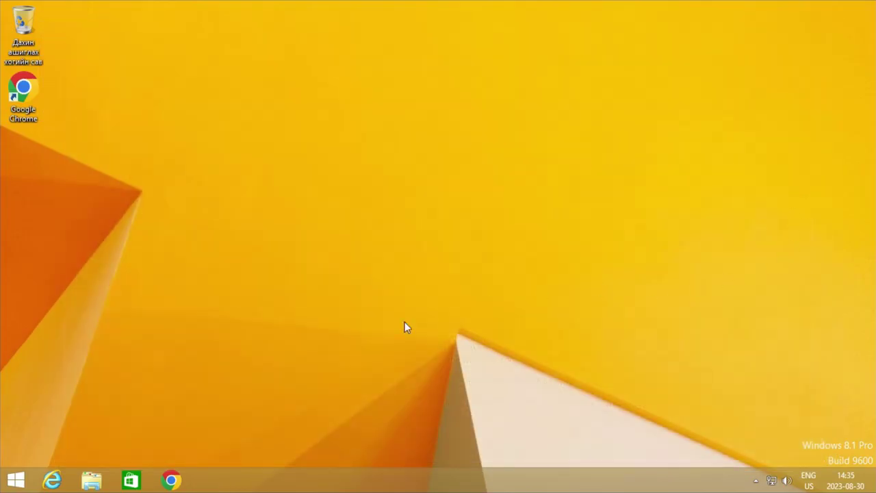
left_click(16, 481)
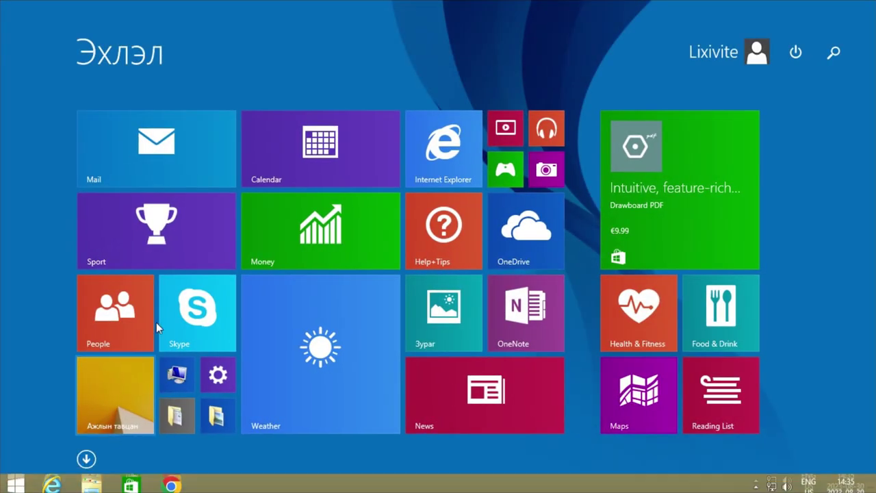
left_click(151, 119)
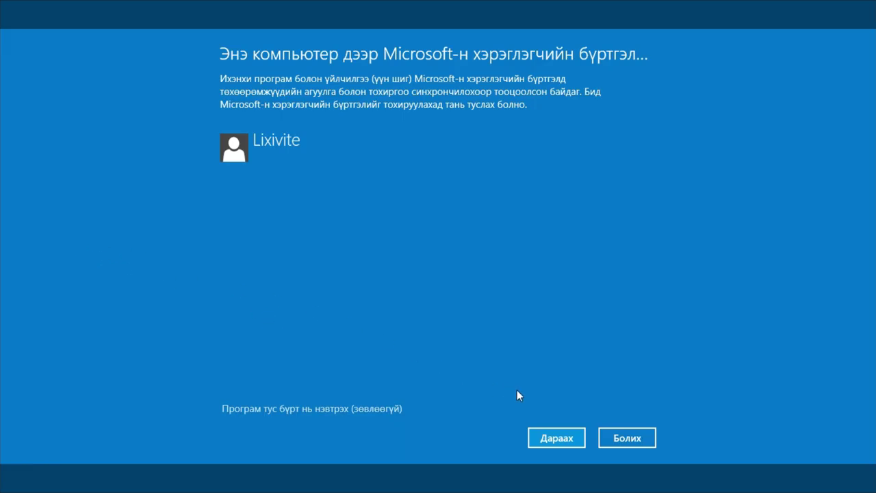
left_click(627, 438)
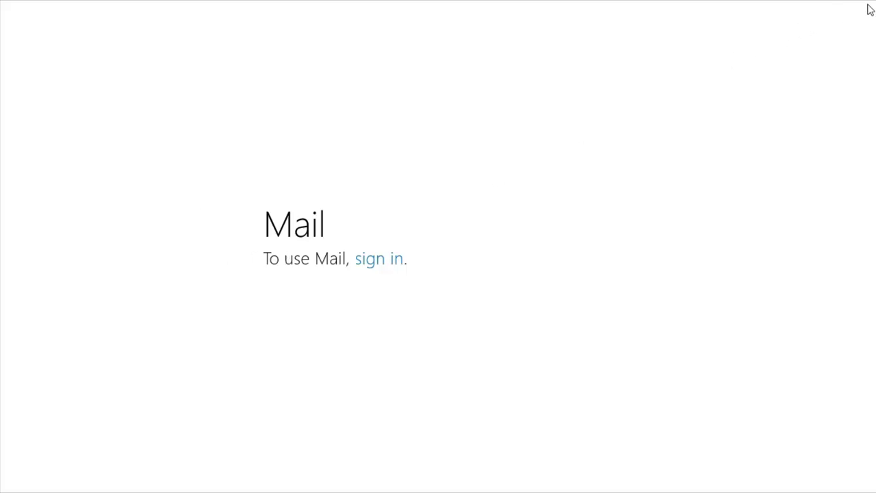
View the Mail app's permissions through the Settings charm, closing the app when done
mouse_move(869, 4)
left_click(841, 383)
mouse_move(869, 417)
left_click(836, 370)
left_click(746, 120)
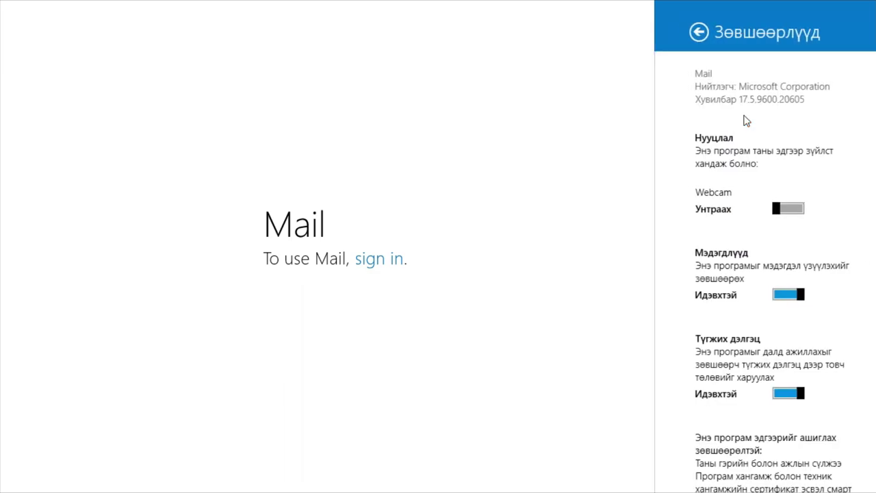
left_click(622, 37)
left_click(863, 7)
Launch the Windows 8.1 Store and check its preferences through the Settings charm, closing the app when done
left_click(130, 478)
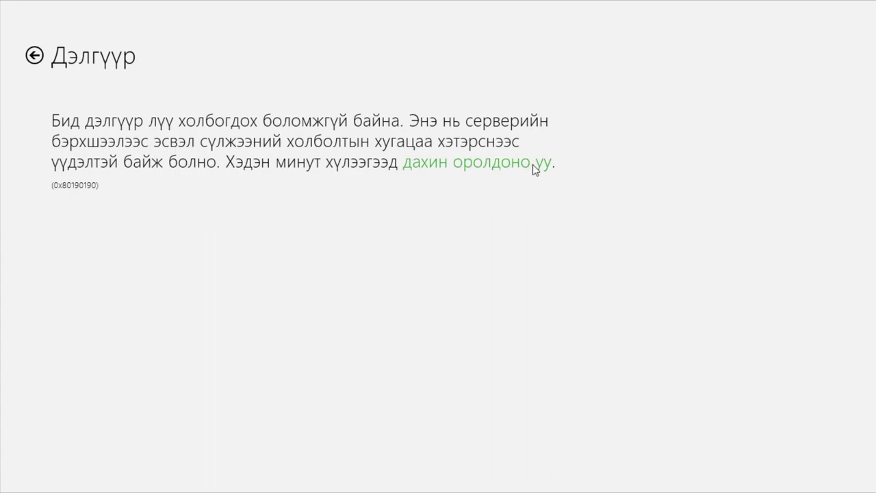
mouse_move(874, 487)
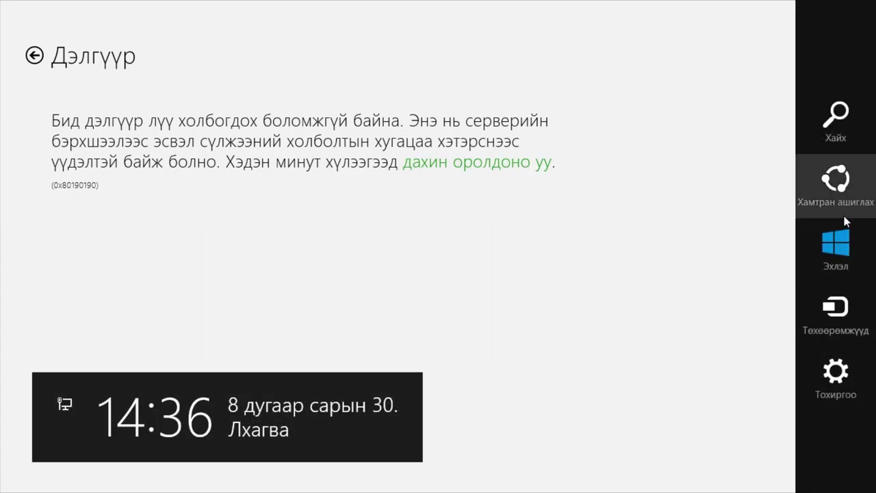
left_click(848, 390)
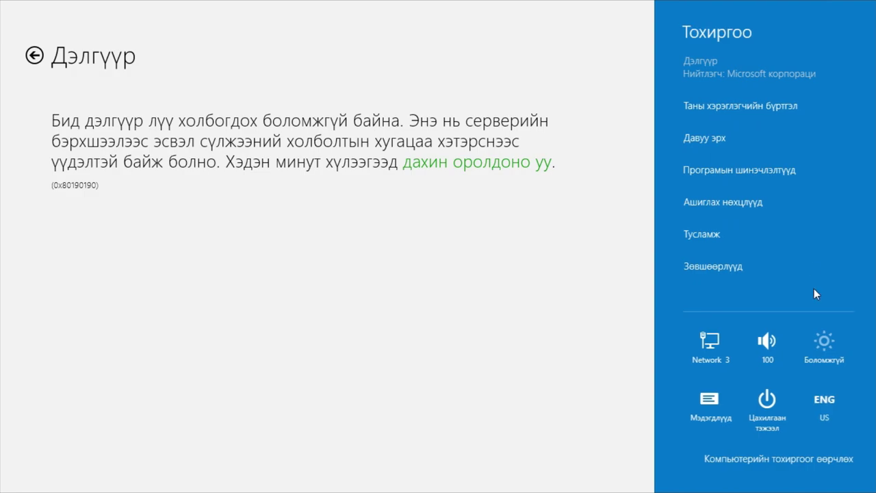
left_click(723, 136)
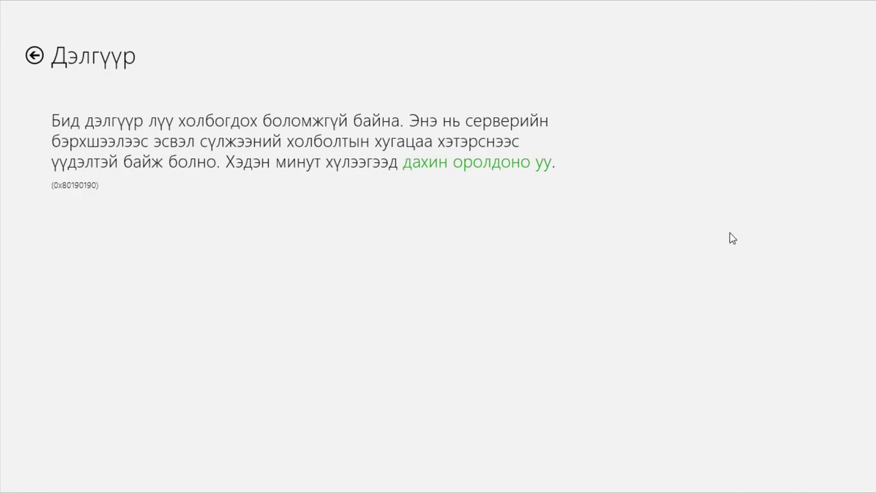
left_click(868, 11)
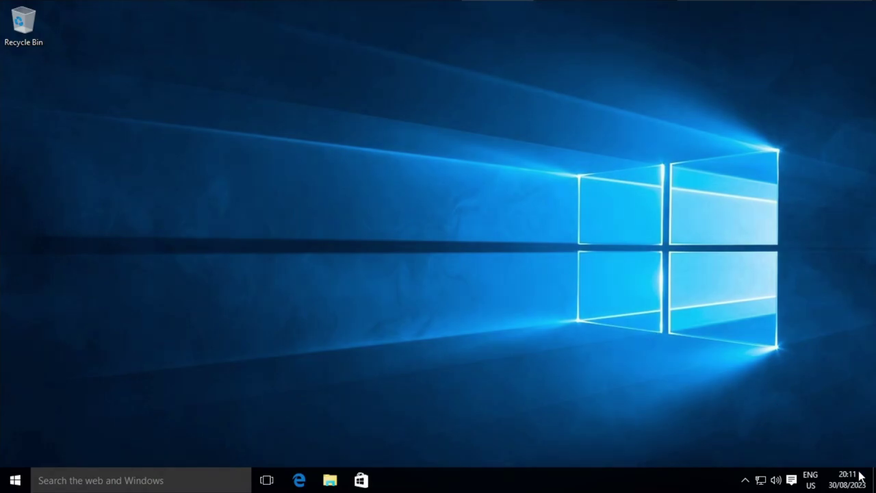
On the Windows 10 desktop, browse the clock's calendar back to March 2023 and view the input language list
left_click(860, 476)
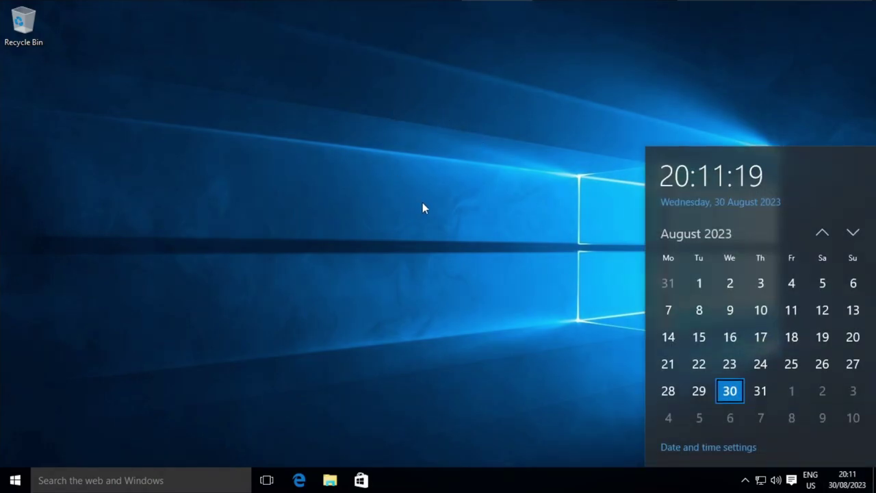
scroll(756, 335, "up", 5)
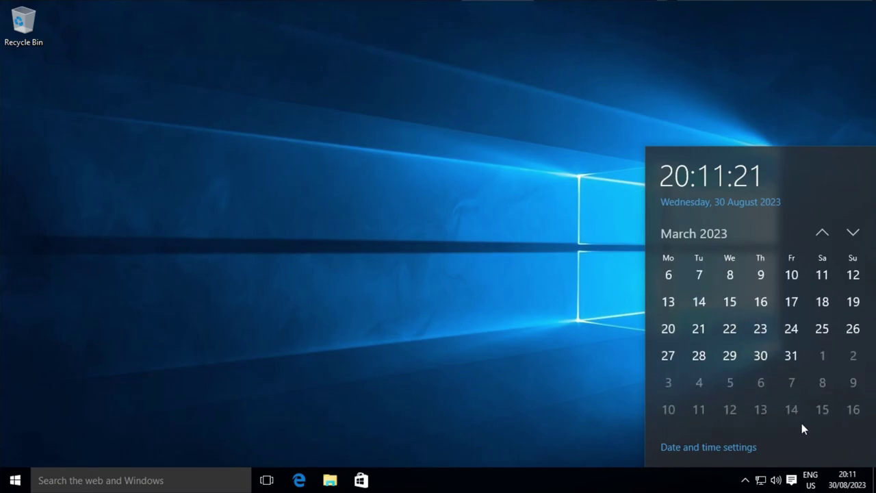
left_click(813, 480)
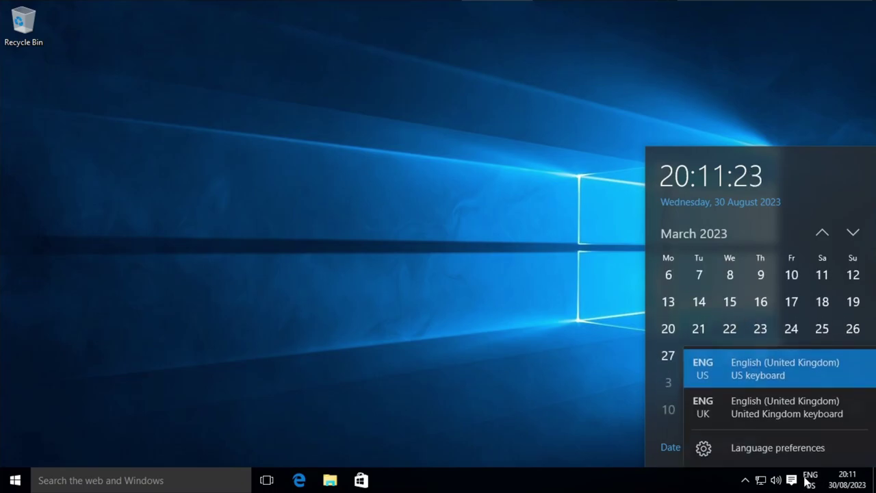
key("Escape")
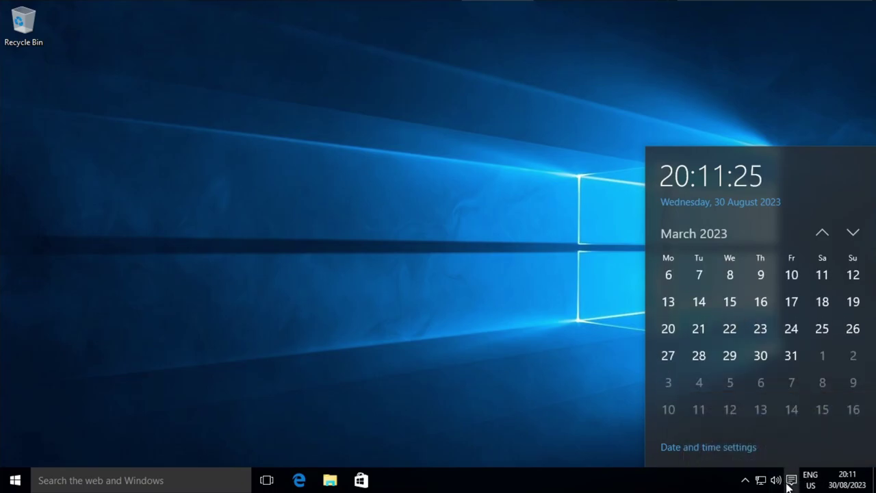
View the Action Center and the volume, network and hidden-icons flyouts of the notification area
left_click(789, 482)
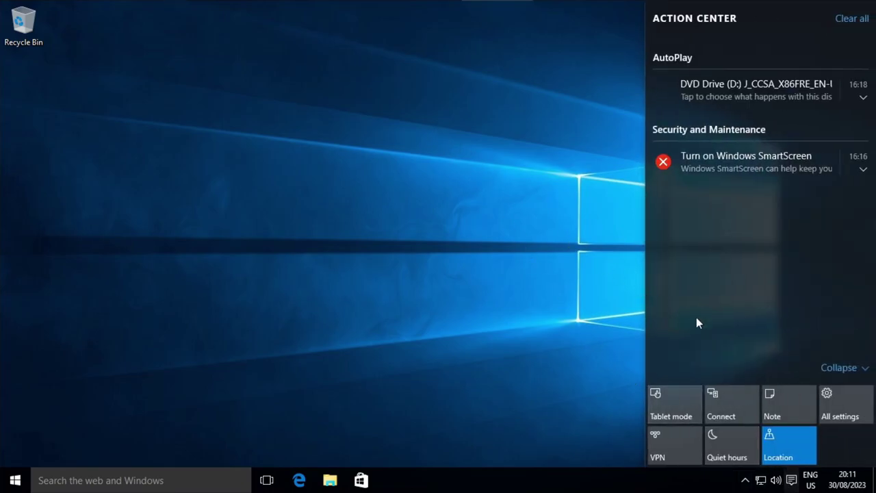
left_click(775, 479)
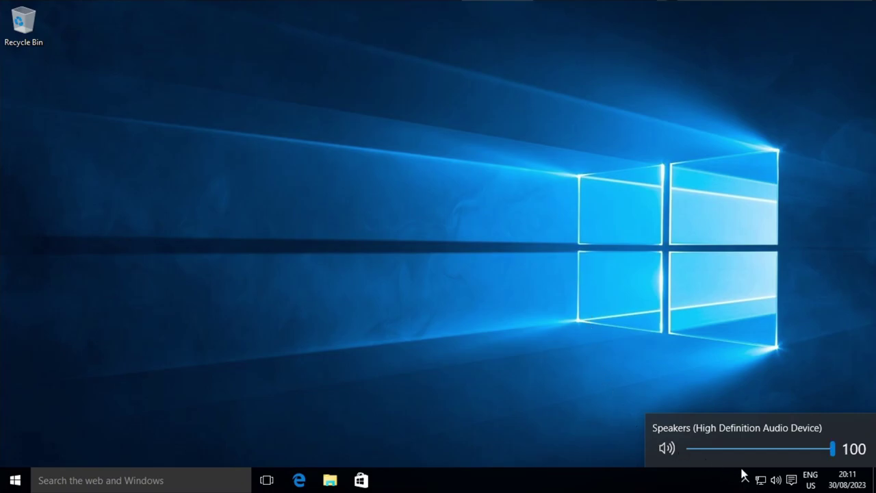
left_click(760, 479)
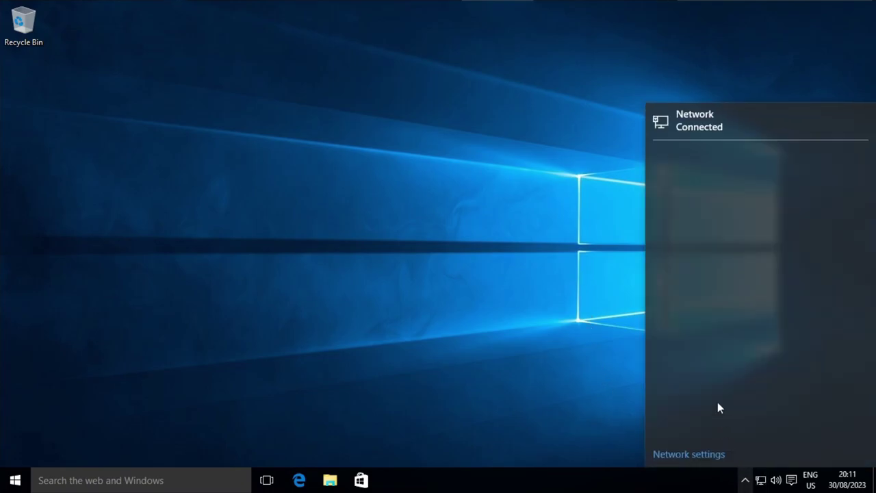
left_click(744, 480)
left_click(452, 209)
Browse the full list of installed apps in the Start menu down to its end
left_click(17, 479)
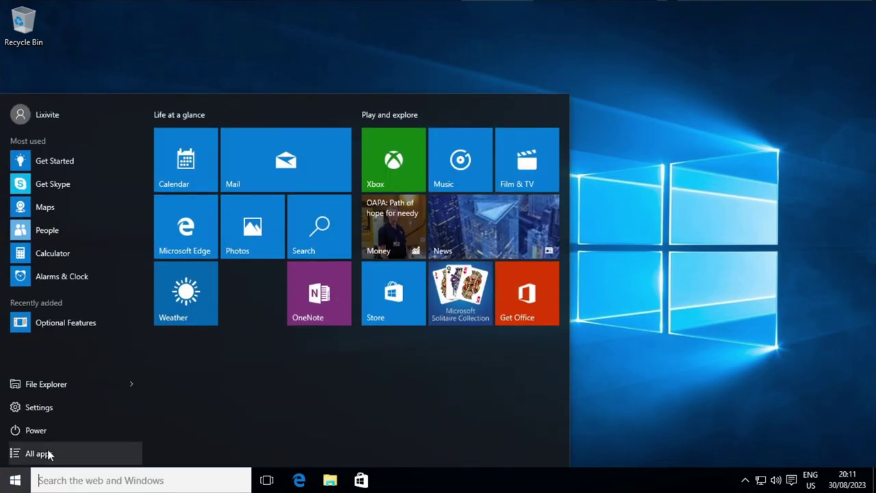
left_click(48, 453)
scroll(68, 301, "down", 3)
scroll(84, 274, "down", 5)
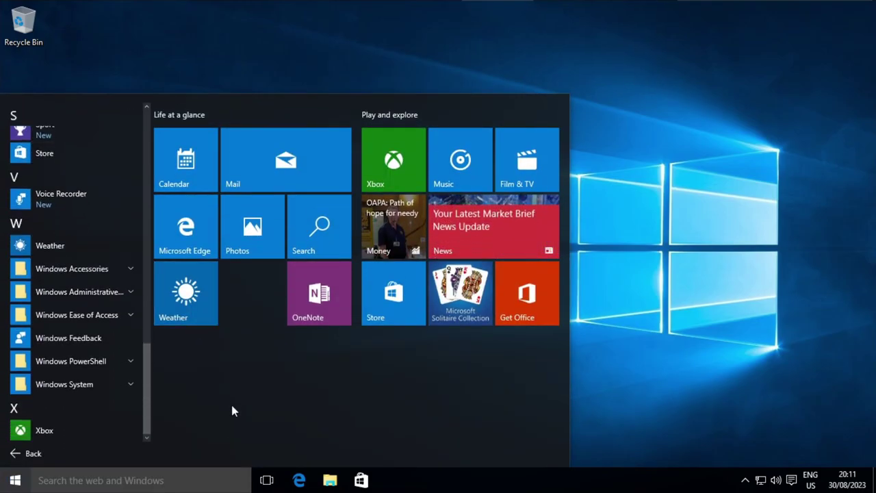
Search the web and Windows for "doc" and clear the query
left_click(188, 477)
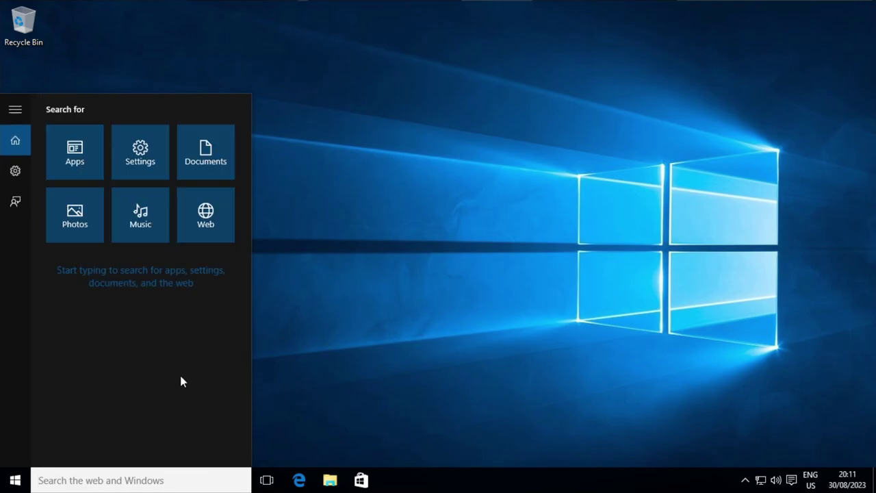
type("doc")
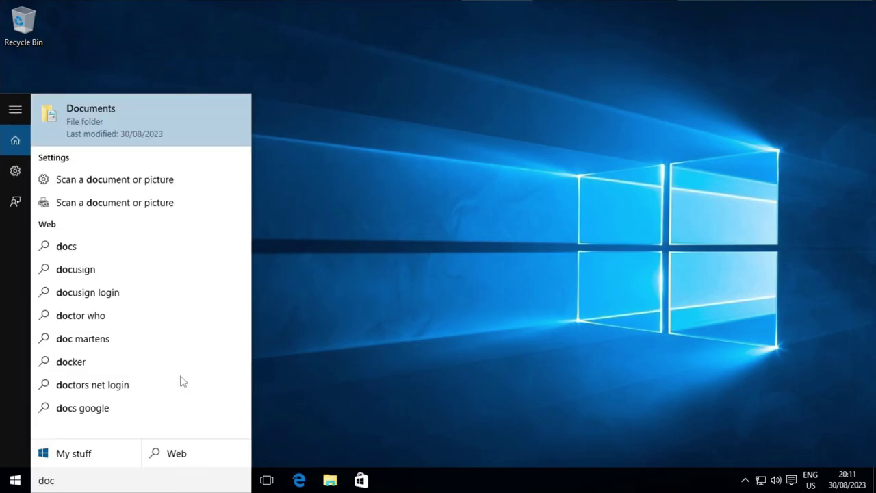
key("BackSpace")
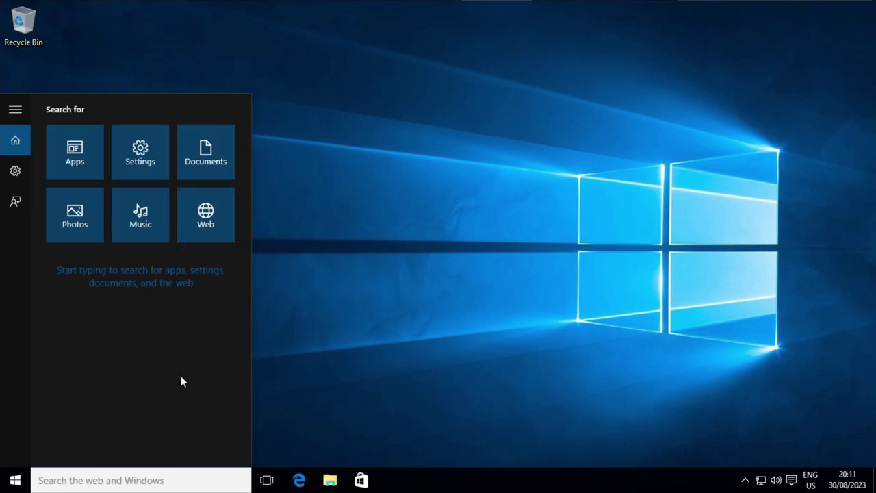
Review the Cortana and web search settings, returning to the search home page and closing it when done
left_click(19, 172)
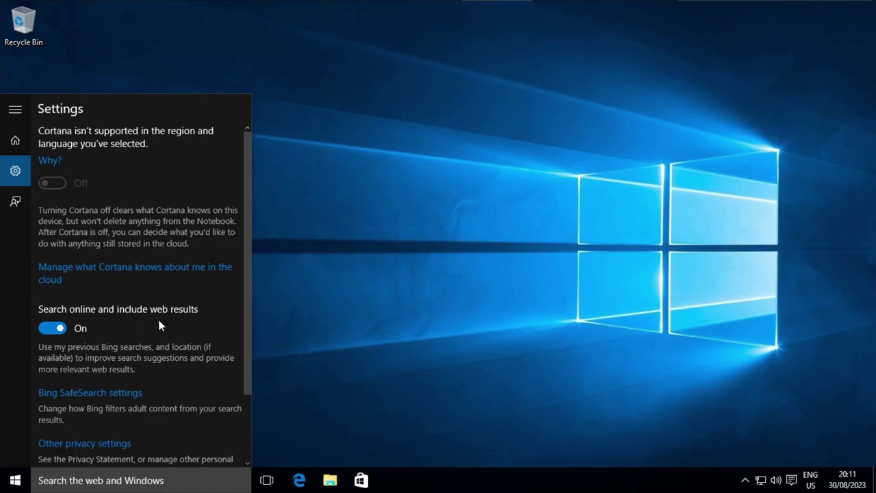
scroll(165, 305, "down", 2)
scroll(141, 274, "up", 2)
left_click(17, 140)
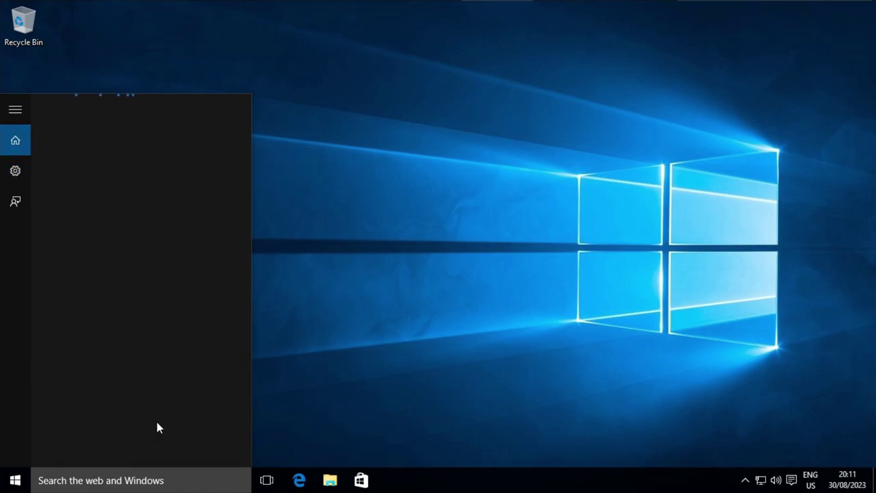
left_click(344, 407)
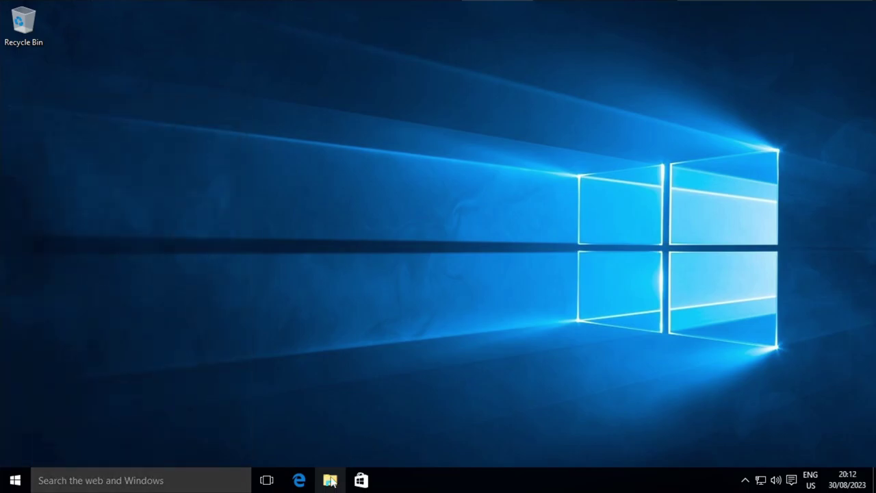
Show This PC in File Explorer with the ribbon expanded and view the system properties, closing the window when done
left_click(332, 481)
left_click_drag(270, 74, 227, 65)
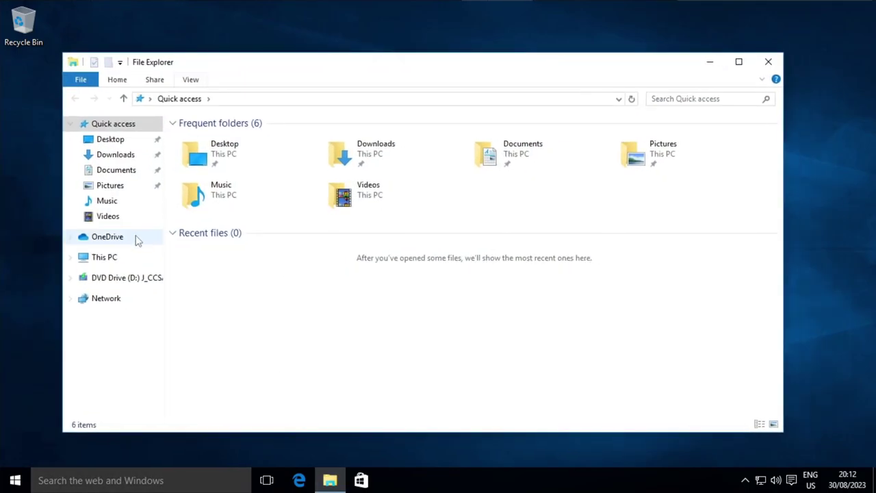
left_click(133, 257)
left_click(762, 80)
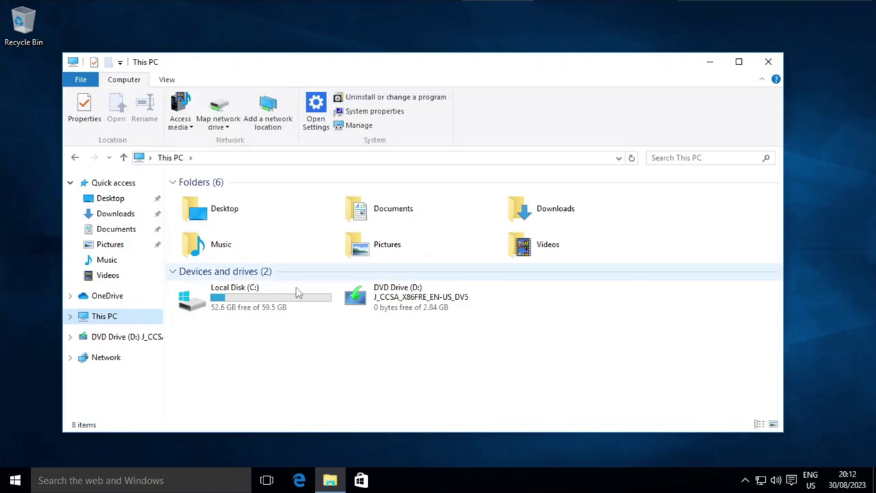
left_click(390, 112)
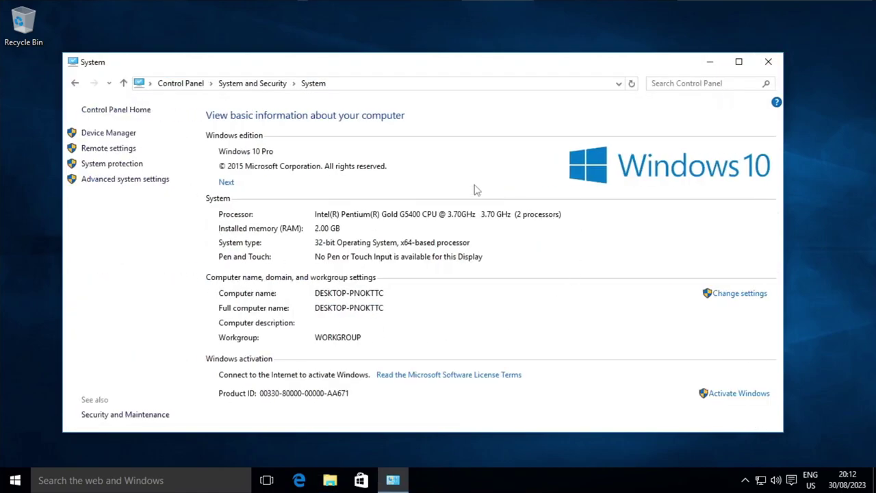
left_click(776, 59)
Display the About Windows version dialog through the Run command and dismiss it
key("super+r")
key("Return")
left_click_drag(154, 37, 423, 136)
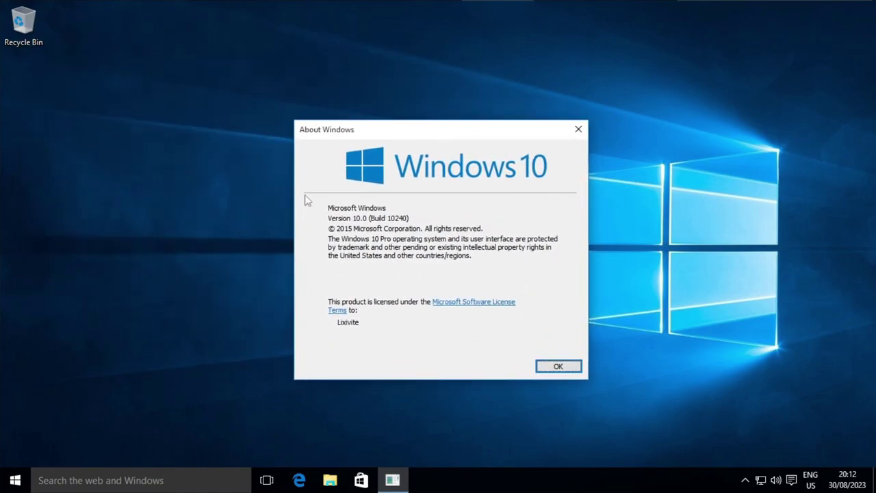
left_click(551, 367)
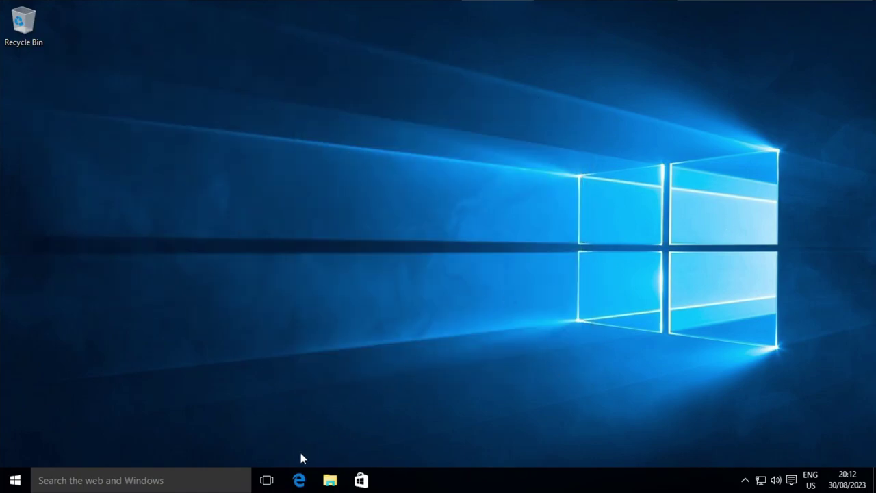
Look at Microsoft Edge's menu of further actions and at the Windows 10 Store app, closing each when done
left_click(299, 480)
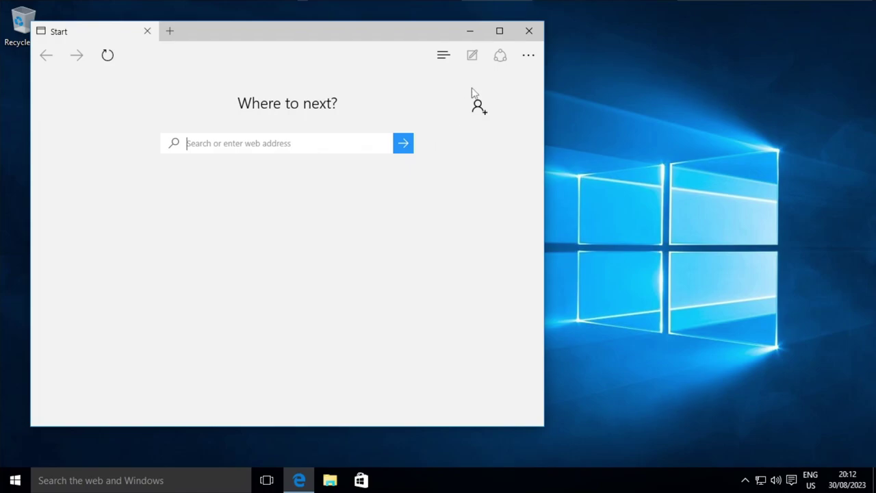
left_click(526, 56)
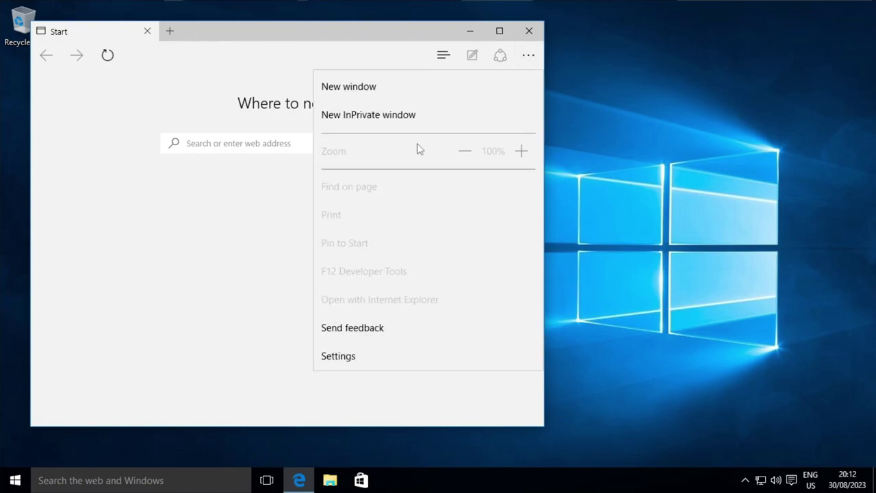
left_click(253, 299)
left_click(528, 31)
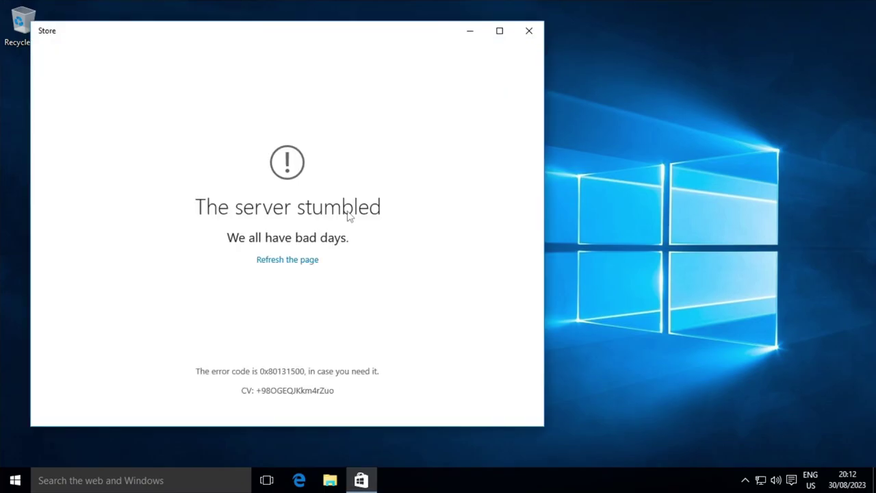
left_click(529, 31)
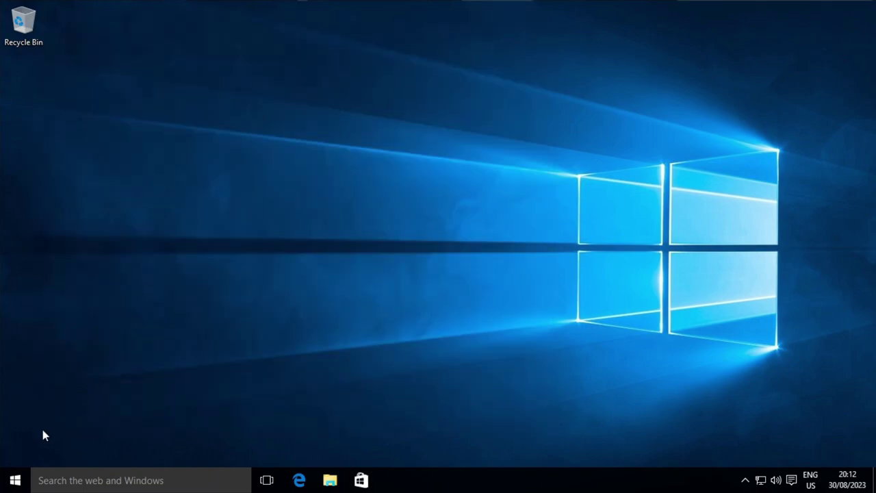
Look through the full list of installed apps down to its end, returning to the main Start menu view when done
left_click(16, 480)
left_click(62, 454)
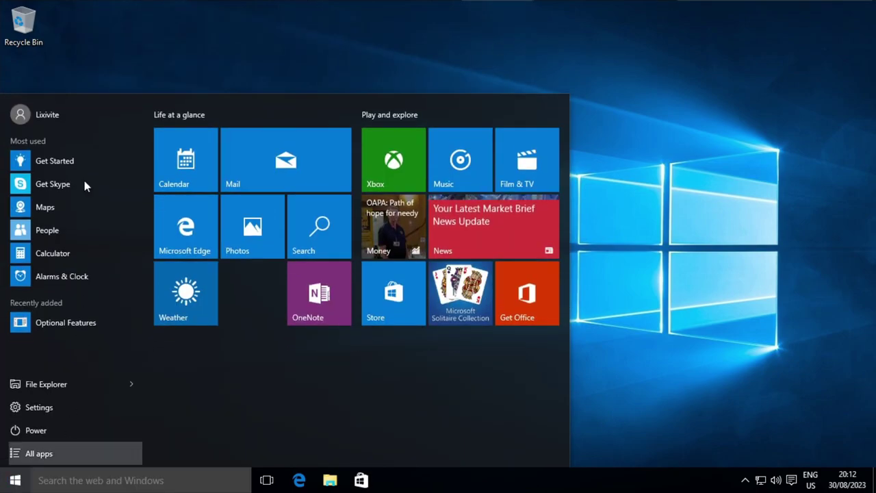
scroll(96, 286, "down", 15)
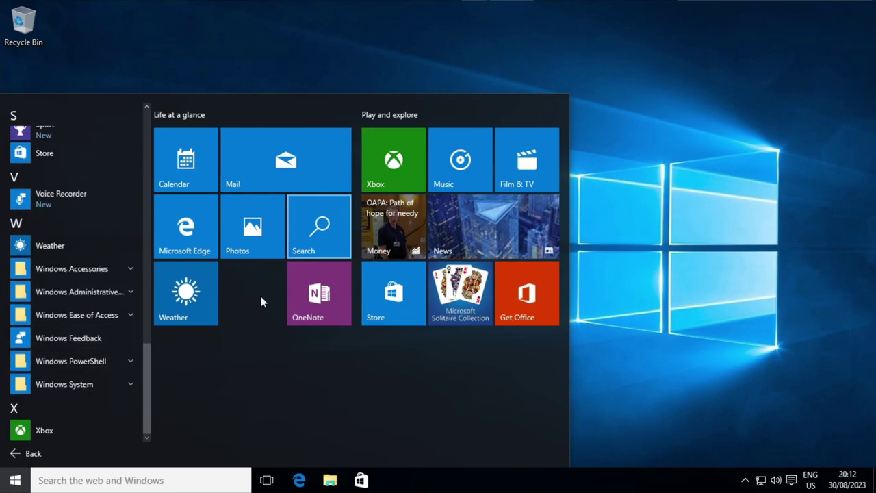
left_click(89, 453)
View the Calculator and the World Clock page of Alarms & Clock, closing both apps when done
left_click(73, 254)
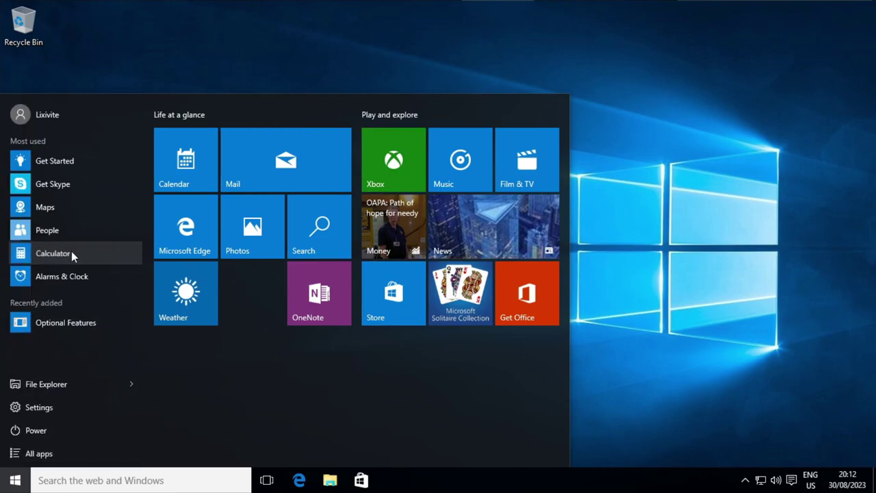
left_click(15, 479)
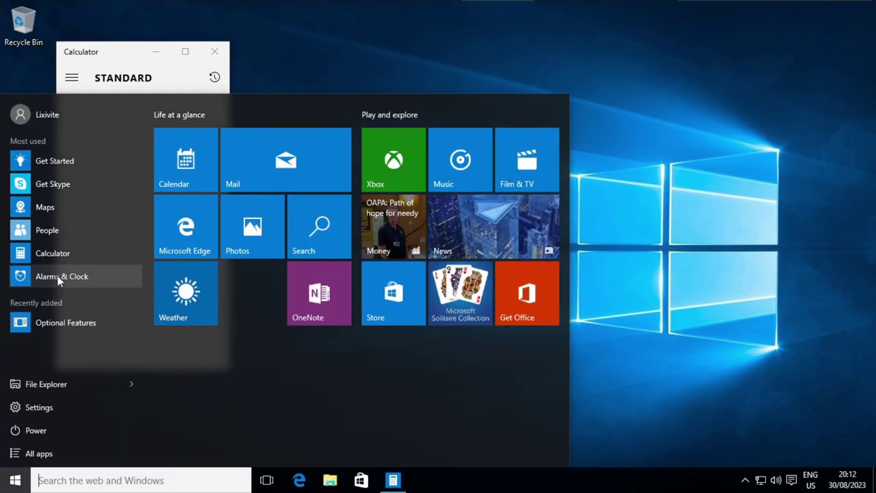
left_click(58, 275)
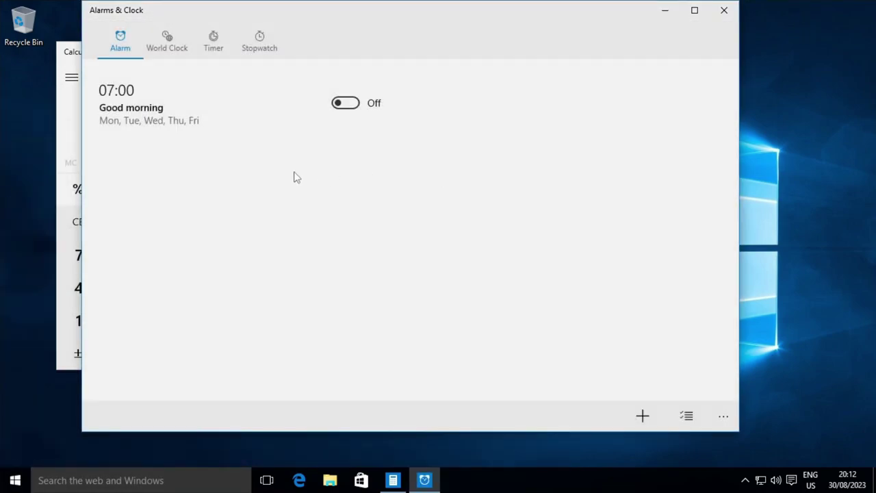
left_click(171, 37)
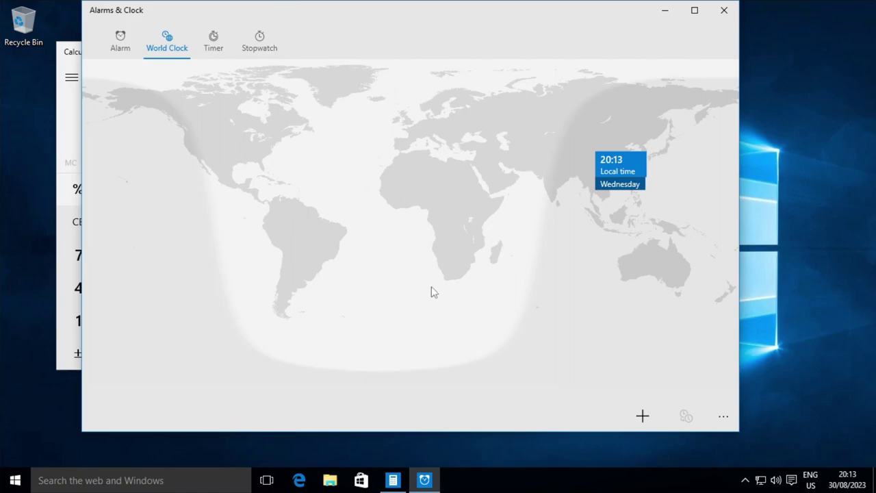
left_click(720, 12)
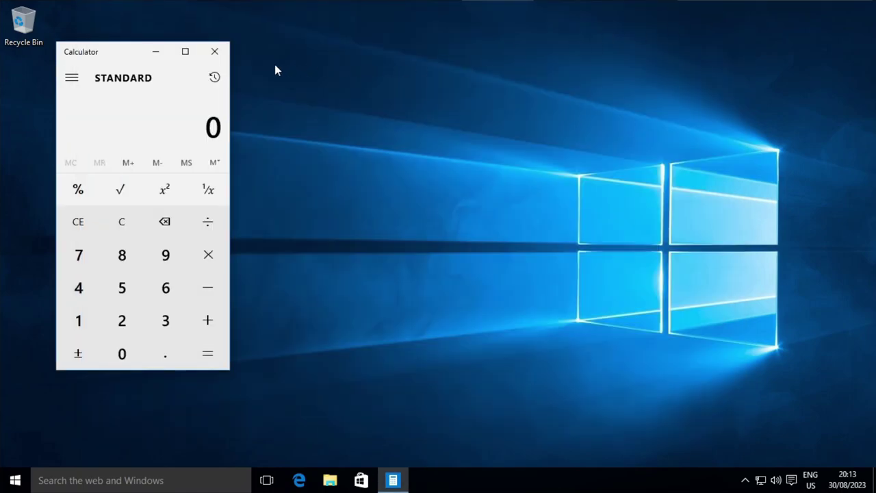
left_click(206, 52)
Look through categories of the Settings app, including the Personalization lock screen page, returning to the settings overview when done
left_click(15, 478)
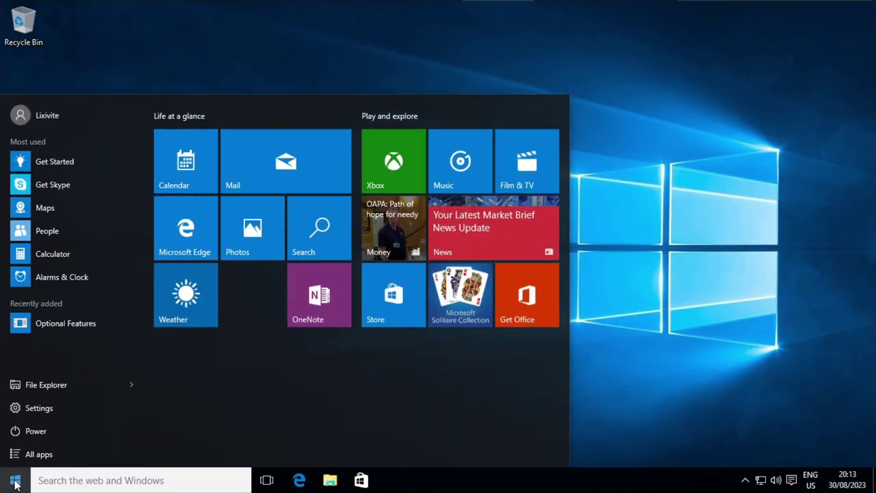
left_click(70, 407)
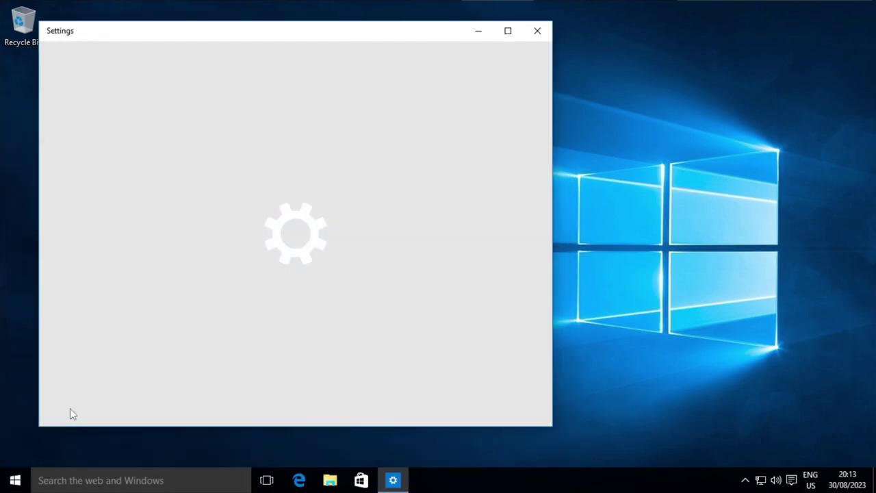
key("Tab")
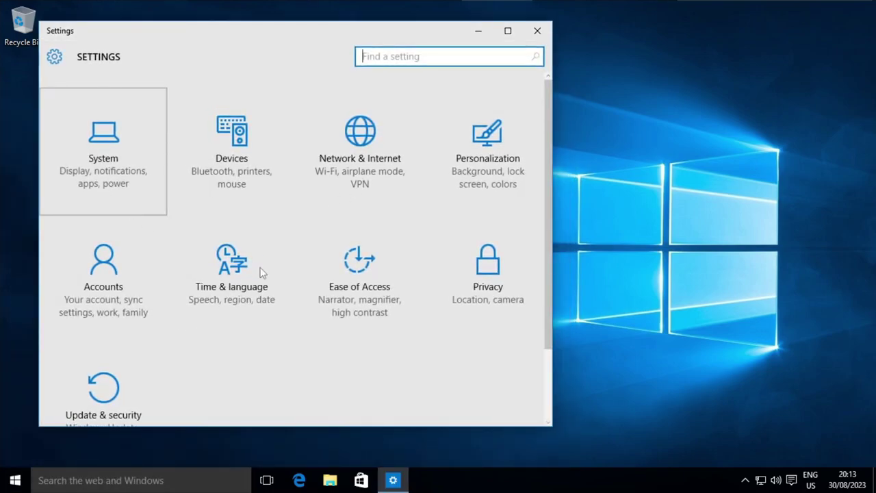
key("Return")
left_click(54, 31)
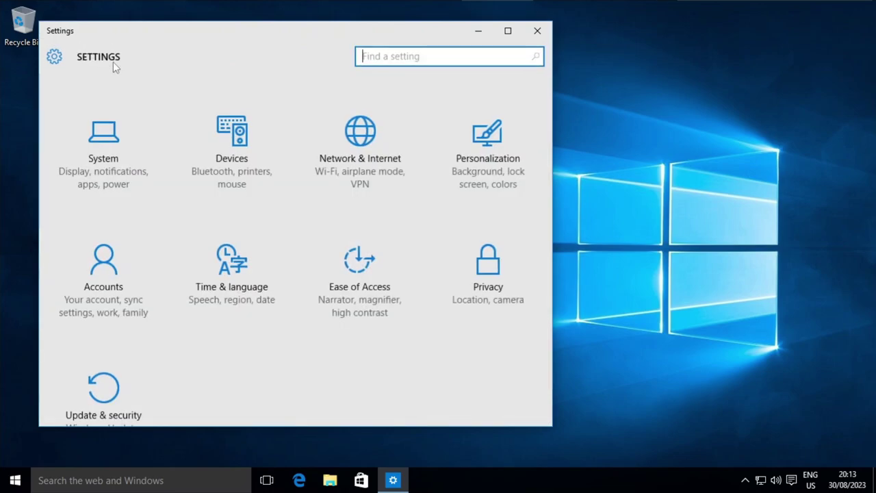
left_click(488, 194)
left_click(88, 156)
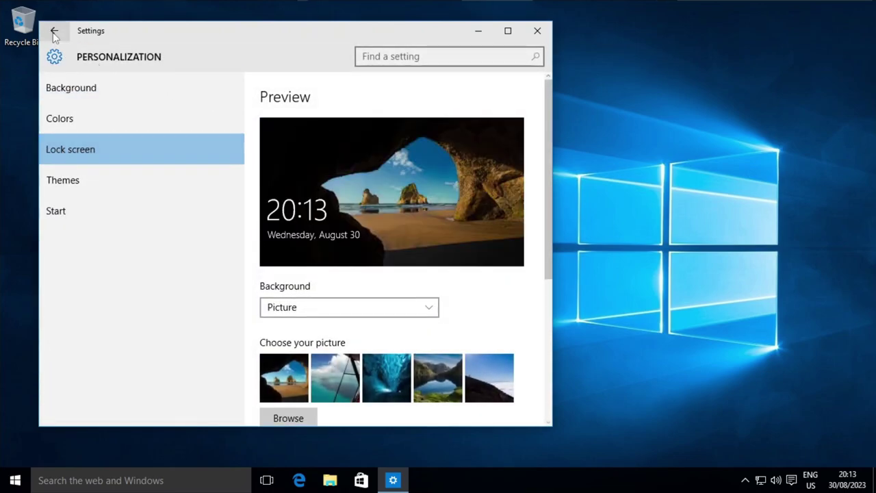
left_click(54, 31)
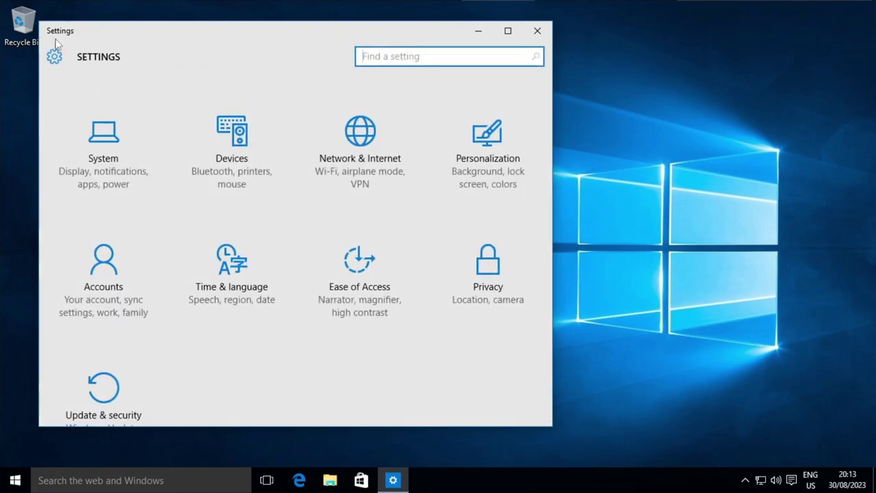
Add Mongolian (Traditional Mongolian) to the languages under Time & language, with the Settings window maximized
left_click(222, 283)
left_click(79, 121)
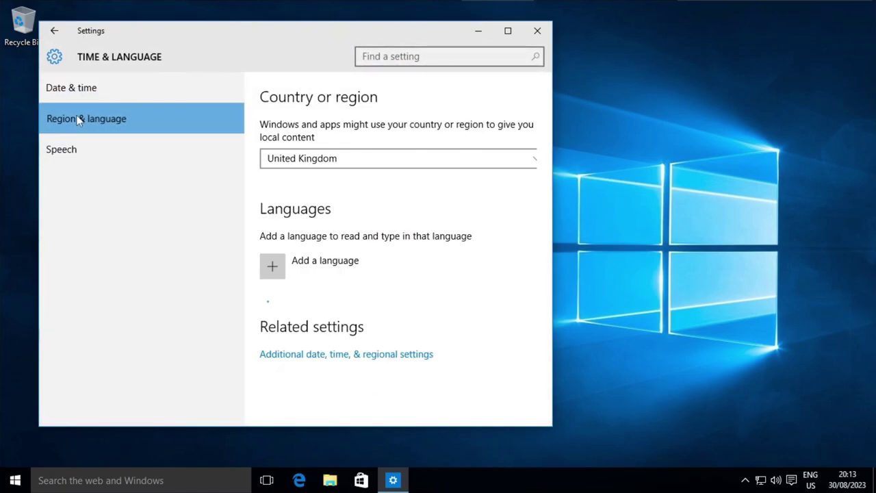
left_click(508, 30)
left_click(383, 243)
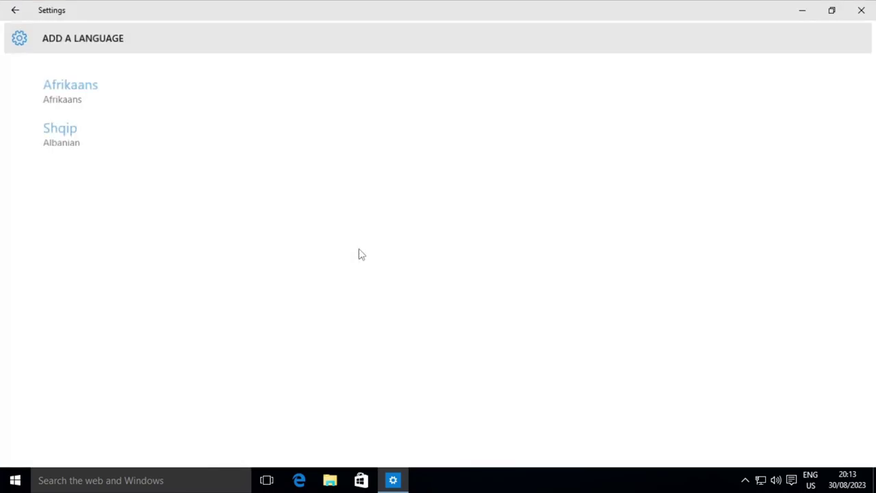
scroll(483, 359, "down", 10)
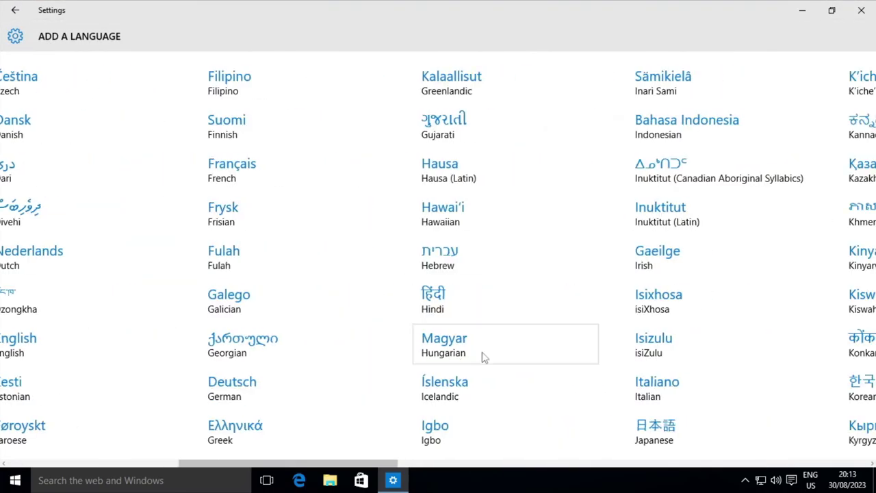
scroll(483, 360, "down", 3)
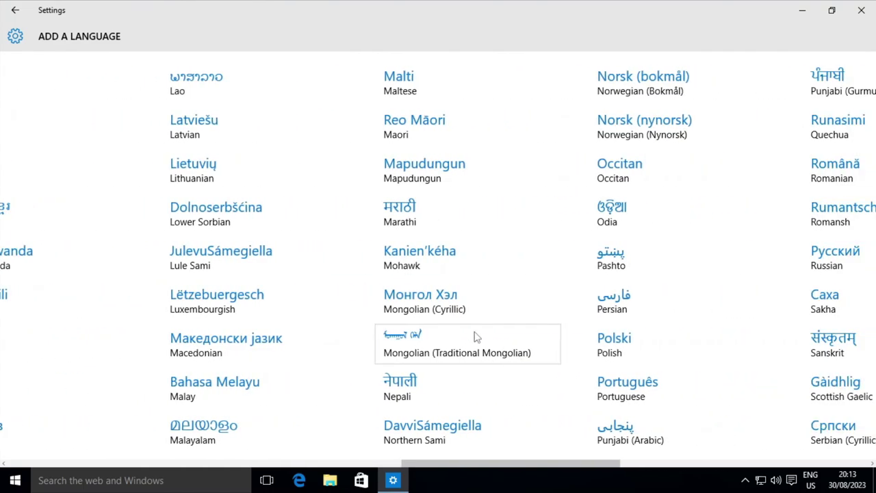
left_click(476, 337)
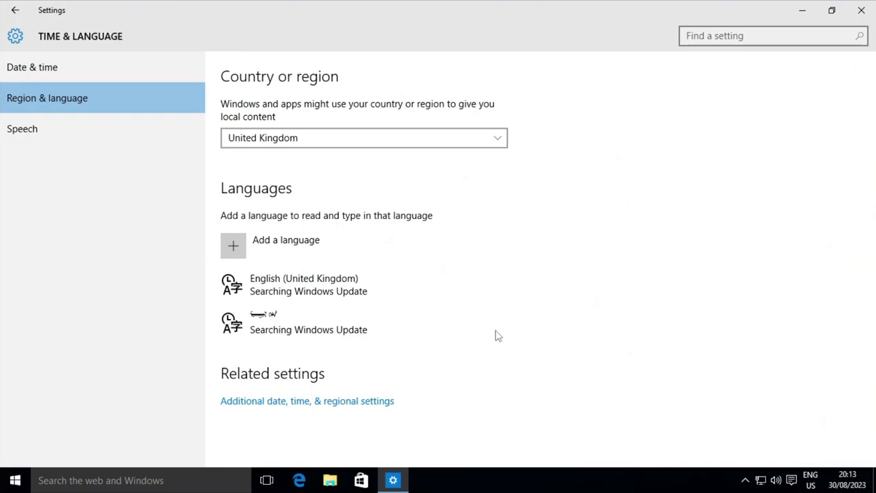
Check the language options of the added Traditional Mongolian language and return to the Region & language page
left_click(307, 316)
left_click(401, 367)
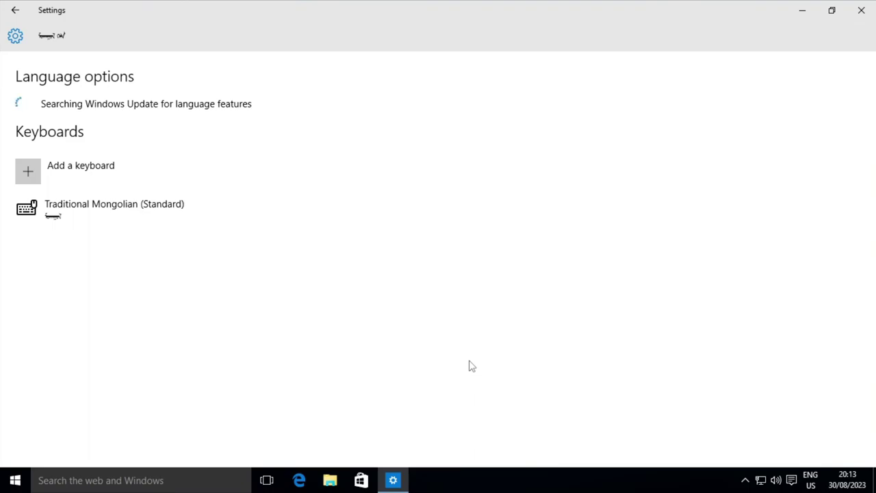
left_click(15, 10)
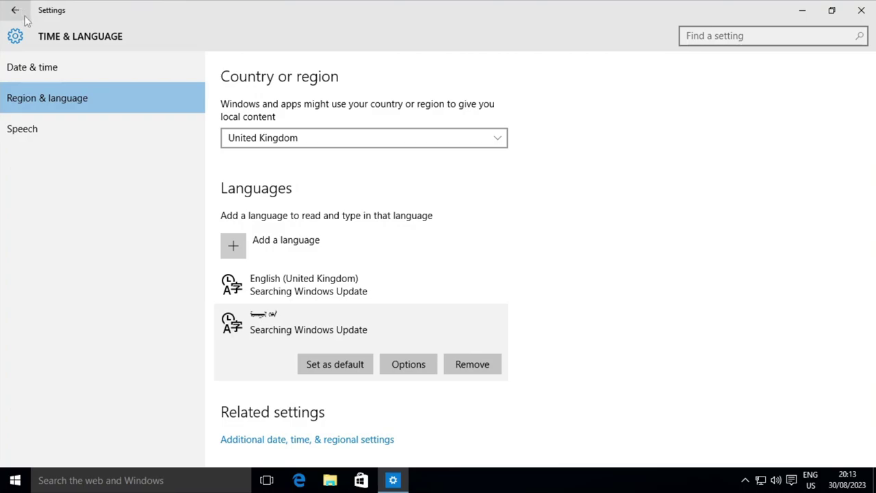
Download and install the Traditional Mongolian language pack through the Control Panel language preferences, allowing the installer to make changes
left_click(338, 441)
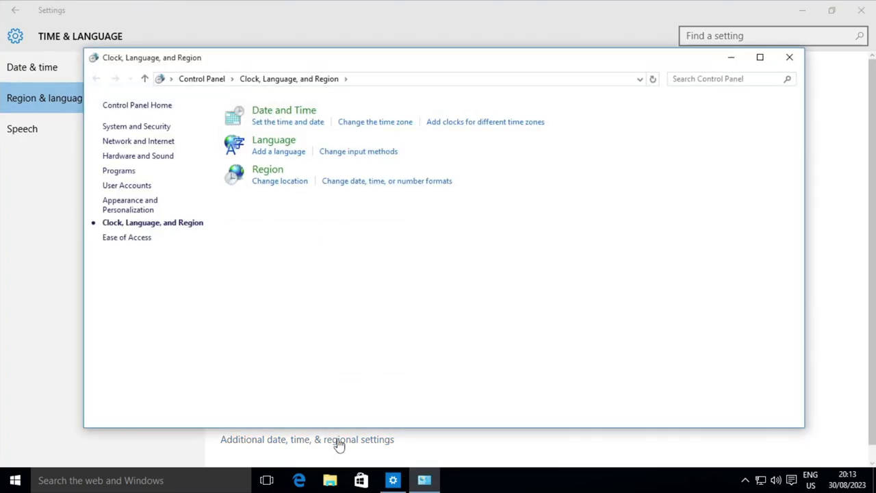
left_click(307, 136)
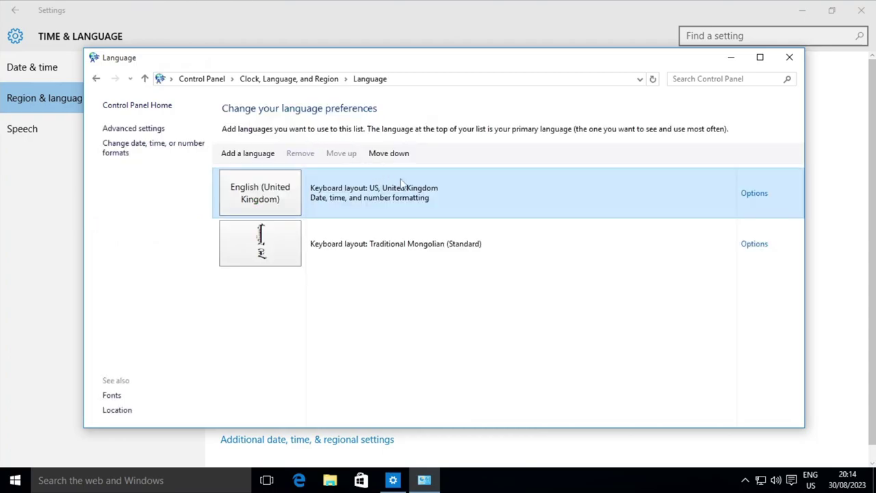
left_click(755, 248)
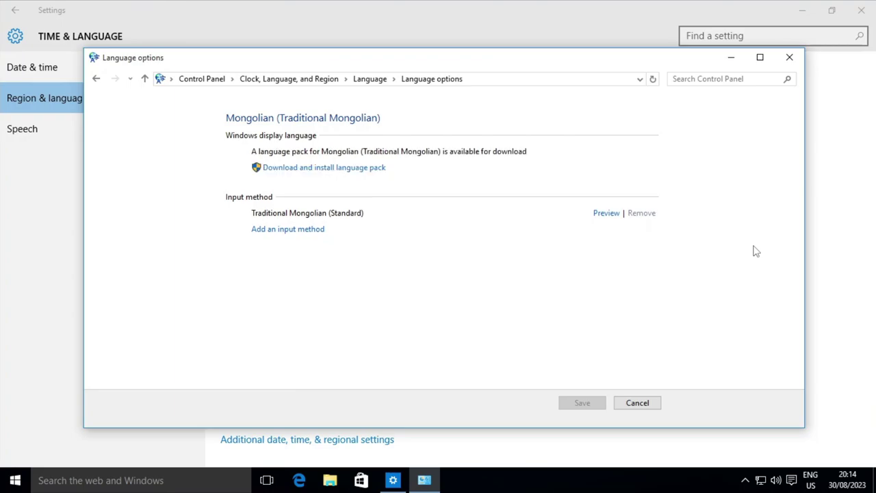
left_click(346, 169)
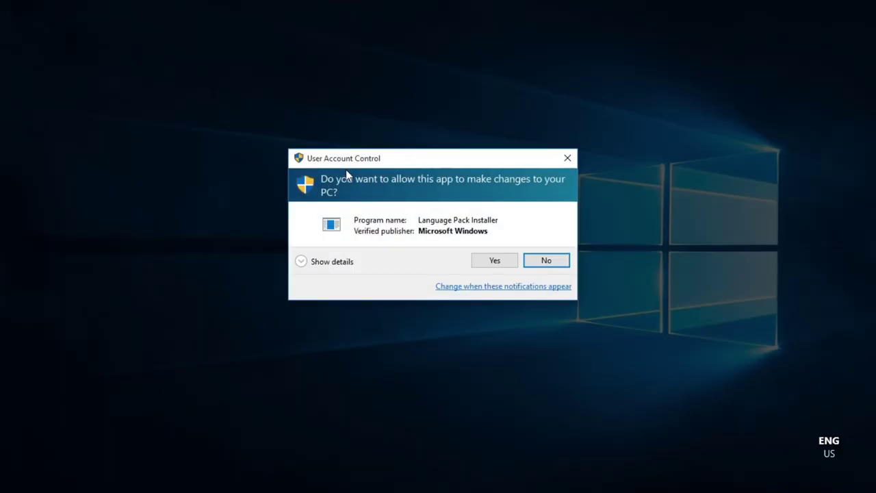
left_click(486, 263)
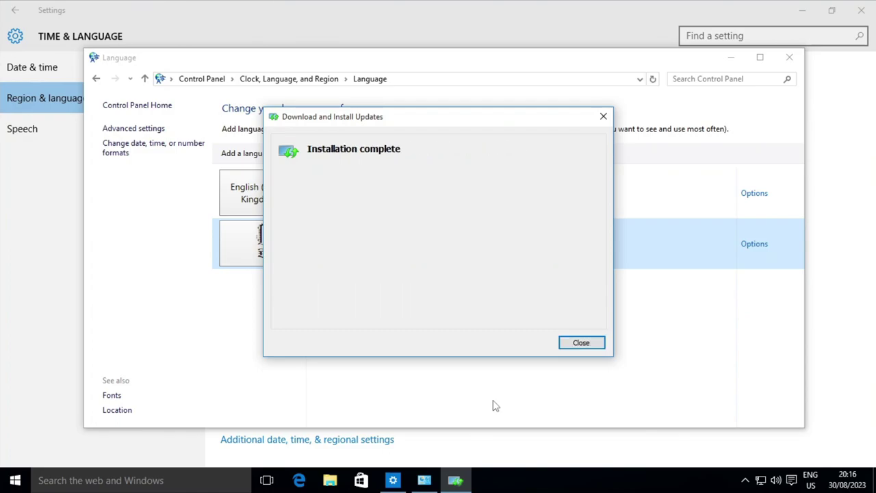
left_click(580, 344)
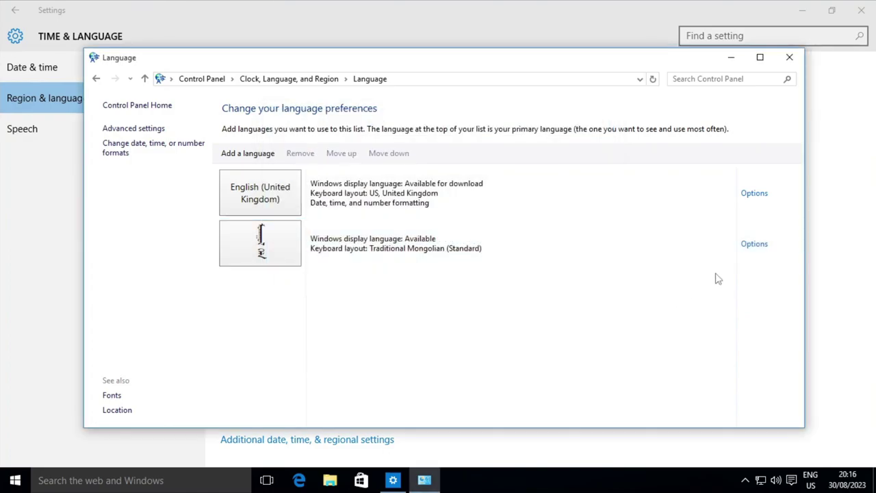
Make Mongolian (Traditional Mongolian) the primary language and postpone logging off
left_click(754, 244)
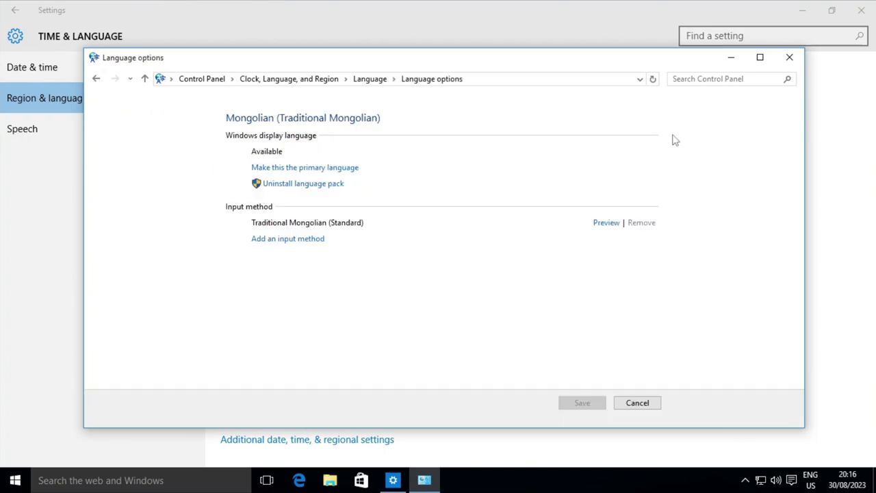
left_click(328, 168)
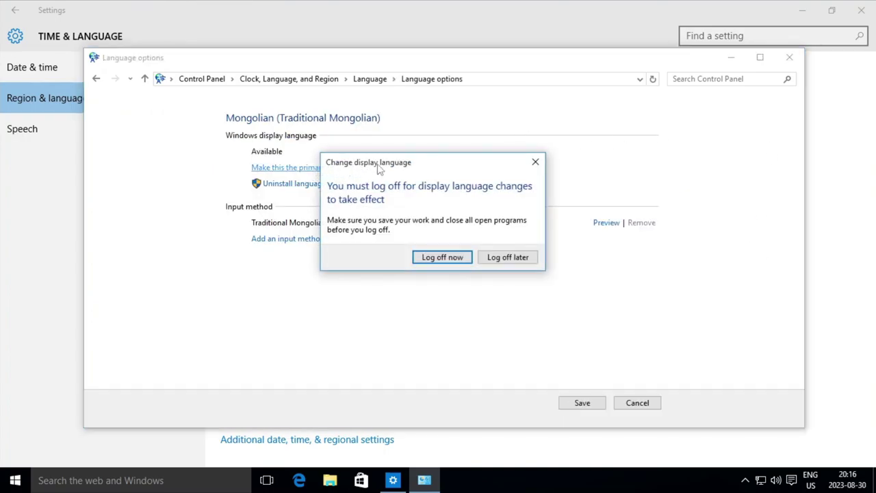
left_click(498, 259)
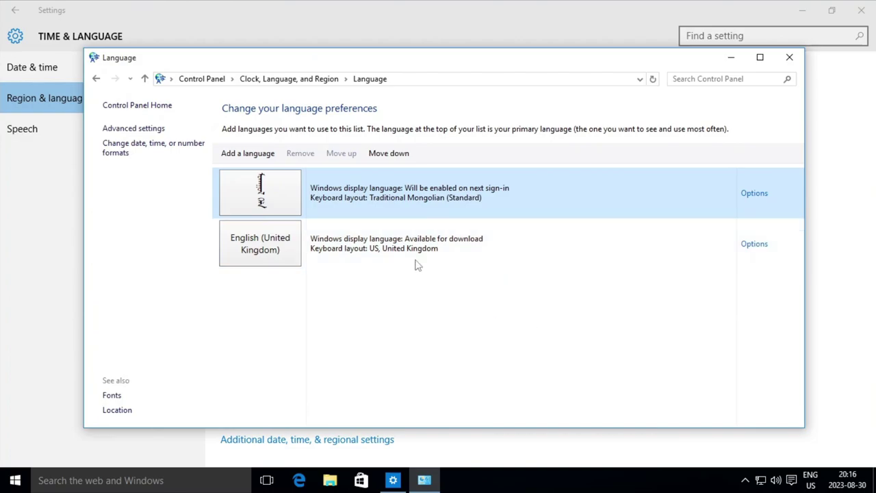
Copy the current language settings to the welcome screen, system accounts and new user accounts
left_click(124, 131)
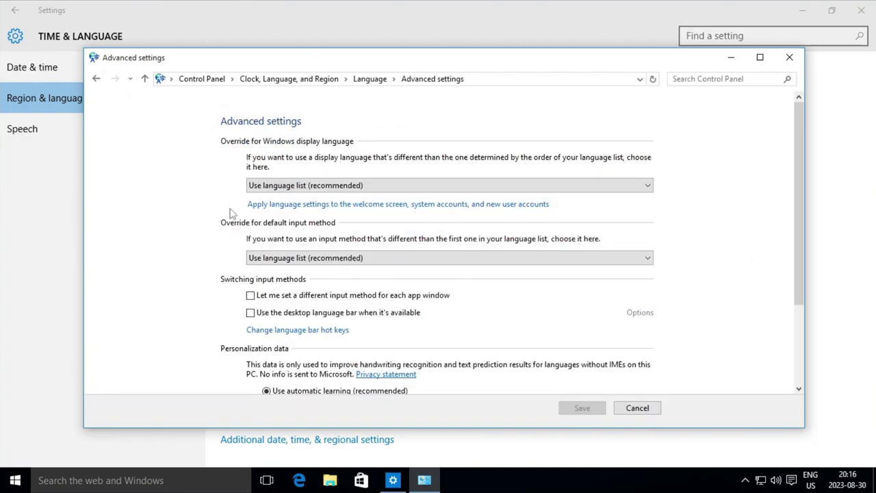
left_click(462, 213)
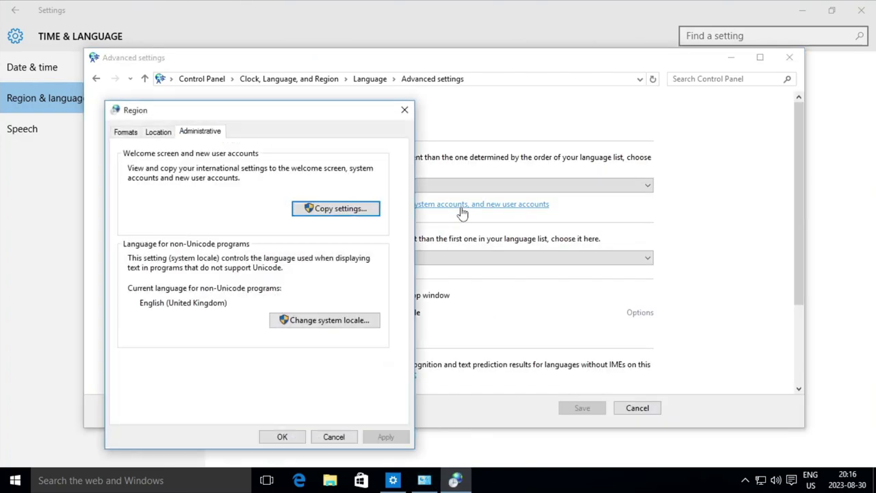
left_click(325, 206)
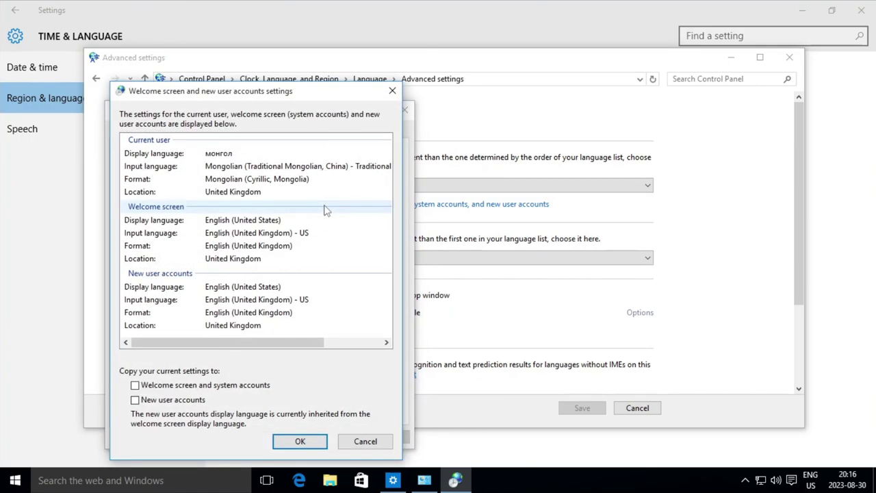
left_click(218, 388)
left_click(185, 403)
left_click(296, 442)
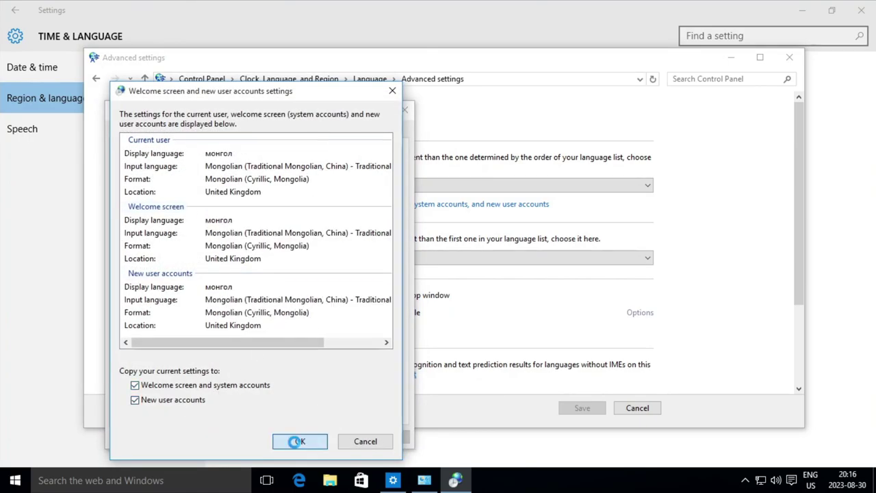
Close the Settings window and the Control Panel advanced language settings window, leaving the restart dialog open
left_click(860, 10)
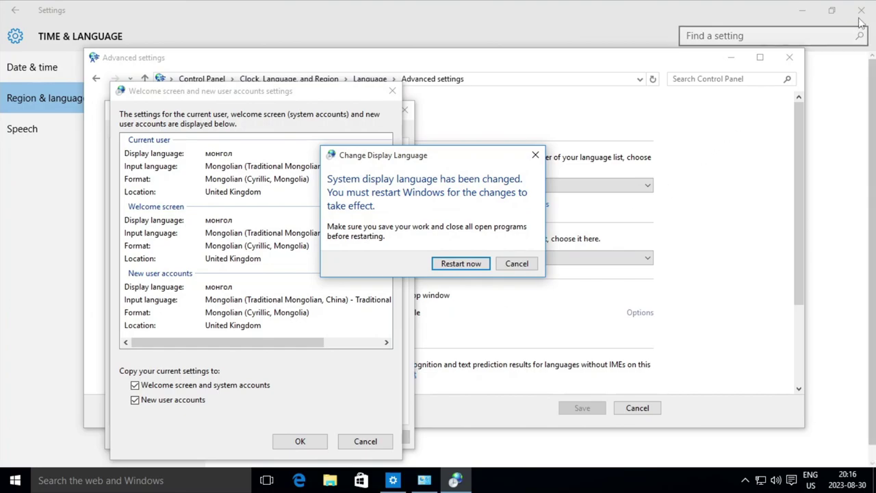
left_click(771, 69)
left_click(789, 57)
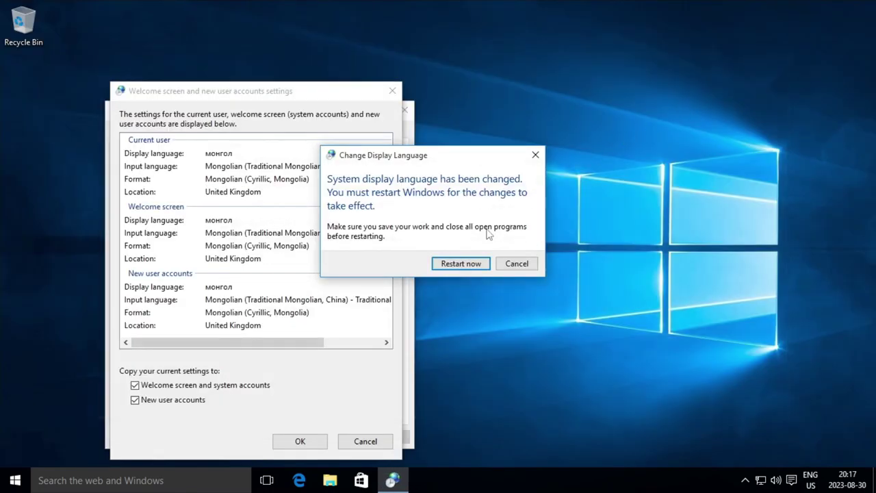
Restart Windows to apply the changed system display language
left_click(459, 261)
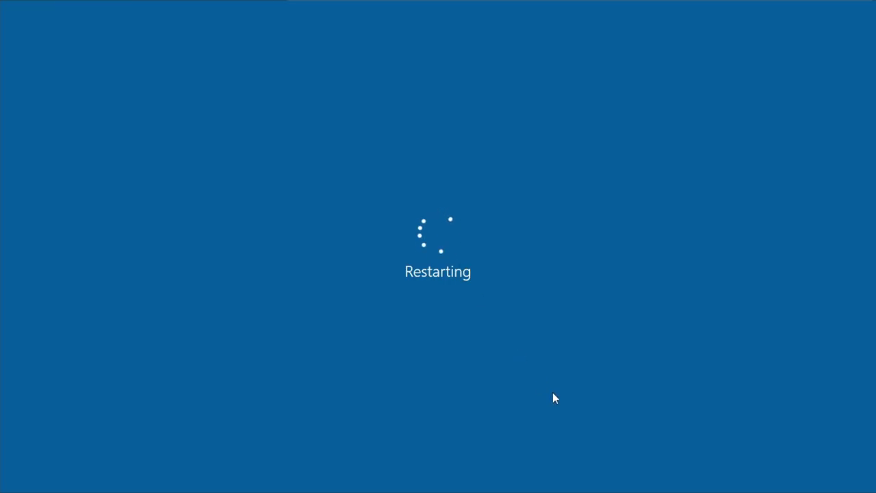
left_click(61, 0)
mouse_move(84, 78)
left_click(232, 110)
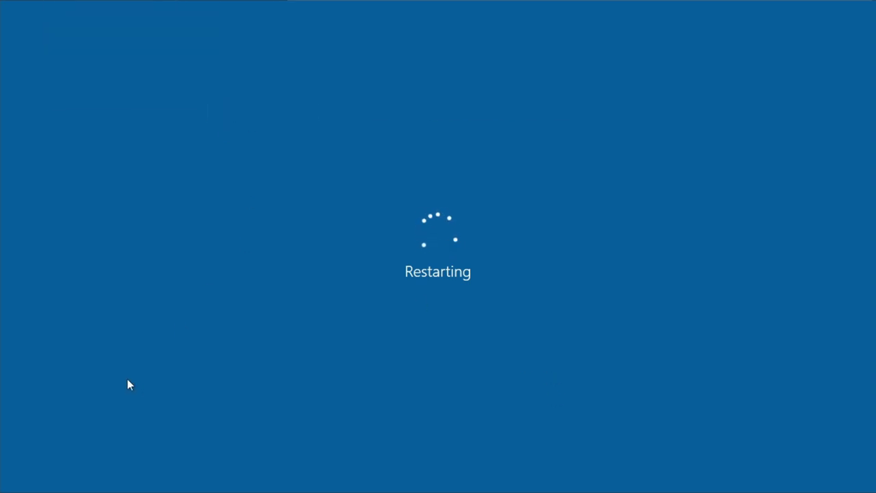
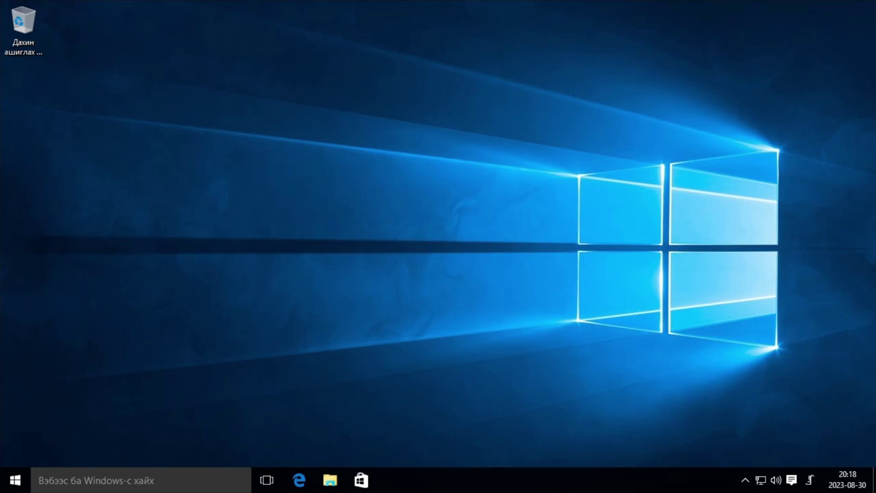
left_click_drag(223, 345, 478, 157)
Browse the full list of installed apps in the Start menu down to its end and back up
left_click(15, 479)
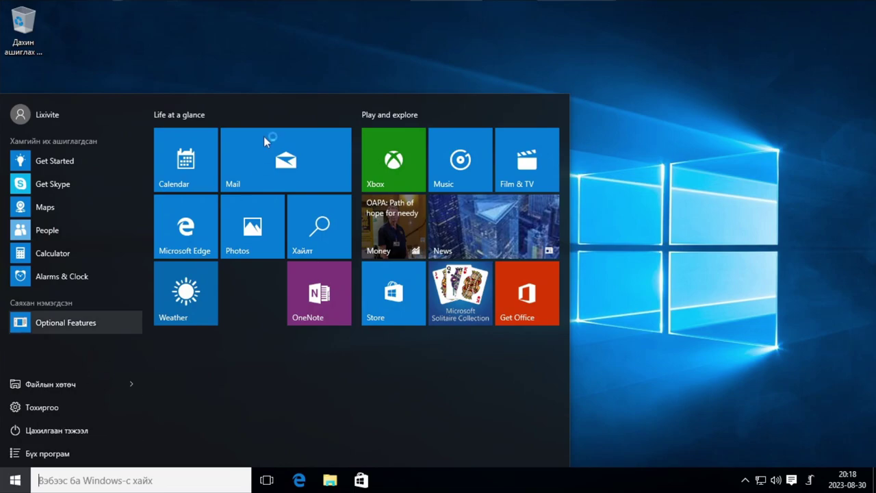
left_click(75, 453)
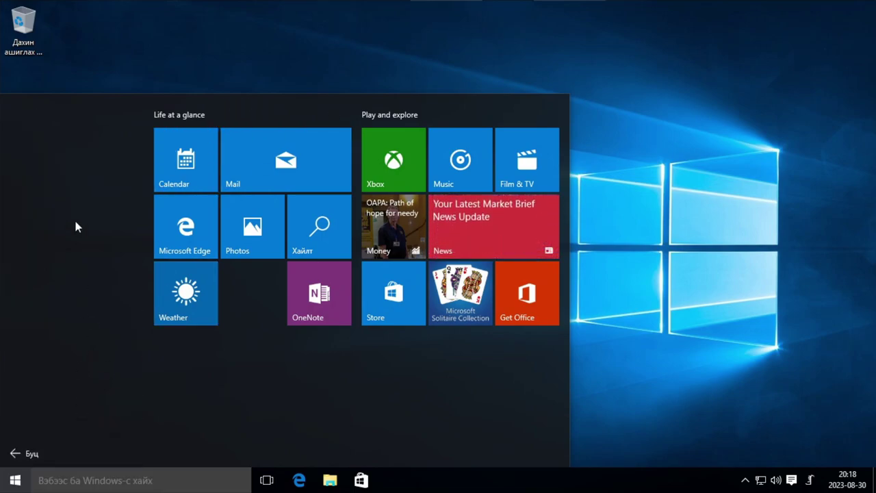
scroll(80, 275, "down", 10)
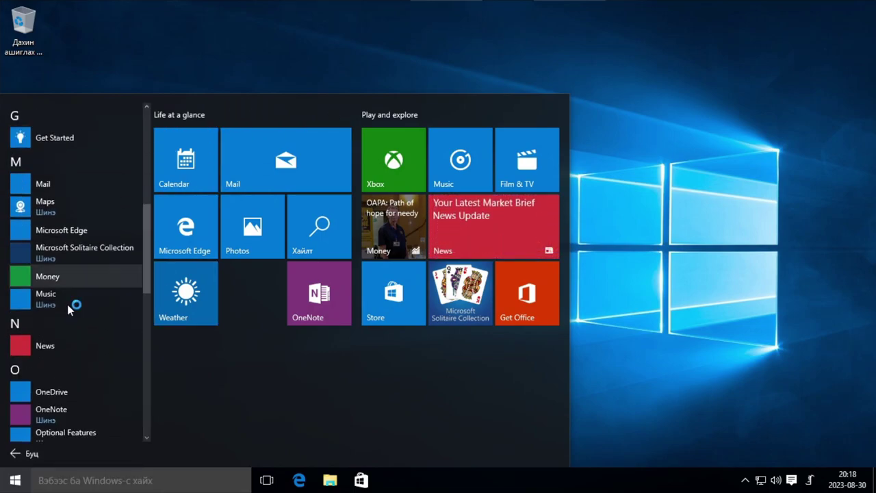
scroll(88, 384, "down", 10)
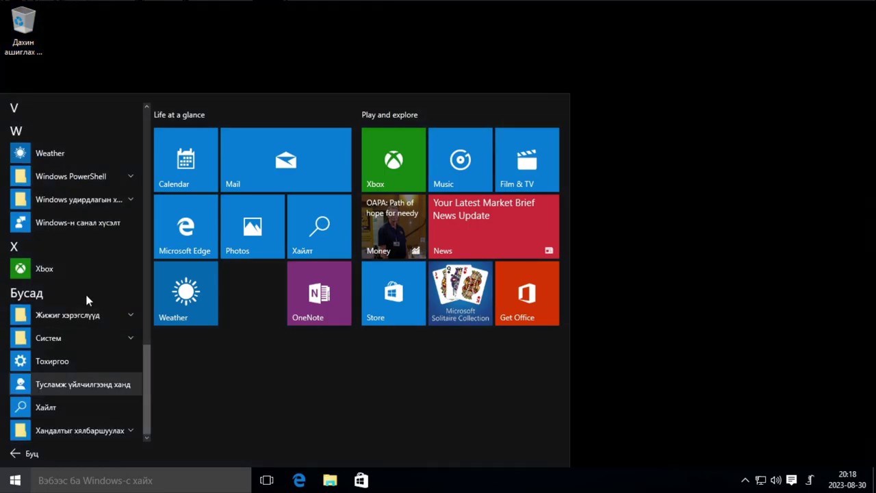
scroll(74, 393, "up", 5)
scroll(72, 336, "up", 10)
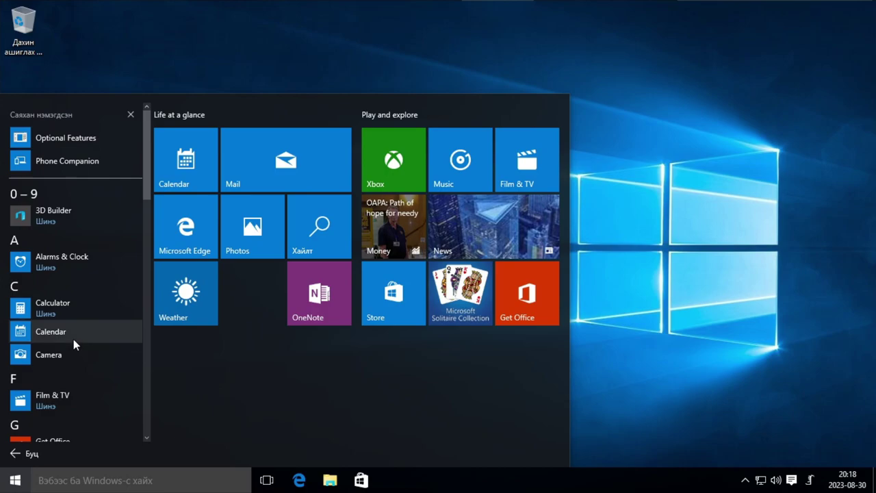
Open Calculator, view its list of modes and its settings page, and close it
left_click(52, 309)
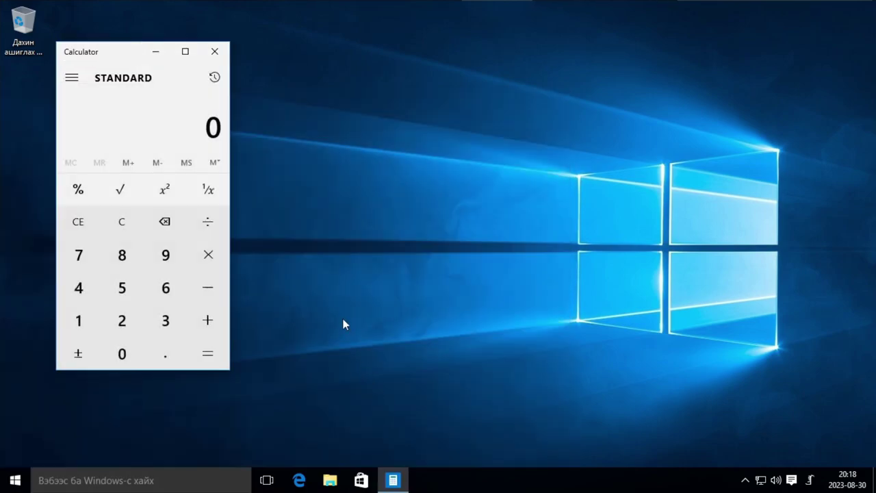
left_click(75, 81)
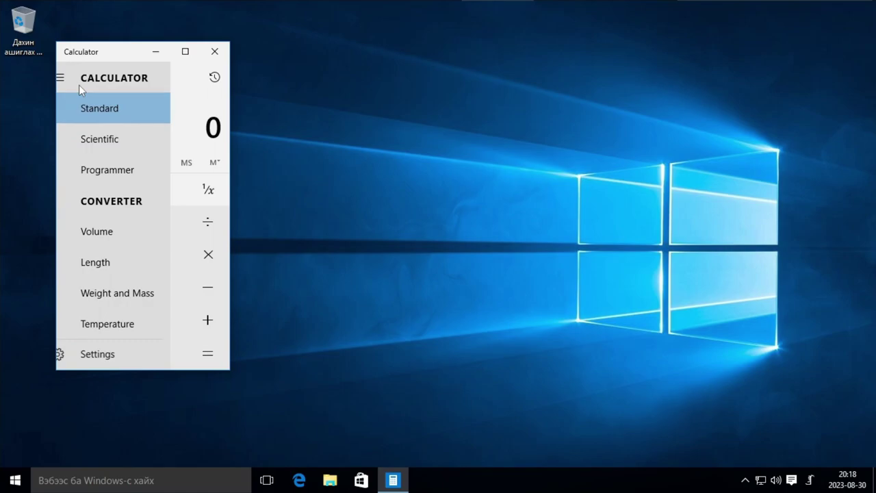
left_click(142, 350)
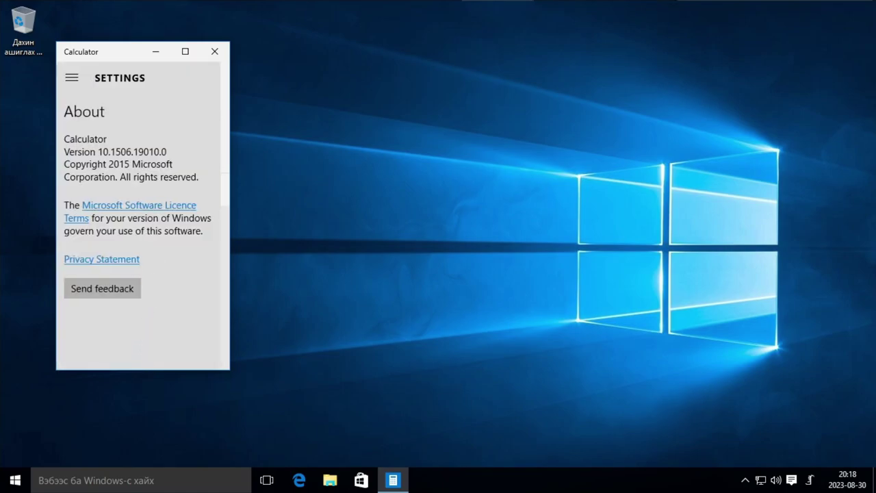
left_click(217, 52)
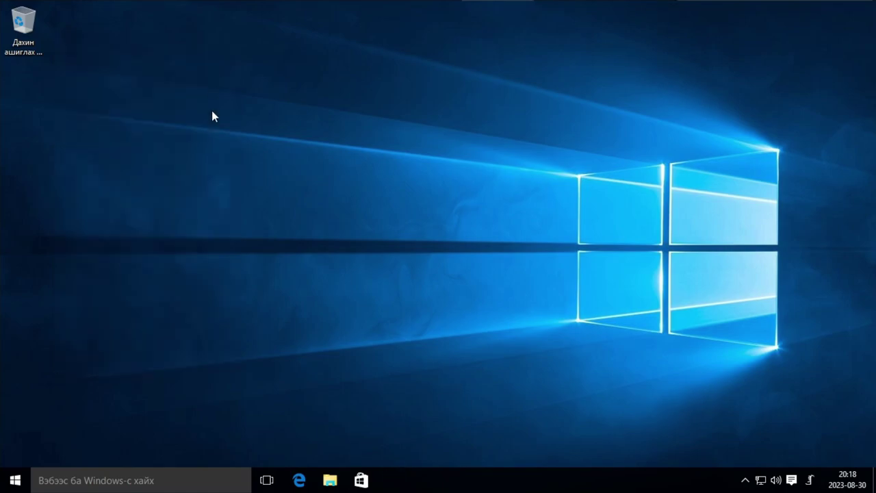
View the Optional Features page and the installed apps and features list in Settings, returning to the Settings home page
left_click(24, 481)
left_click(57, 323)
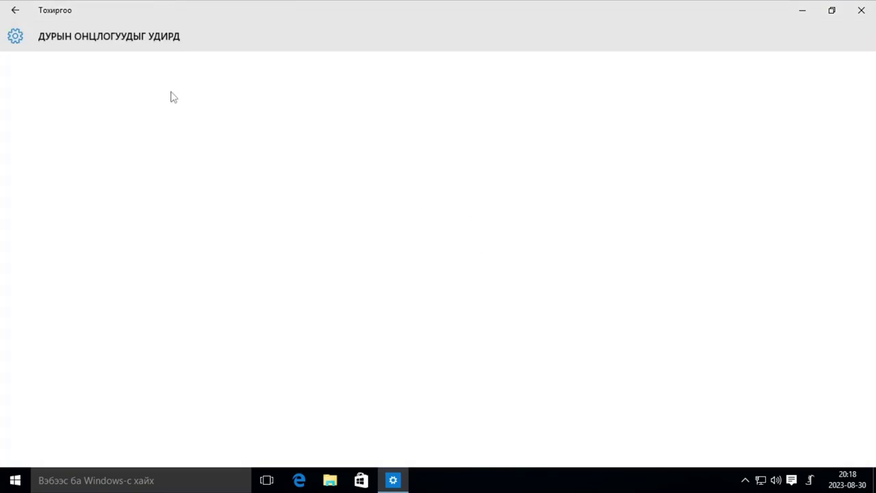
left_click(15, 10)
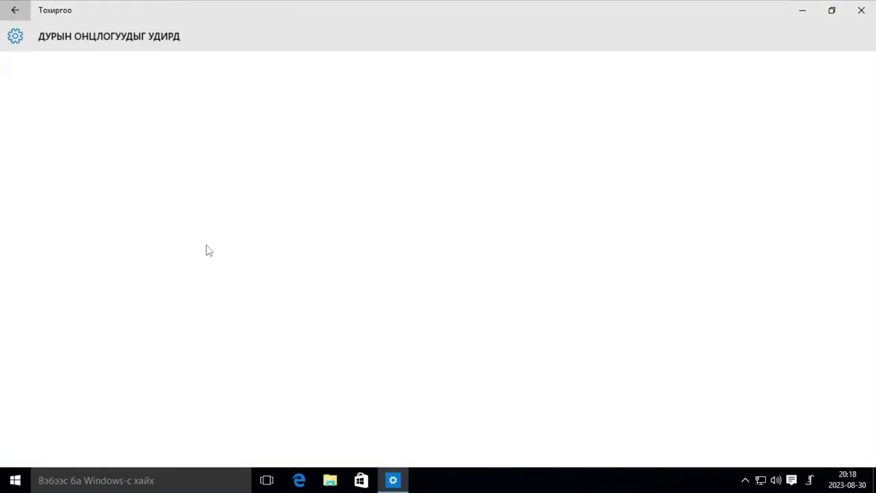
scroll(604, 215, "down", 10)
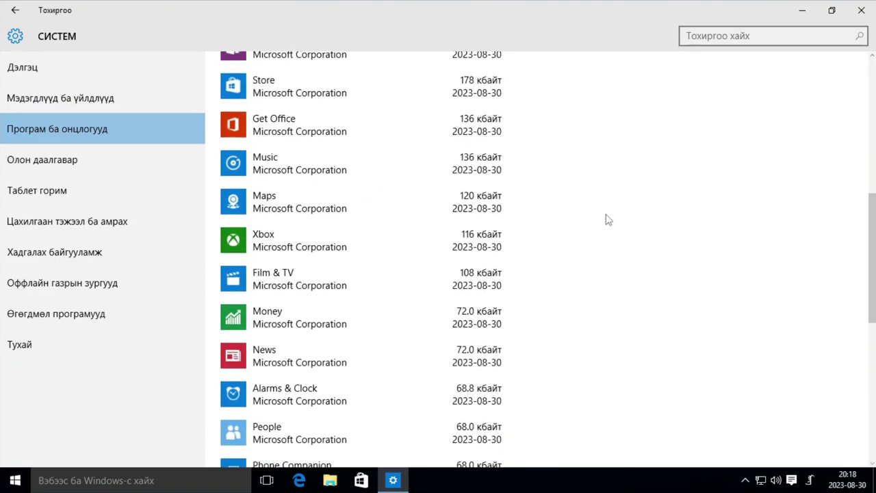
left_click(15, 10)
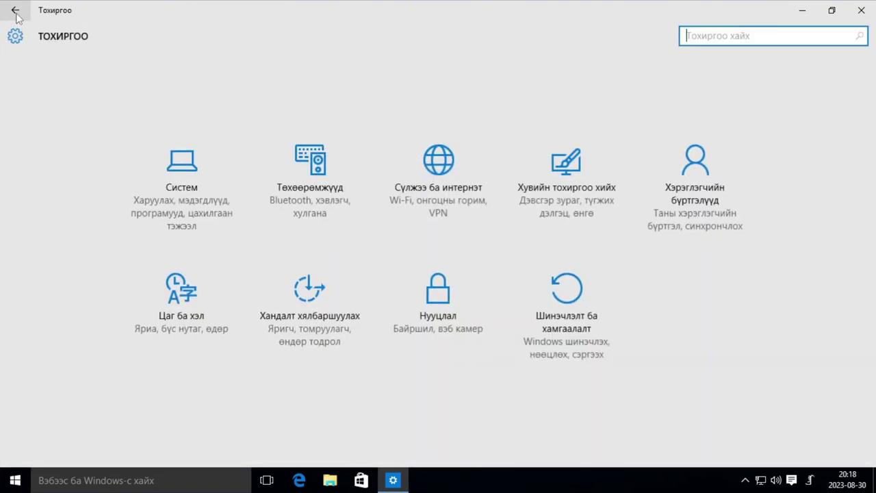
Look through the background, colour and lock screen pages of the personalisation settings
left_click(585, 153)
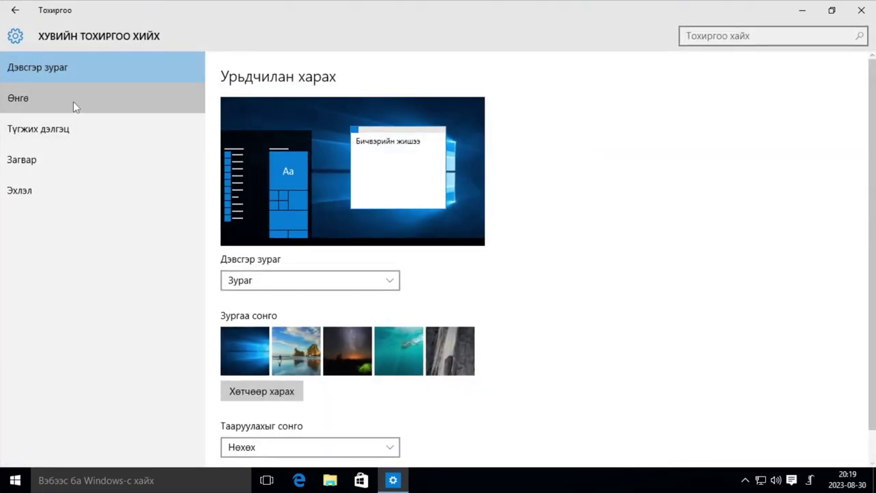
left_click(74, 101)
scroll(572, 170, "down", 5)
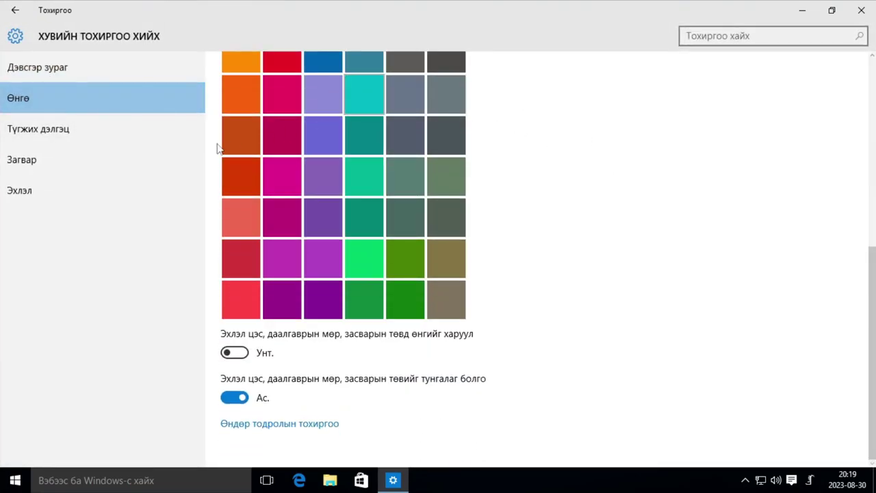
left_click(92, 135)
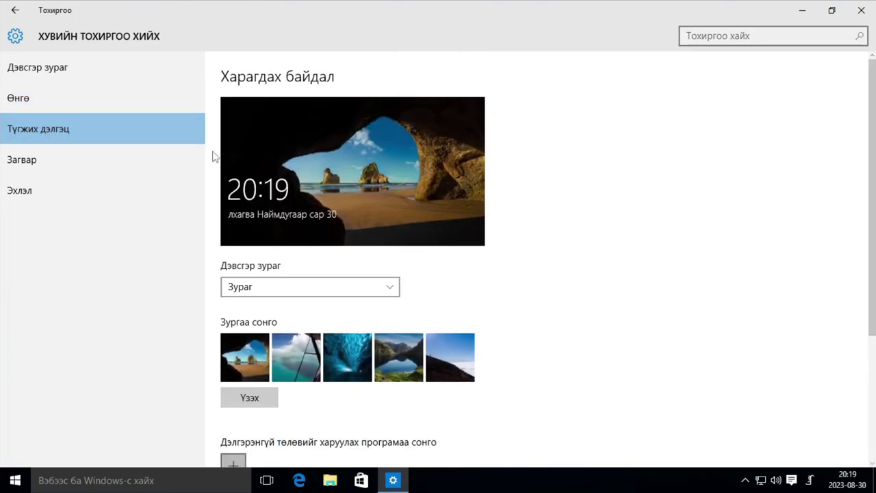
View the Control Panel themes window from the personalisation settings, and close both it and Settings
left_click(77, 159)
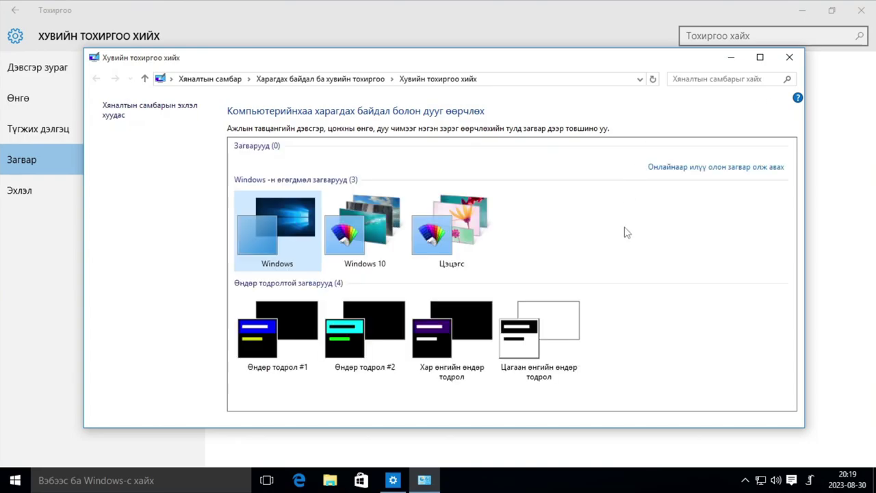
left_click(831, 11)
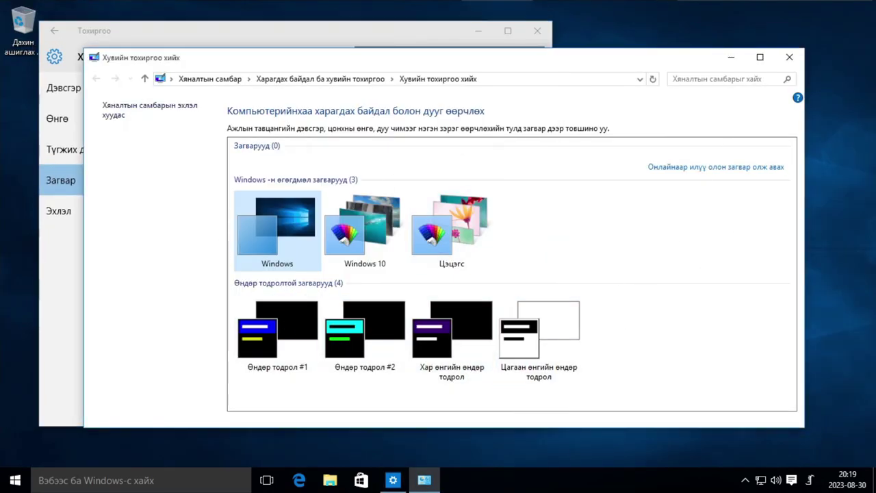
left_click(789, 57)
left_click(534, 32)
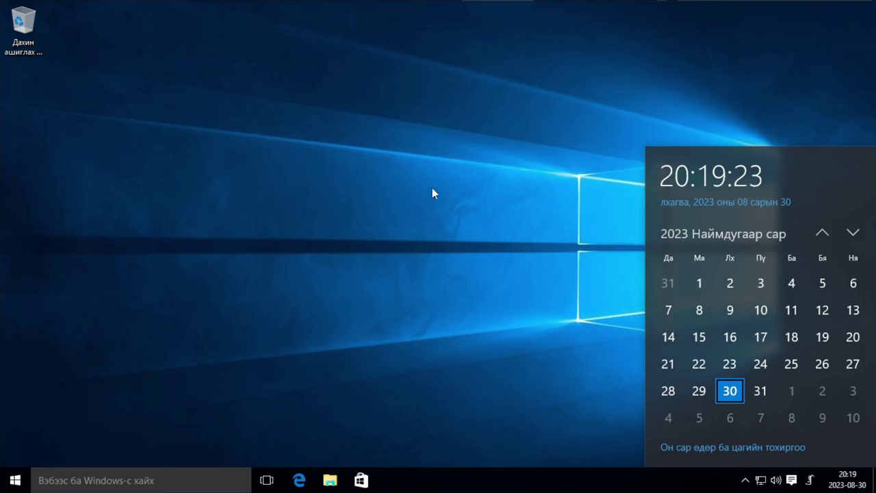
View the previous month in the clock's calendar and check the list of input languages, closing both
scroll(734, 349, "up", 2)
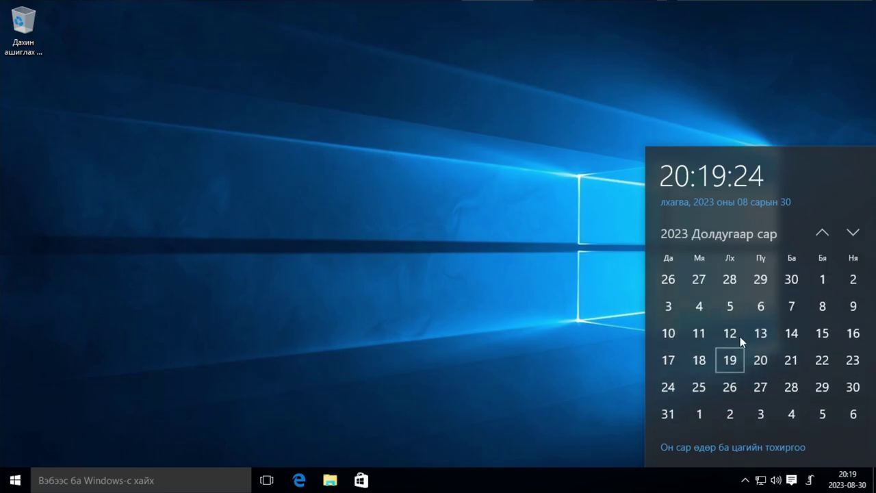
left_click(497, 253)
left_click(803, 478)
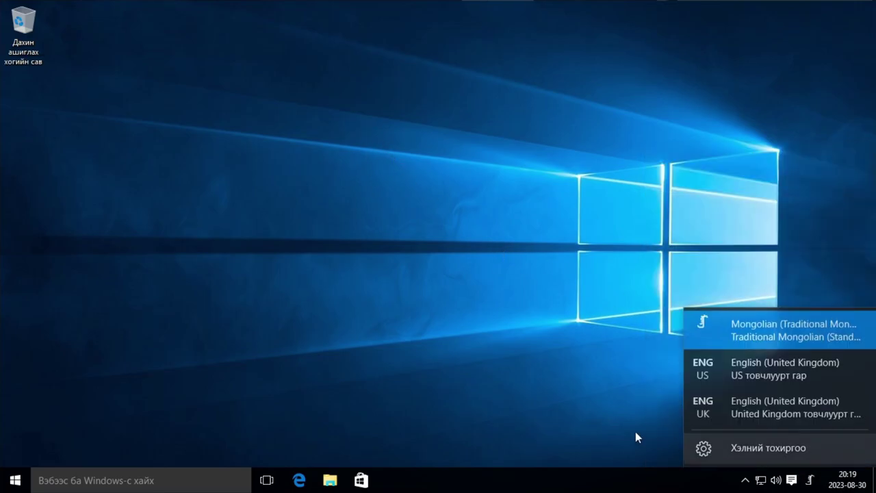
left_click(469, 299)
Clear all notifications in the action centre and show the hidden system tray icons
left_click(790, 480)
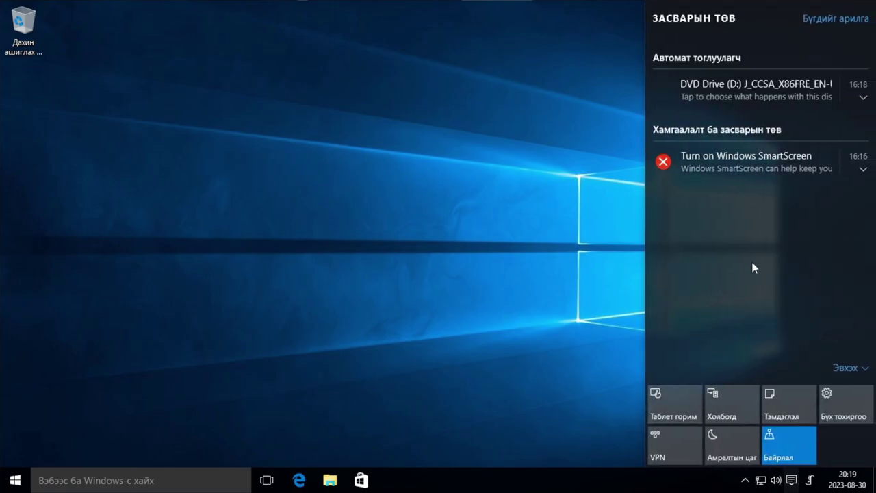
left_click(831, 21)
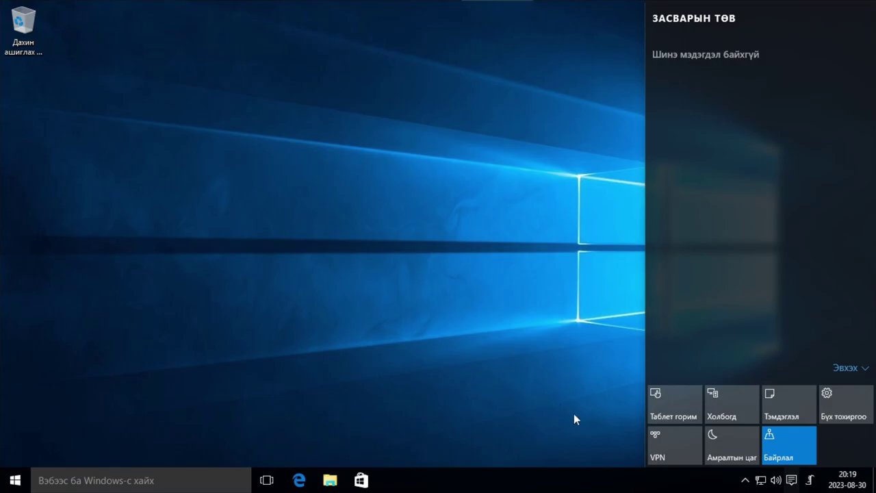
left_click(745, 480)
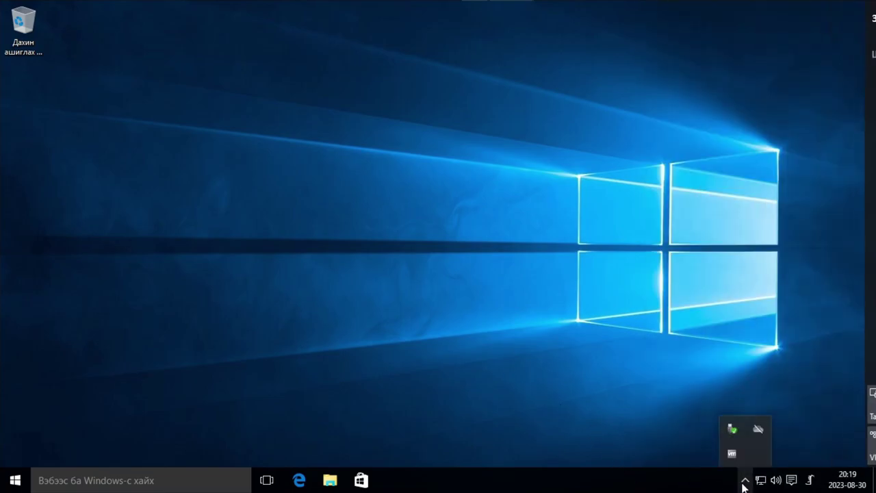
Check the network and speaker volume controls in the notification area and dismiss them
left_click(760, 480)
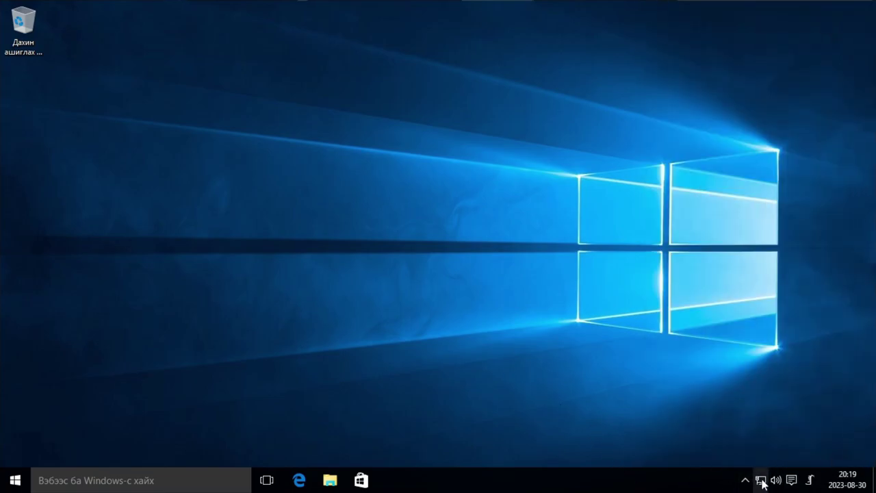
left_click(777, 481)
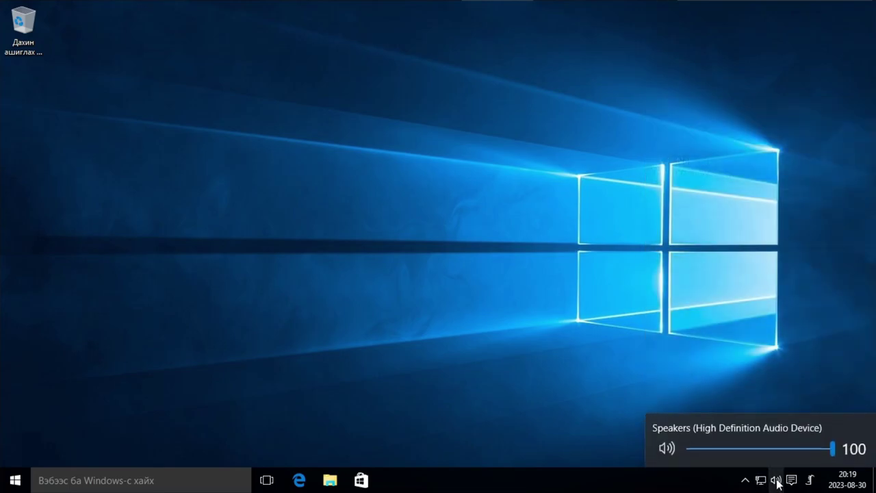
left_click(501, 282)
Open File Explorer, Microsoft Edge and the Store from the pinned apps
left_click(329, 474)
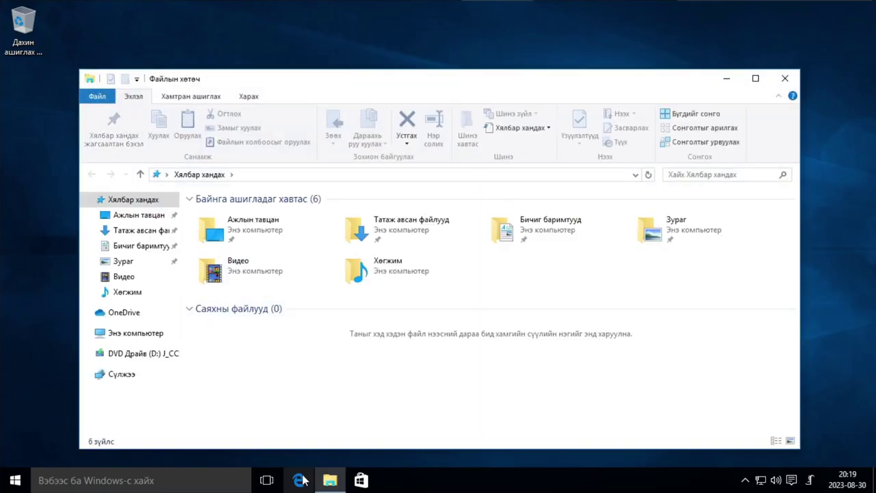
left_click(301, 480)
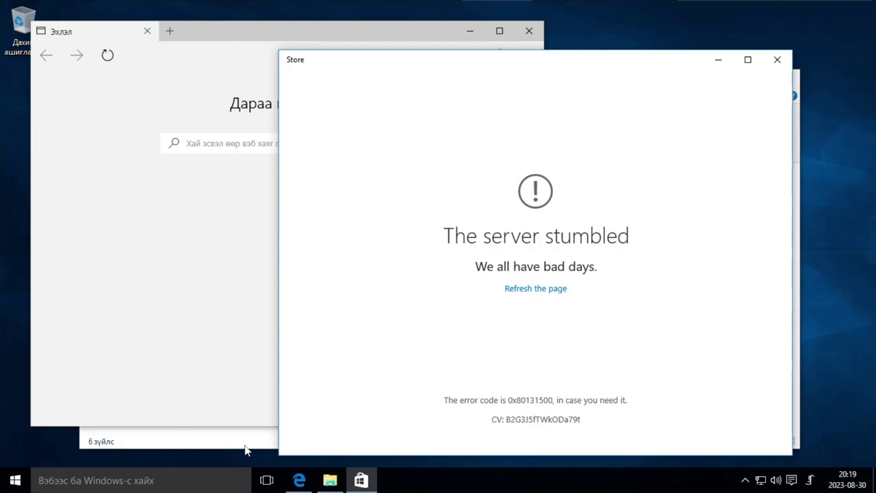
Create two extra virtual desktops in Task View and close both of them again
left_click(266, 478)
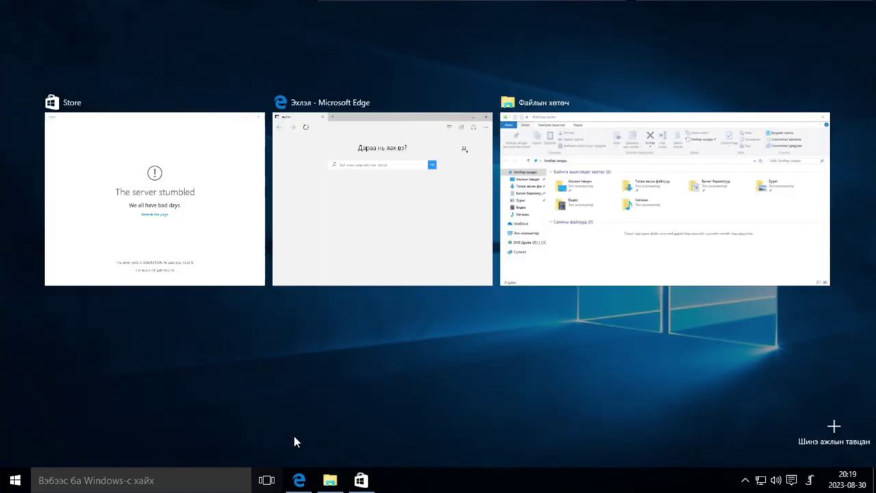
left_click(834, 443)
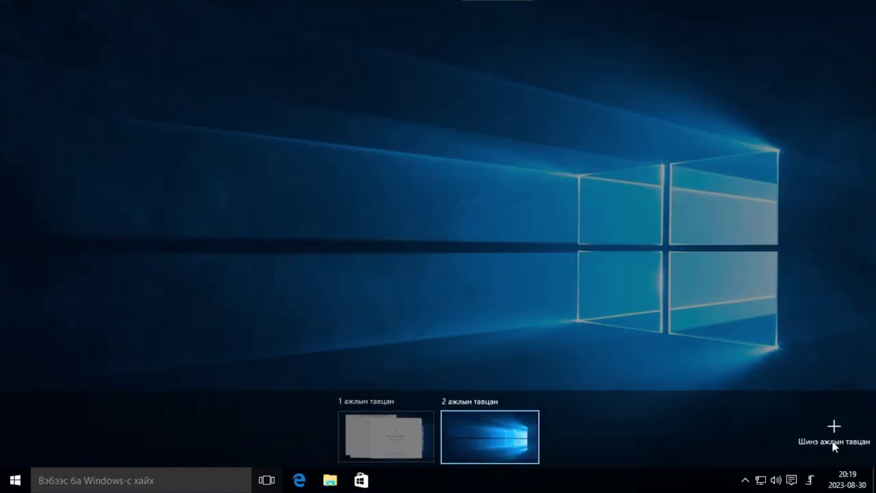
left_click(834, 442)
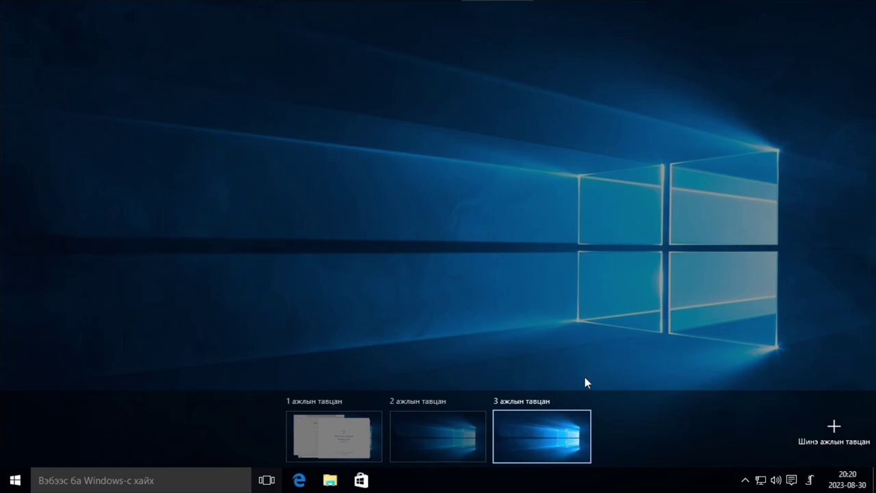
left_click(582, 399)
left_click(534, 401)
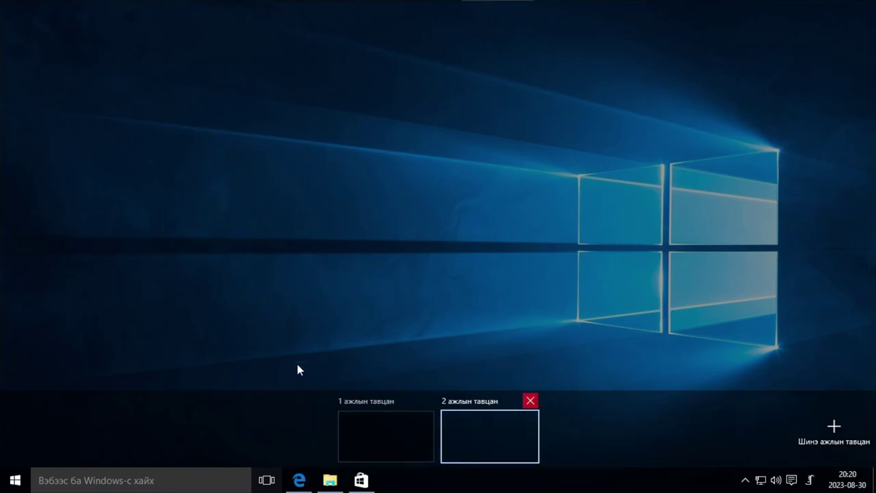
Clear the Windows search text and switch the input language to English (United Kingdom) with the US keyboard
left_click(102, 481)
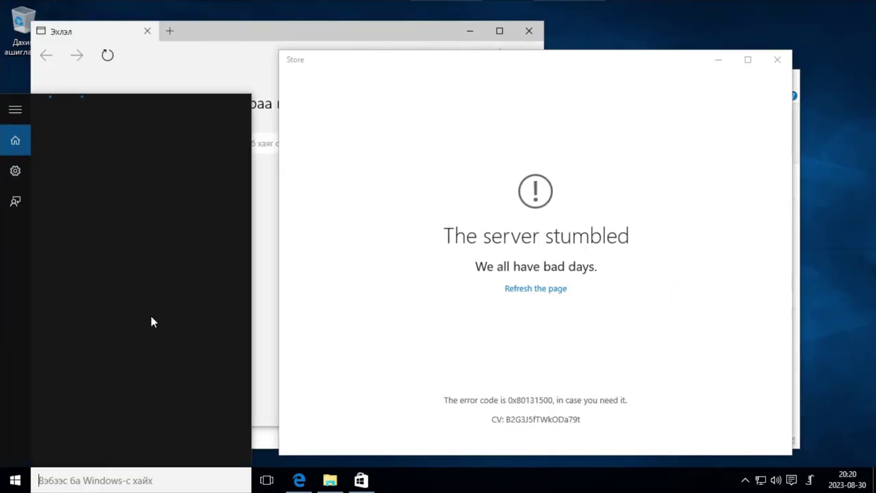
type("г")
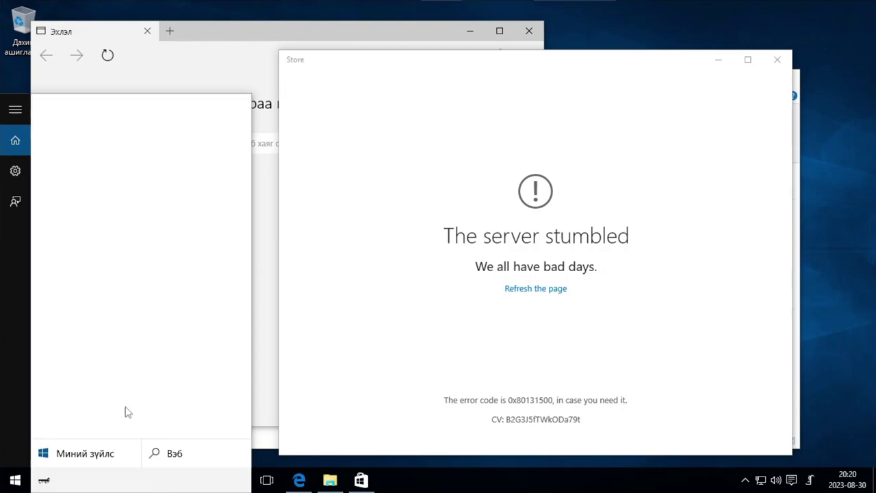
key("BackSpace")
key("super+space")
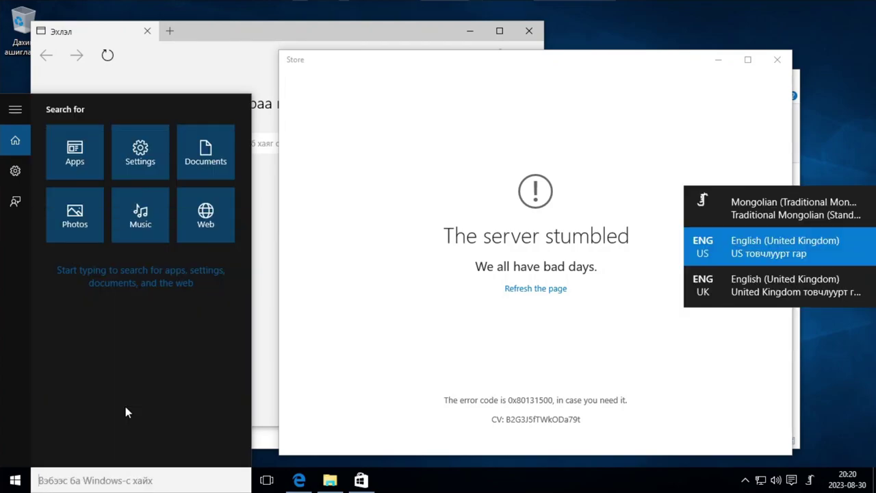
Search Windows for "windows" and "calcu", and launch the match for "notepad"
type("windows")
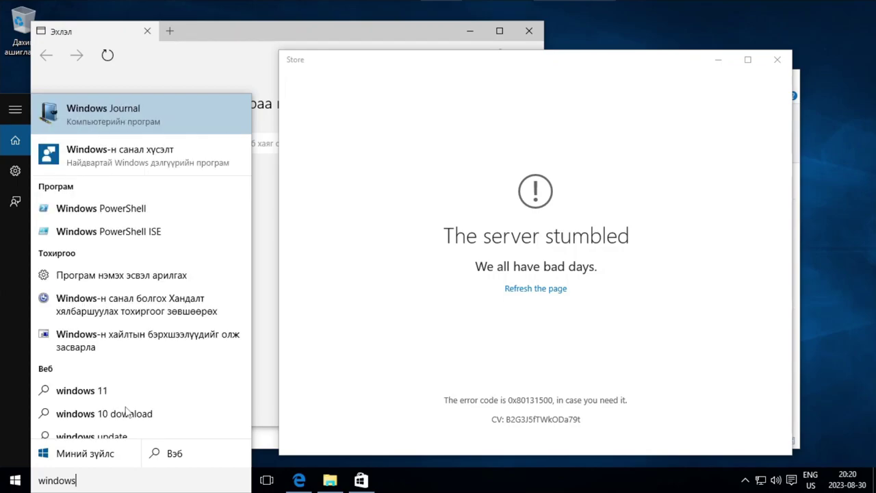
type("calcu")
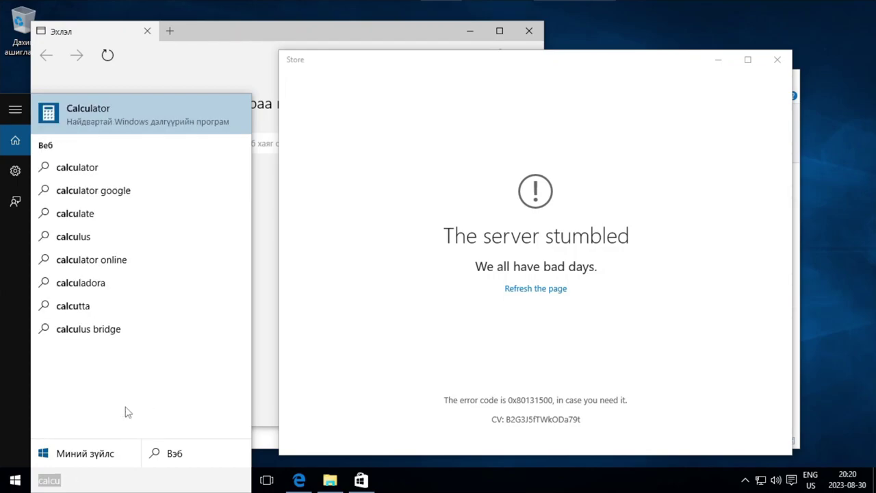
key("BackSpace")
type("notepad")
key("Return")
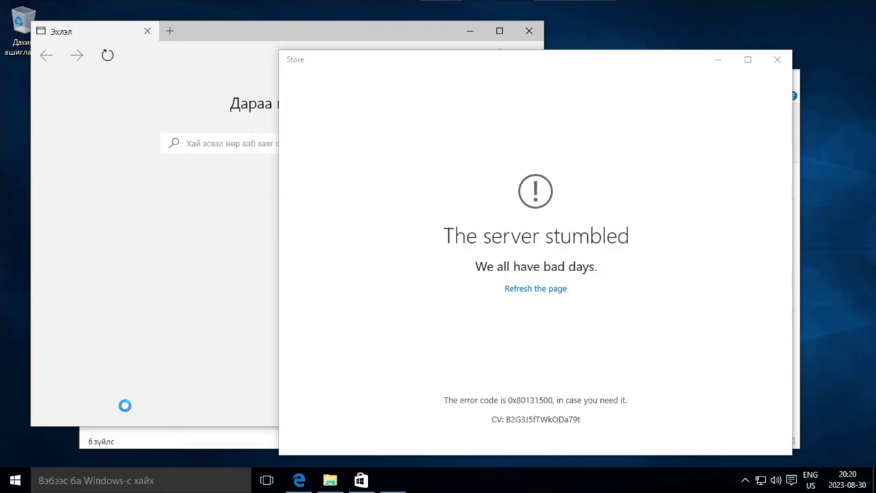
Close all open windows, including the Store, Microsoft Edge and File Explorer, to return to the empty desktop
left_click(704, 78)
left_click(775, 61)
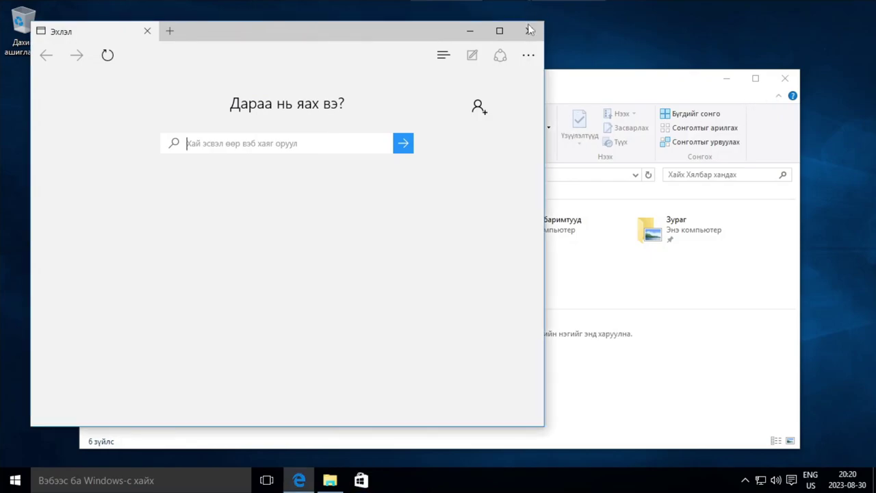
left_click(529, 31)
left_click(785, 78)
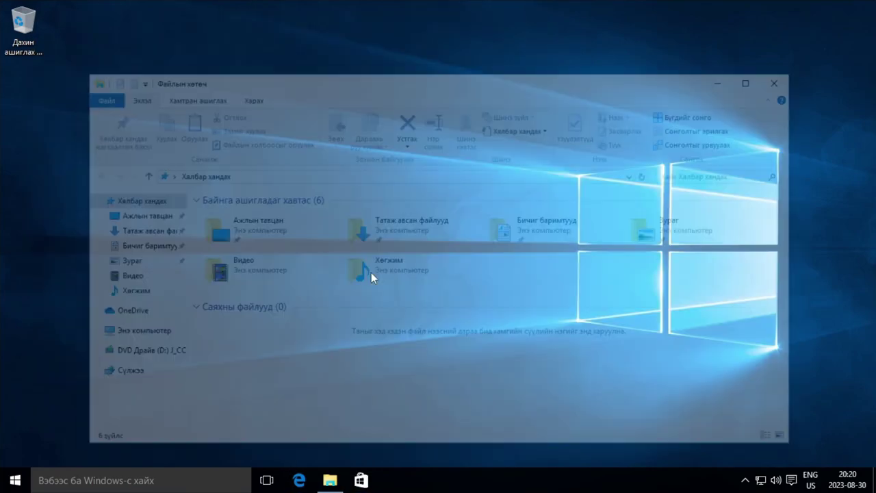
right_click(264, 122)
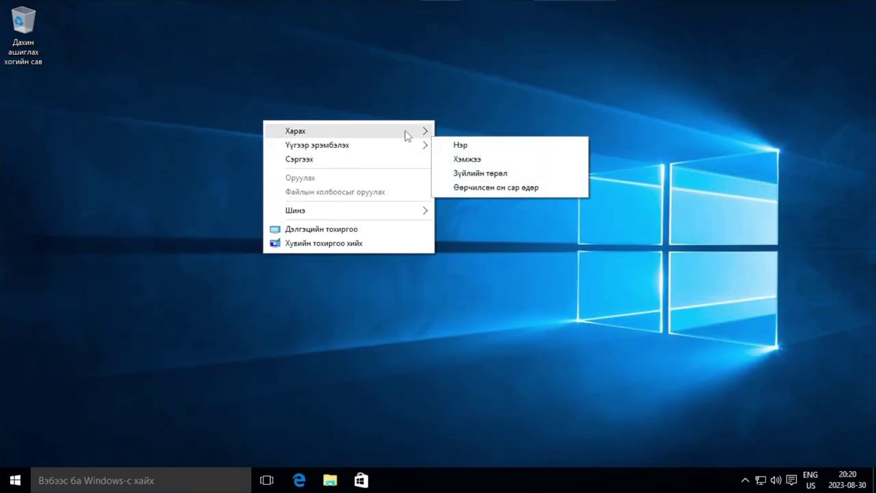
left_click(404, 378)
Examine the country and installed languages in the Region and language page of Settings, and close Settings
left_click(15, 481)
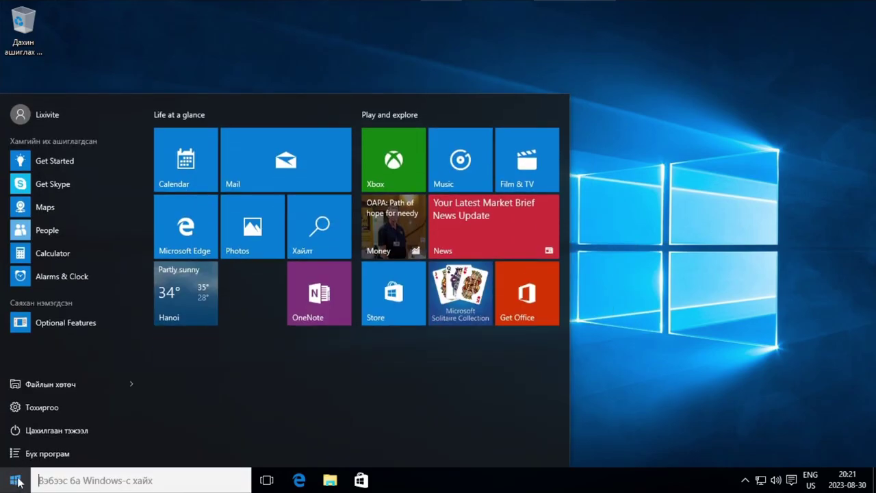
left_click(74, 409)
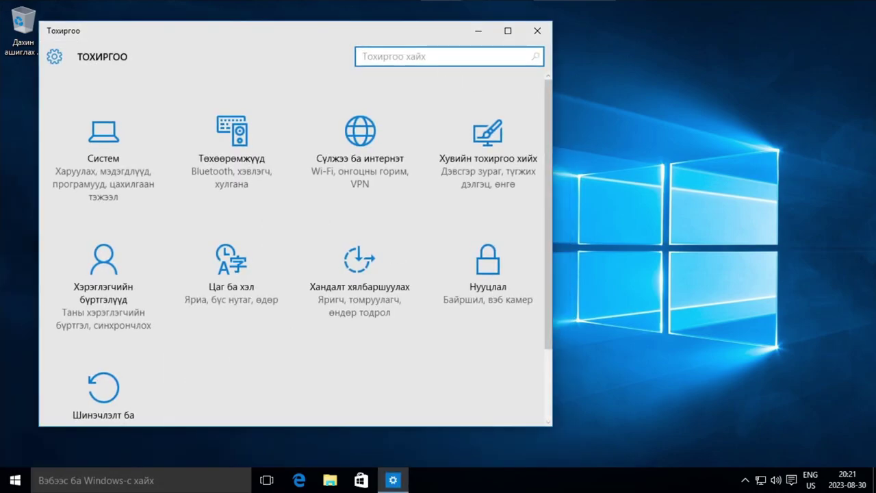
left_click(206, 296)
scroll(449, 335, "down", 2)
scroll(448, 335, "down", 2)
left_click(131, 122)
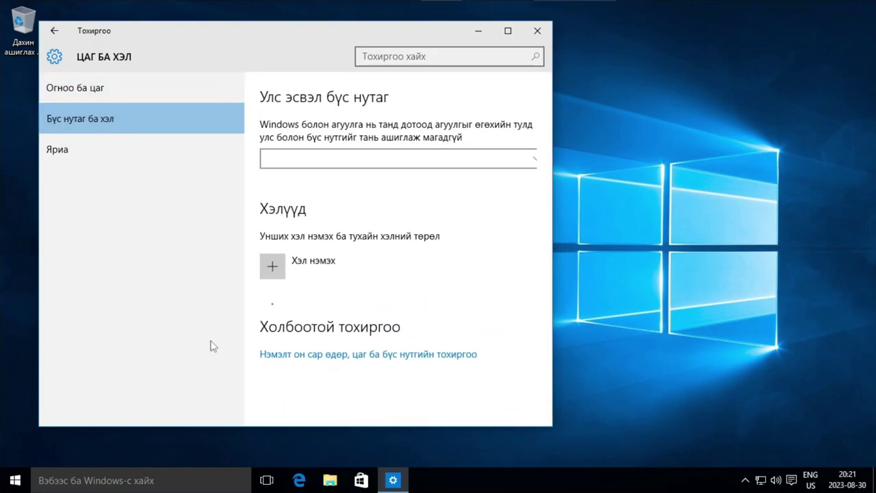
scroll(479, 301, "down", 1)
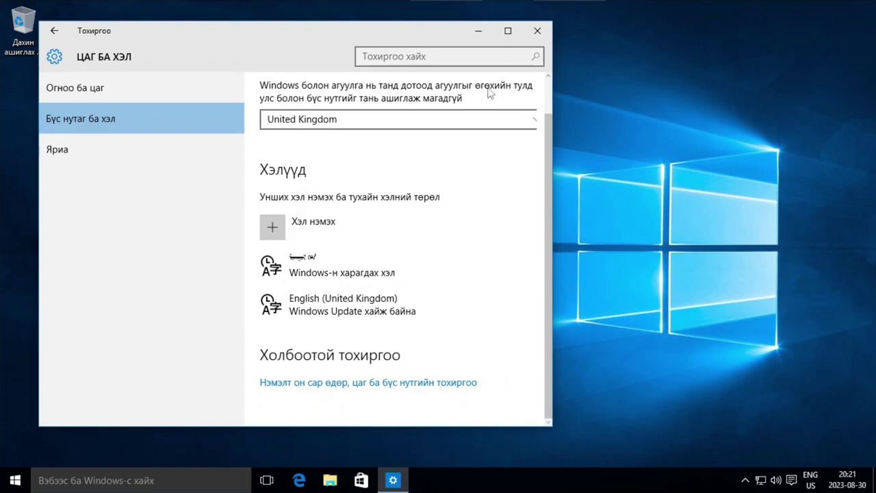
left_click(537, 31)
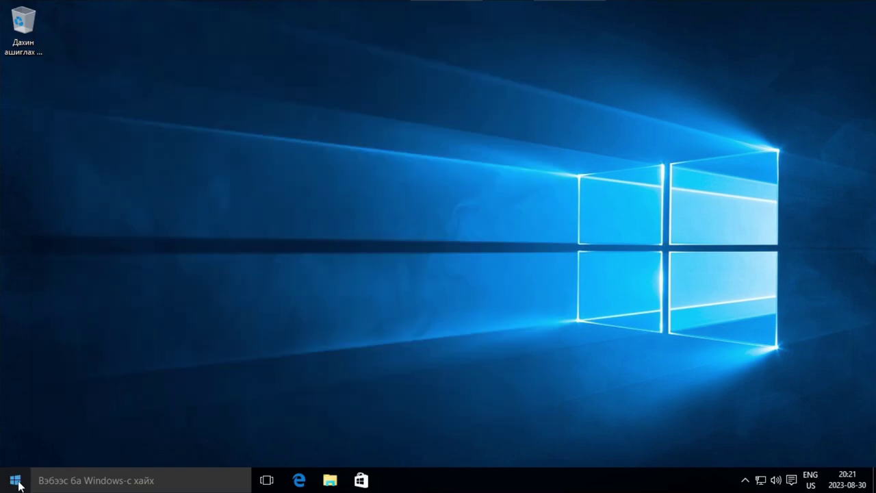
Open Control Panel and look through its System and Security category
right_click(16, 479)
left_click(113, 396)
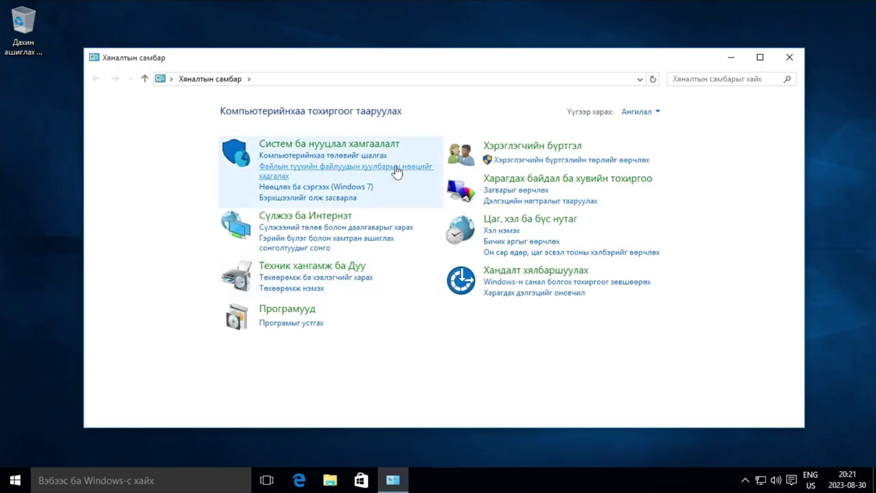
left_click(416, 195)
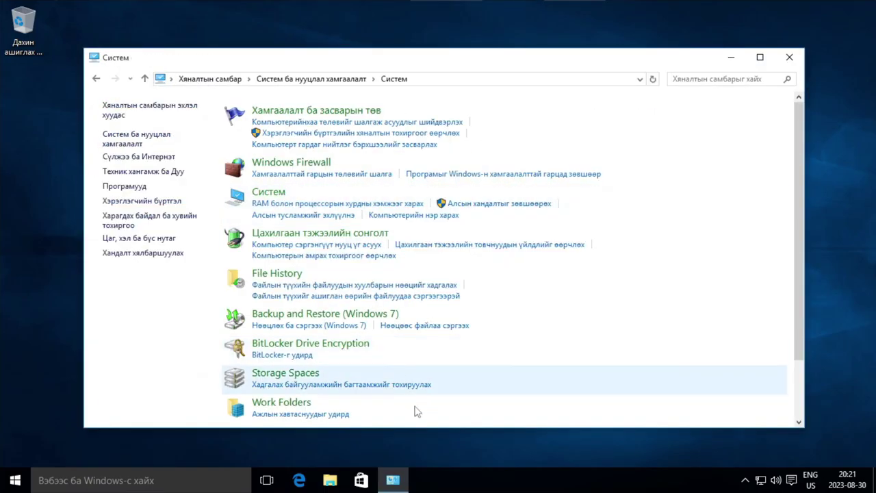
left_click(96, 79)
View the Backup and Restore (Windows 7) page and return to the Control Panel home
scroll(288, 291, "down", 1)
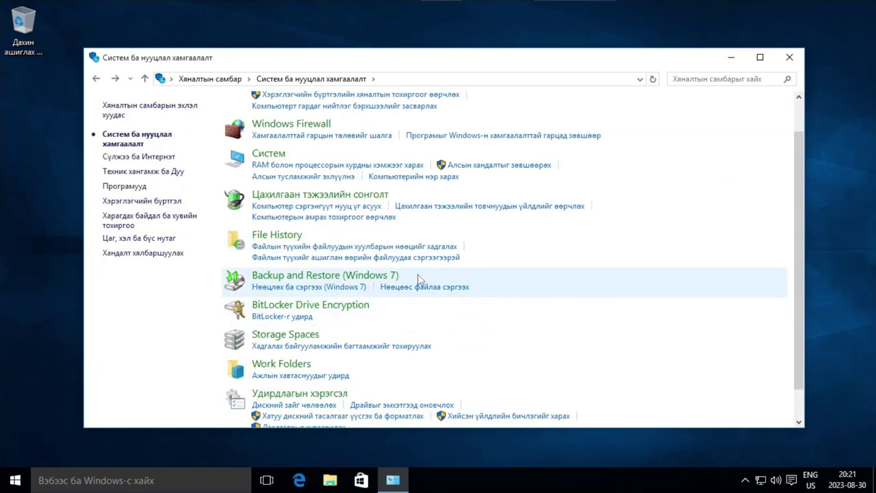
left_click(418, 278)
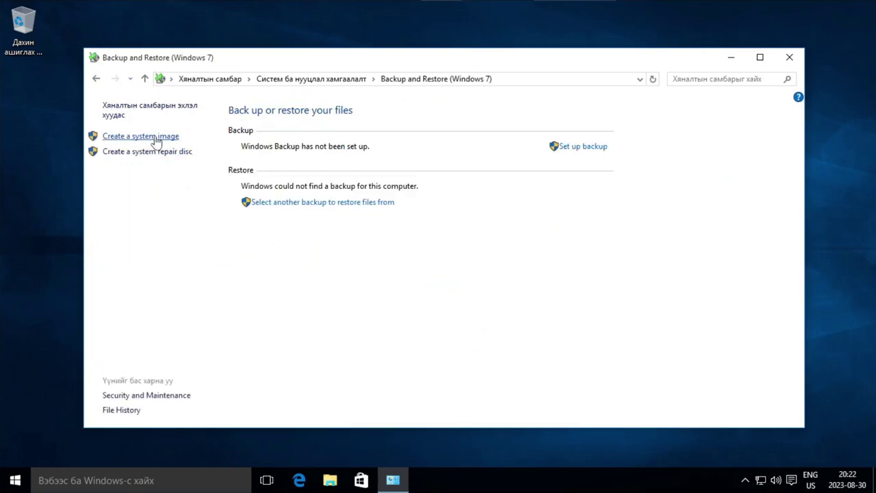
left_click(97, 79)
left_click(96, 79)
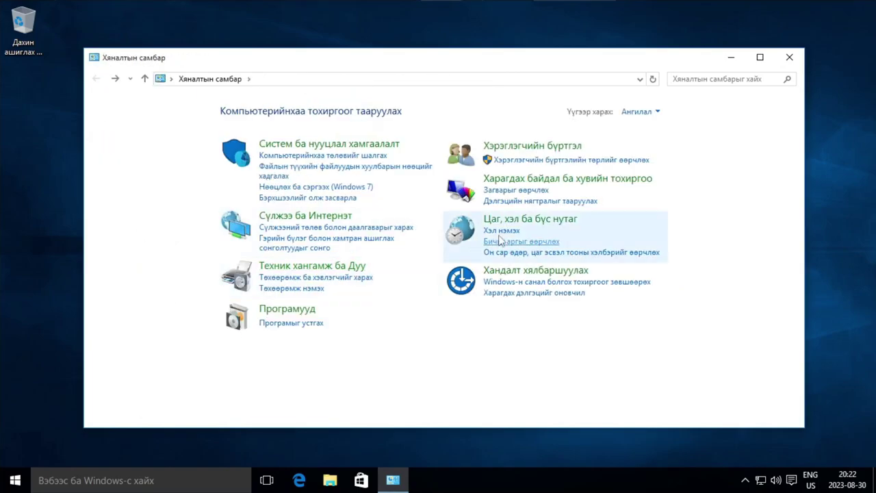
Set the Control Panel view to large icons (Том тэмдэг) and look at the Network and Sharing Center
left_click(640, 111)
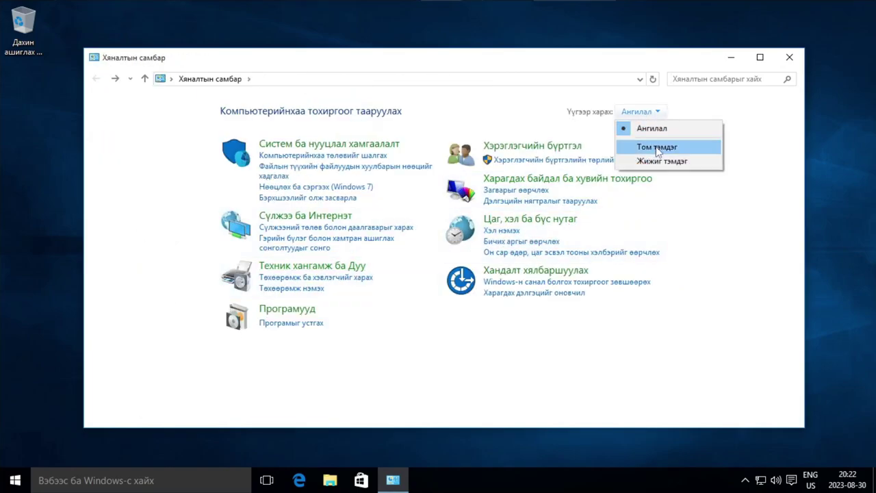
left_click(657, 148)
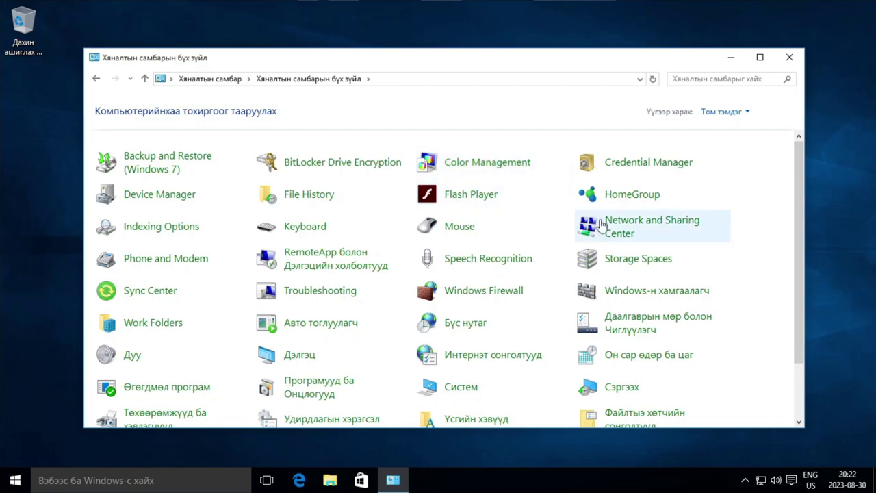
left_click(676, 232)
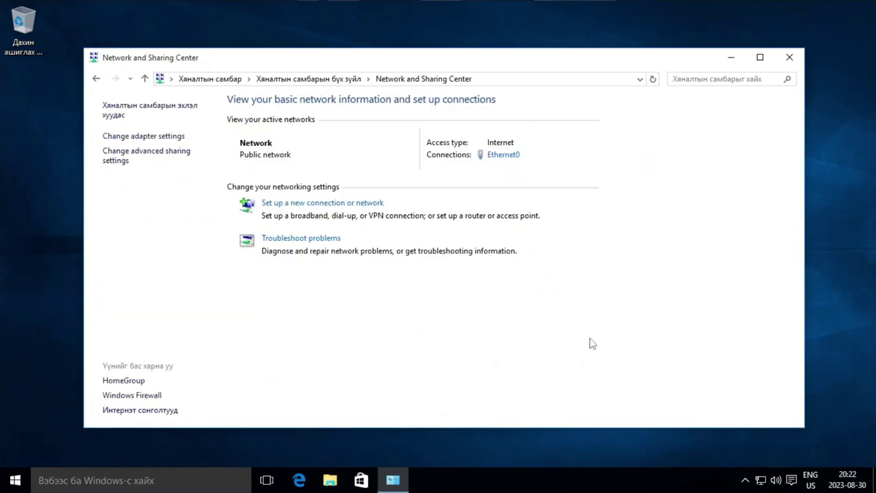
left_click(97, 79)
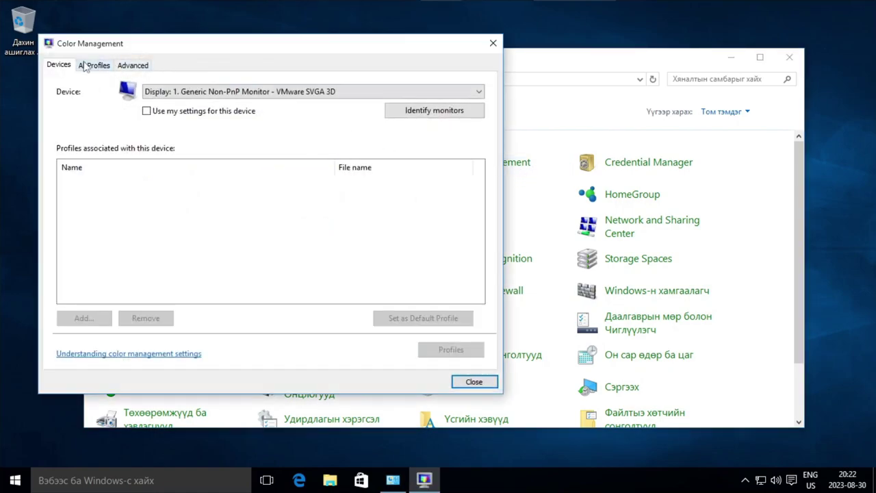
Look through the Color Management, HomeGroup and Work Folders items in Control Panel
left_click(493, 45)
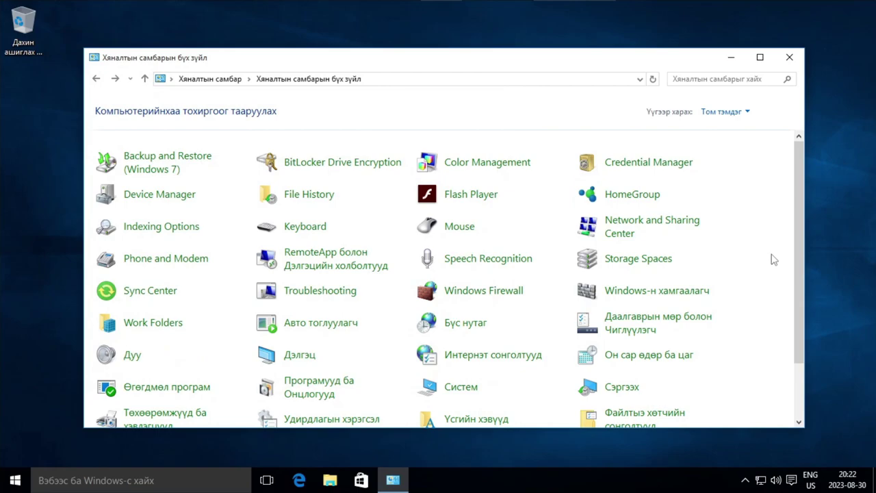
left_click(645, 196)
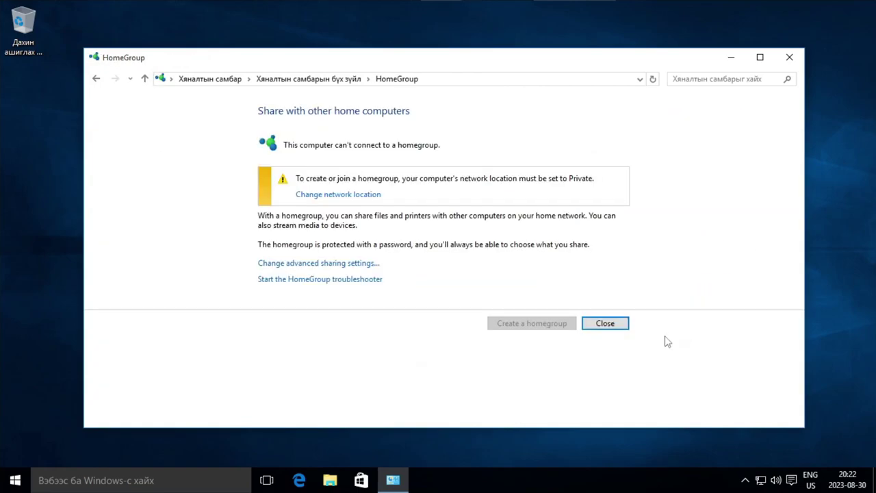
left_click(605, 324)
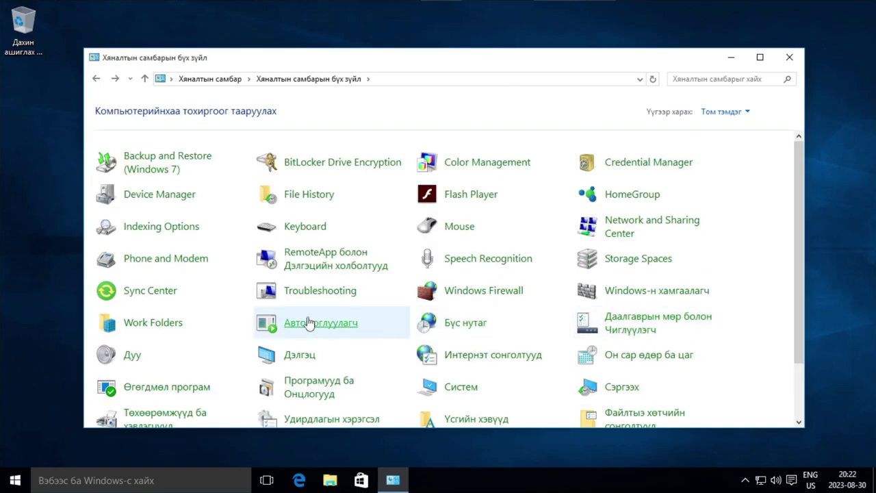
left_click(193, 326)
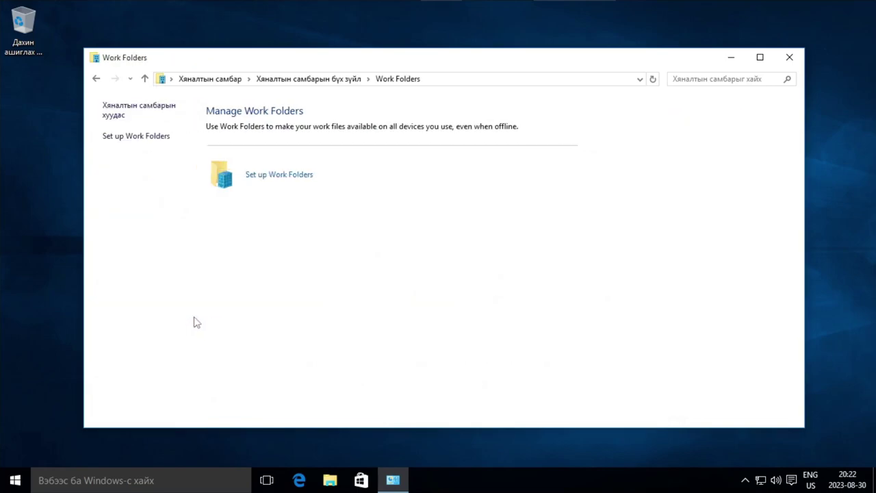
Return to the full list of Control Panel items, view the Language (Хэл) settings and close Control Panel
left_click(101, 80)
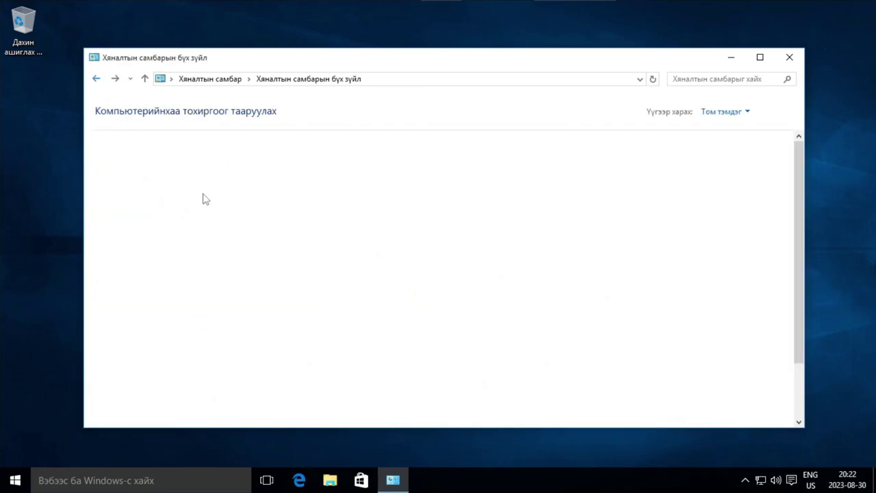
scroll(388, 297, "down", 2)
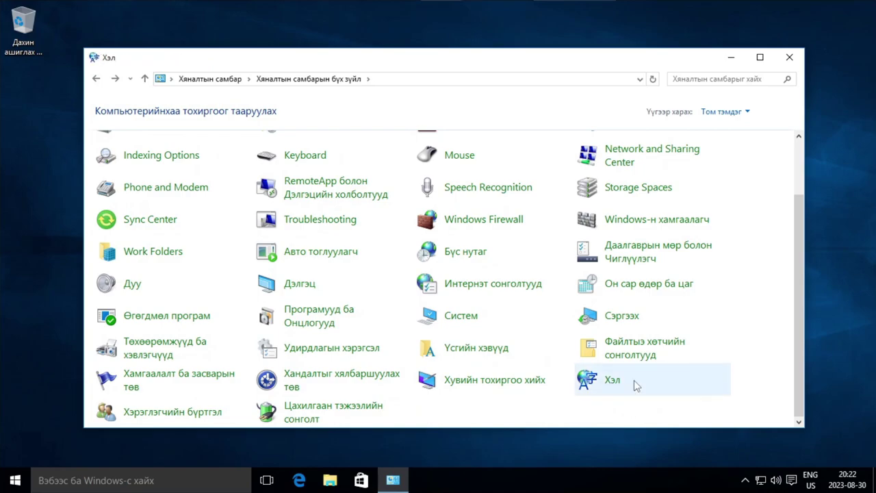
left_click(634, 386)
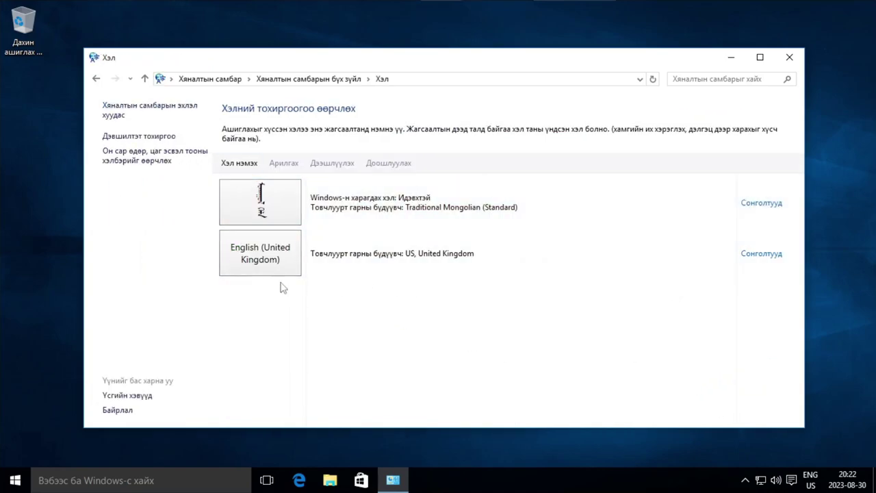
left_click(788, 58)
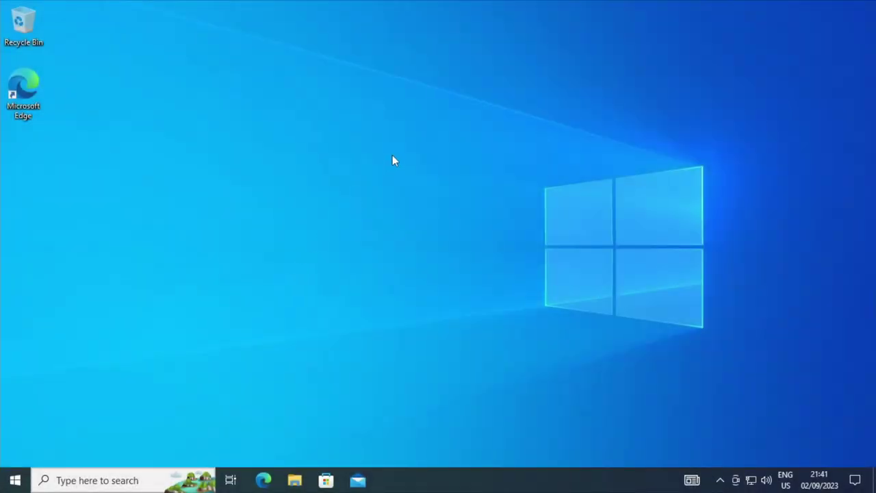
Run winver to show the Windows version details and move the About Windows dialog lower on the desktop
key("super+r")
type("winv")
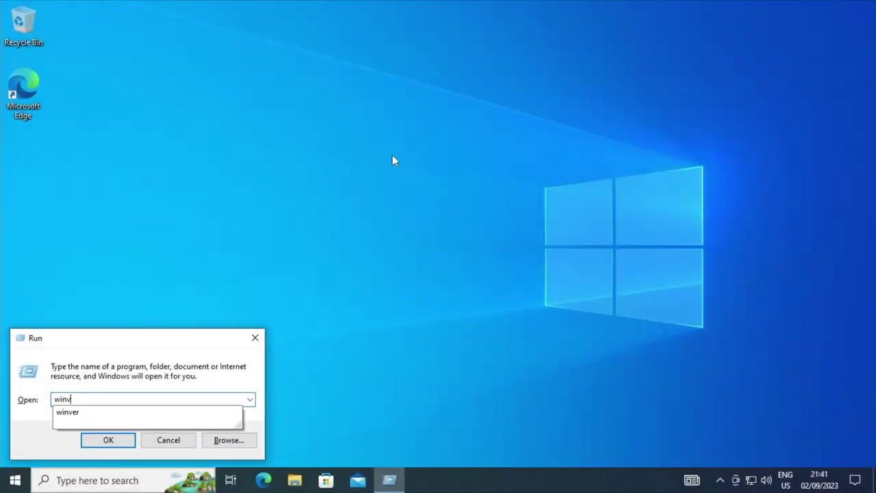
type("er")
key("Return")
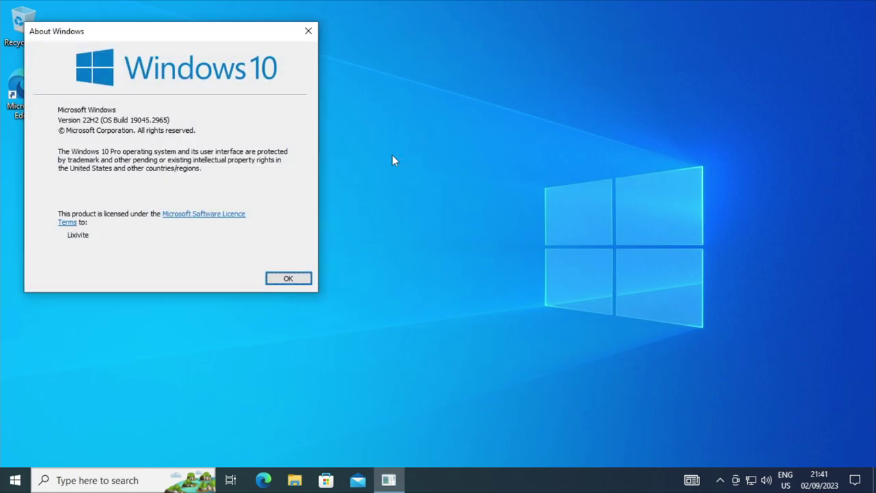
left_click_drag(82, 38, 89, 195)
Review the device and Windows specifications on the System About page, and close both Settings and the About Windows dialog
left_click(15, 481)
right_click(15, 481)
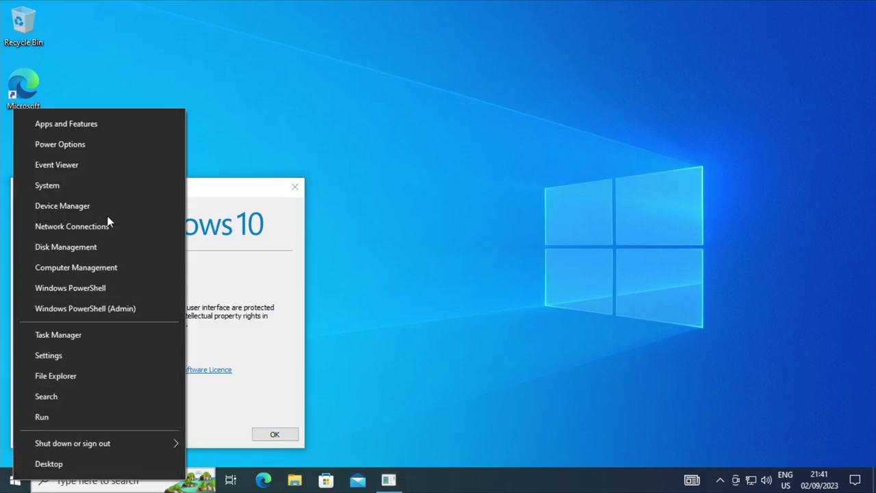
left_click(128, 185)
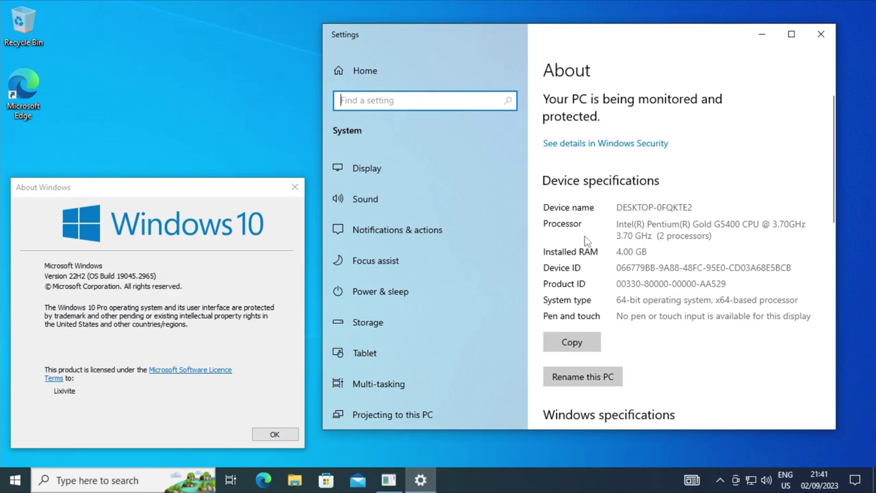
scroll(585, 238, "down", 5)
scroll(773, 239, "down", 2)
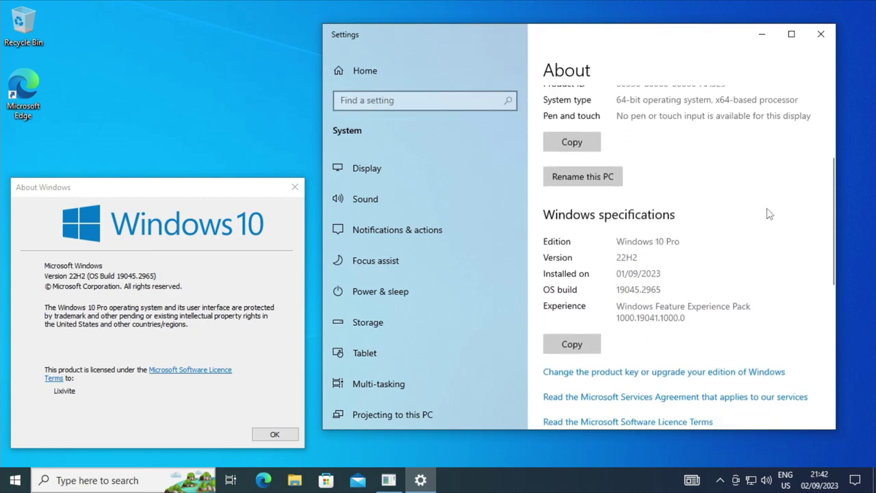
scroll(723, 219, "down", 10)
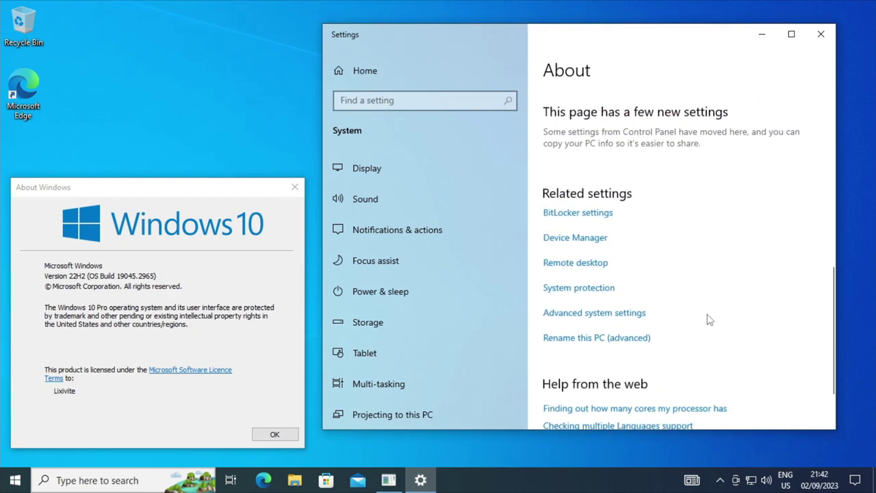
scroll(707, 334, "up", 2)
scroll(707, 335, "up", 7)
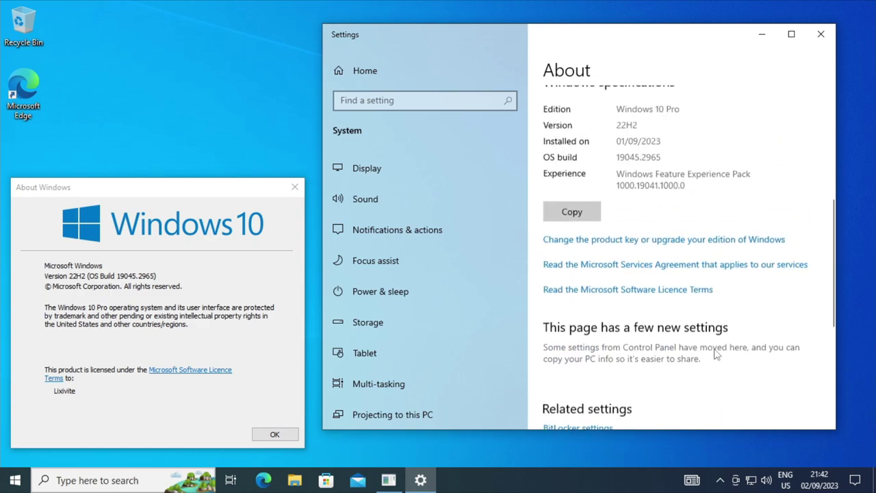
scroll(805, 96, "up", 2)
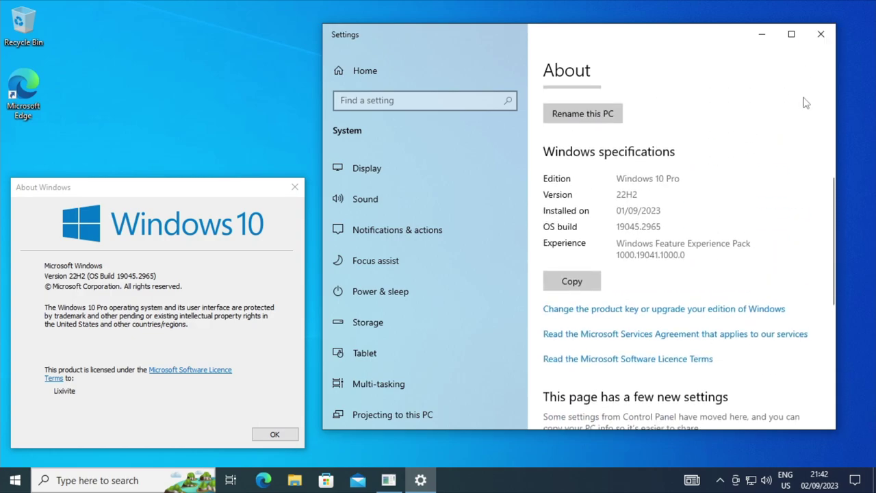
left_click(833, 35)
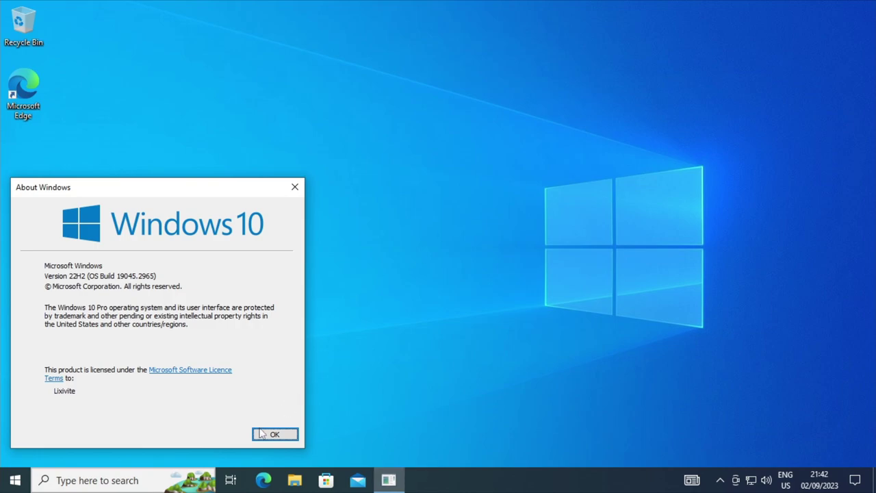
left_click(274, 433)
Look through the Start menu's app list together with the taskbar calendar and the notification centre
left_click(15, 479)
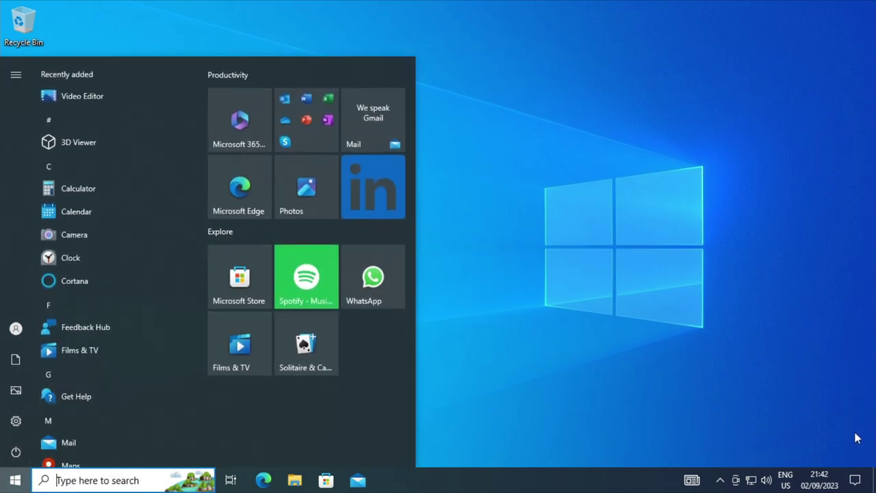
left_click(819, 482)
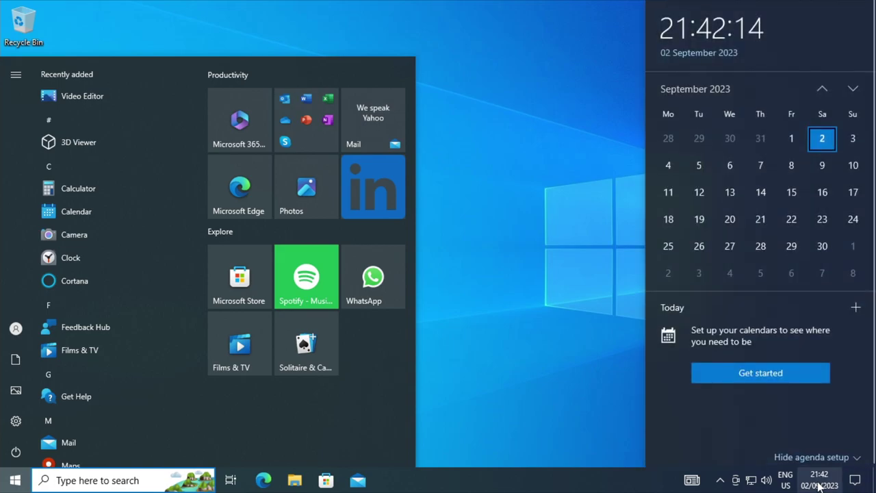
left_click(850, 485)
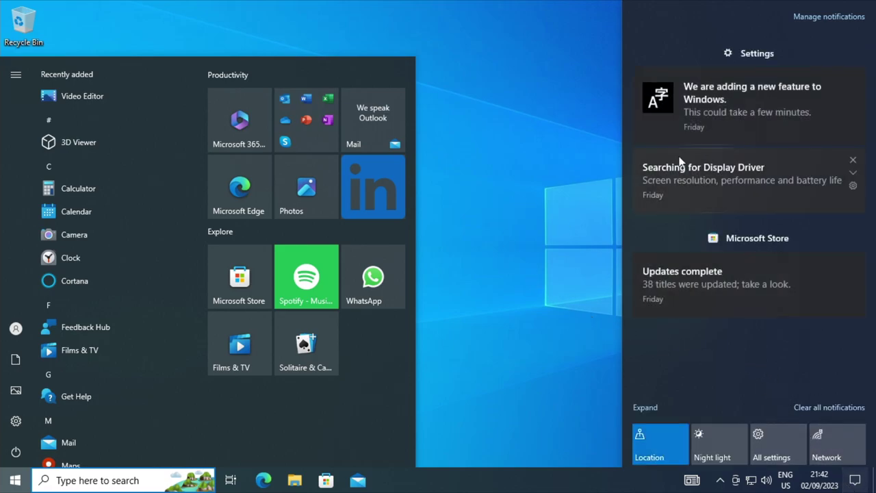
scroll(89, 278, "down", 15)
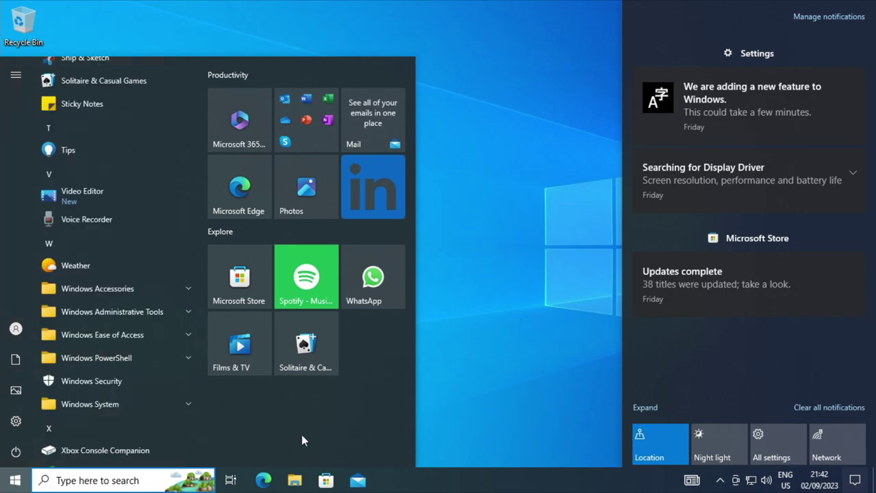
Browse This PC in File Explorer and open Control Panel from the Desktop level above it
left_click(295, 480)
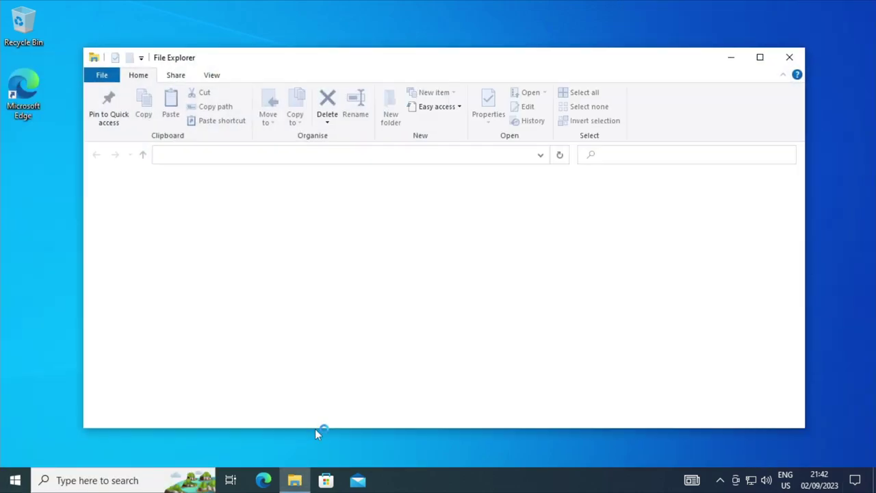
left_click(149, 326)
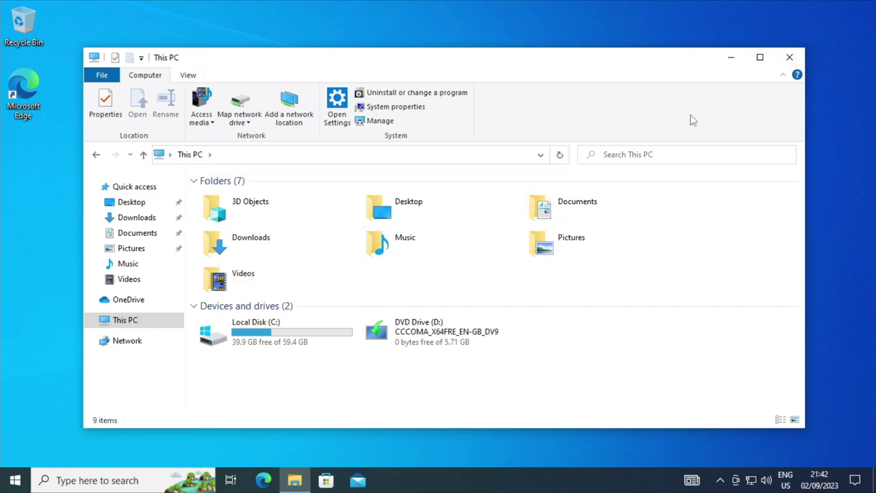
left_click(143, 154)
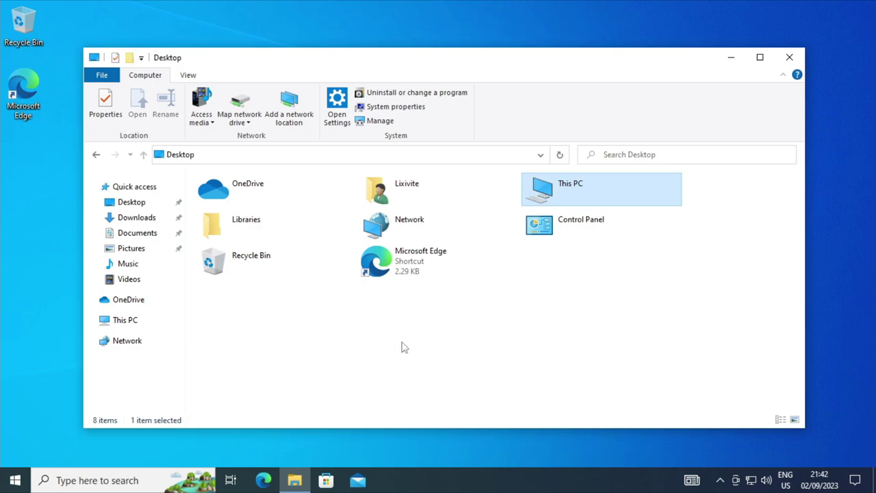
double_click(567, 224)
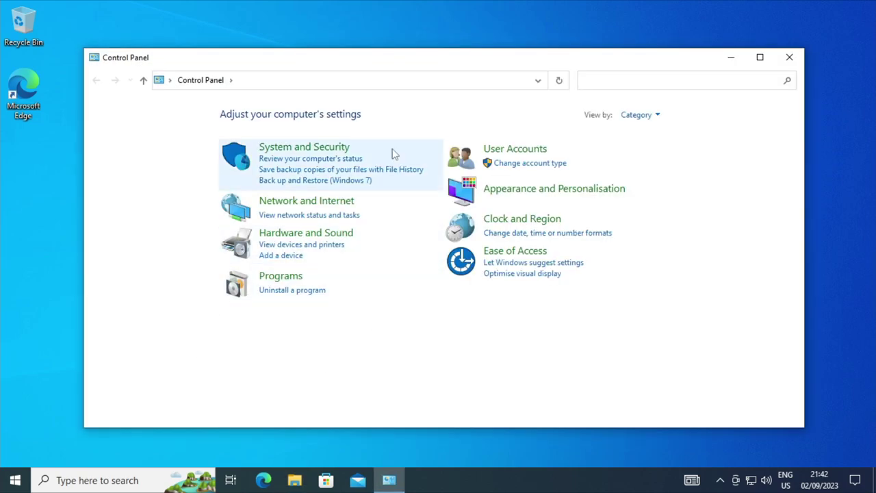
View the System page under System and Security and return to the Control Panel home
left_click(390, 152)
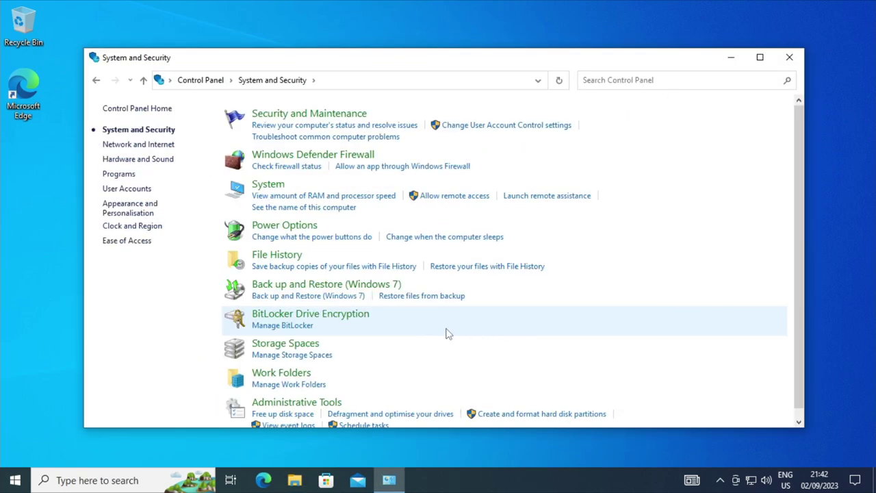
right_click(328, 189)
left_click(329, 194)
left_click(331, 195)
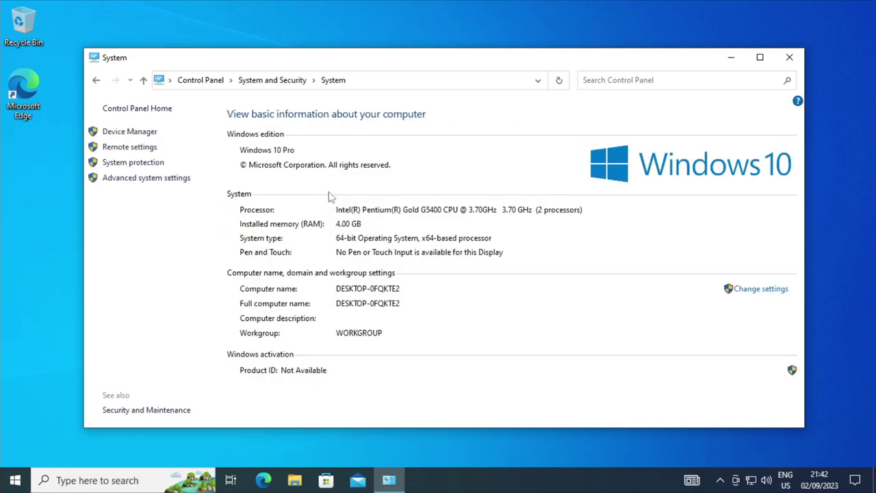
left_click(96, 80)
left_click(95, 80)
Look through all Control Panel items in the Large icons view, restore the Category view and close Control Panel
left_click(635, 115)
left_click(661, 151)
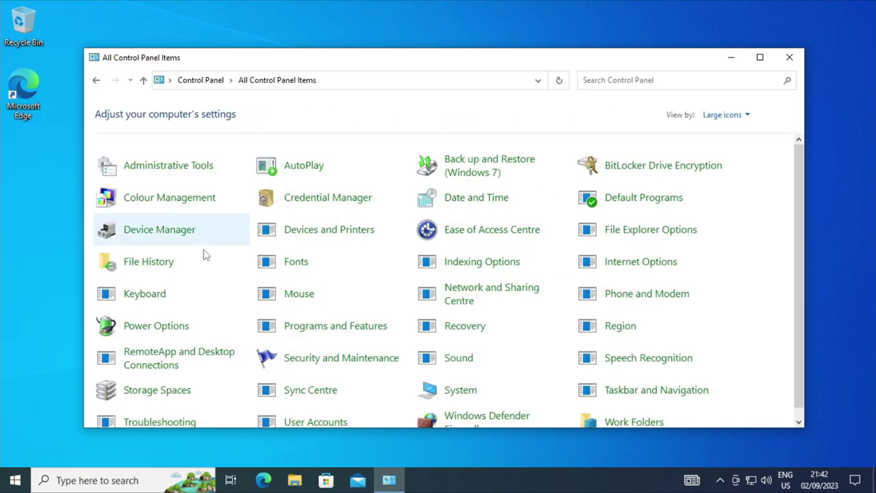
scroll(410, 287, "down", 1)
scroll(334, 336, "up", 1)
left_click(725, 115)
left_click(722, 130)
left_click(792, 58)
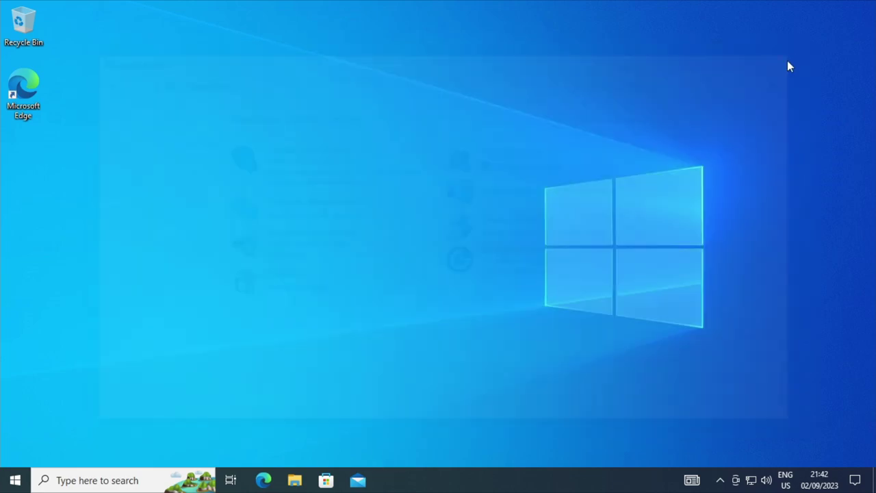
Check the hidden icons, network, input language and volume flyouts in the system tray
left_click(719, 480)
left_click(751, 480)
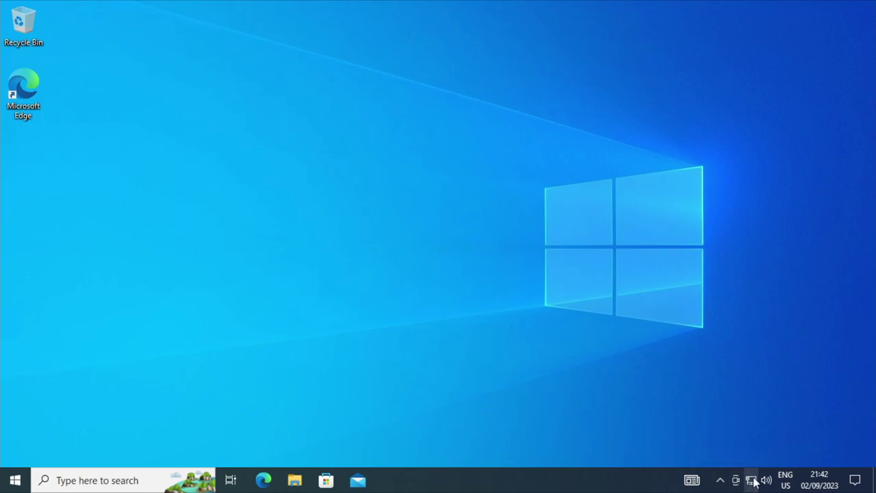
left_click(779, 483)
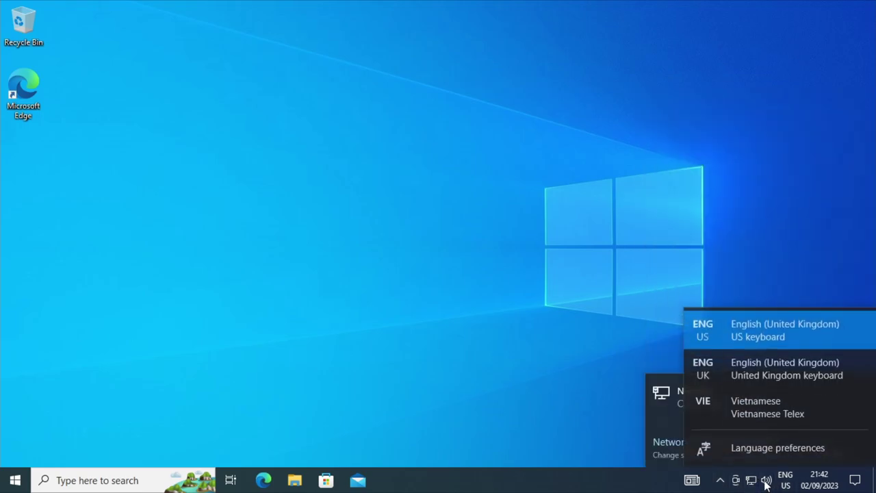
left_click(764, 480)
left_click(766, 481)
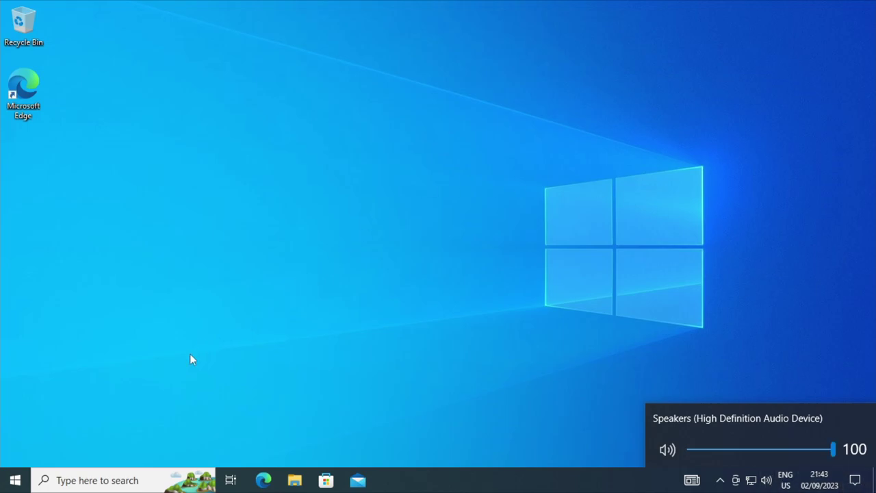
left_click(177, 365)
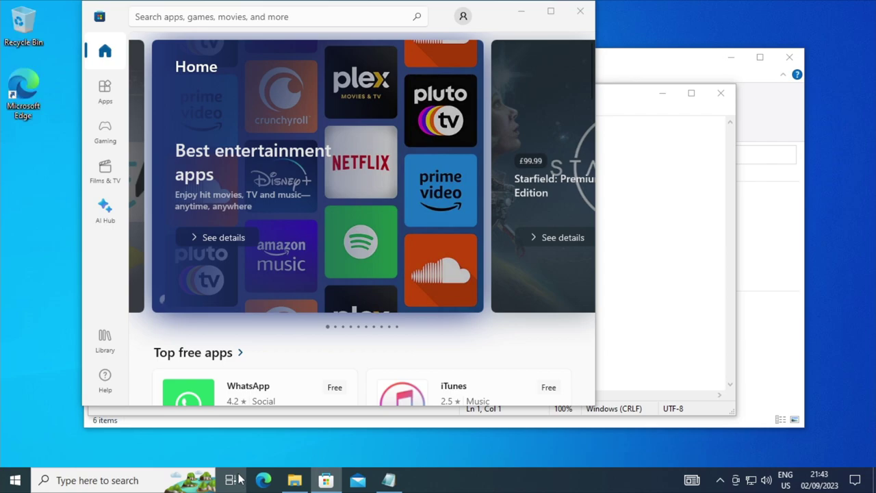
Add a second virtual desktop in Task View and switch to it
key("super+Tab")
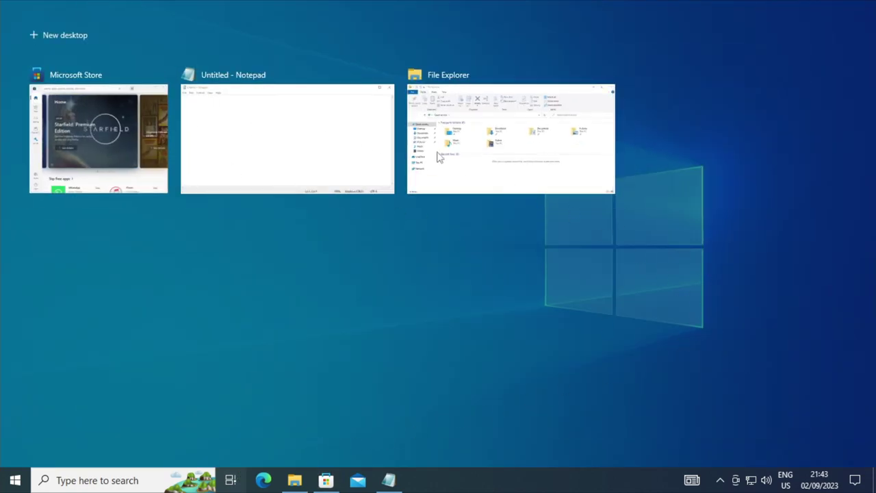
left_click(59, 38)
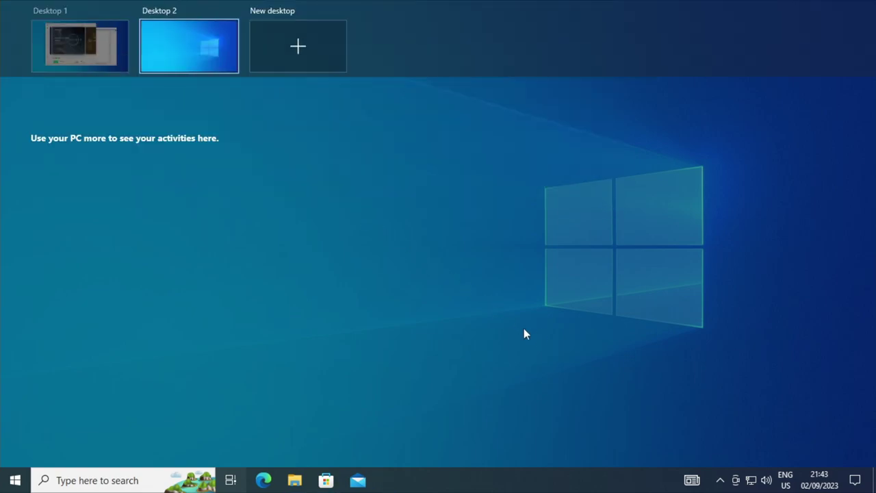
left_click(330, 273)
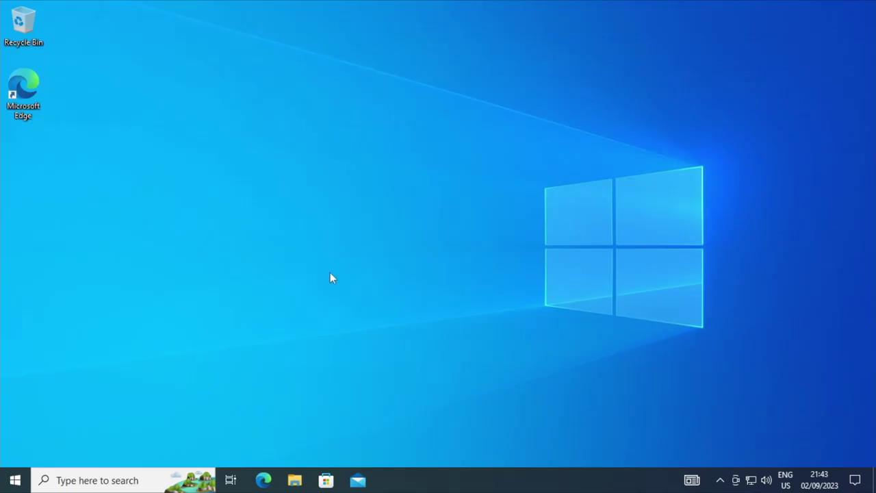
Remove Desktop 2 in Task View and close the Microsoft Store window on Desktop 1
left_click(244, 478)
left_click(229, 10)
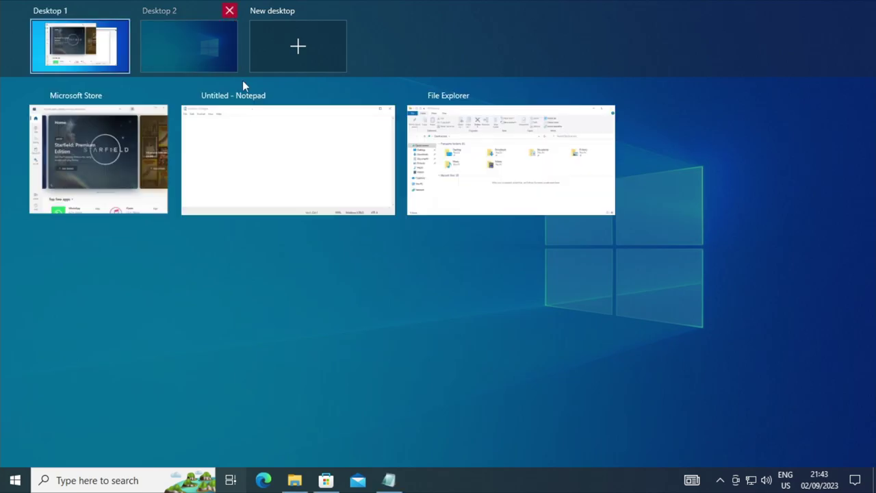
left_click(611, 372)
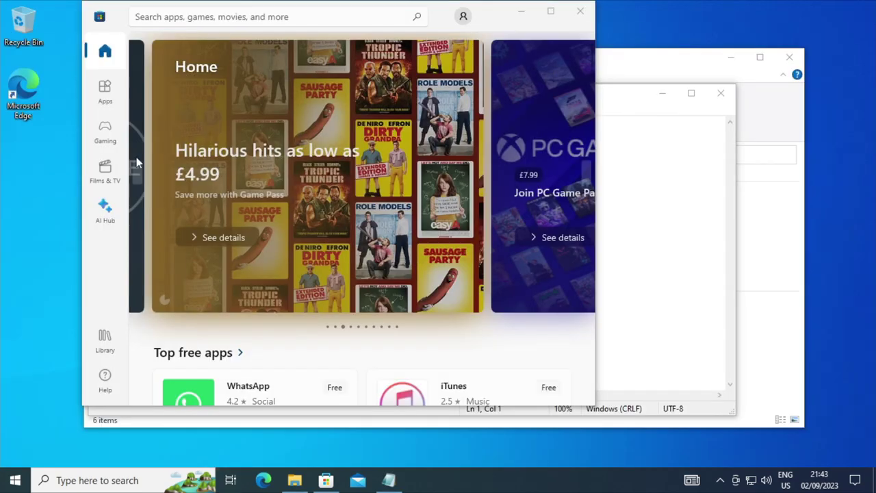
left_click(580, 11)
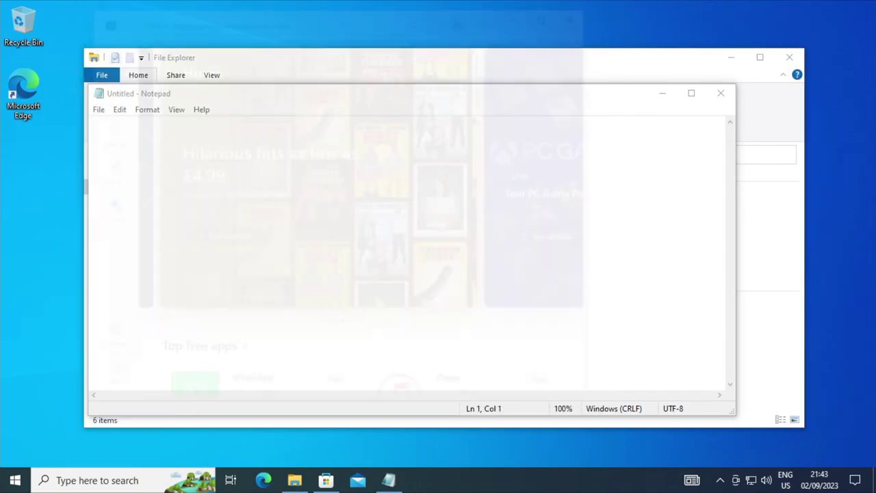
Close the Notepad and File Explorer windows and open the Language page of the Time & Language settings in a maximized window
left_click(720, 94)
left_click(787, 58)
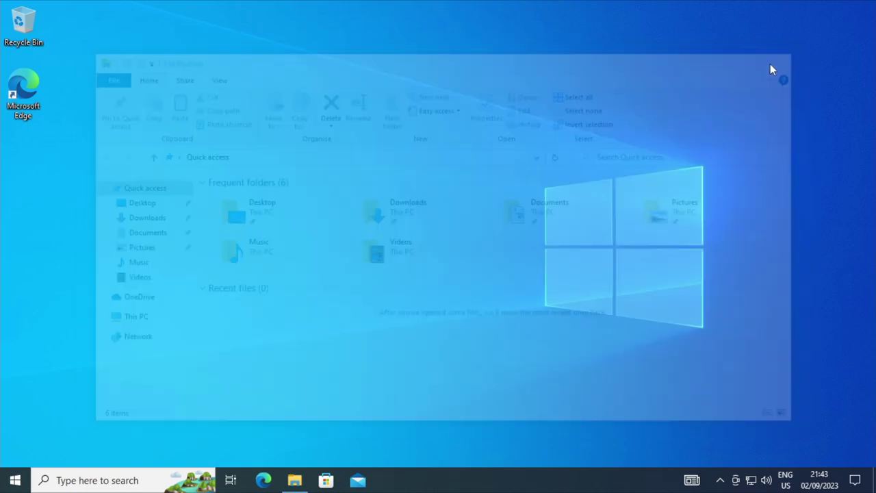
left_click(15, 481)
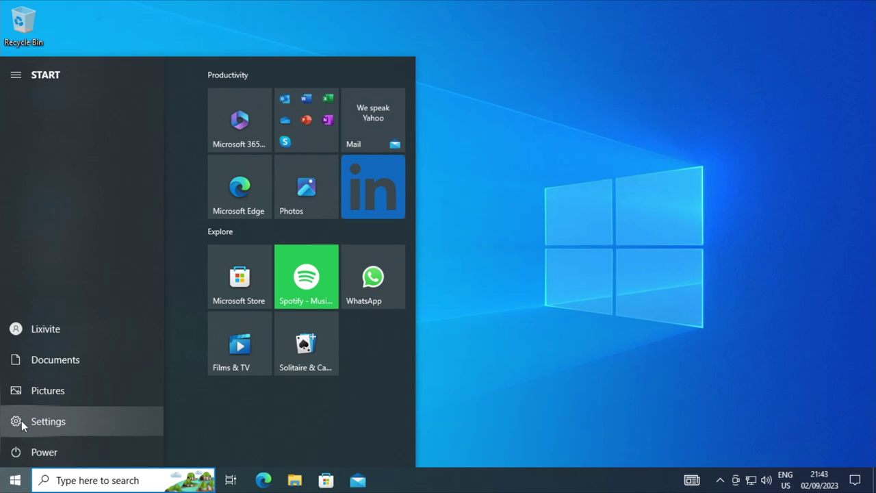
left_click(21, 420)
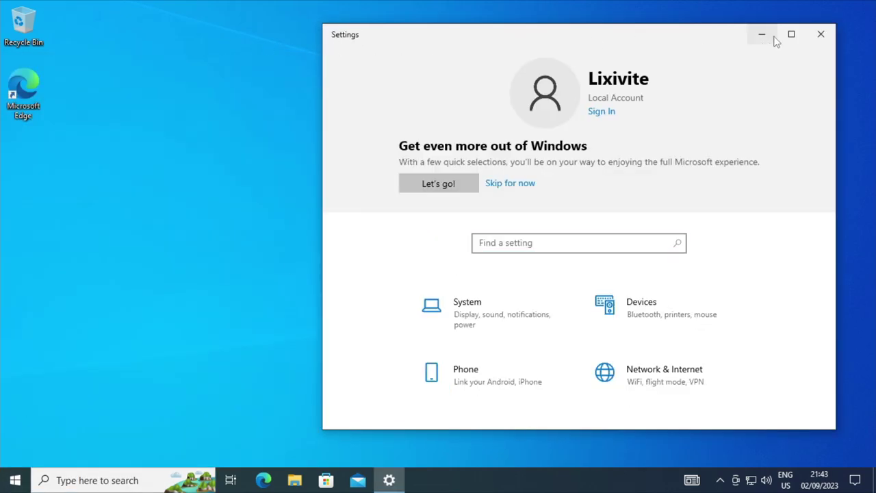
left_click(790, 35)
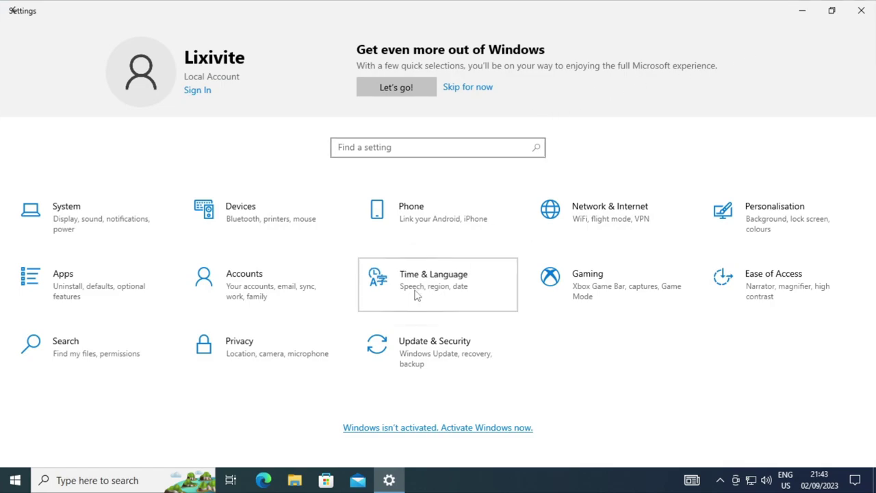
left_click(415, 295)
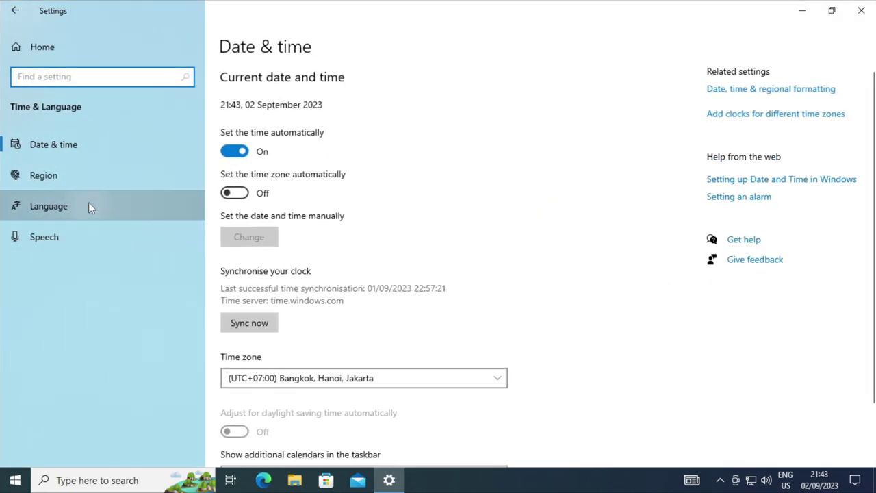
left_click(88, 207)
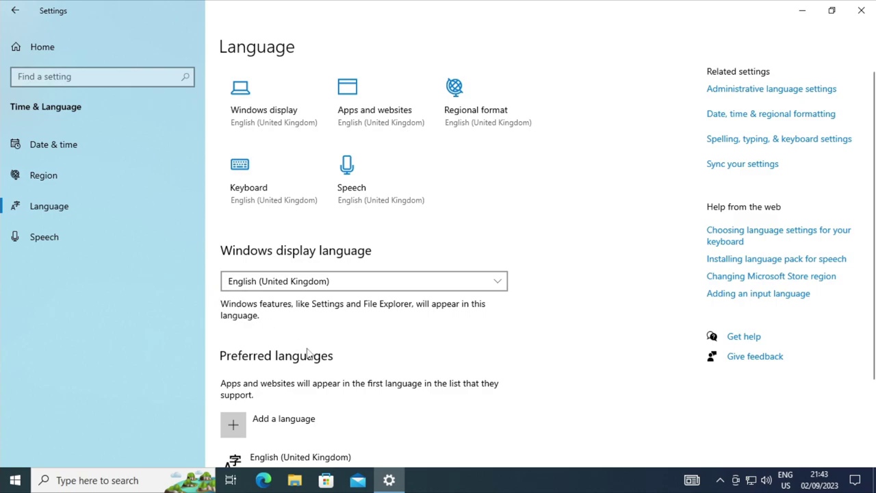
Install the Mongolian (Traditional Mongolian) language pack as the Windows display language and postpone signing out
left_click(422, 422)
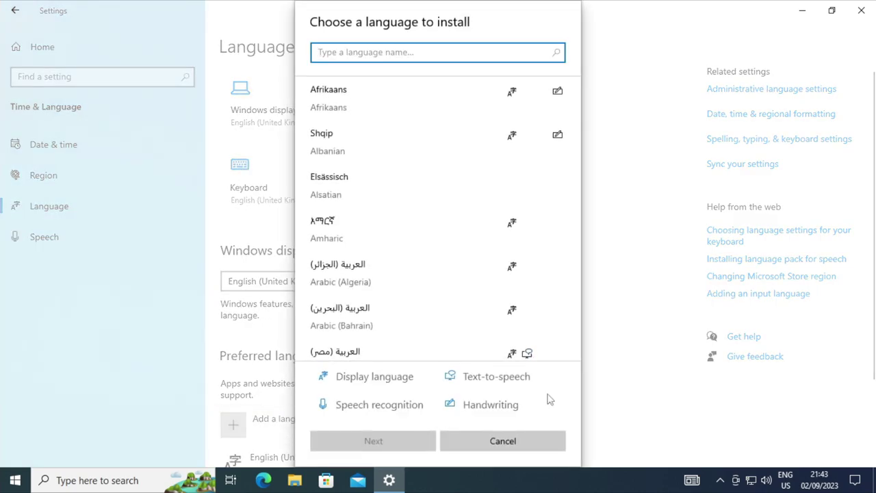
type("mongolian")
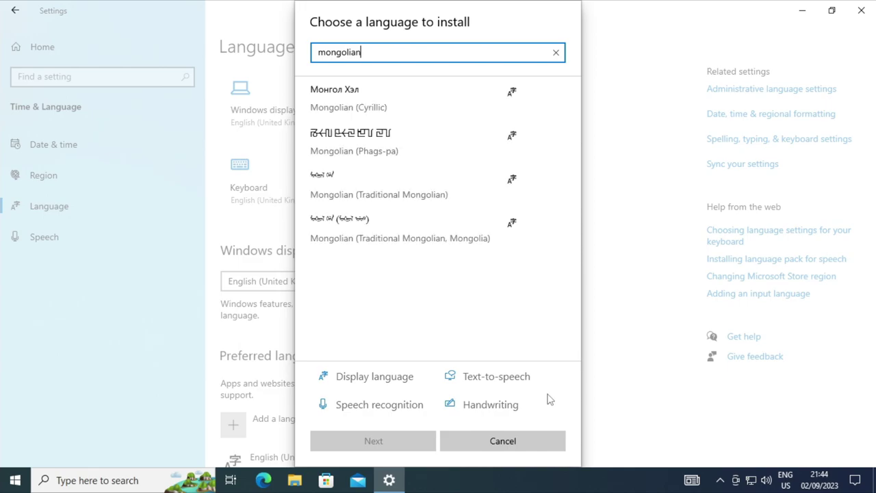
left_click(447, 189)
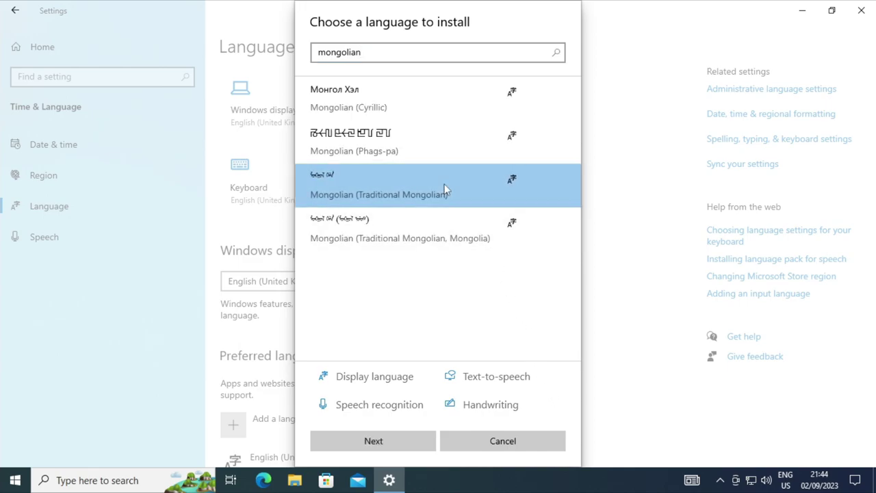
left_click(399, 446)
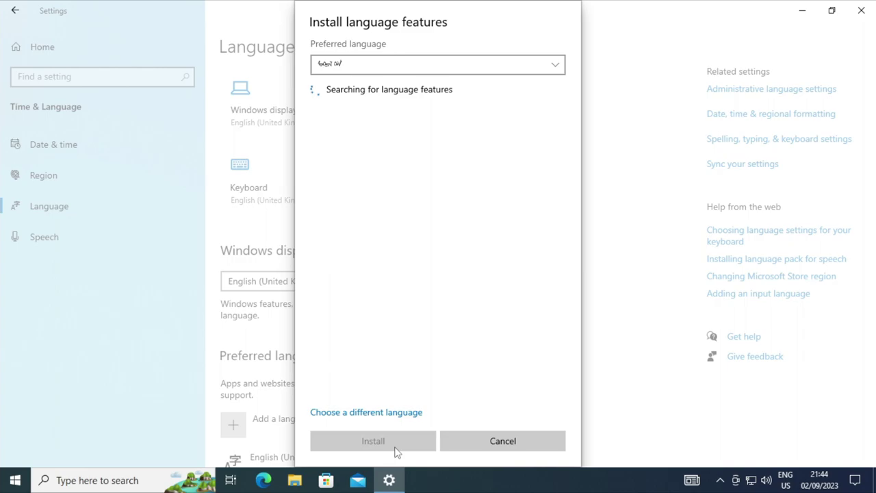
left_click(454, 147)
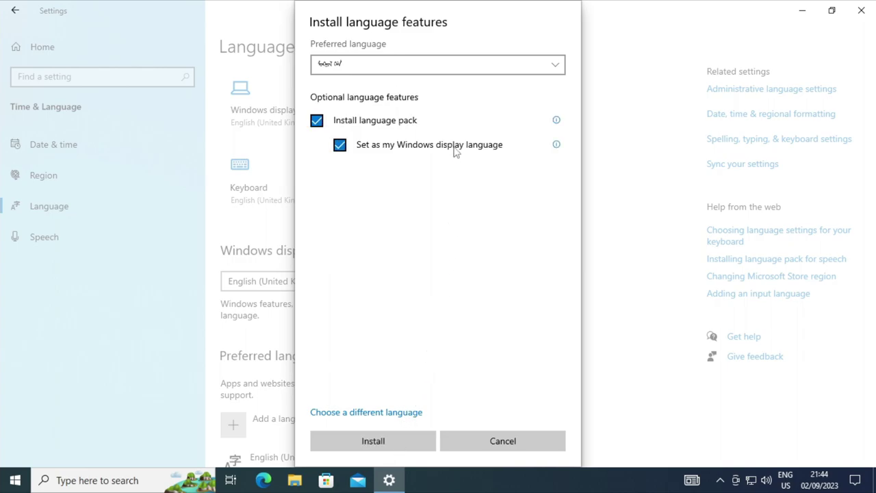
left_click(373, 440)
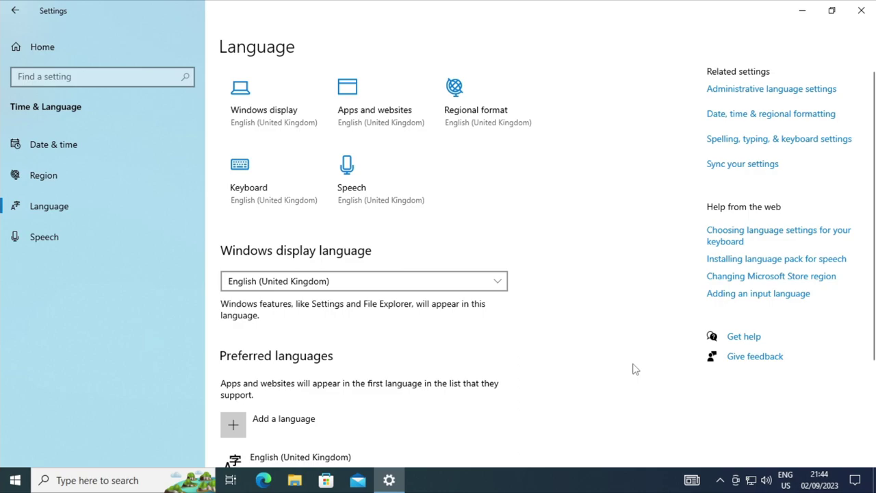
scroll(633, 370, "down", 3)
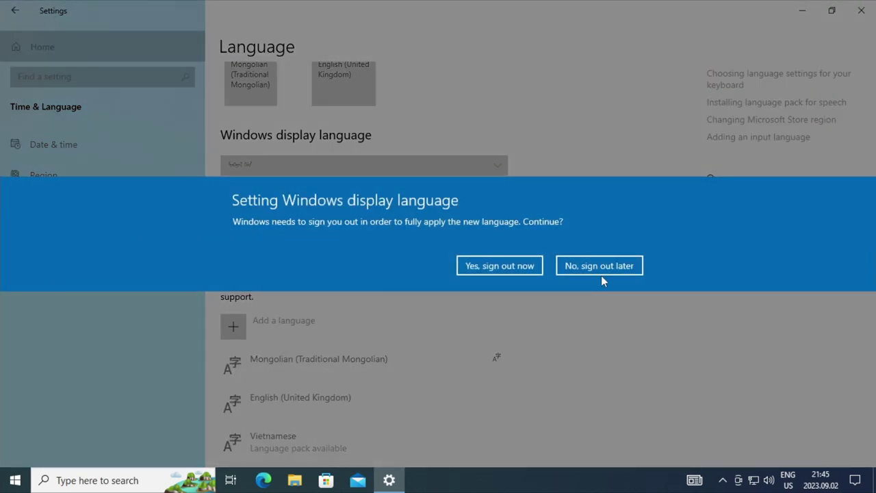
left_click(599, 268)
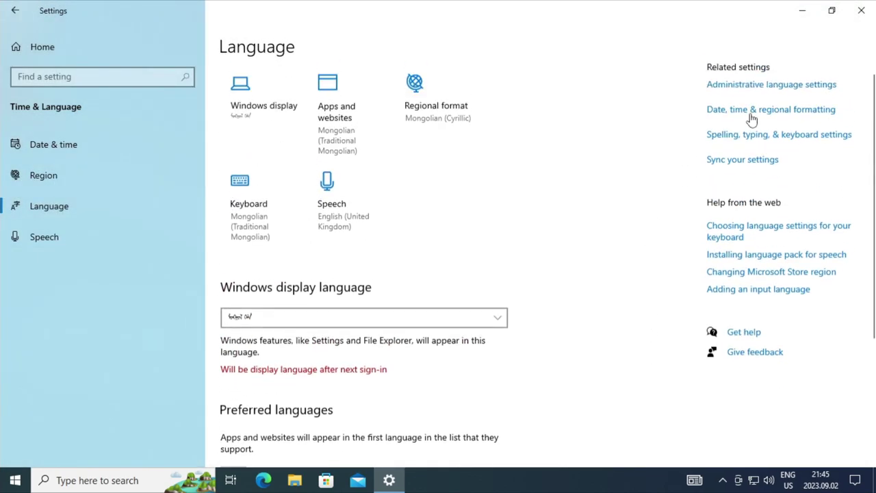
Open the welcome screen and new user accounts settings from the administrative language settings and arrange them beside a restored Settings window
left_click(790, 89)
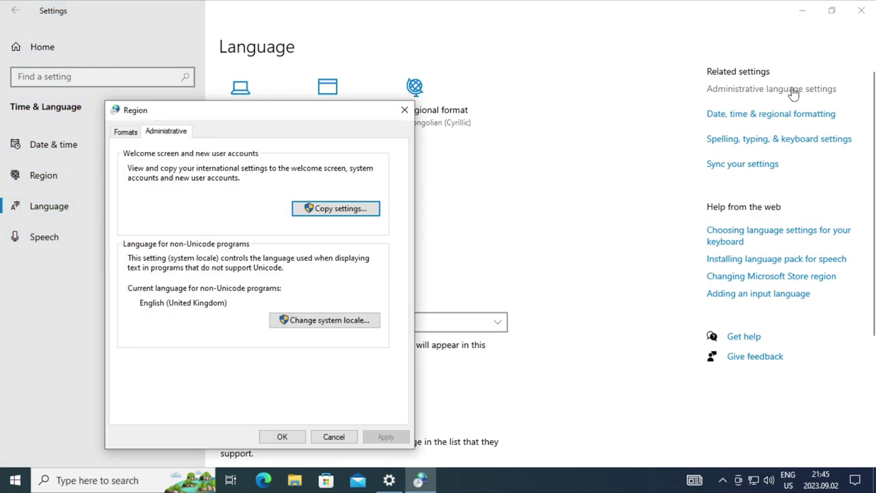
left_click(333, 208)
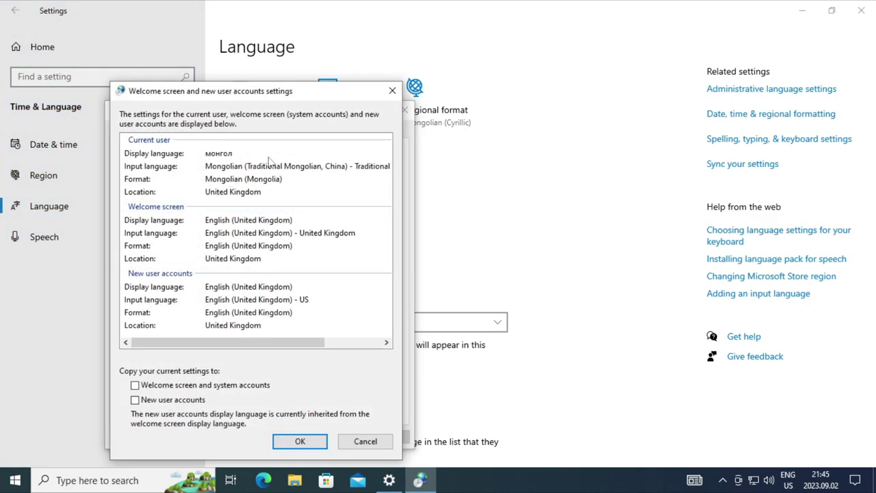
left_click_drag(199, 90, 553, 102)
left_click(677, 158)
left_click(587, 58)
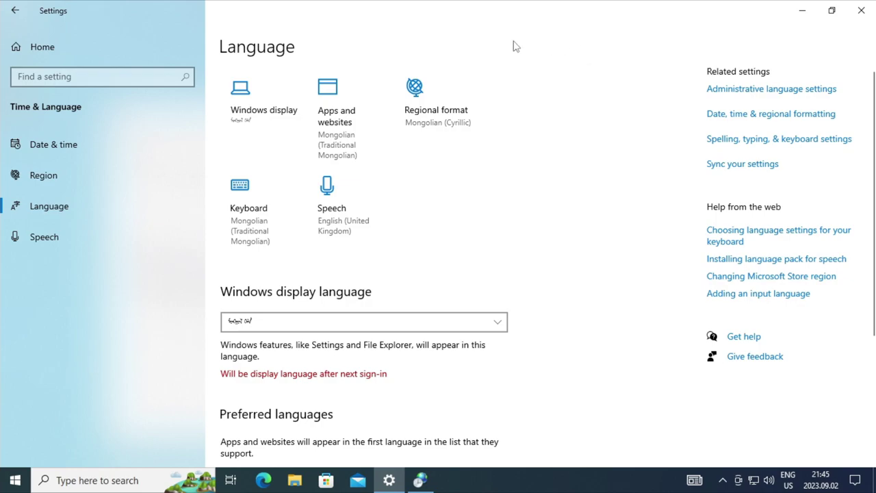
left_click_drag(387, 15, 609, 29)
left_click(540, 450)
left_click(593, 103)
left_click_drag(593, 103, 176, 98)
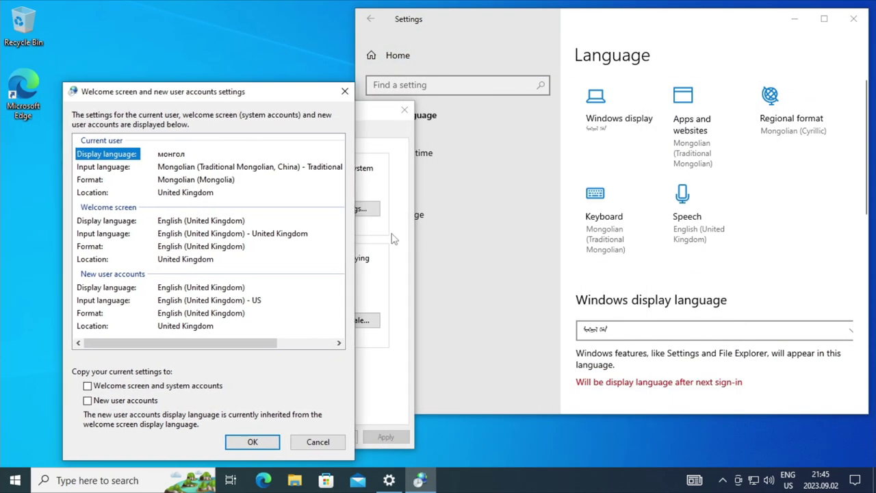
left_click_drag(260, 91, 424, 99)
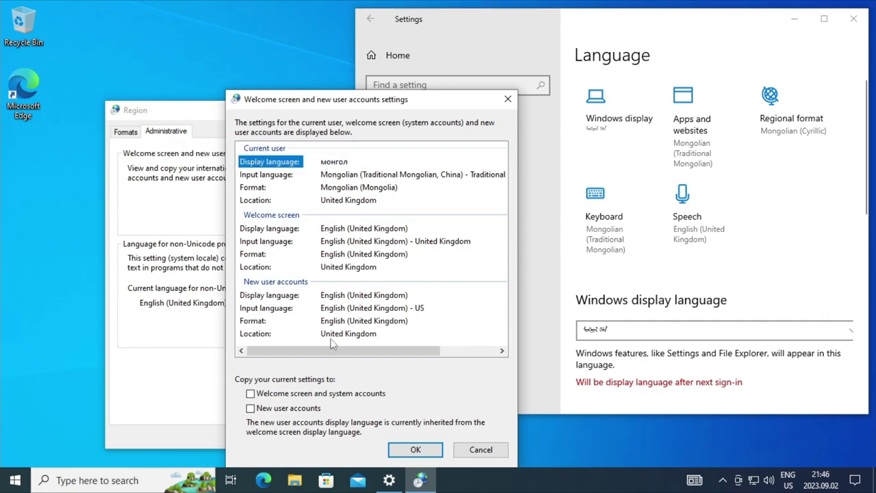
Copy the current language settings to the welcome screen, system accounts and new user accounts, and restart Windows
left_click(288, 409)
left_click(298, 395)
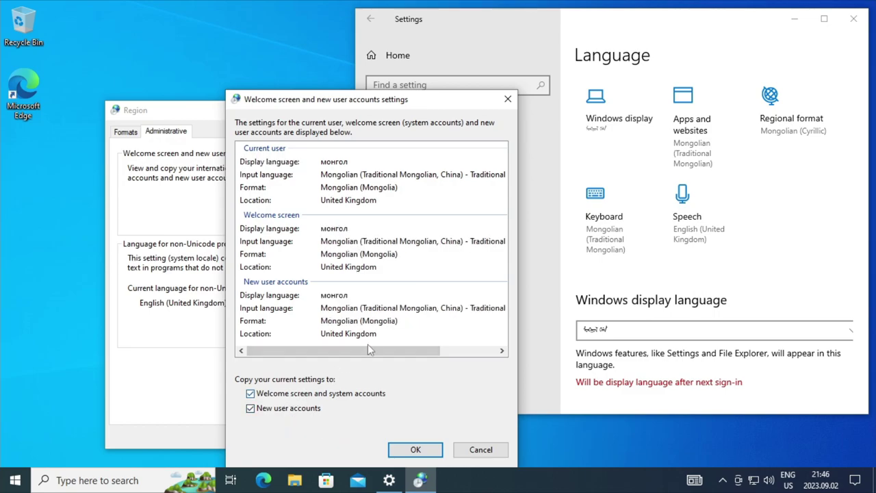
left_click(415, 450)
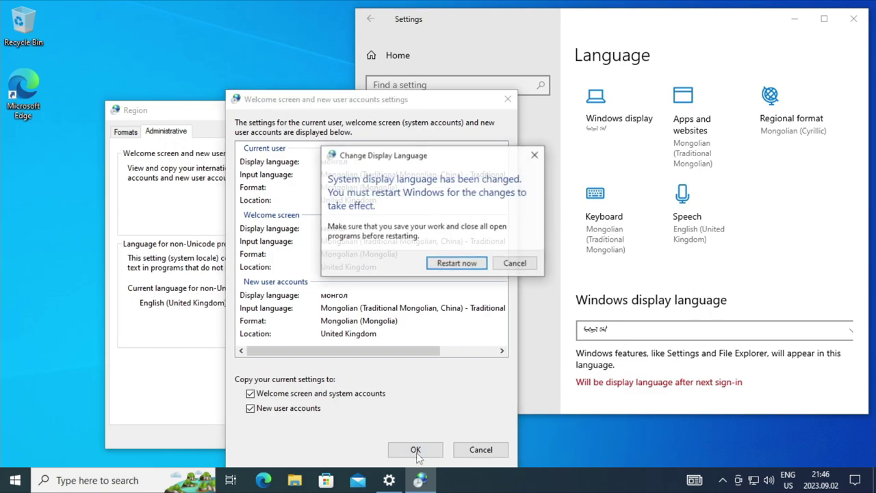
left_click(855, 20)
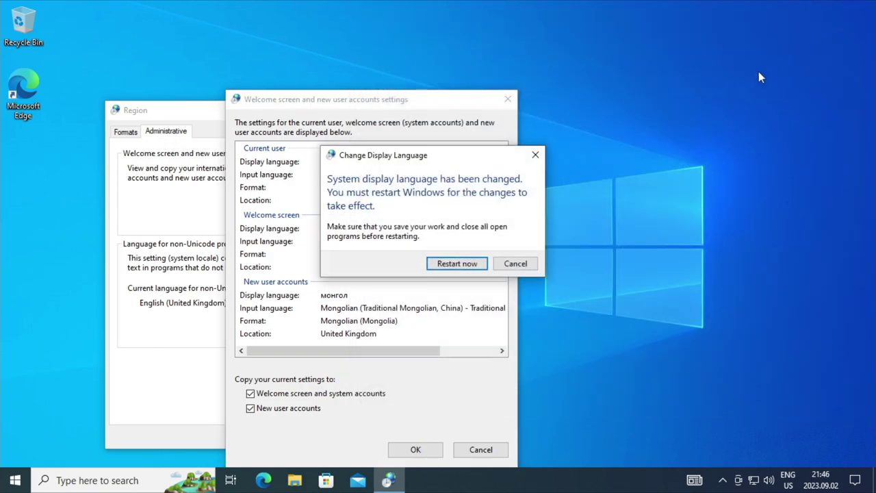
left_click(457, 263)
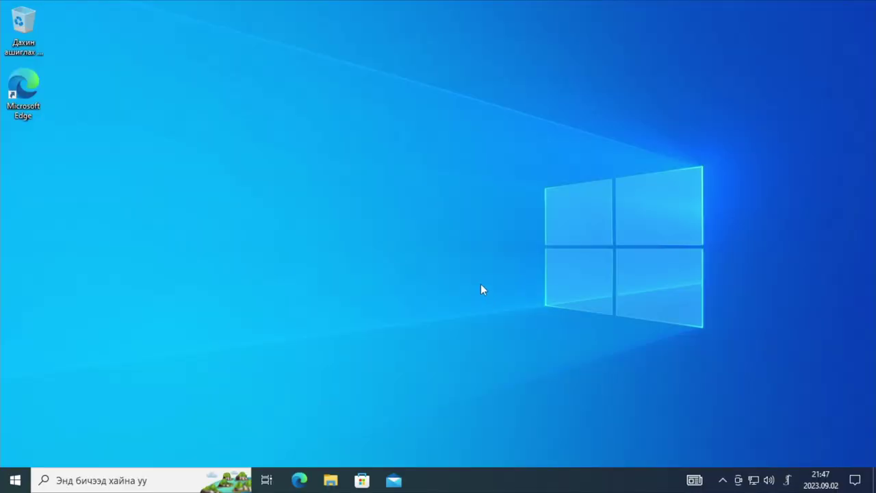
Refresh the desktop and look through the translated Start menu app list, expanding the system, accessories and accessibility folders
right_click(260, 118)
left_click(287, 157)
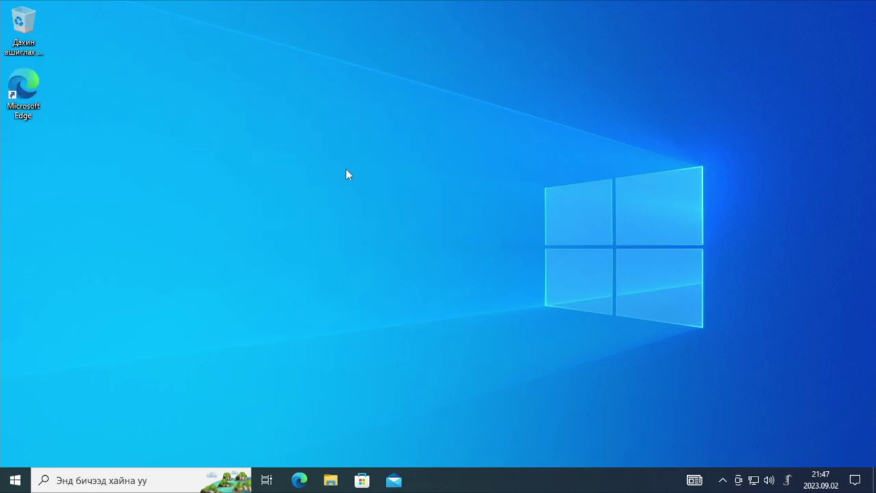
left_click(24, 484)
scroll(111, 258, "down", 15)
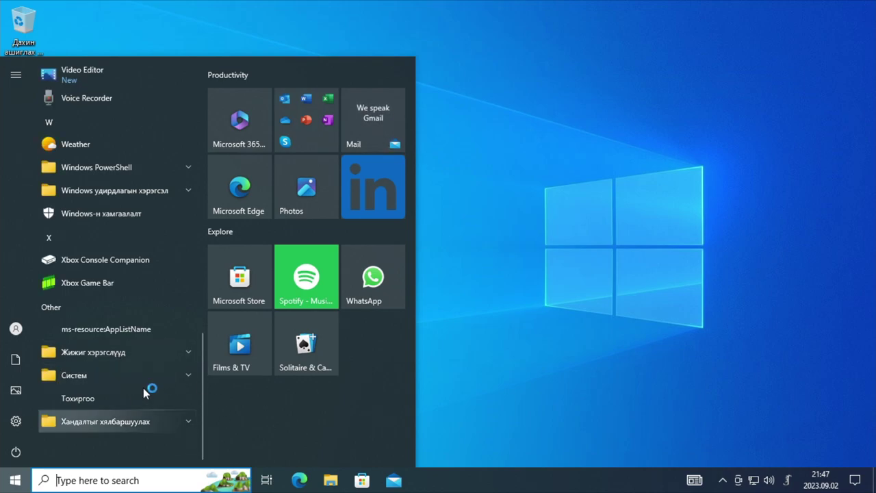
left_click(99, 375)
left_click(103, 354)
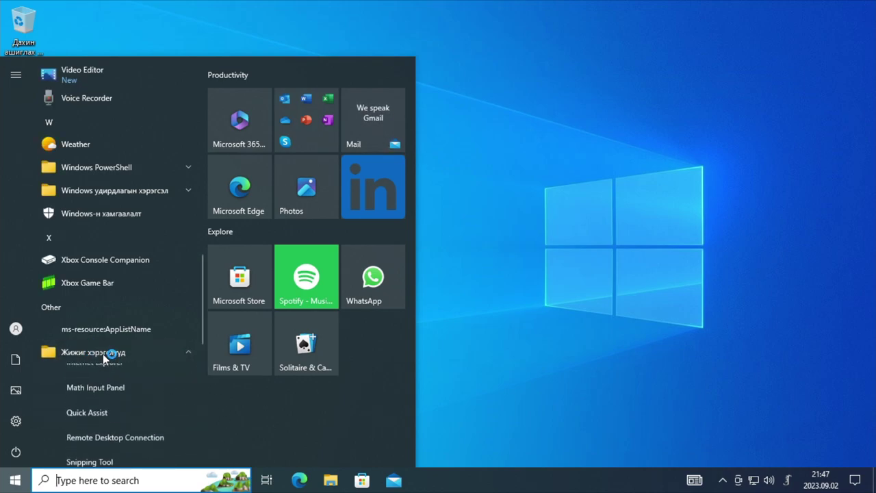
scroll(102, 330, "down", 8)
left_click(104, 335)
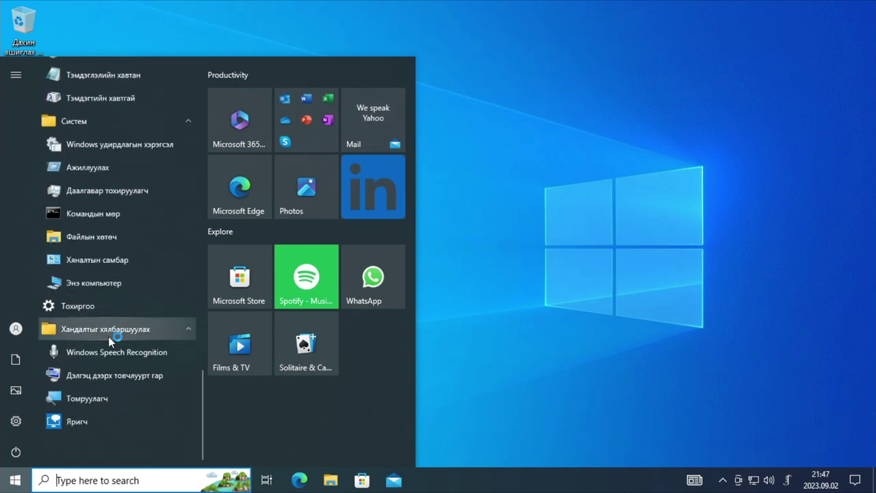
Look through earlier months in the taskbar calendar and return to the desktop
left_click(821, 479)
scroll(737, 181, "up", 8)
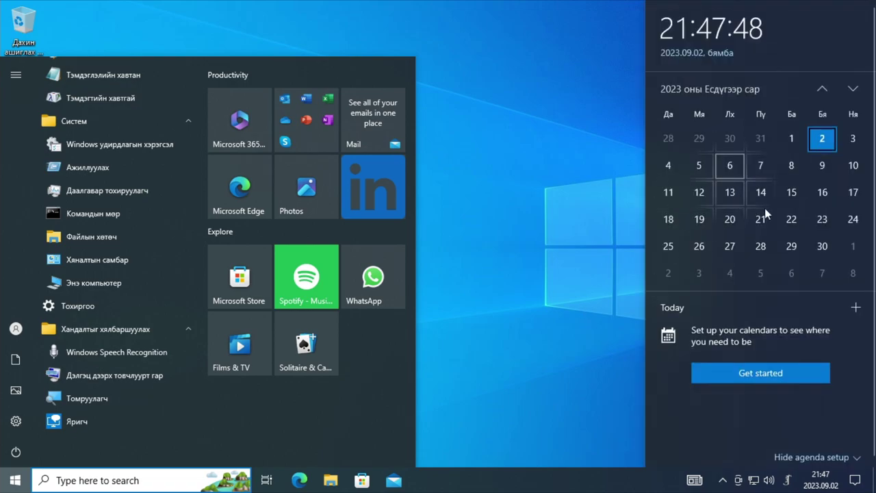
scroll(737, 181, "up", 4)
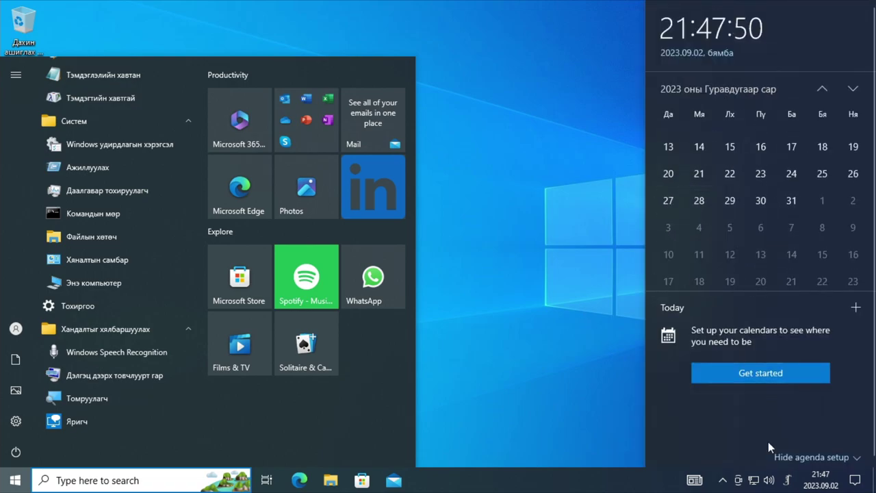
left_click(438, 273)
left_click(438, 243)
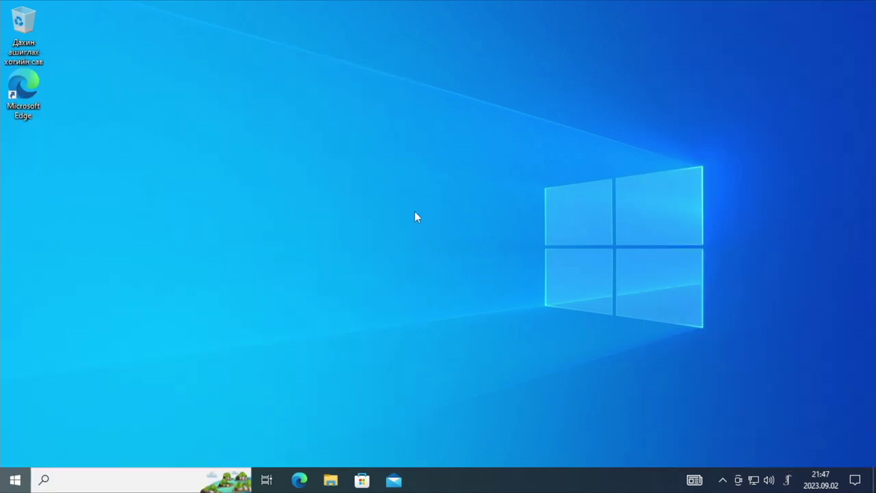
left_click_drag(360, 185, 758, 394)
Open Microsoft Edge, pass through its welcome pages without signing in or importing data, and close the browser
left_click(299, 479)
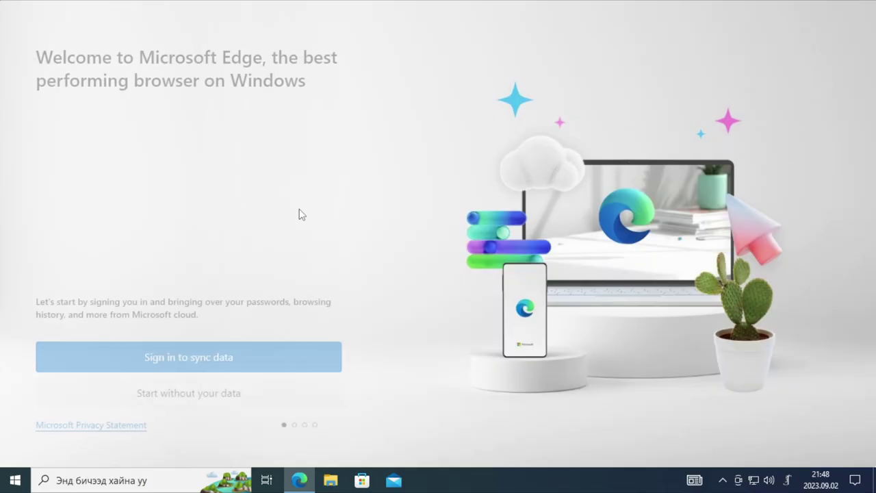
left_click(250, 402)
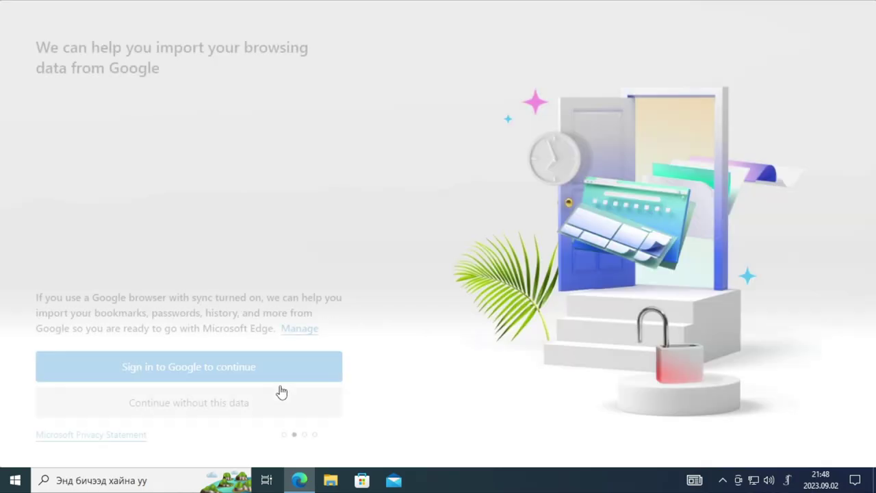
left_click(243, 402)
left_click(139, 394)
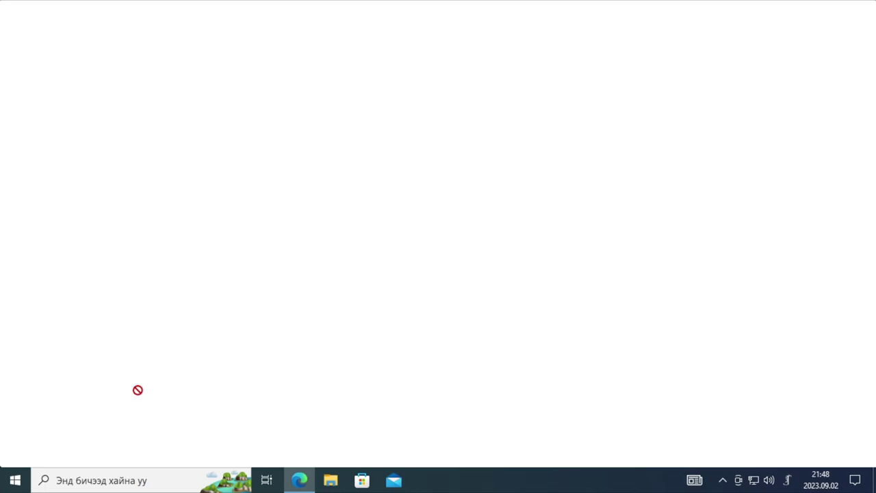
left_click(113, 364)
left_click(135, 400)
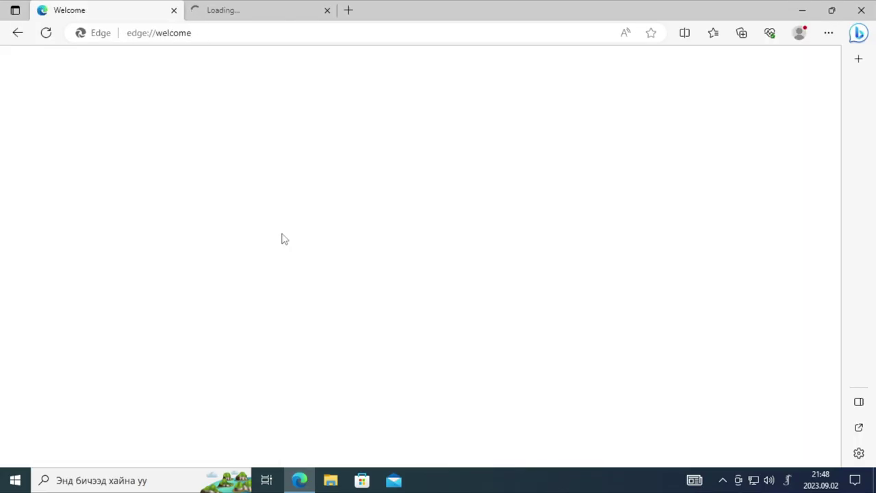
left_click(860, 10)
Open This PC in File Explorer and view the computer's system properties page
left_click(331, 479)
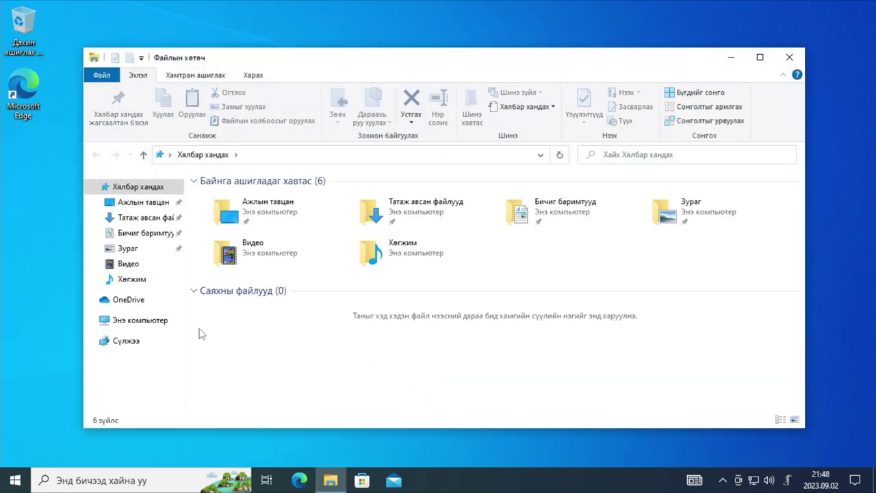
left_click(145, 320)
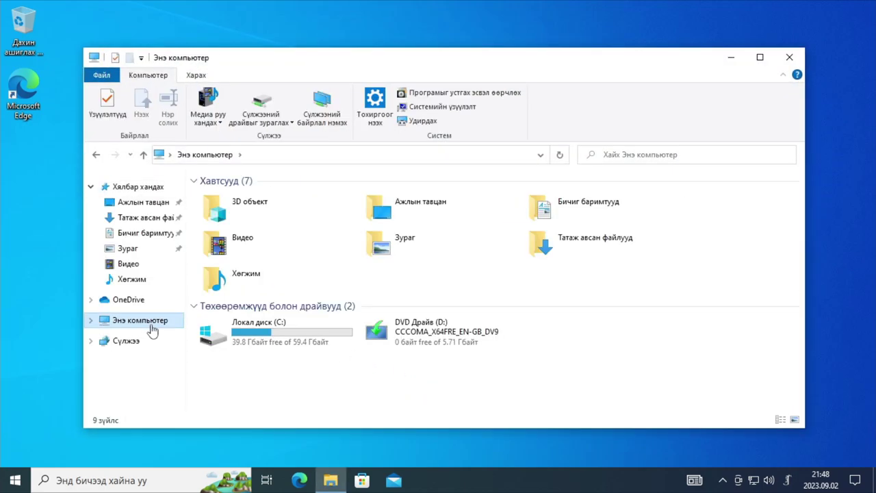
right_click(309, 370)
left_click(365, 360)
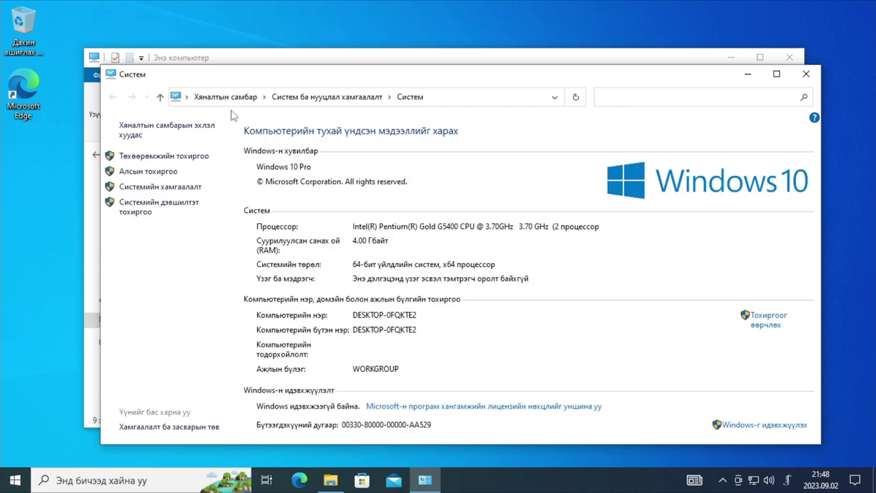
Open the Control Panel home page, look at Back up and Restore (Windows 7), and return to the category overview
left_click(214, 97)
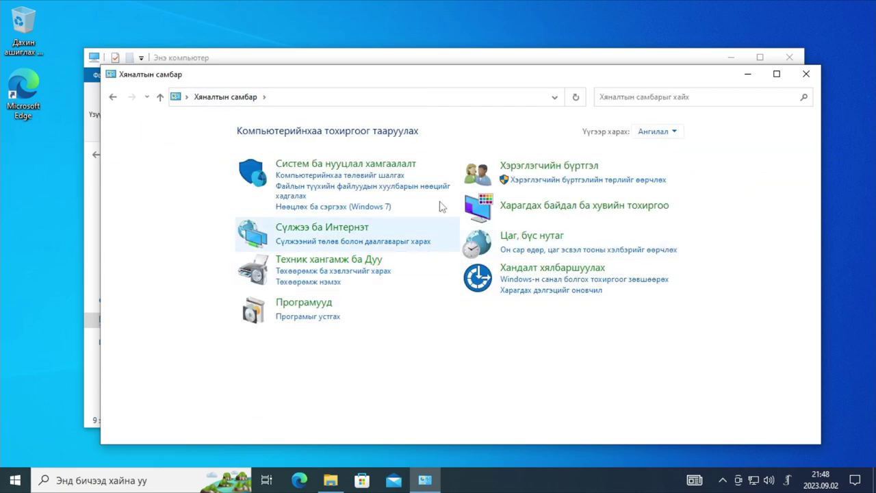
left_click(440, 166)
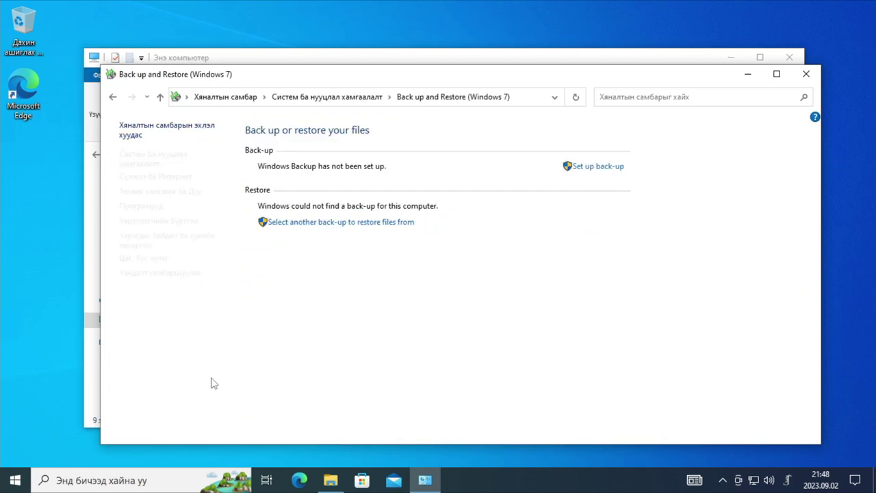
left_click(110, 95)
left_click(109, 96)
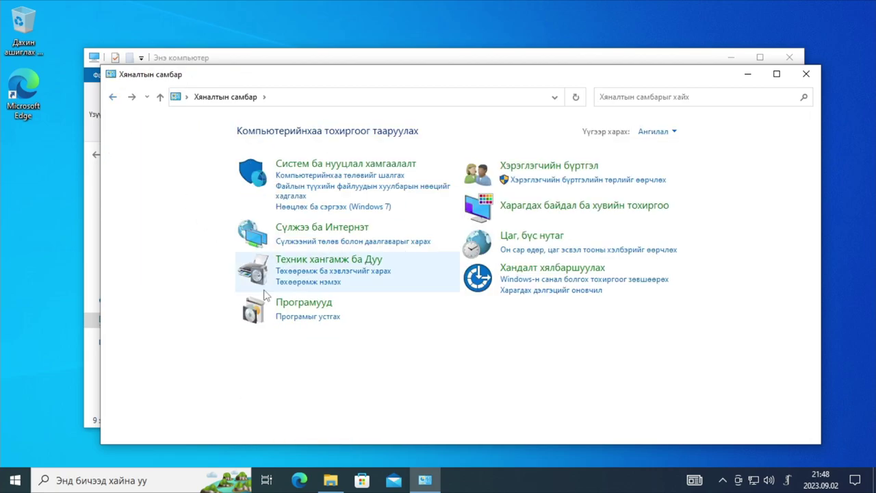
Switch Control Panel to large icons, look through the Programs section of Troubleshooting, and return to all items
left_click(658, 132)
left_click(673, 166)
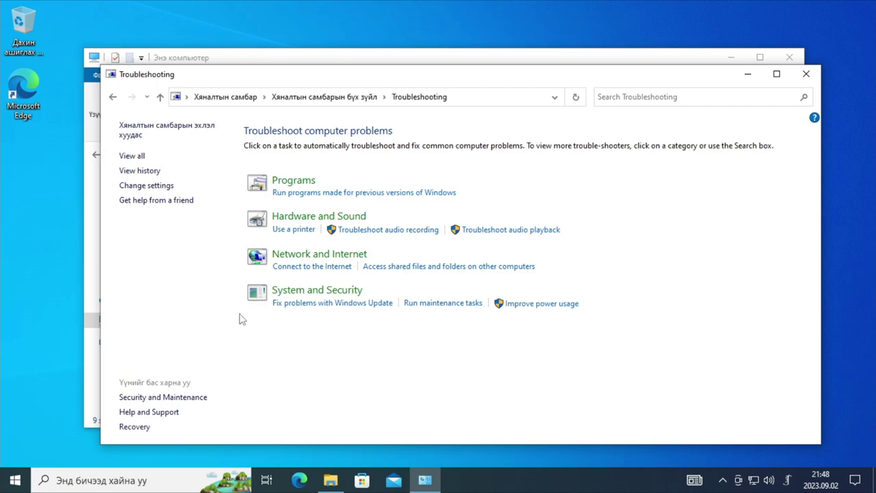
left_click(510, 181)
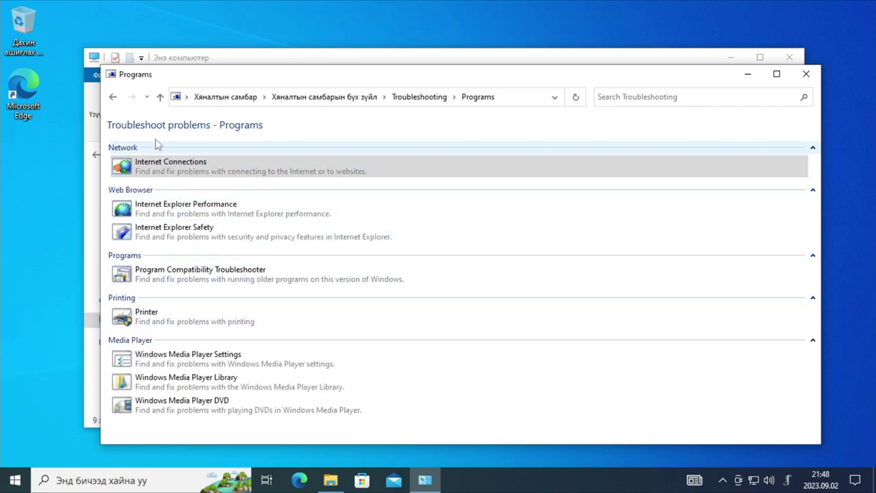
left_click(114, 96)
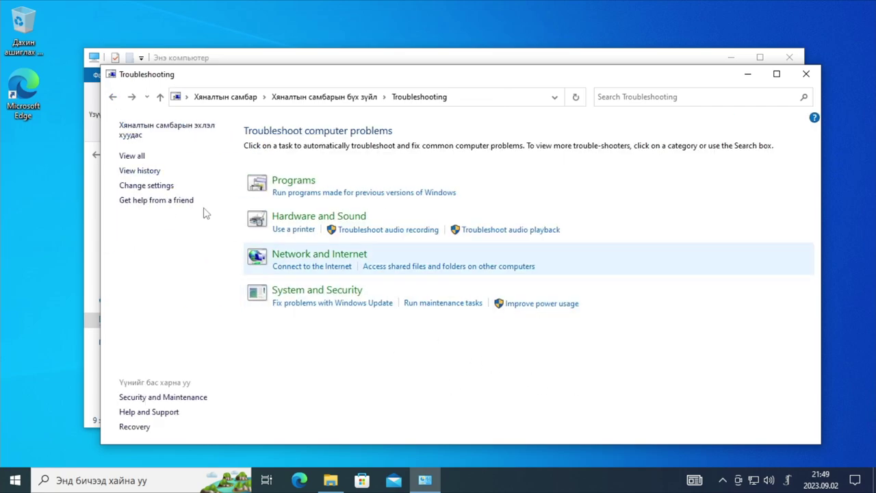
left_click(113, 98)
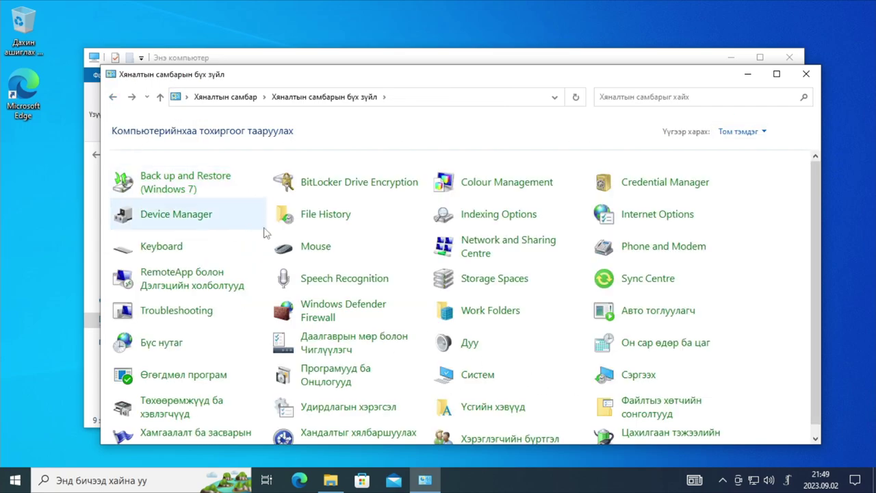
Look through the date and time dialog, its date and time change window and the regional calendar formats, cancelling each without changes
left_click(702, 344)
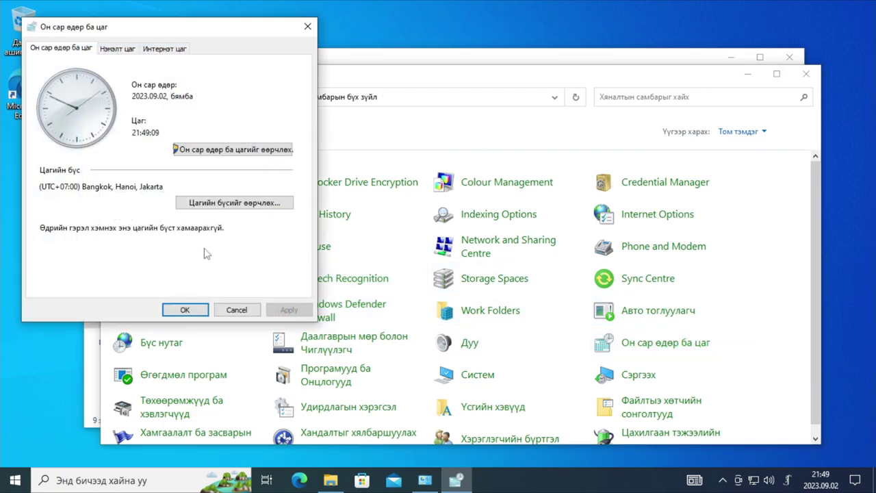
left_click(230, 152)
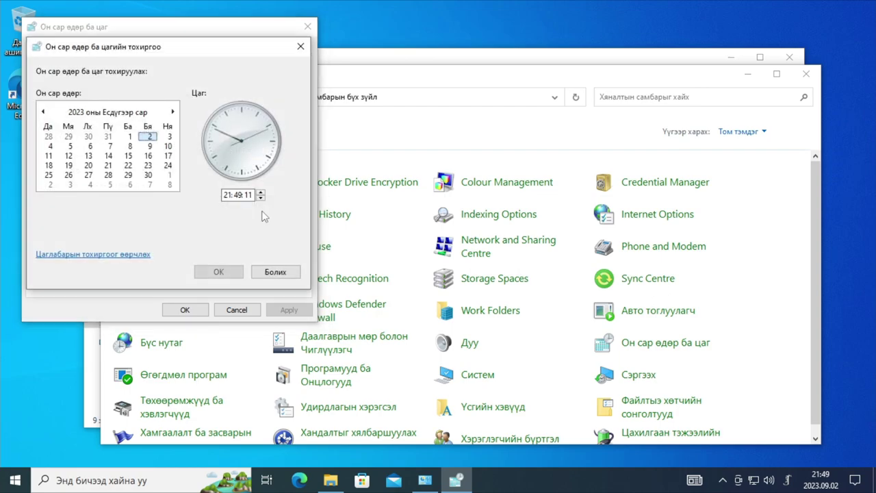
left_click(121, 254)
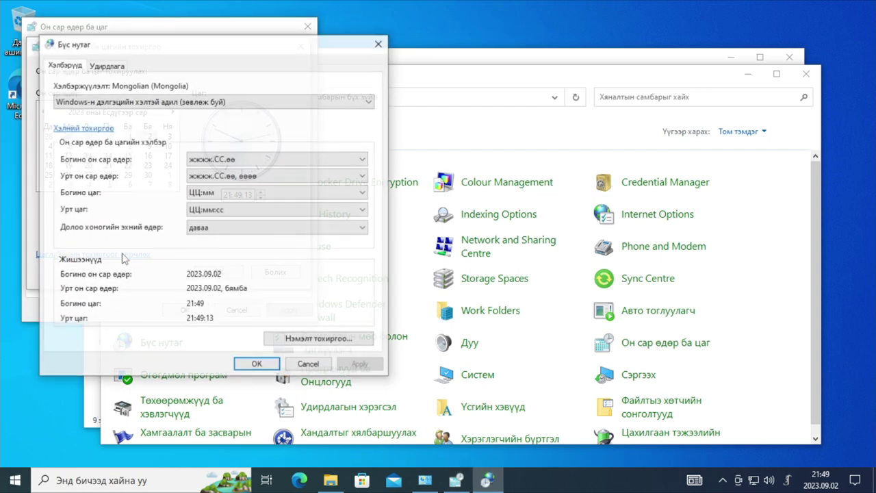
left_click(308, 365)
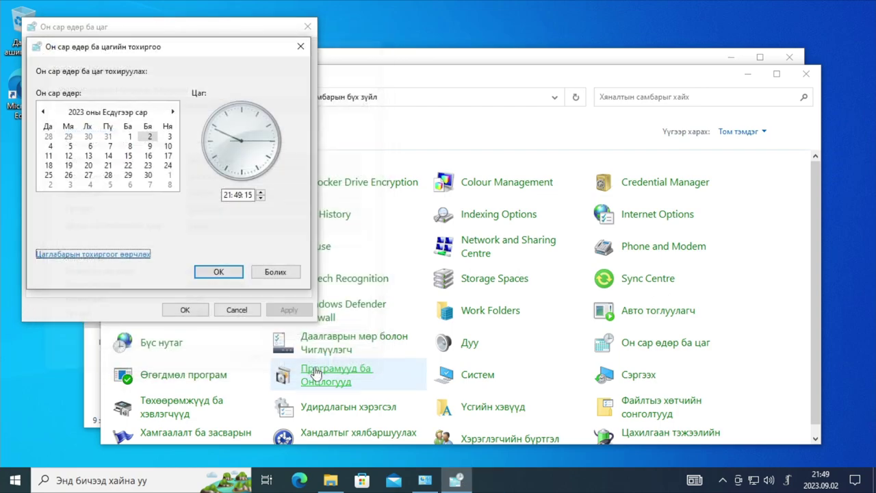
left_click(232, 308)
left_click(235, 309)
View the Network and Sharing Centre and BitLocker Drive Encryption pages, returning to all Control Panel items after each
scroll(518, 249, "down", 1)
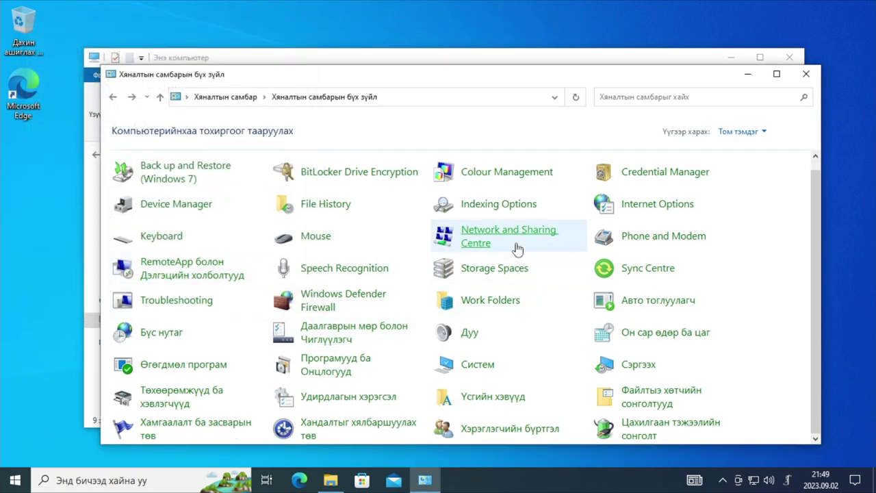
left_click(518, 249)
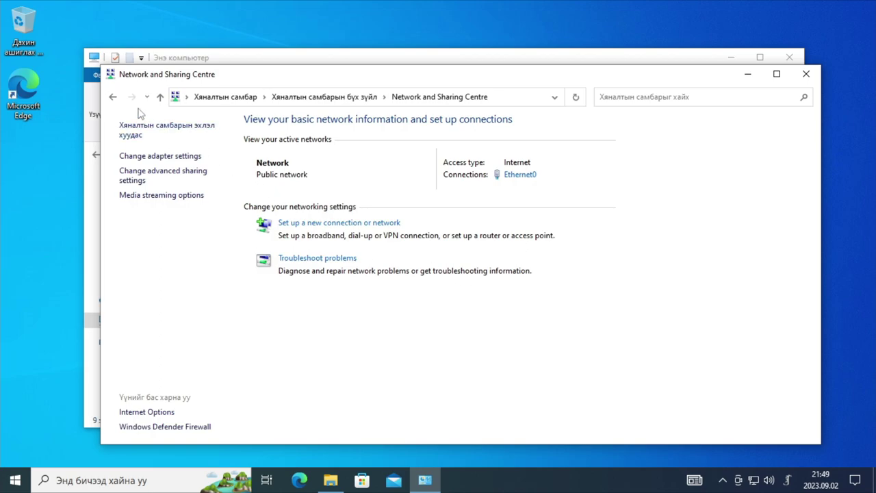
left_click(113, 97)
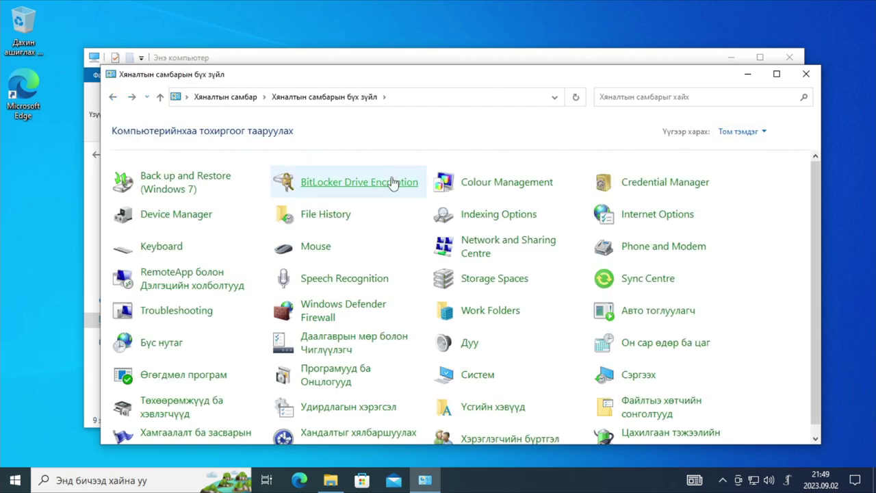
left_click(393, 183)
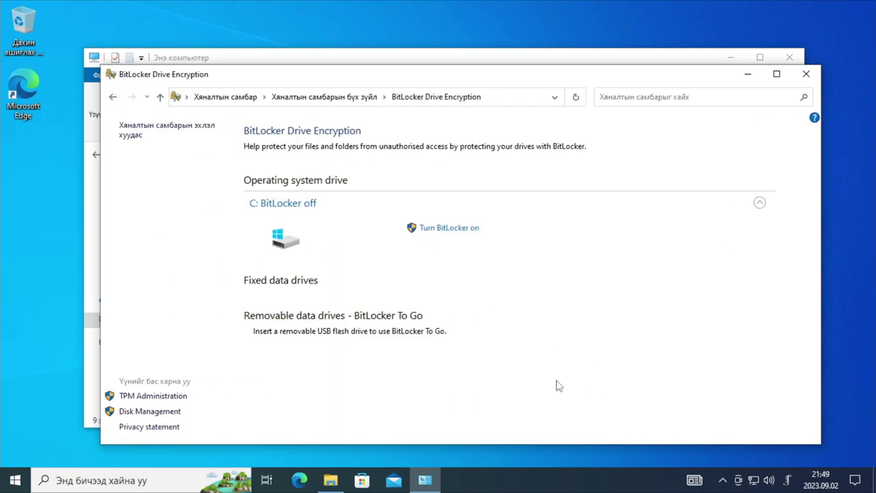
left_click(113, 96)
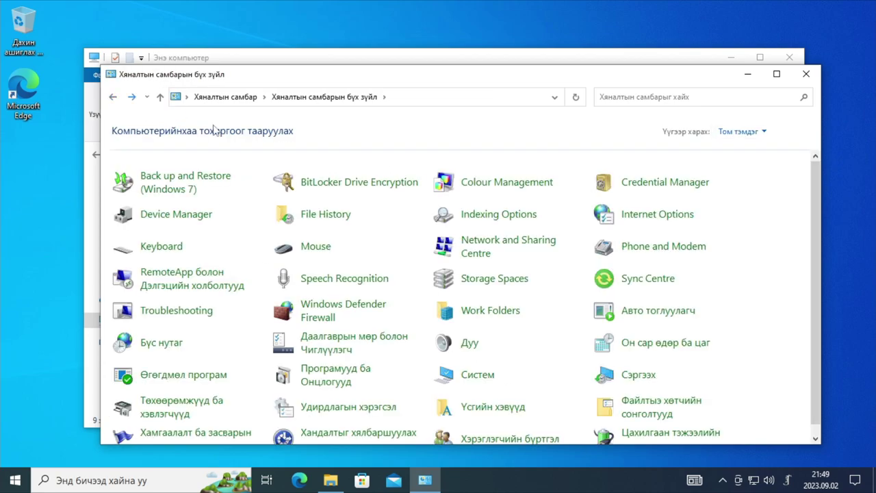
Look at the Colour Management, Credential Manager and File History items of Control Panel
left_click(525, 191)
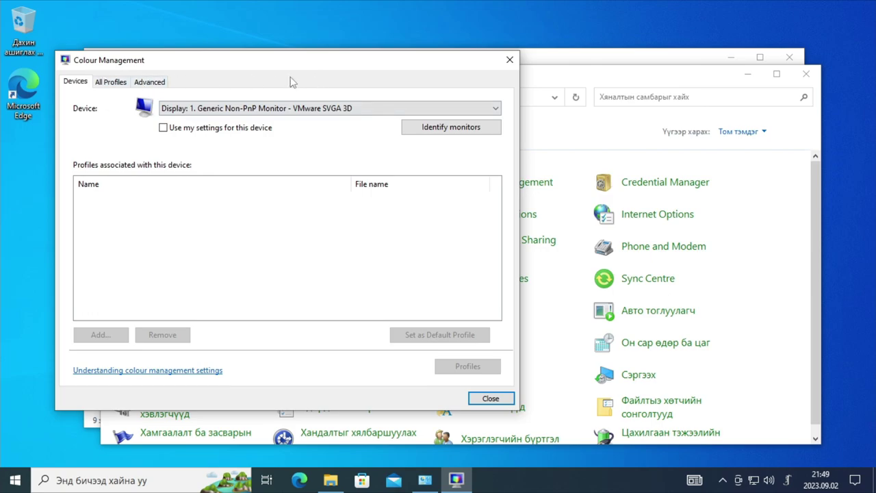
left_click(510, 60)
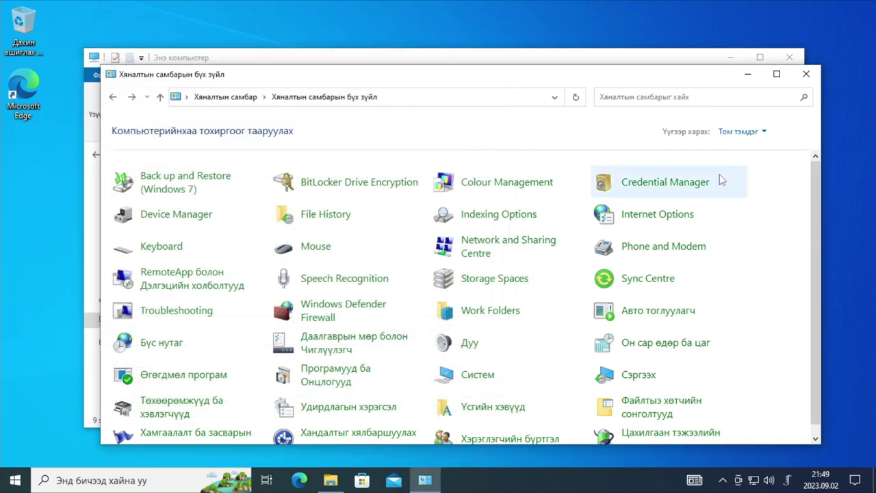
left_click(719, 180)
left_click(113, 97)
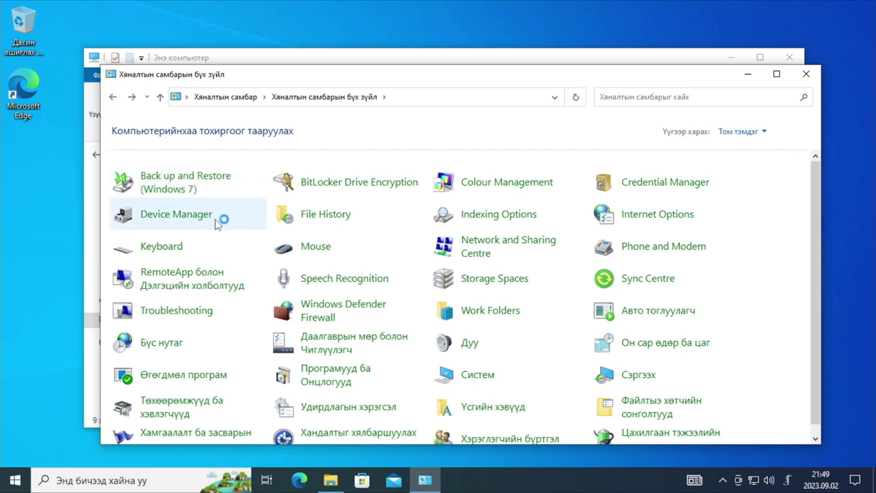
left_click(351, 214)
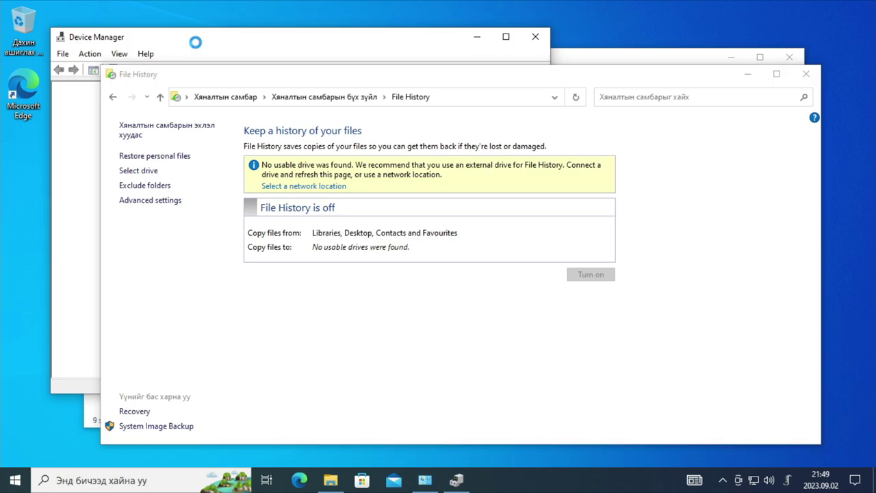
Examine Device Manager, expanding the network adapter, software device, monitor, sound and battery categories
left_click(507, 351)
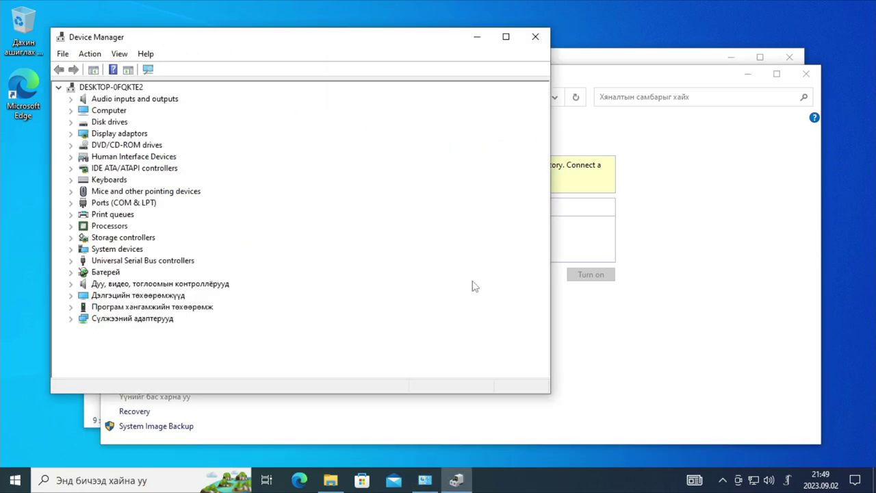
double_click(164, 317)
left_click(157, 309)
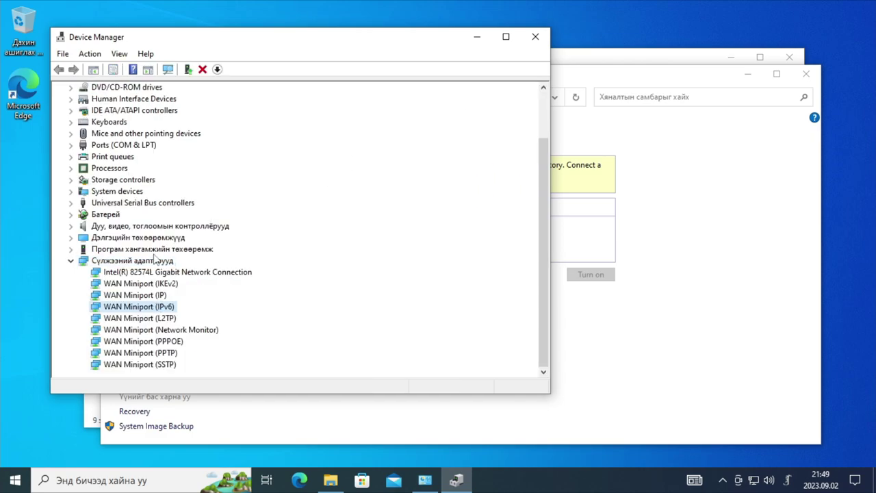
double_click(157, 249)
double_click(164, 231)
double_click(162, 227)
double_click(109, 214)
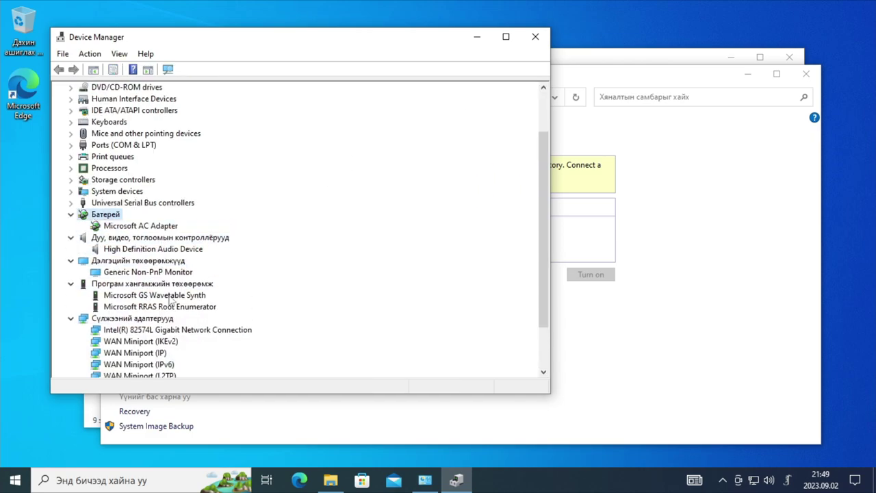
scroll(135, 188, "down", 1)
scroll(135, 185, "up", 2)
Close the Device Manager, Control Panel and File Explorer windows to return to the desktop
left_click(535, 37)
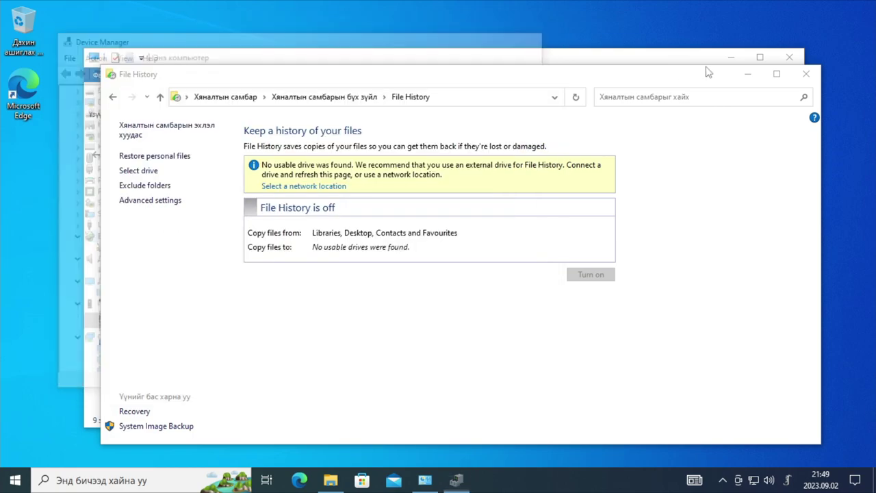
left_click(805, 73)
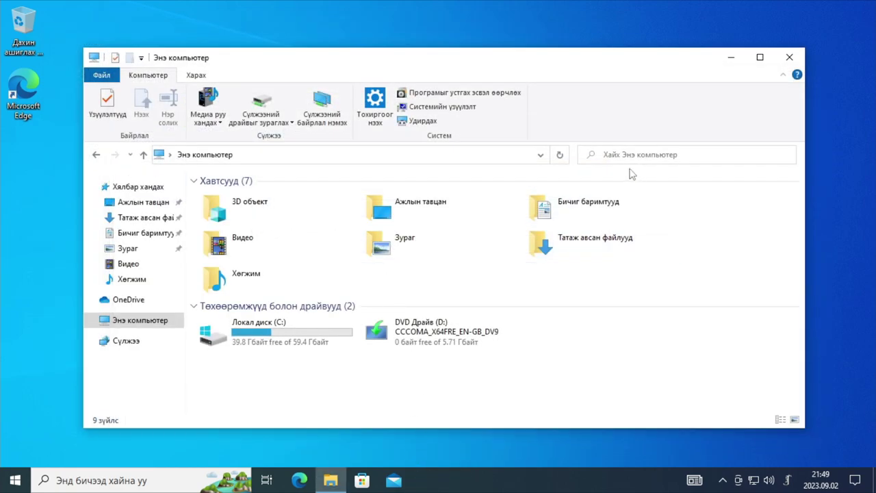
left_click(788, 57)
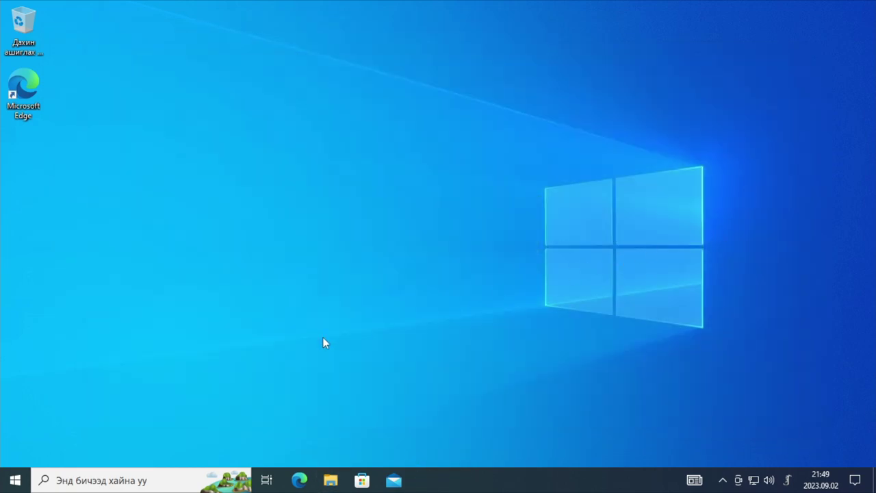
Open Windows Settings maximised and look at the Personalisation background page and the System display page
left_click(14, 479)
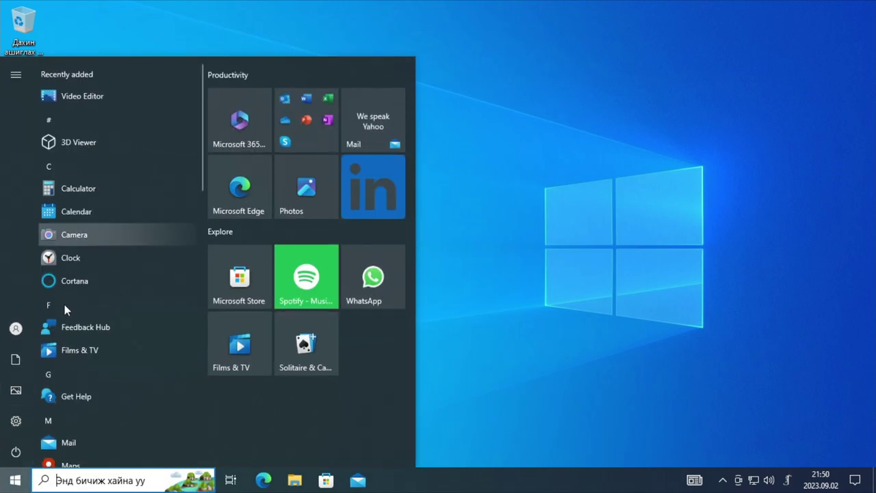
left_click(15, 422)
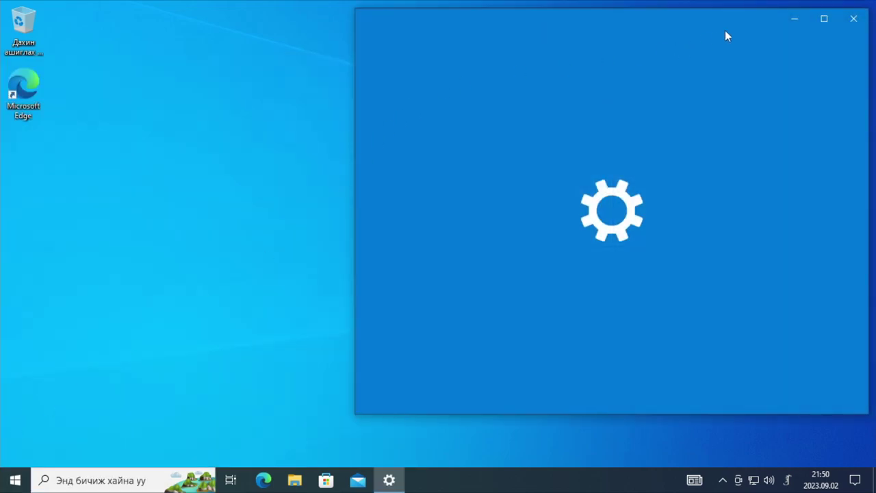
left_click(824, 19)
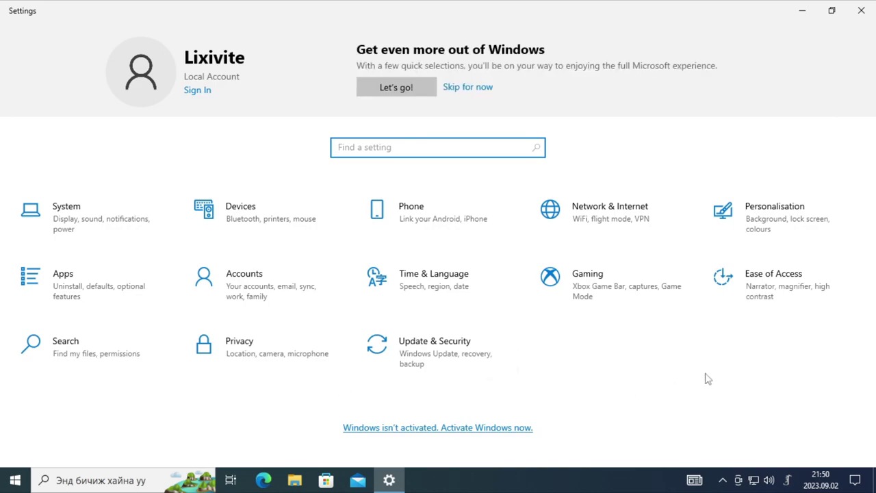
left_click(773, 233)
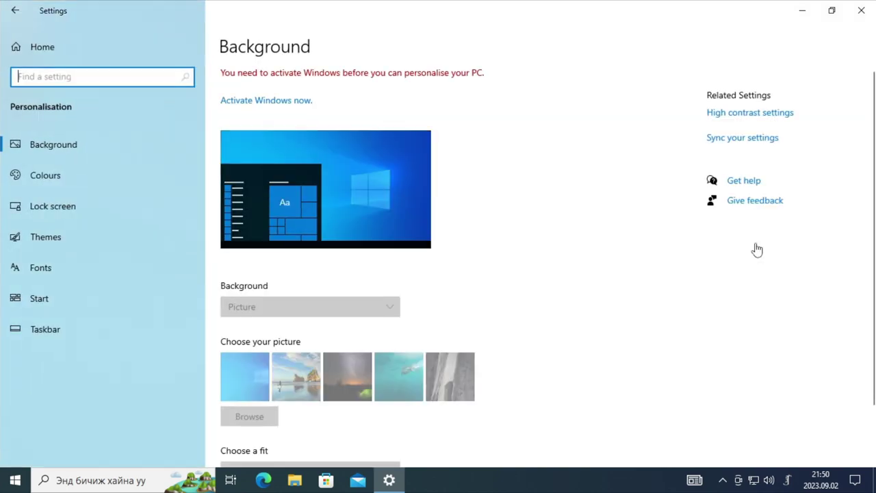
left_click(15, 10)
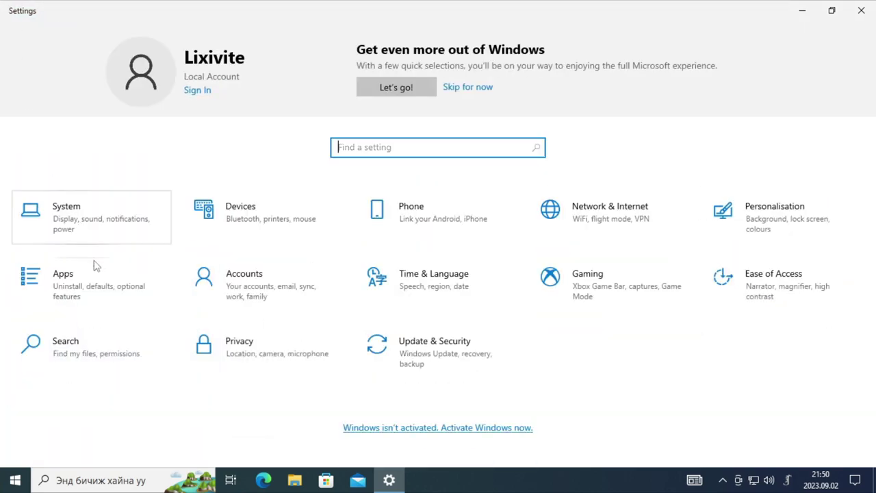
left_click(86, 218)
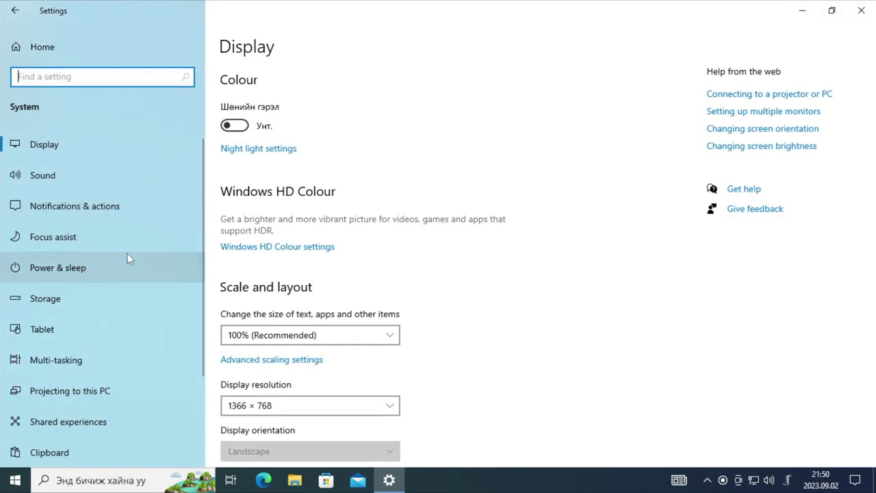
Look through the rest of the Display page and the System page list, and return to the Settings home
scroll(570, 249, "down", 3)
scroll(133, 327, "down", 2)
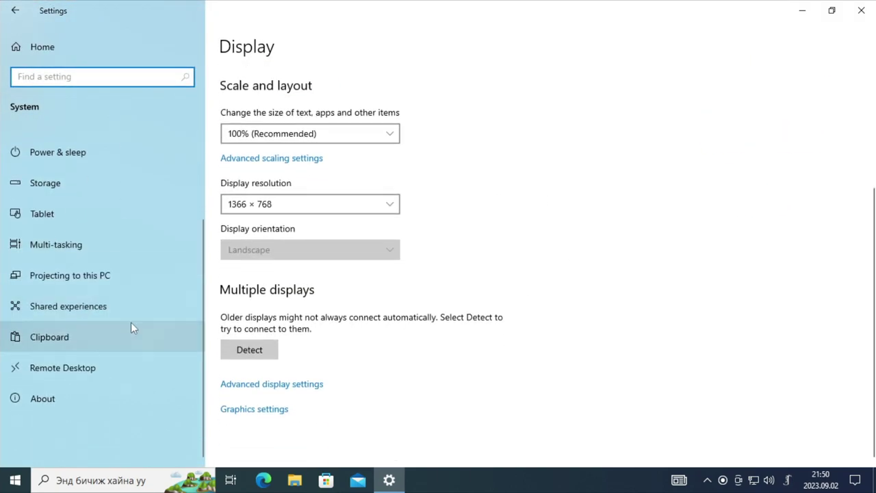
scroll(82, 270, "up", 2)
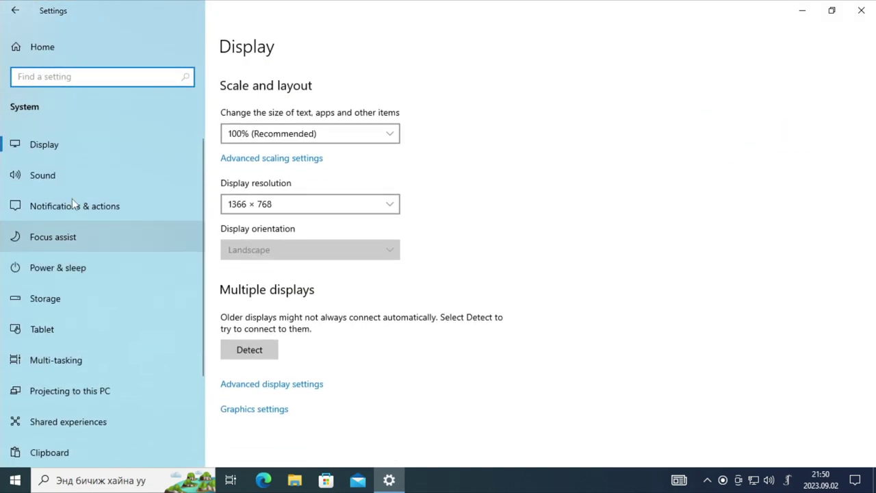
left_click(17, 11)
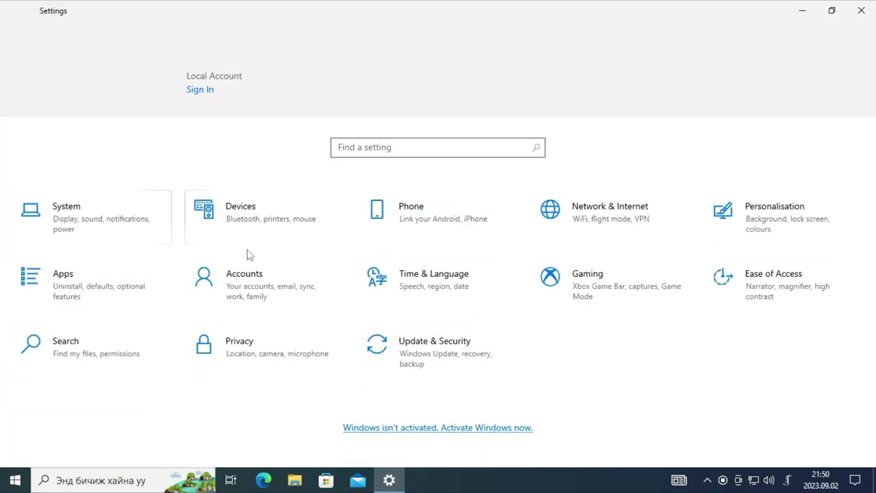
Look at the Language page of Time & Language, including the Mongolian (Traditional Mongolian) entry under preferred languages
left_click(473, 288)
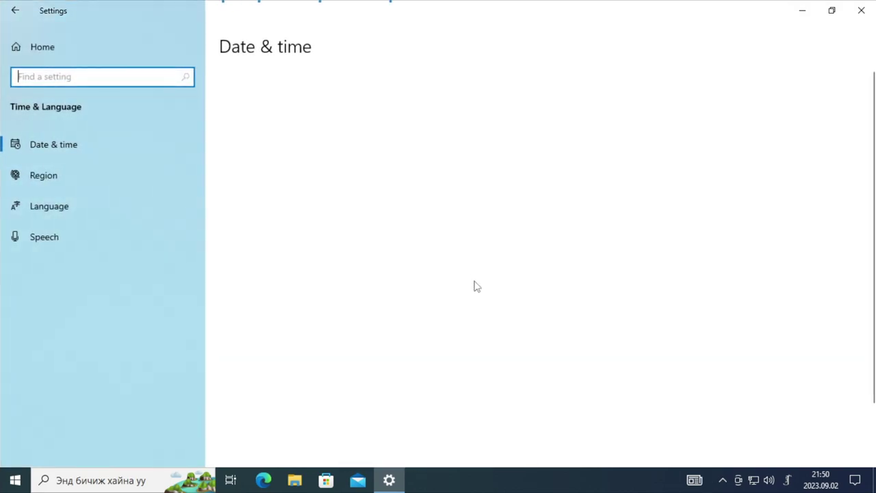
left_click(64, 205)
scroll(595, 369, "down", 3)
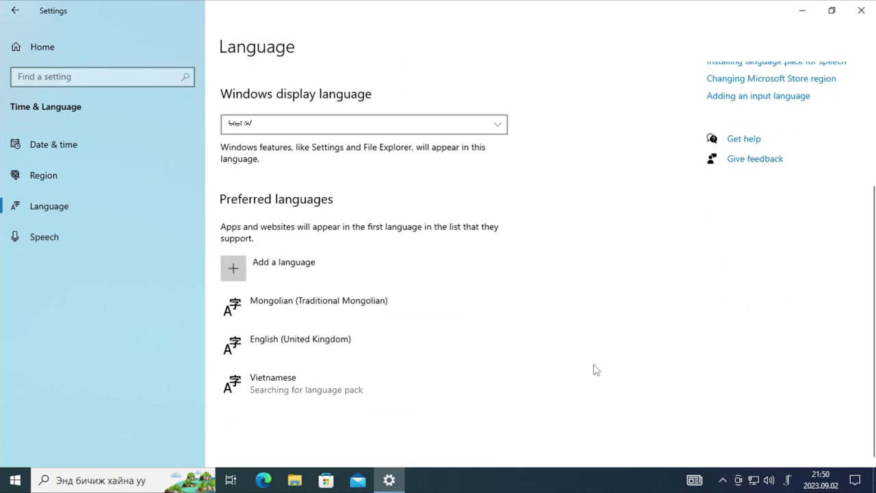
left_click(333, 308)
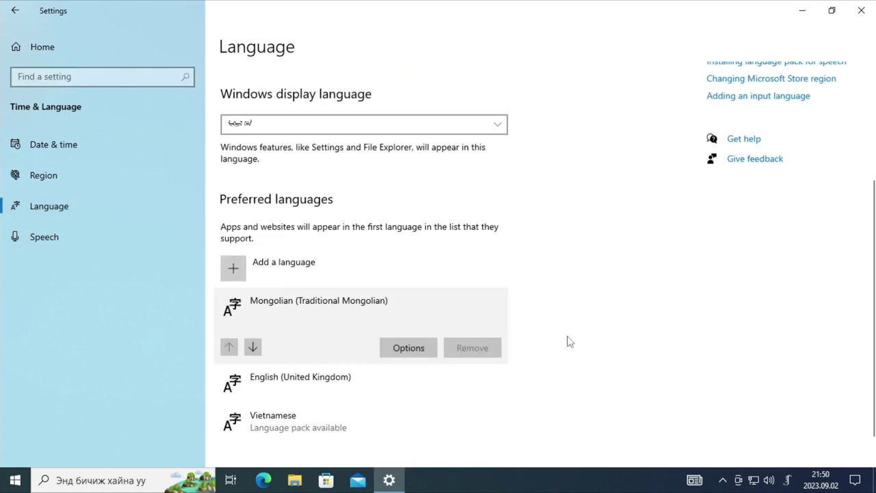
scroll(568, 341, "up", 3)
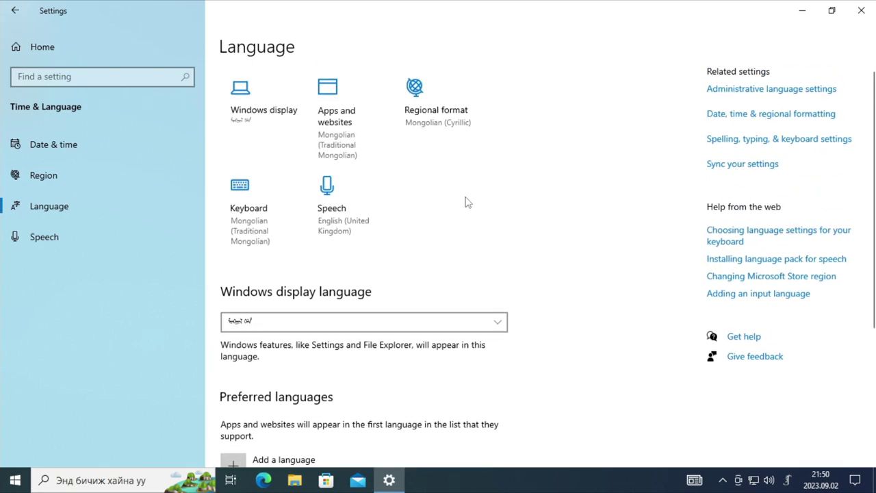
Set the regional format to Mongolian (Traditional Mongolian, China) on the Region page
left_click(87, 185)
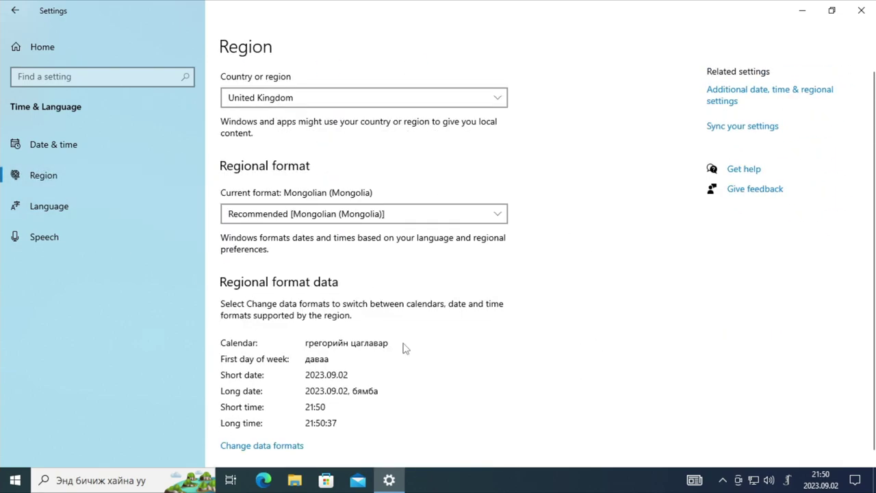
left_click(303, 217)
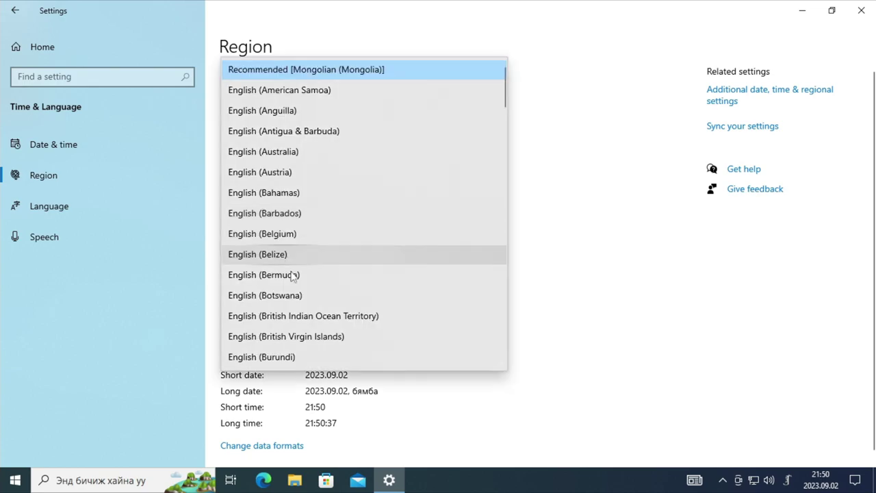
scroll(342, 290, "down", 20)
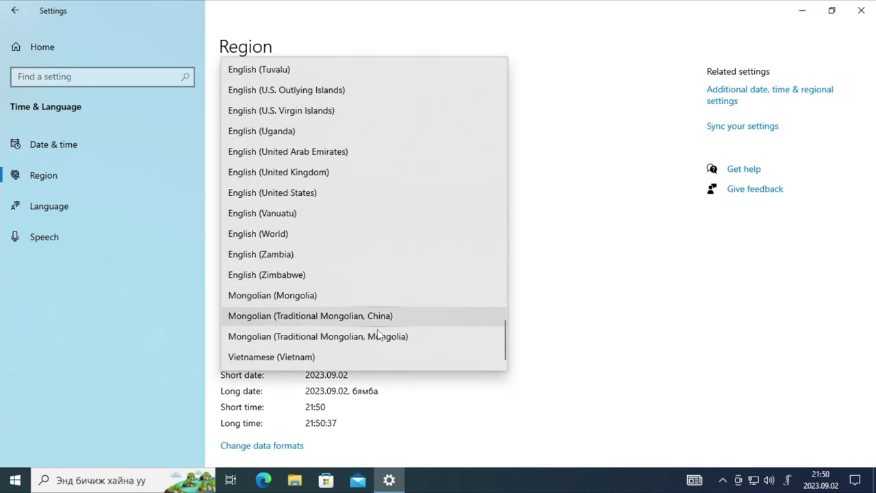
left_click(338, 315)
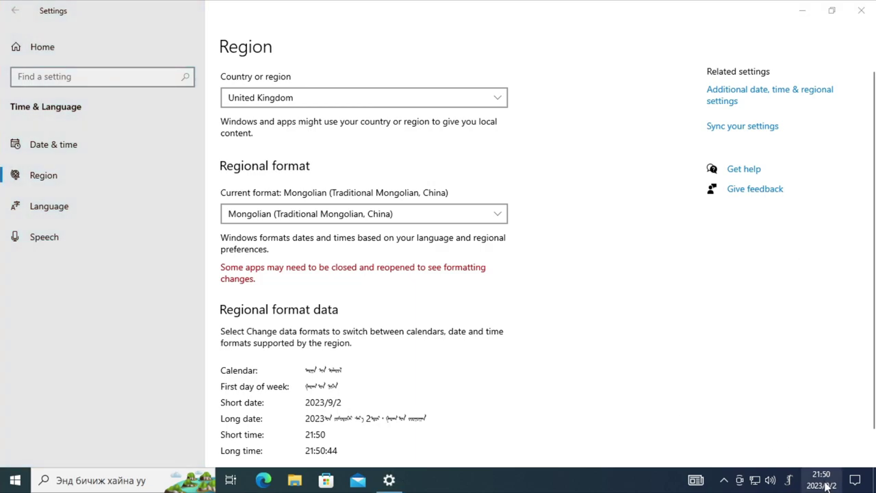
Check the taskbar calendar and the Language page with the new regional format, and close Settings
left_click(821, 479)
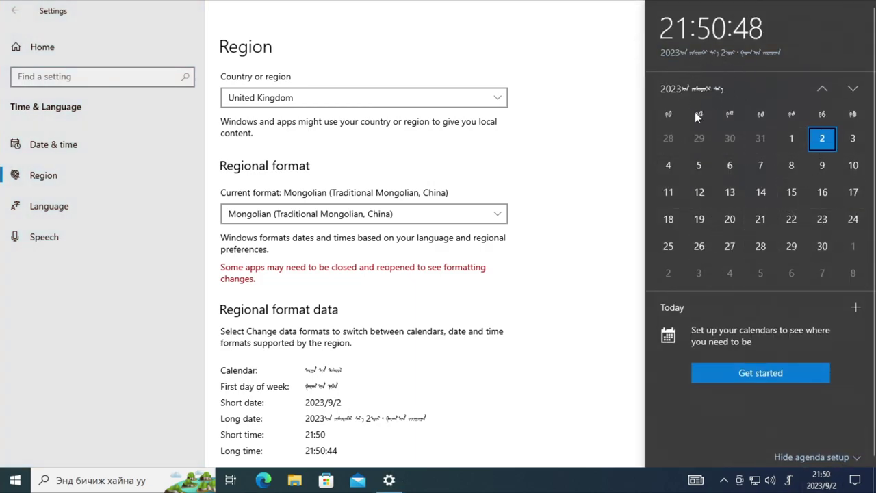
left_click(452, 438)
scroll(673, 351, "down", 1)
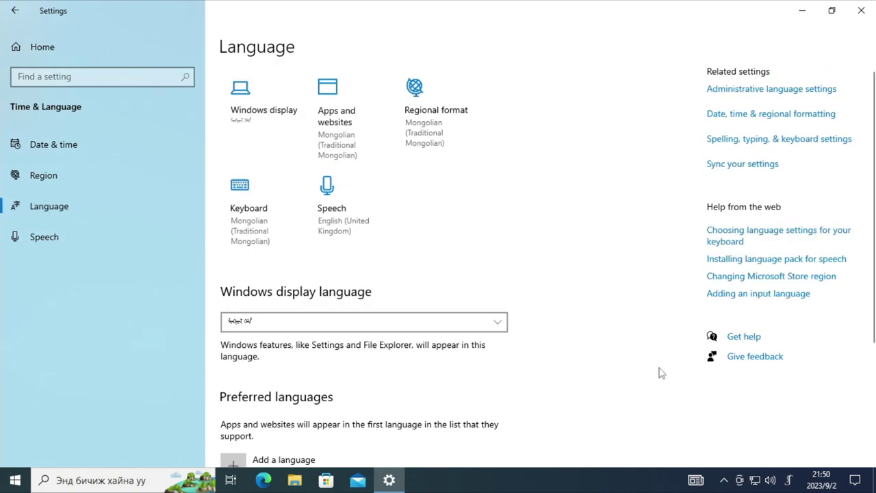
left_click(860, 10)
Launch the Calculator and Clock apps to look at their language, and close both
key("super")
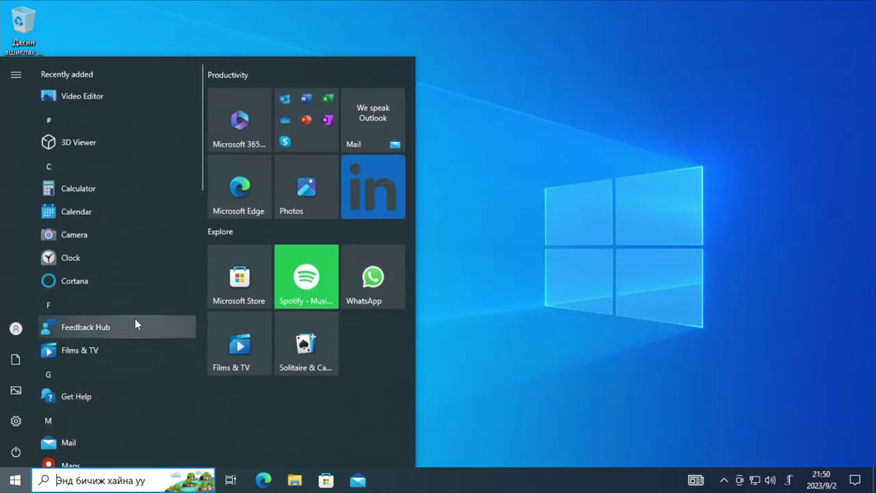
left_click(101, 188)
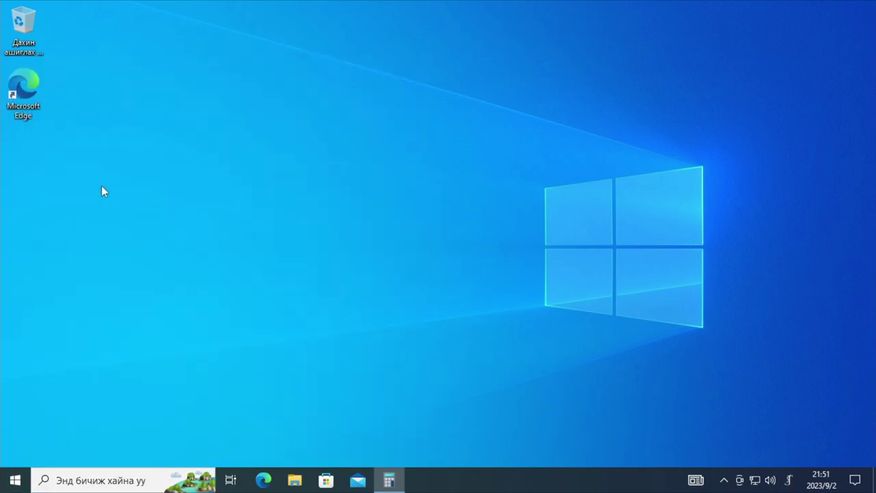
left_click(15, 478)
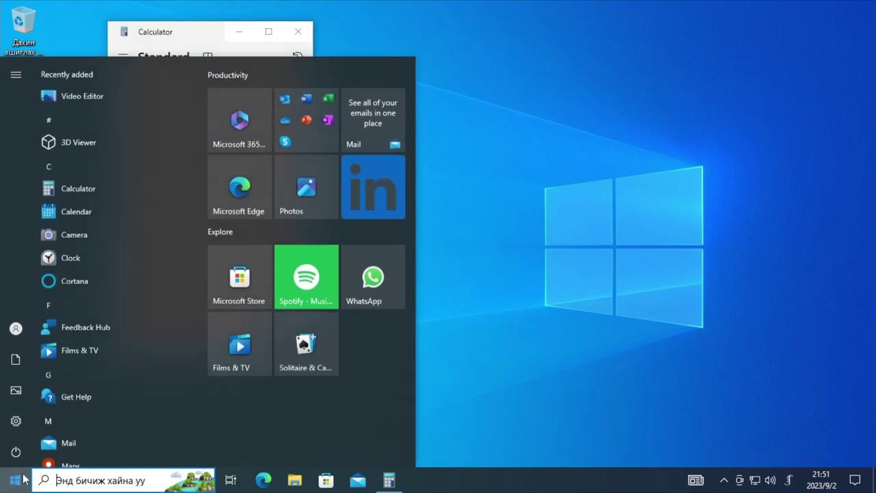
left_click(119, 259)
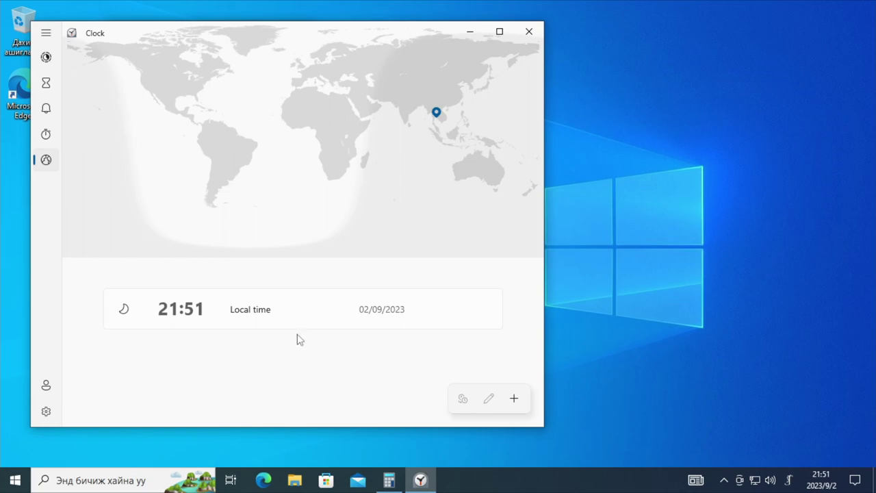
left_click(528, 31)
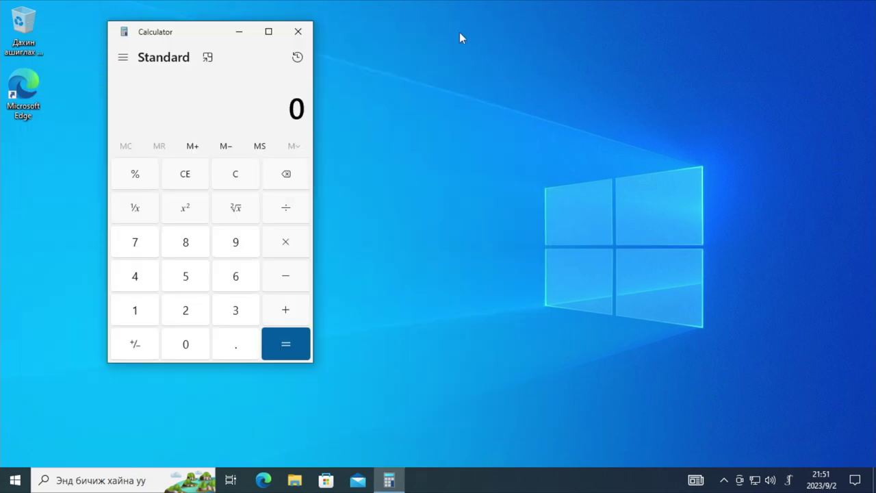
left_click(299, 32)
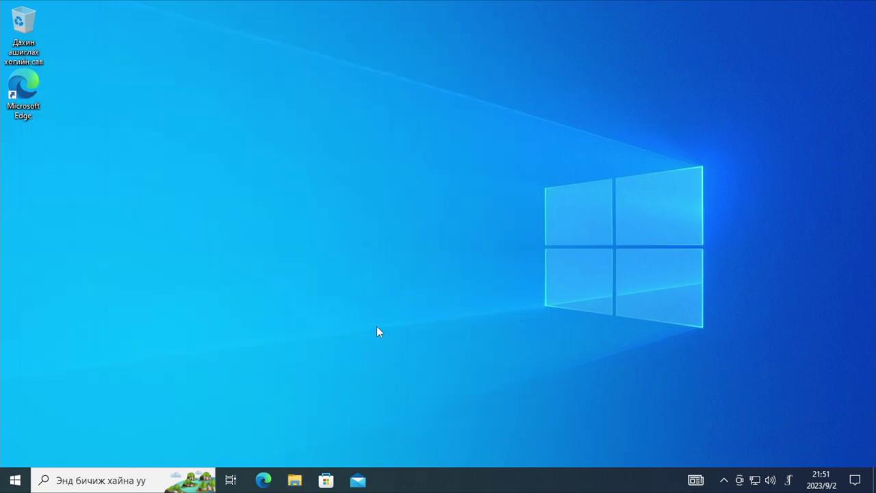
Show the About Windows dialog with winver and try to run cmd with the Traditional Mongolian keyboard active
key("super+r")
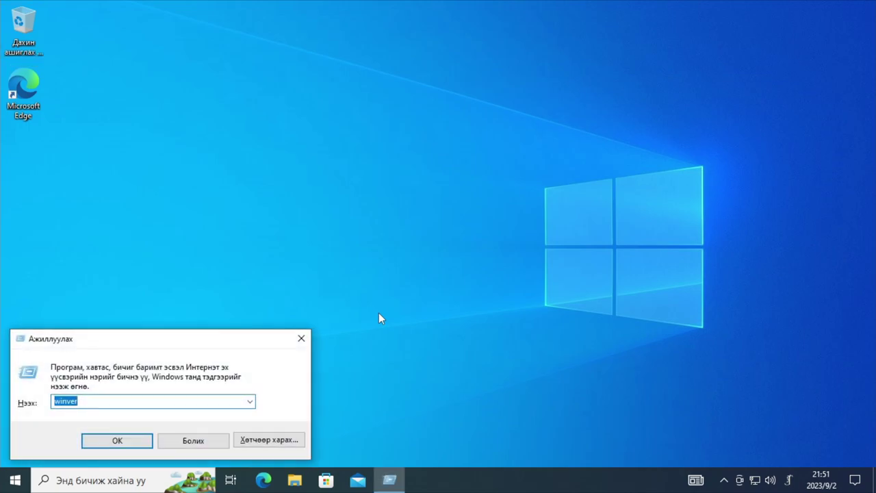
key("Return")
key("super+r")
type("cmd")
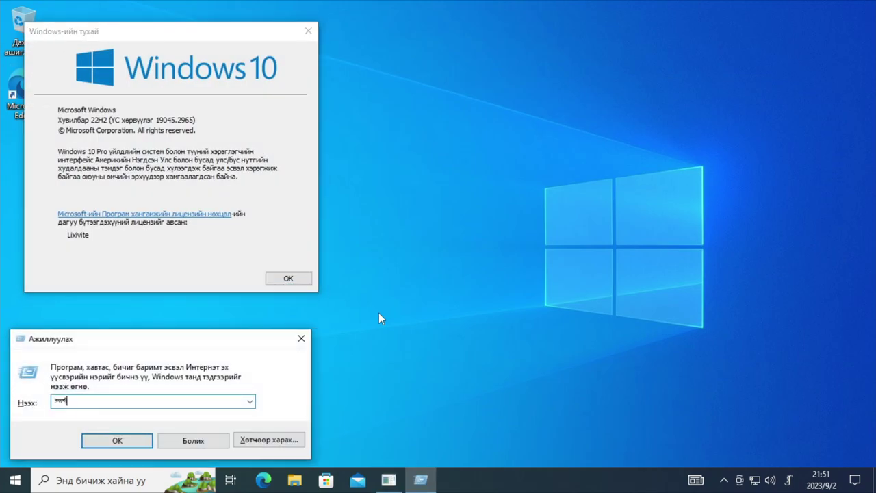
key("Return")
key("Return")
Switch the input to English (United Kingdom) with the US keyboard, run notepad and write "Hello world!" in it
key("super+space")
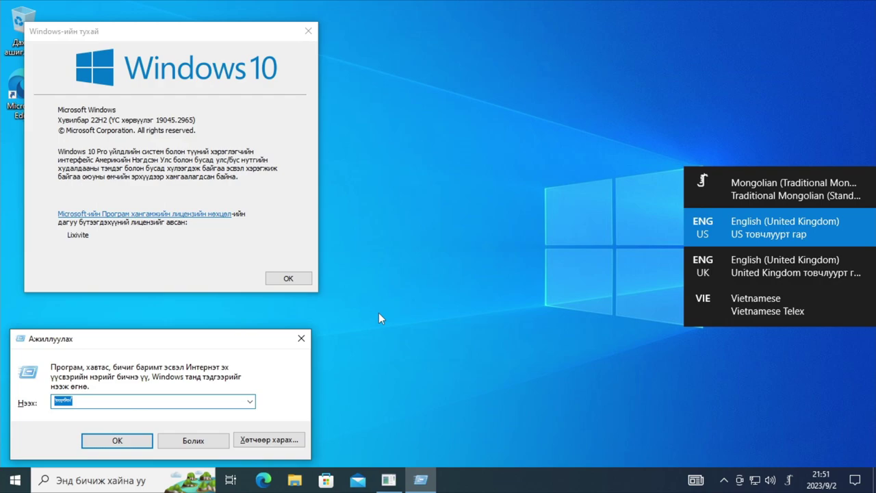
type("notepad")
key("Return")
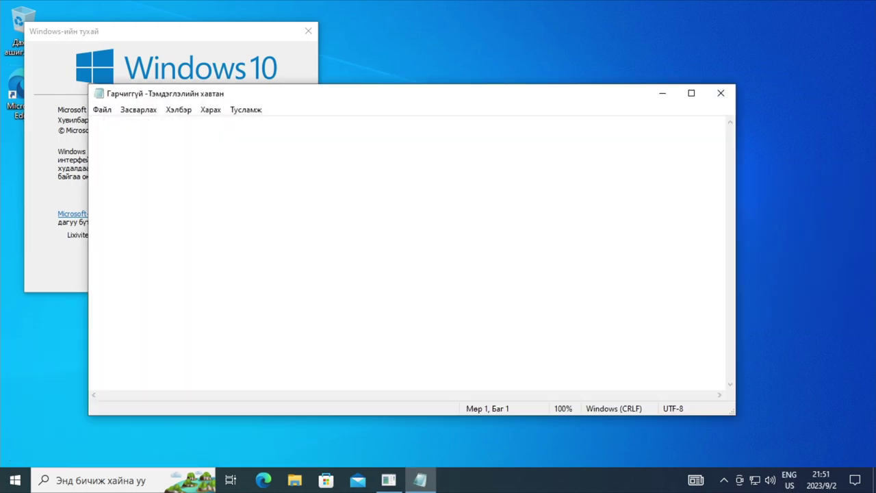
type("Hello world!")
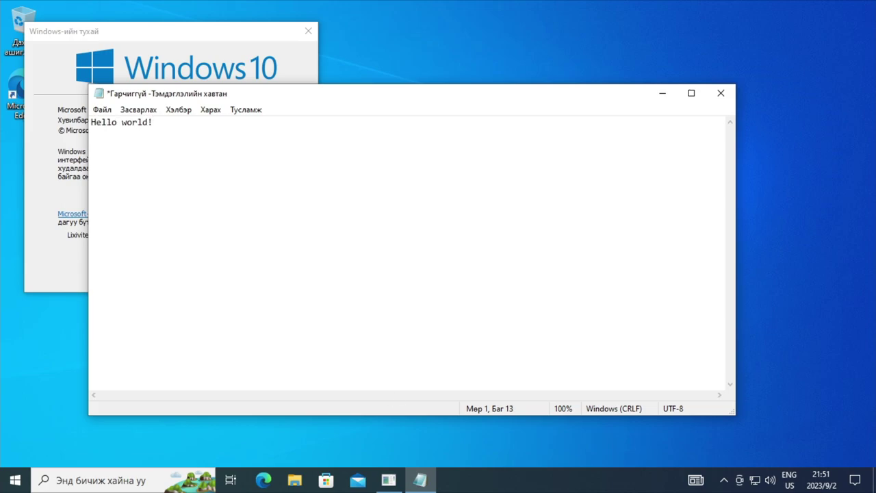
Open File Explorer and Mail, look at all open windows in Task View and return to Mail
key("super+e")
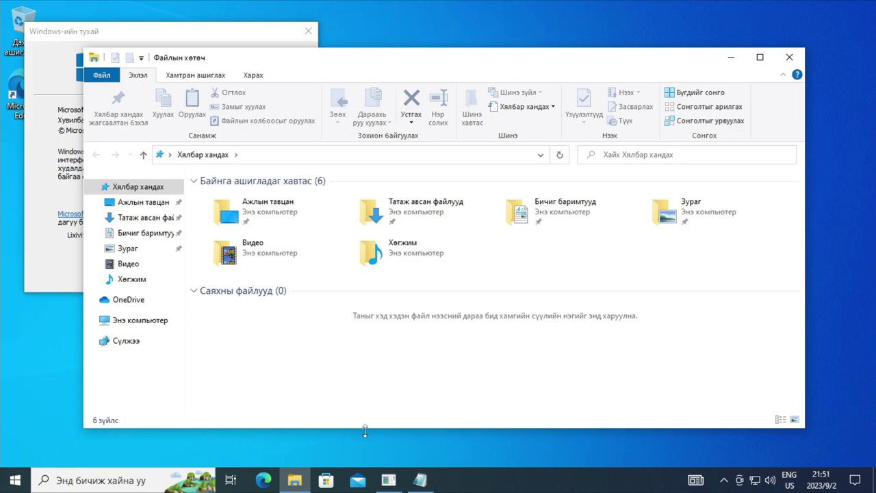
left_click(357, 480)
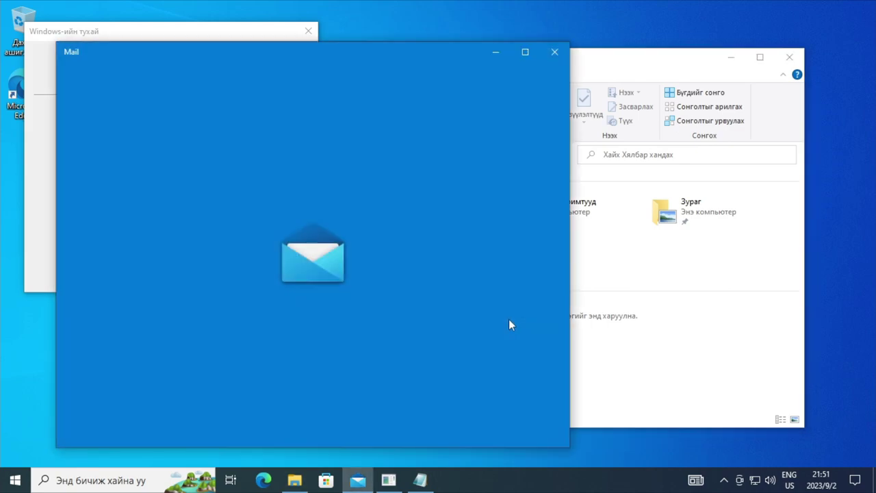
left_click(230, 480)
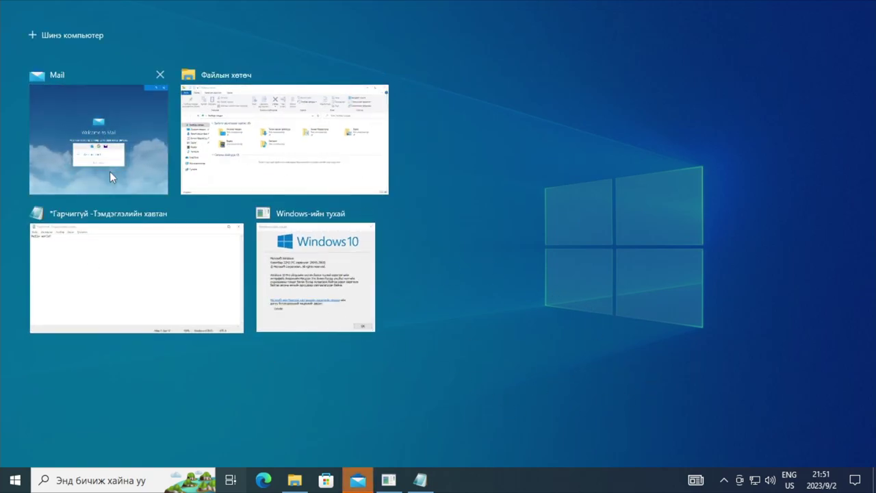
left_click(109, 171)
Add a second virtual desktop in Task View, remove it again and return to the open windows
left_click(231, 479)
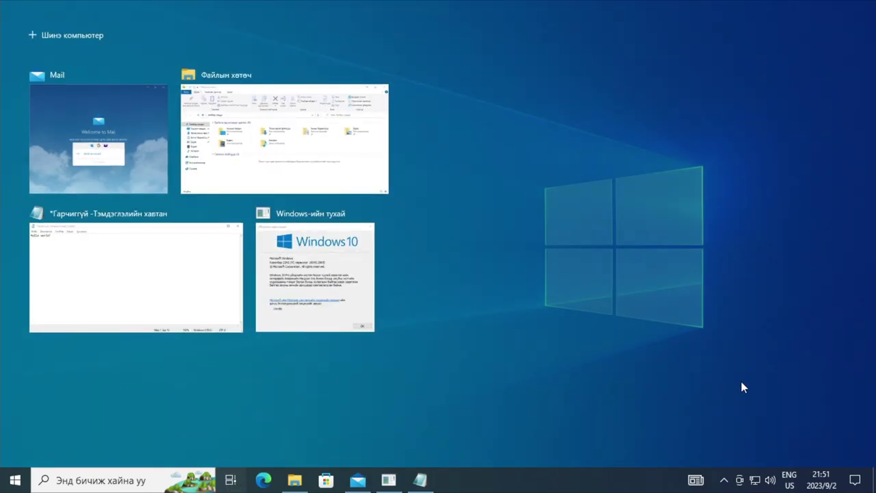
left_click(76, 43)
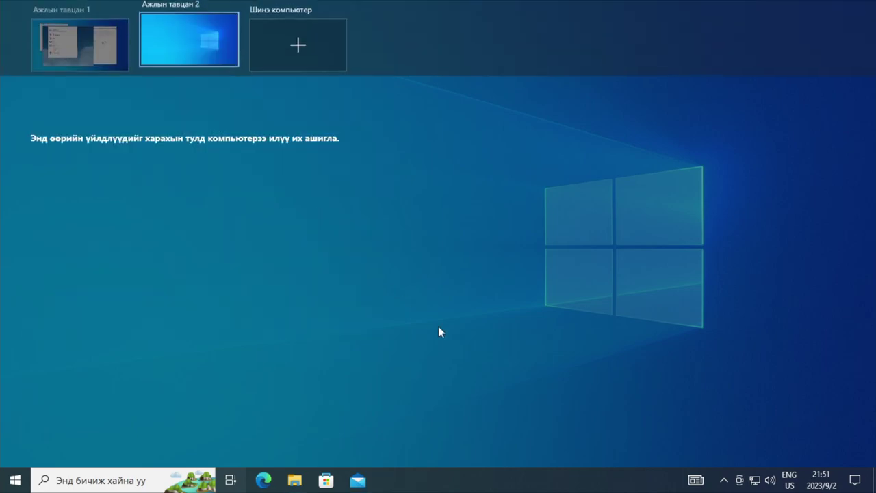
left_click(229, 10)
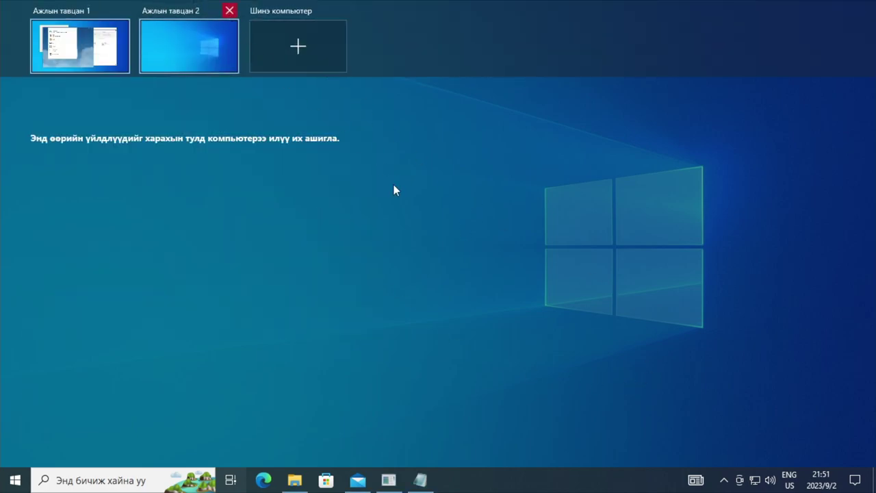
left_click(550, 190)
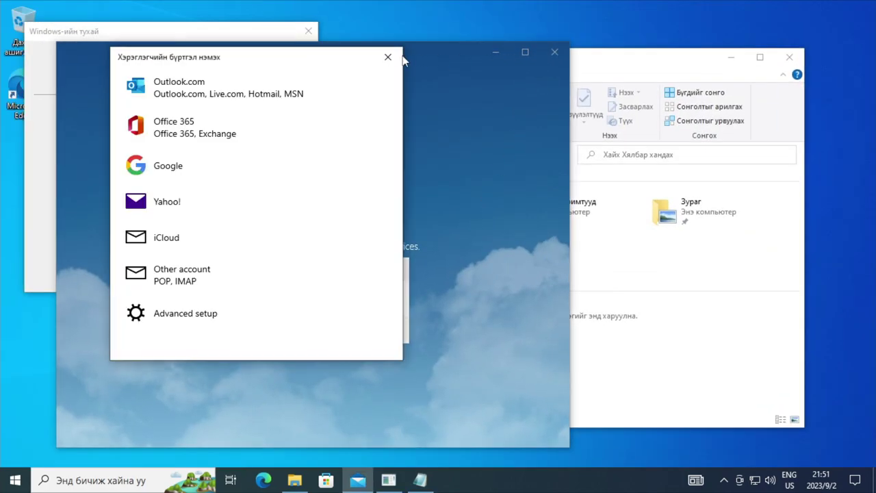
Close Mail, File Explorer, Notepad without saving the text, and the About Windows dialog
left_click(385, 57)
left_click(554, 53)
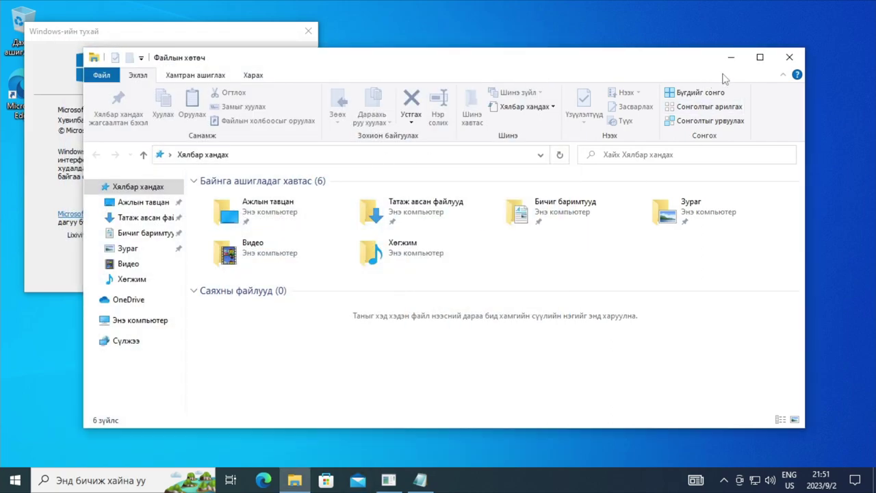
left_click(788, 57)
left_click(721, 93)
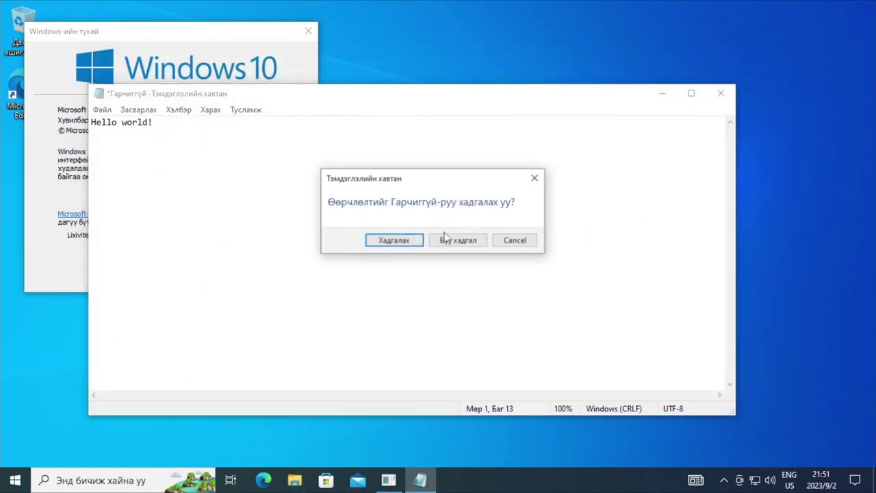
left_click(451, 238)
left_click(287, 278)
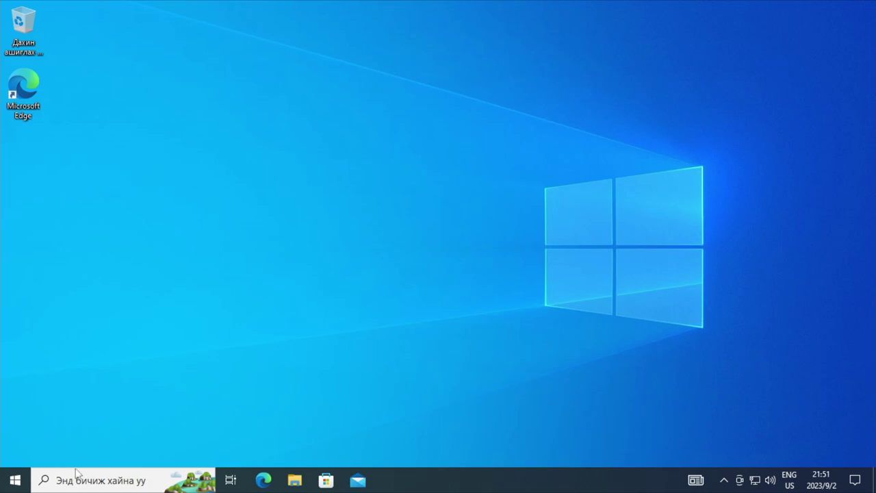
Find Windows PowerShell (x86) in the Start app list, run it as administrator and allow the elevation request
left_click(15, 479)
scroll(140, 224, "down", 12)
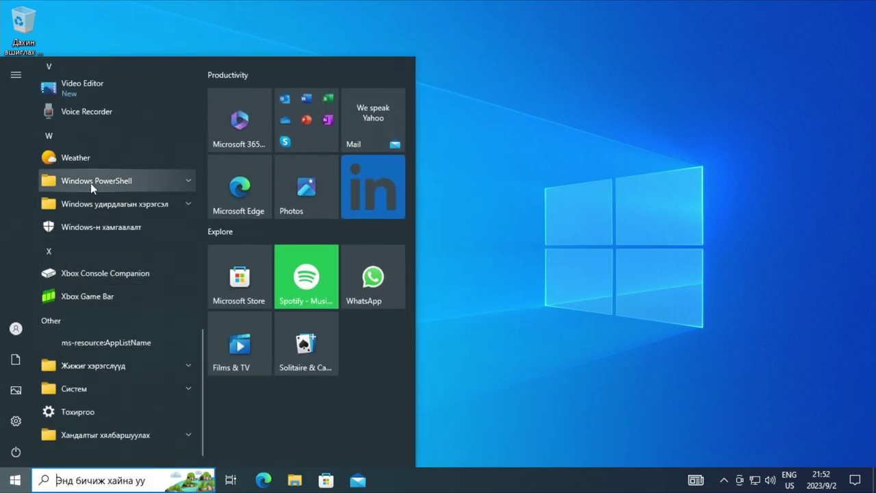
left_click(90, 183)
right_click(129, 230)
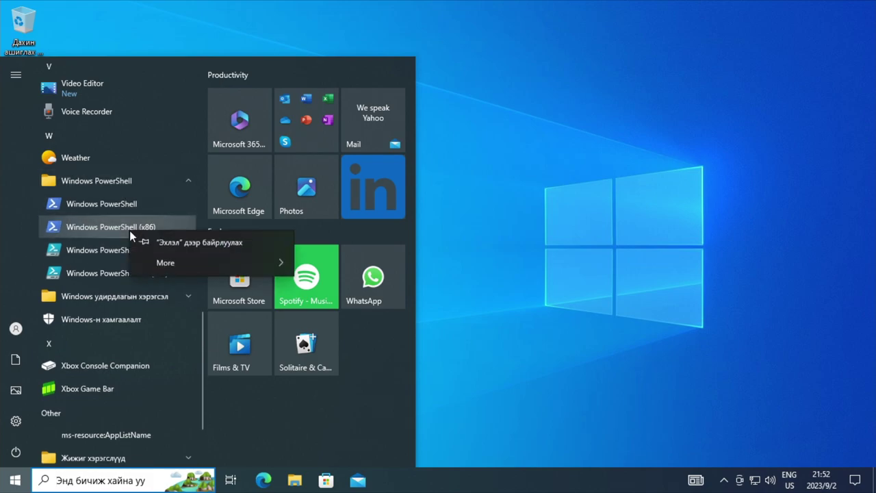
mouse_move(210, 263)
left_click(401, 288)
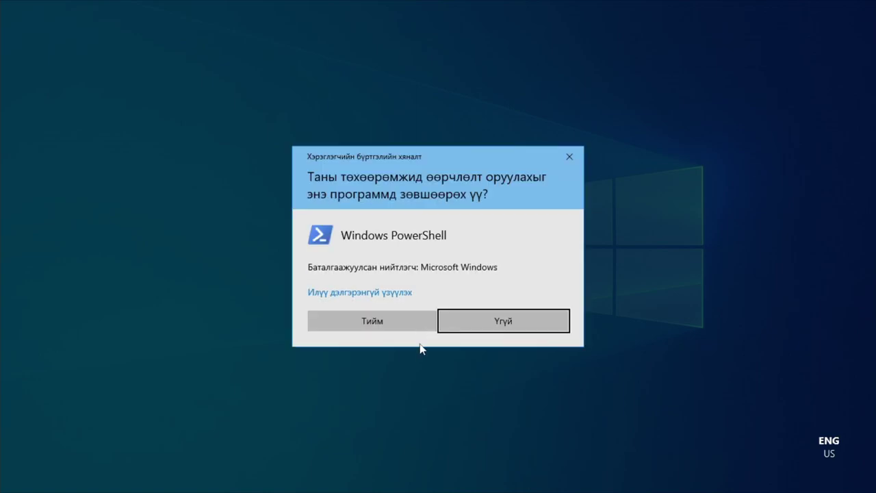
left_click(404, 325)
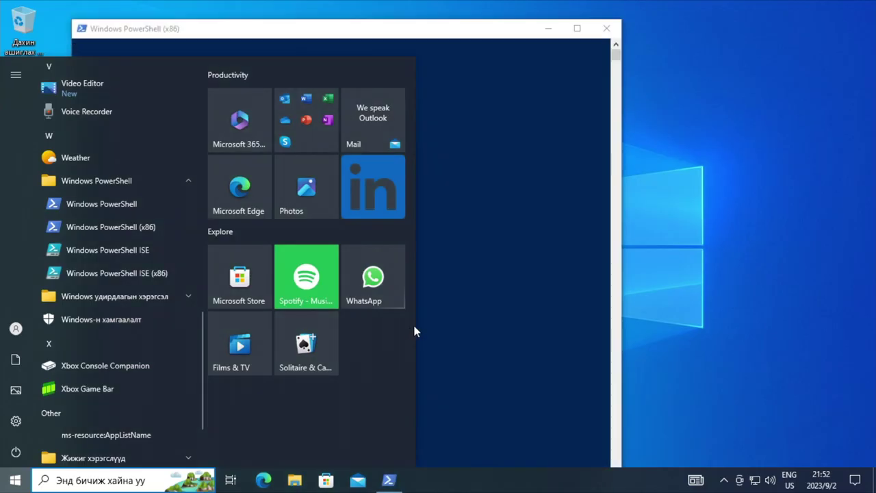
left_click(483, 214)
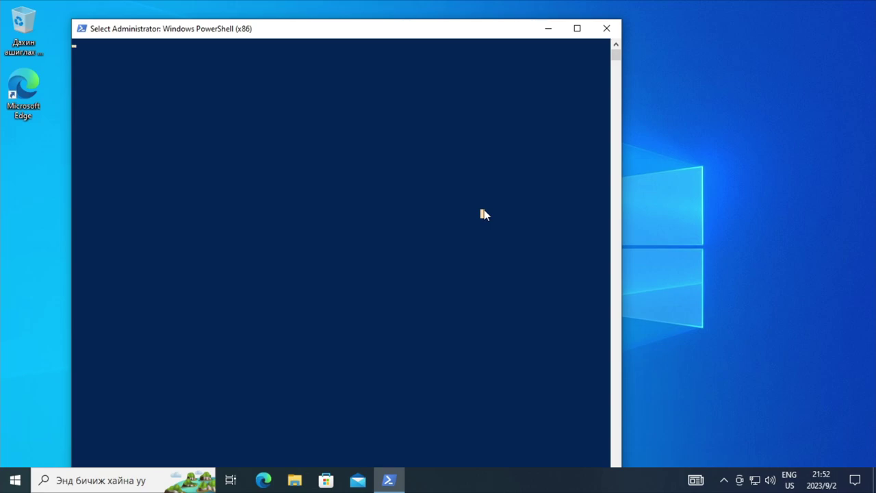
key("Escape")
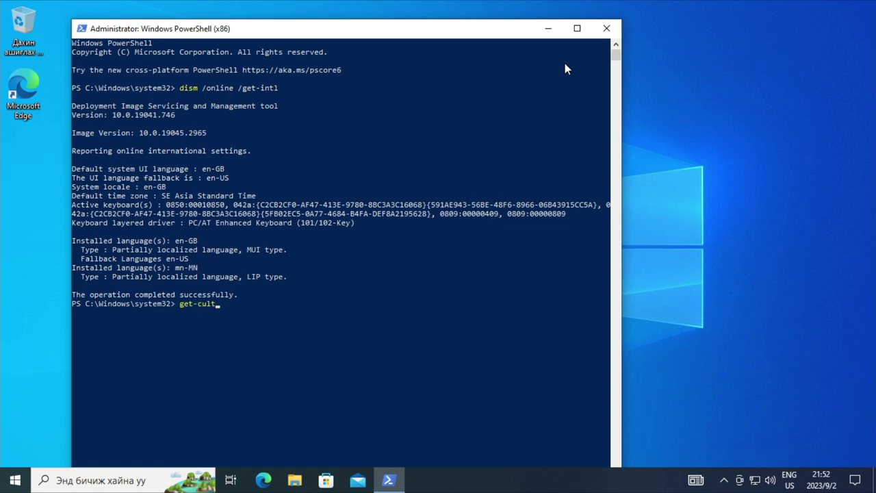
Run dism /online /get-intl, get-culture and get-winuserlanguagelist to review the language settings, and close PowerShell
type("ure")
key("Return")
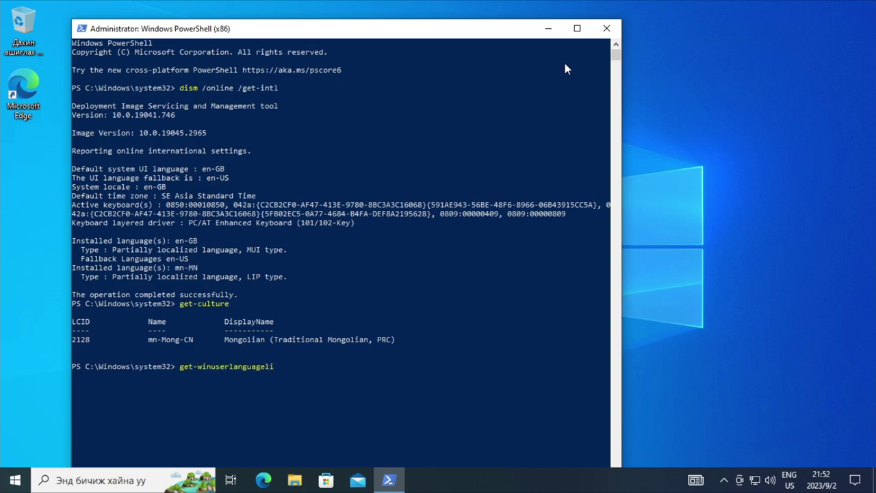
key("Return")
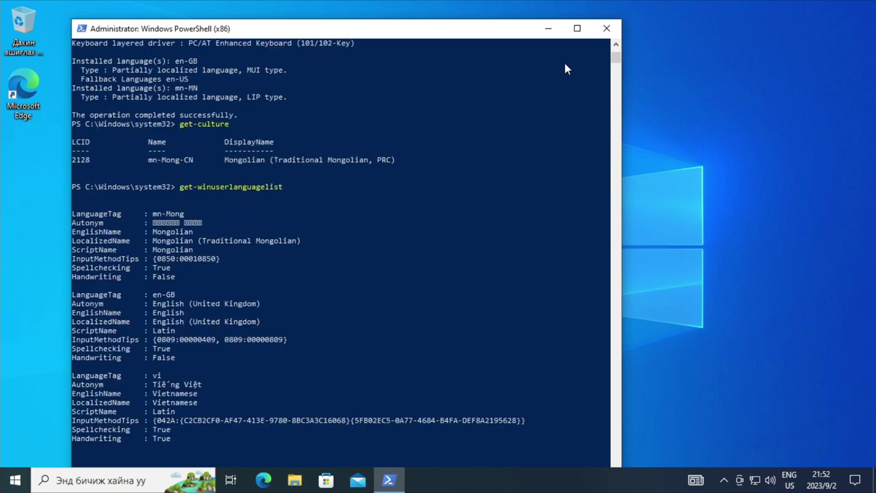
left_click_drag(507, 36, 489, 24)
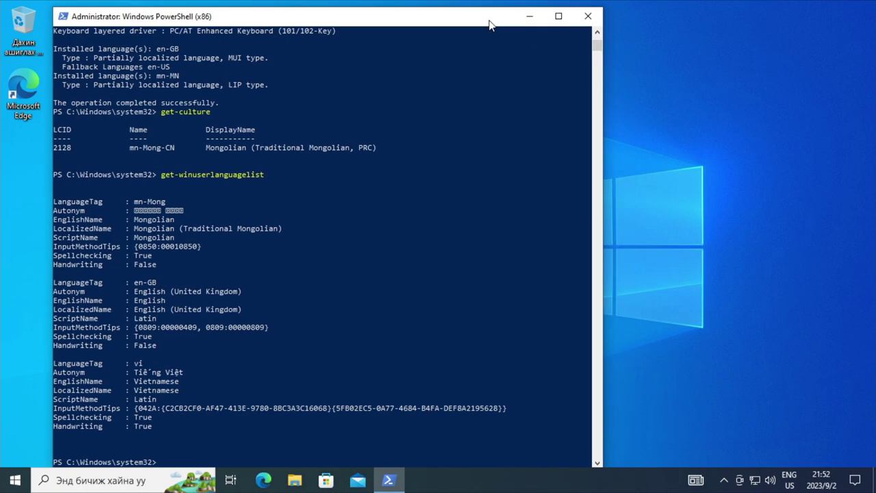
left_click_drag(253, 21, 257, 19)
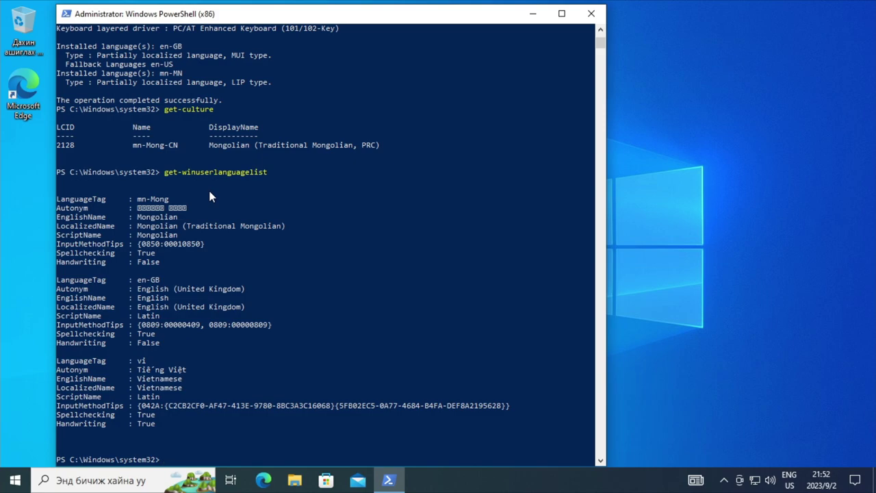
left_click(591, 14)
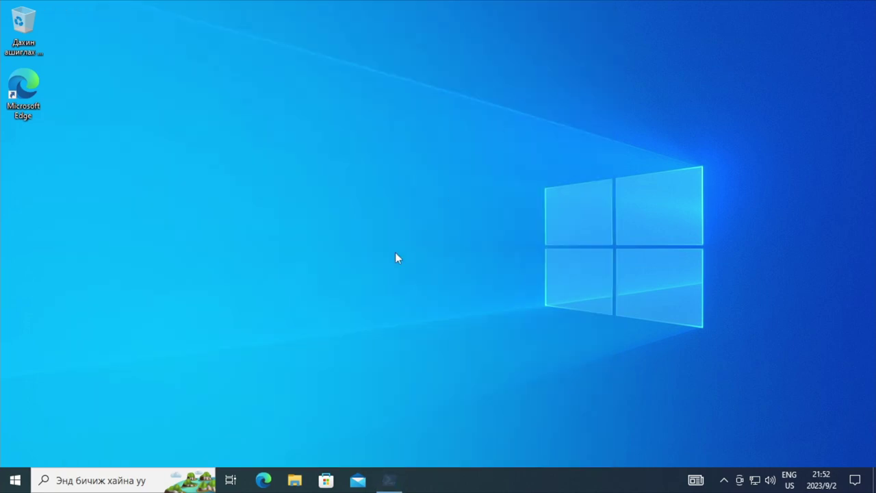
Run lpksetup and select English (English) in the list of display languages that can be uninstalled
key("super+r")
type("lpksetu")
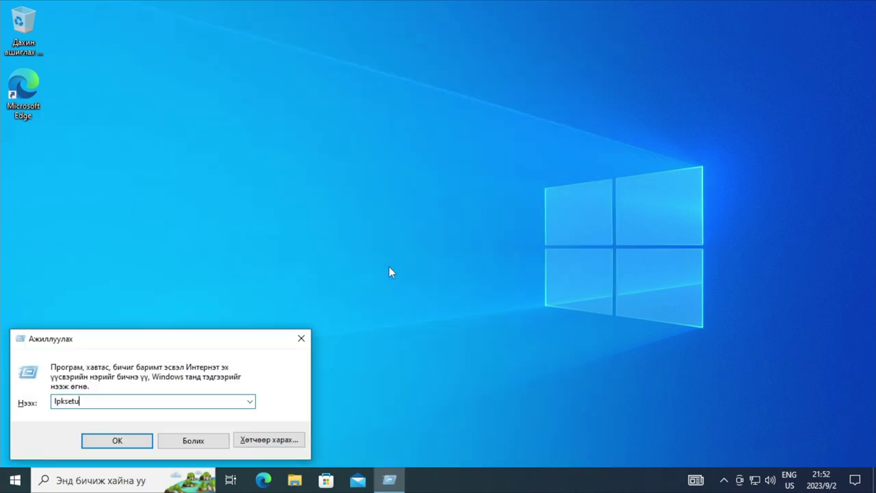
type("p")
key("Return")
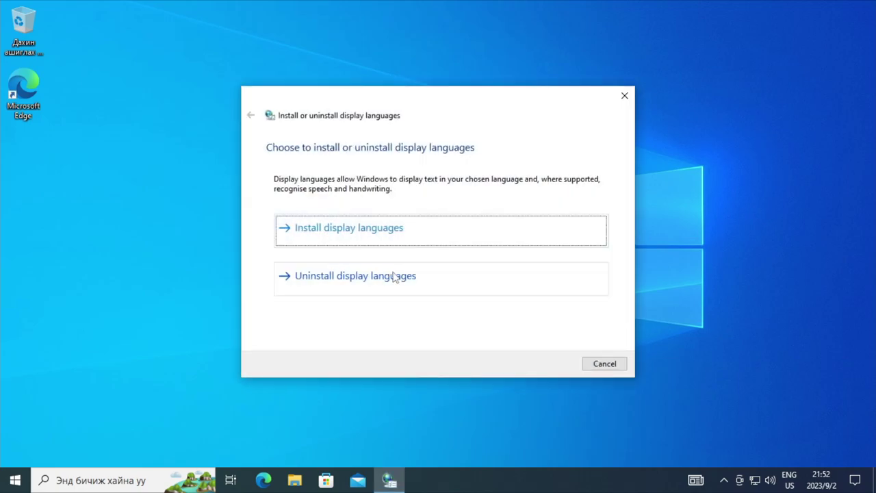
left_click(408, 293)
left_click(337, 230)
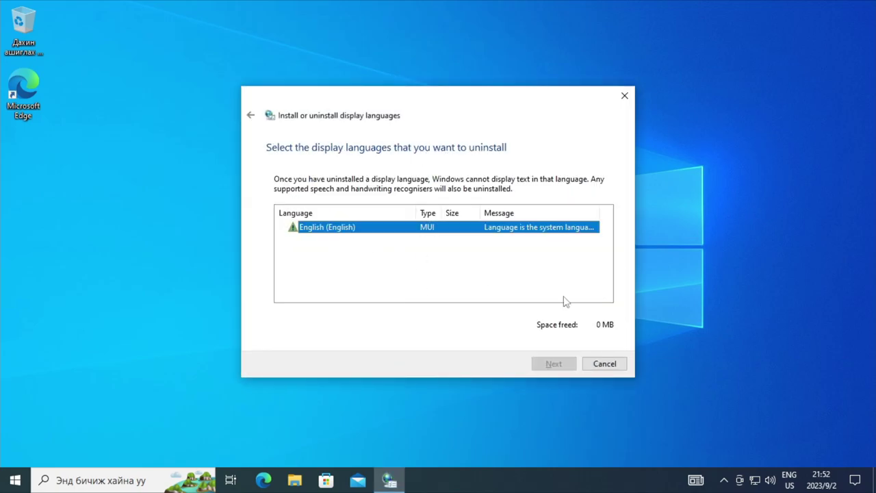
Open Apps & features, view the advanced options of the Монгол хэл Нутагшууллын багц app and return to the app list
right_click(15, 479)
left_click(165, 122)
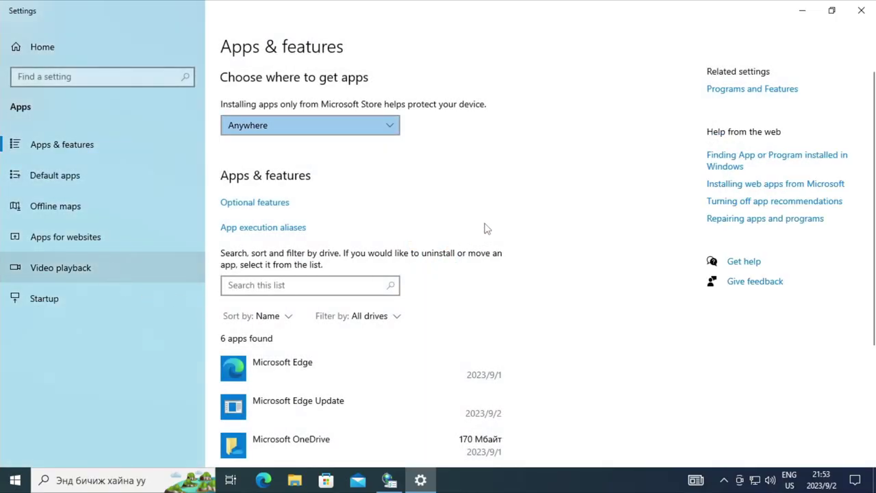
scroll(471, 345, "down", 2)
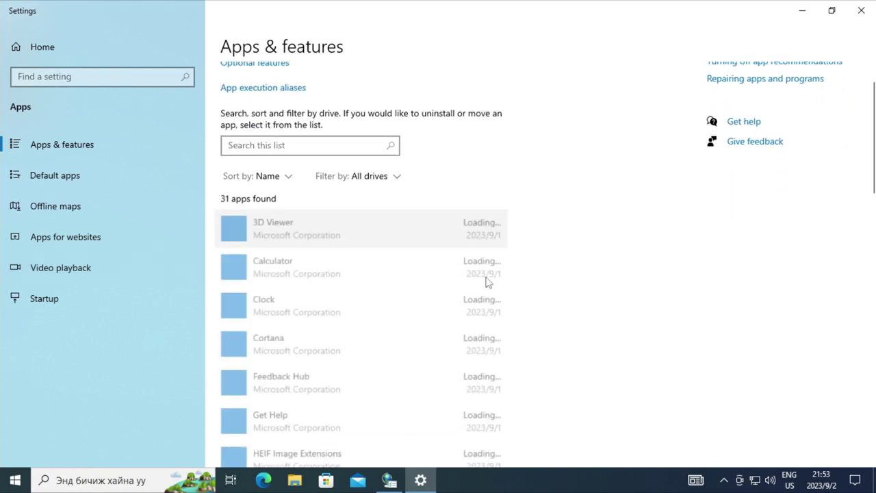
scroll(432, 297, "down", 8)
scroll(485, 273, "down", 12)
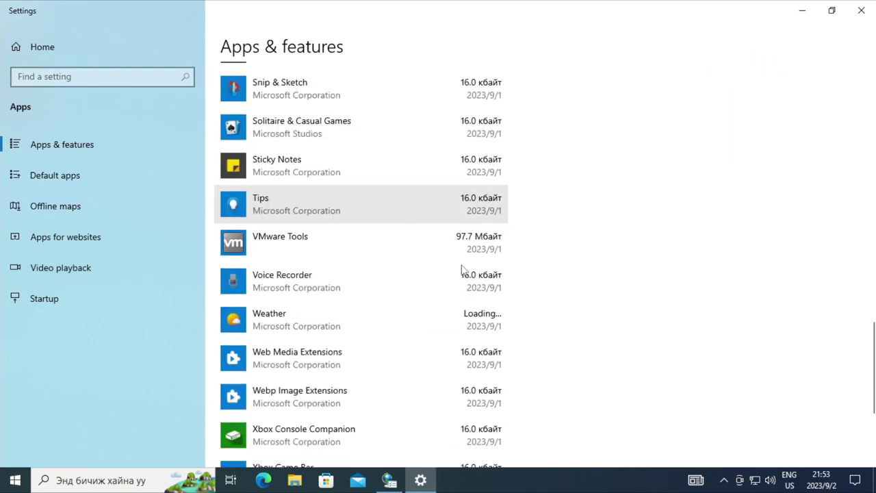
left_click(308, 365)
left_click(287, 341)
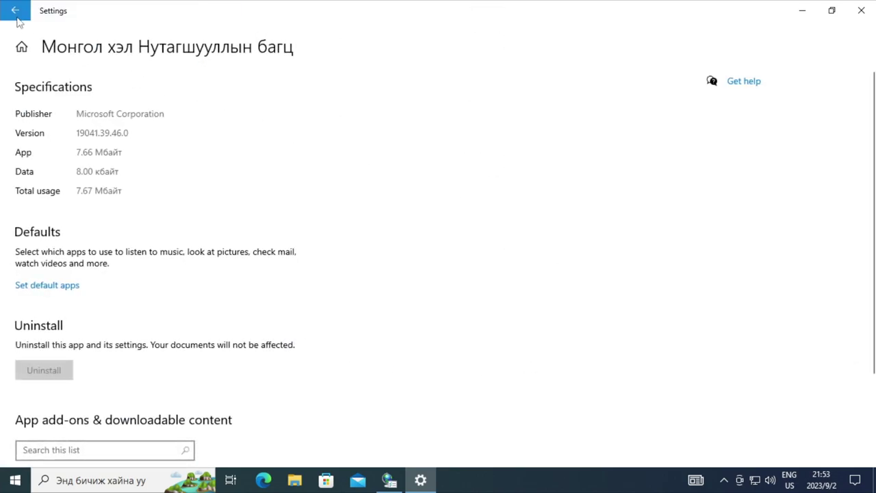
key("alt+Left")
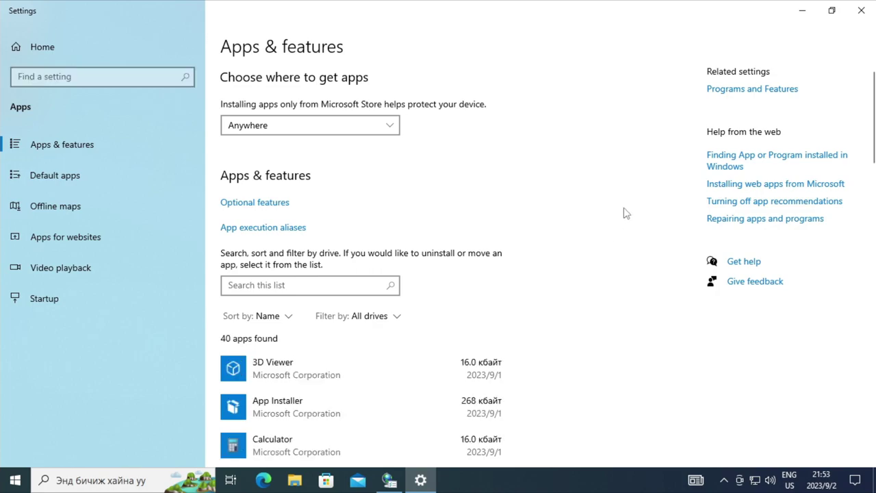
Look through the installed apps to the end of the list, close Settings and cancel the display language wizard
scroll(618, 233, "down", 10)
scroll(571, 285, "down", 15)
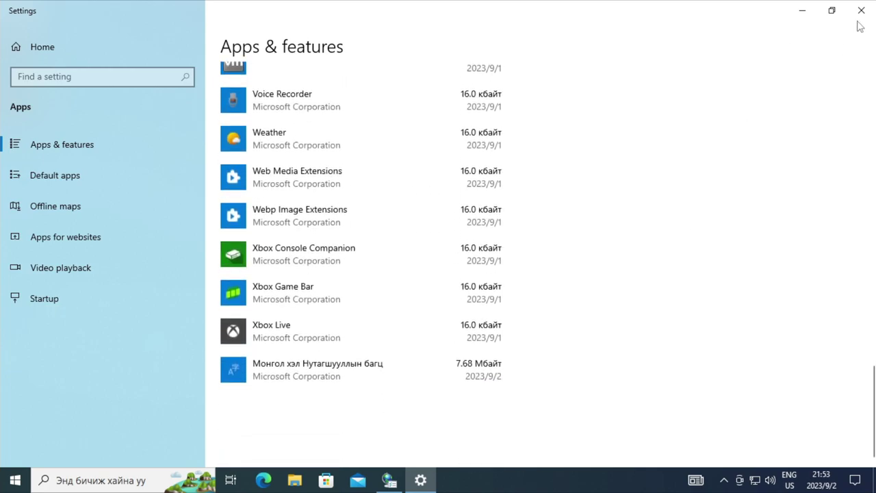
left_click(861, 11)
left_click(604, 364)
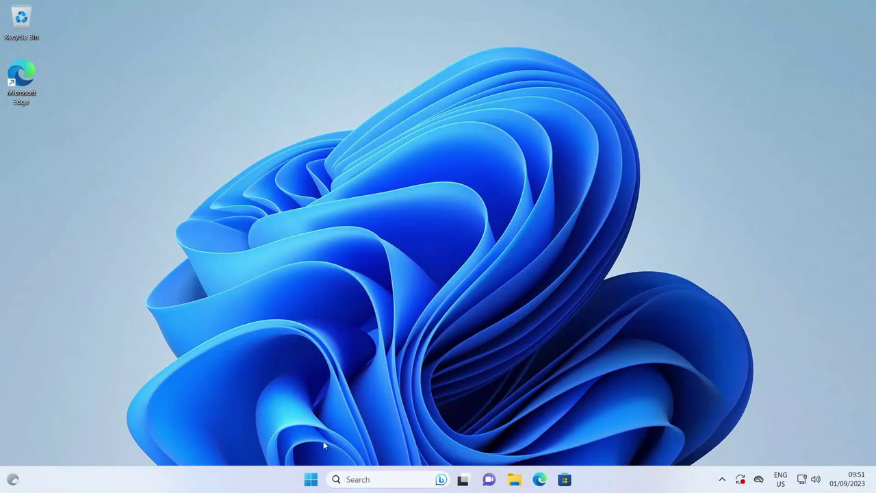
Open Start on the Windows 11 desktop and look through the All apps list
left_click(311, 479)
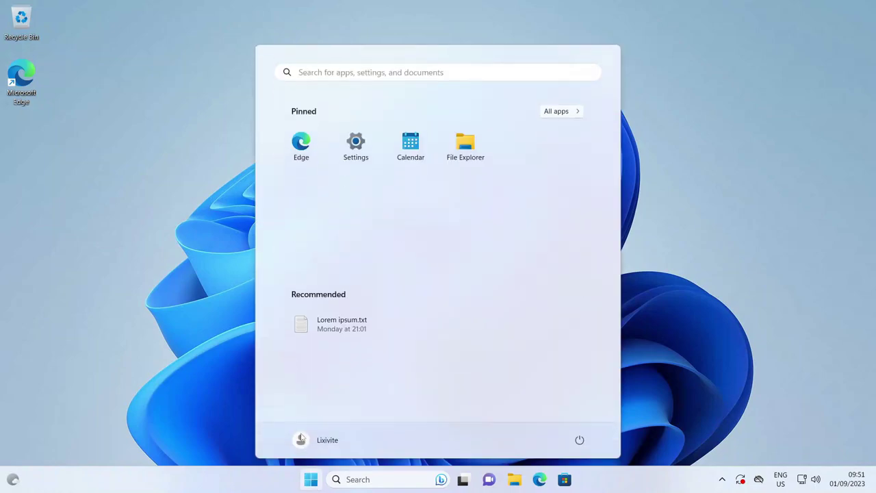
left_click(555, 113)
scroll(433, 262, "down", 5)
scroll(472, 267, "down", 4)
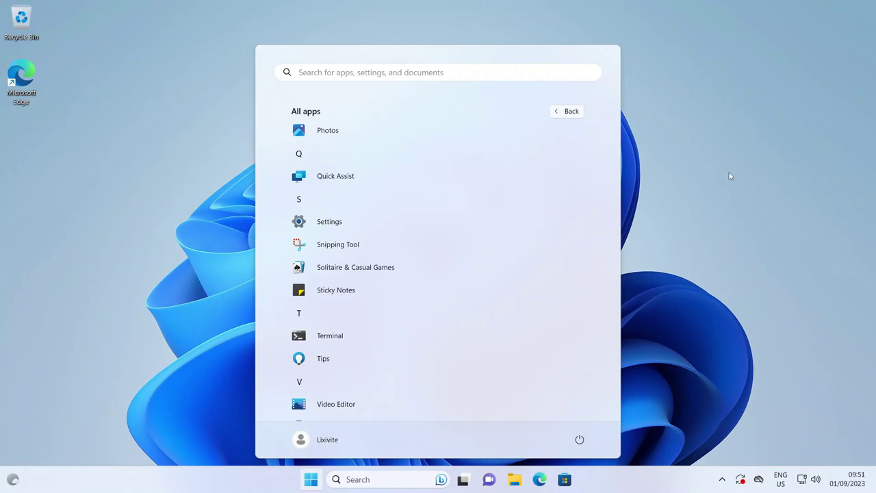
Open the notifications and calendar flyout, look through the calendar months and close it
key("super+n")
scroll(785, 307, "down", 2)
scroll(784, 334, "up", 5)
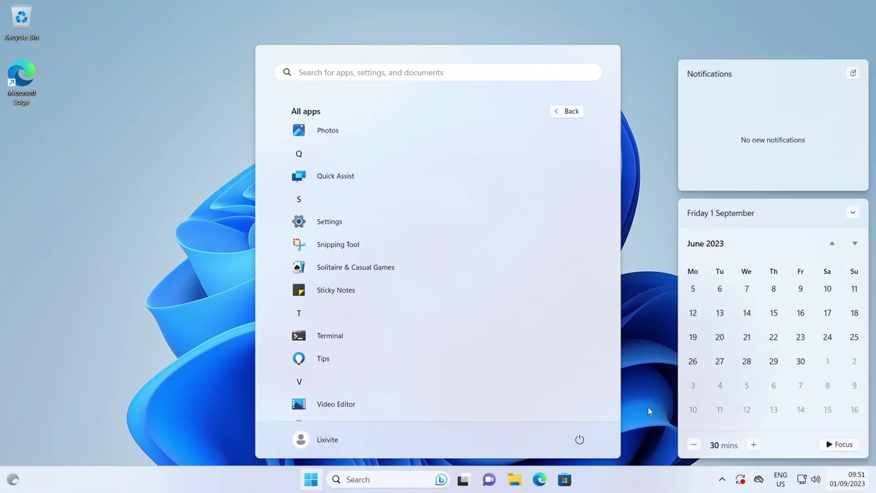
left_click(636, 198)
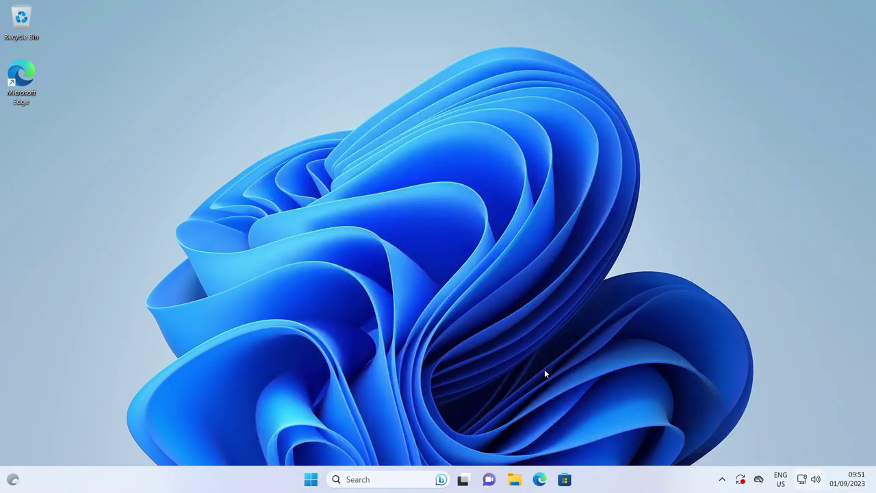
Open Settings from the quick settings flyout, maximise it and go to the System > About page
key("super+a")
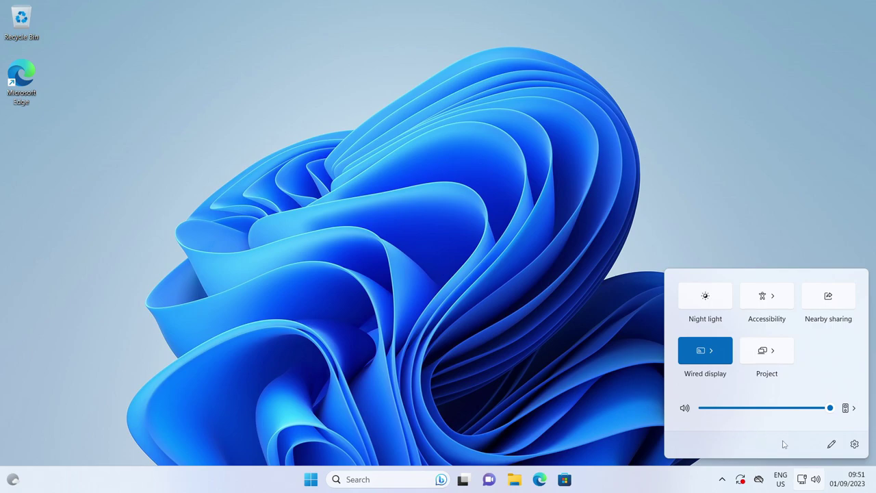
left_click(854, 445)
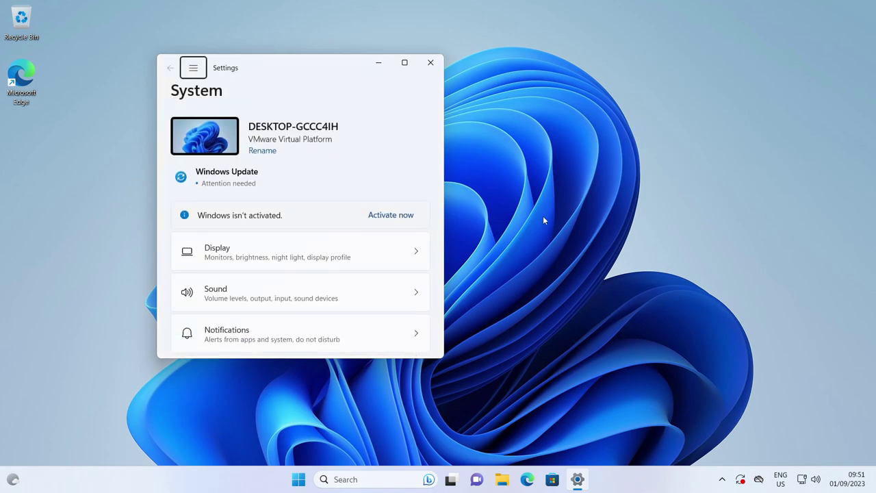
left_click(405, 63)
scroll(336, 349, "down", 5)
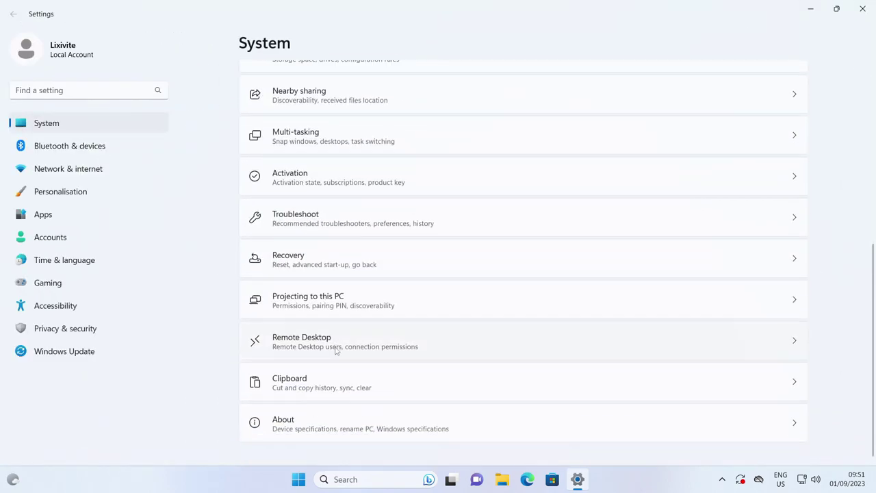
left_click(351, 437)
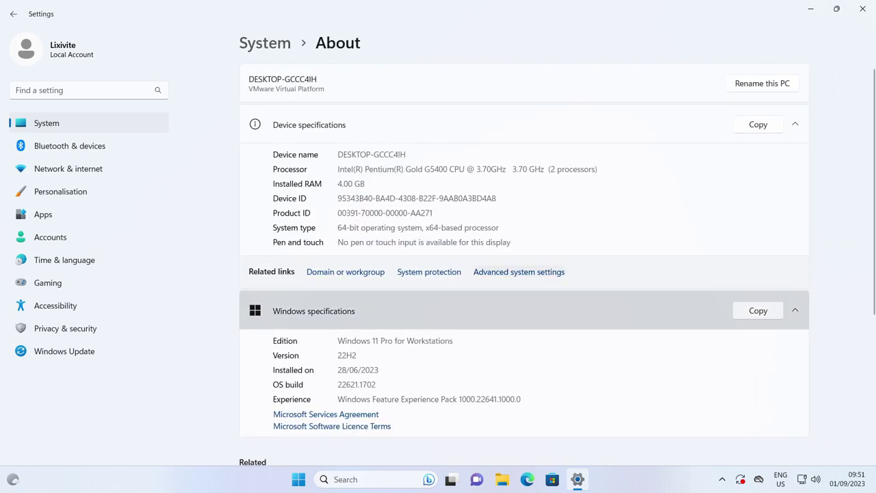
Examine the OS build and the rest of the Windows specifications on the About page, and close Settings
double_click(356, 384)
left_click(508, 348)
scroll(508, 349, "down", 3)
scroll(508, 352, "up", 3)
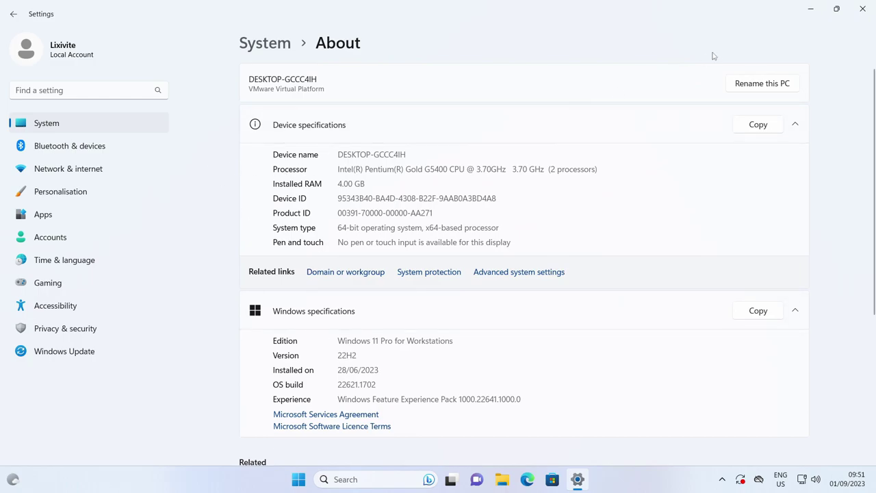
left_click(862, 9)
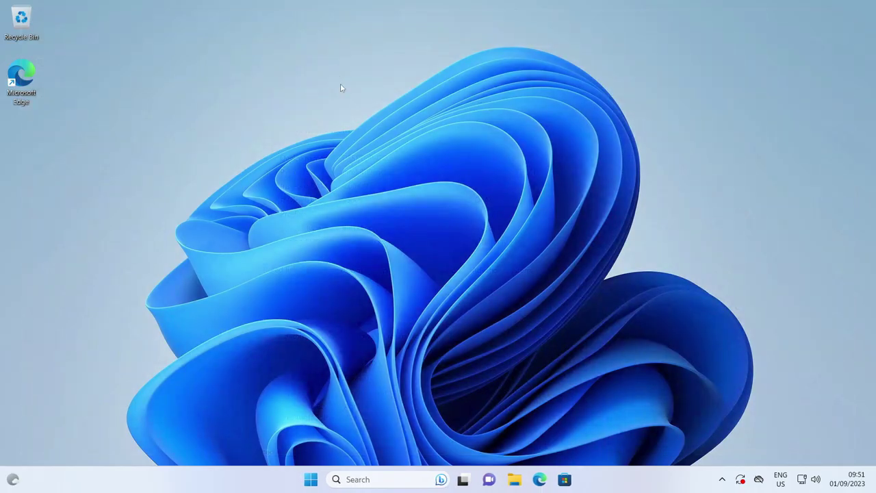
Expand the desktop's context menu to the classic full version and refresh the desktop
right_click(333, 40)
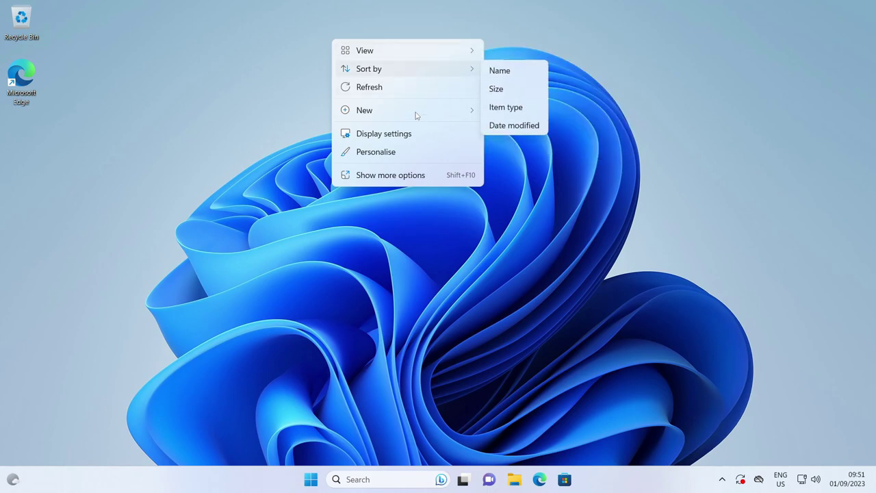
left_click(393, 175)
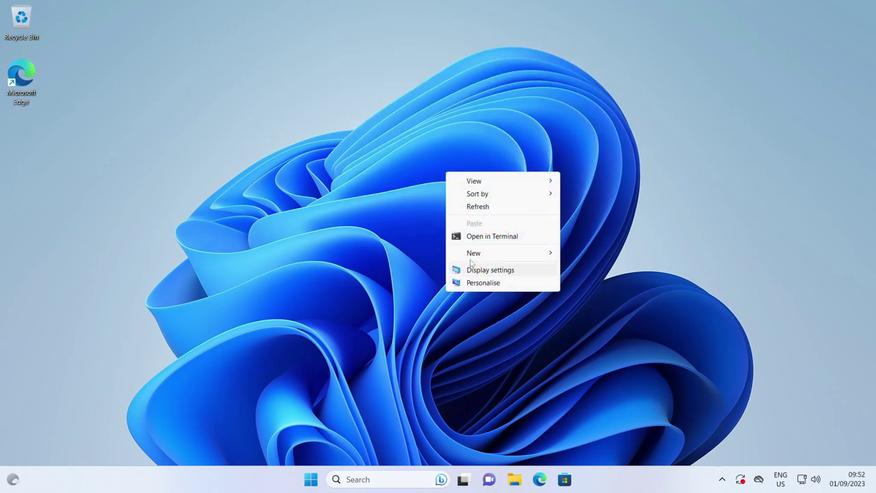
left_click(491, 208)
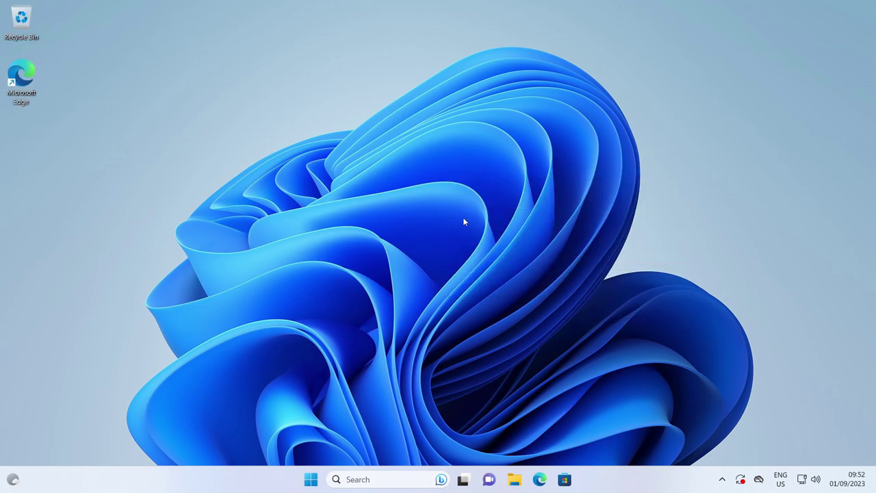
Run winver, move the About Windows dialog to the middle of the desktop to view the version, and close it
key("super+r")
type("winver")
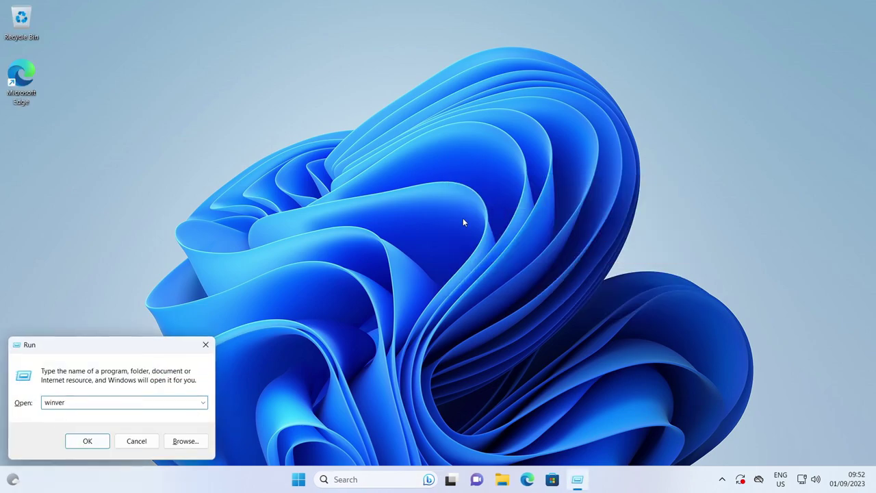
key("Return")
left_click_drag(105, 31, 388, 120)
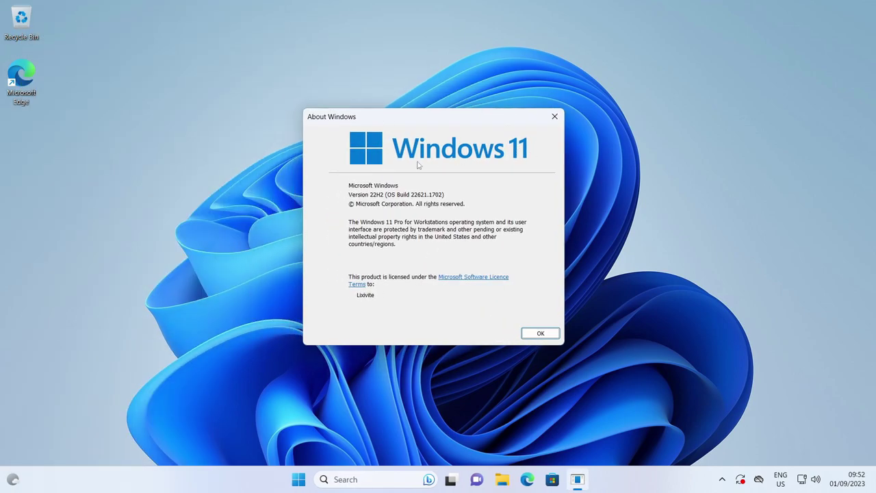
left_click(540, 333)
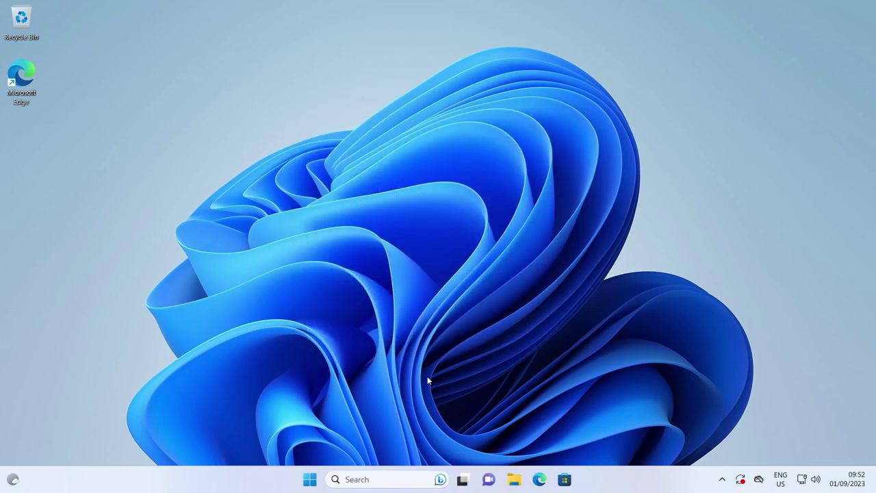
Launch Get Started and Paint from the search suggestions and open a File Explorer window
key("super+s")
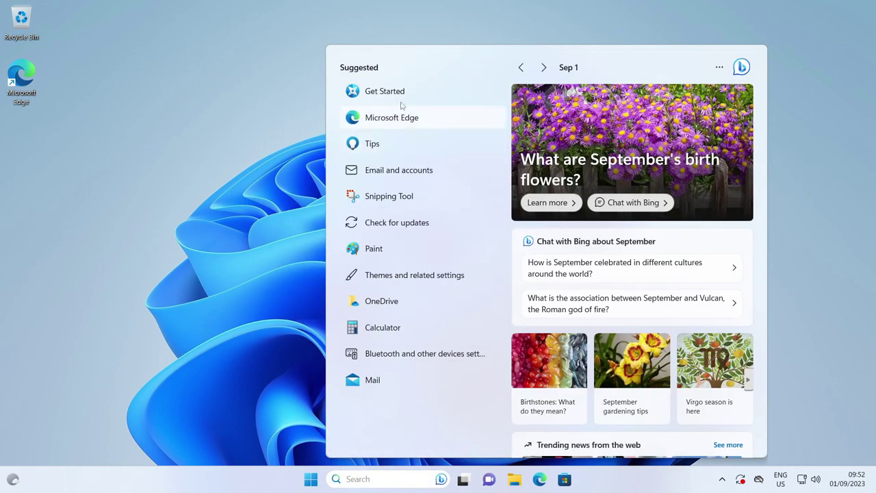
left_click(405, 98)
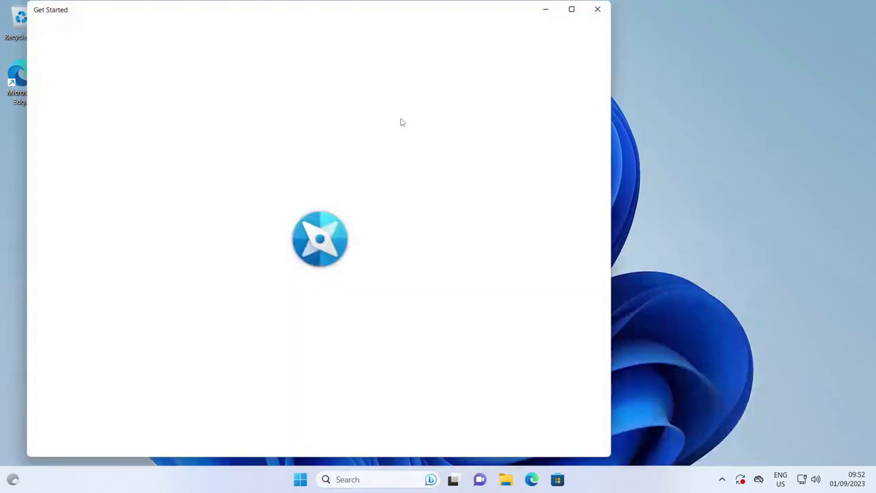
left_click(360, 483)
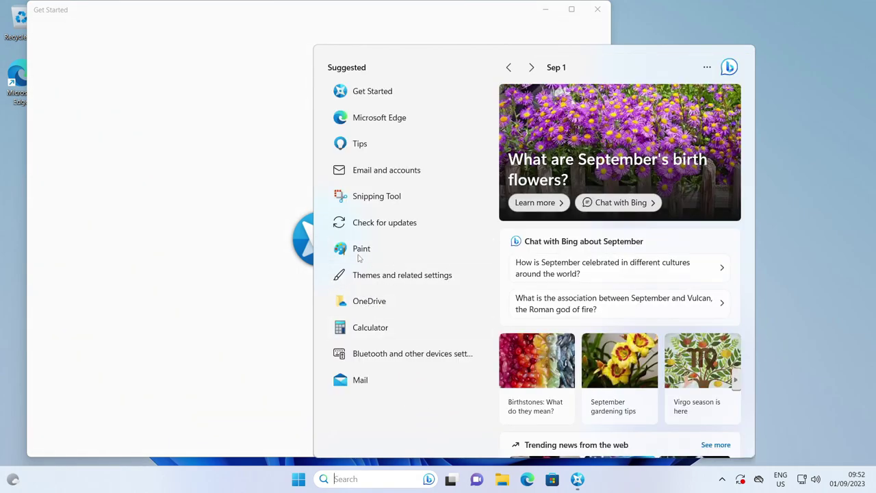
key("Escape")
key("super")
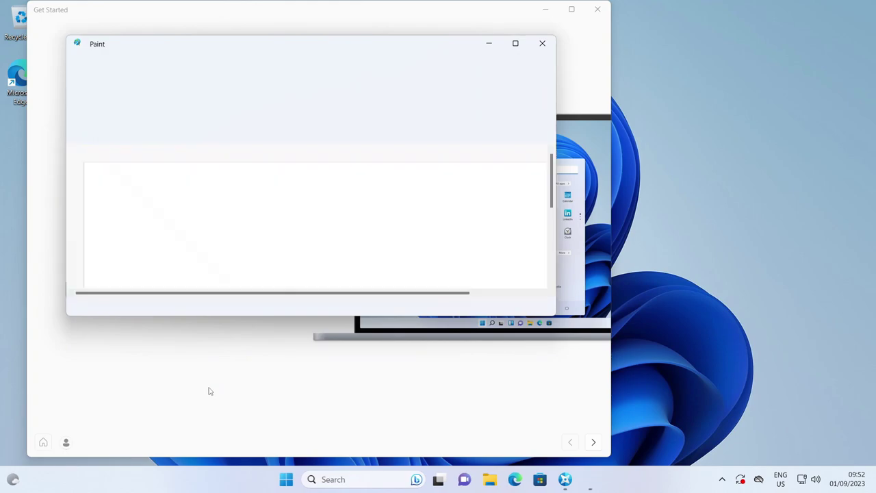
key("super+e")
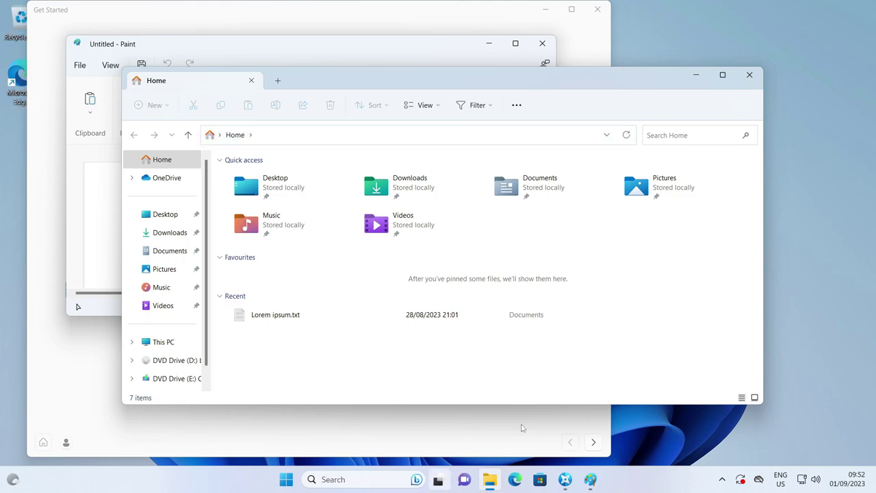
Look over the open windows and virtual desktops in Task View and return to the desktop
key("super+Tab")
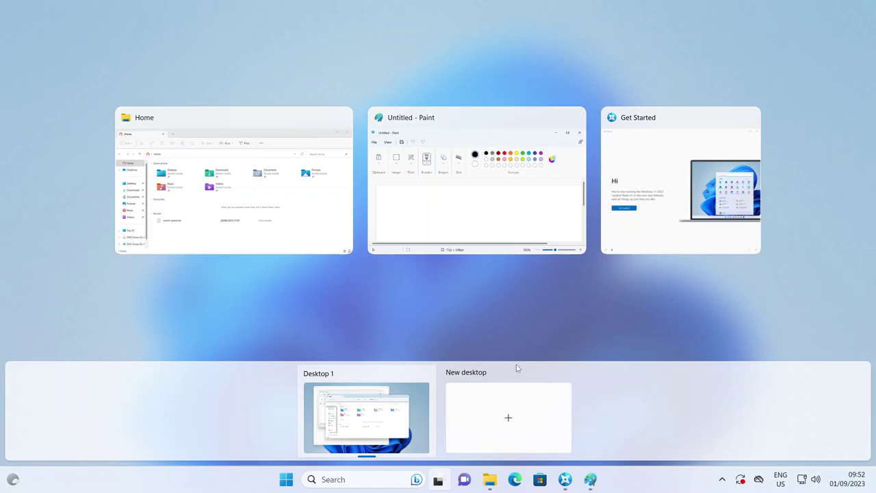
left_click(539, 414)
left_click(547, 412)
mouse_move(535, 376)
left_click(497, 374)
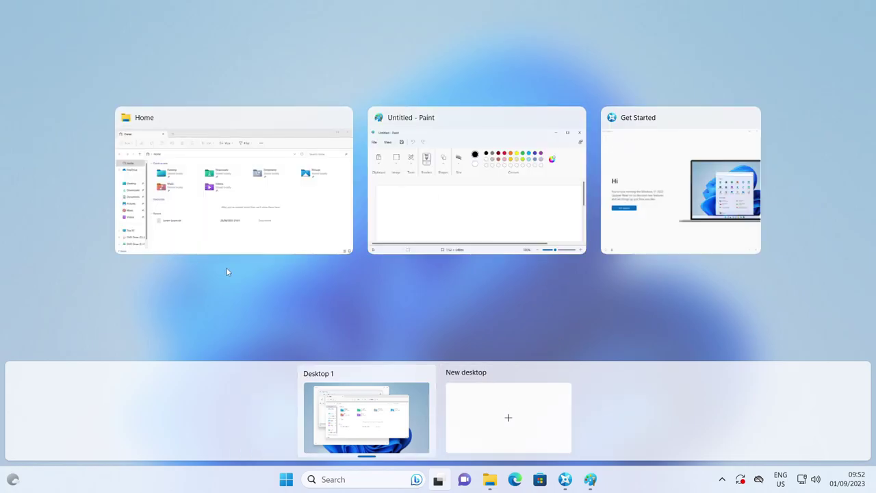
left_click(325, 280)
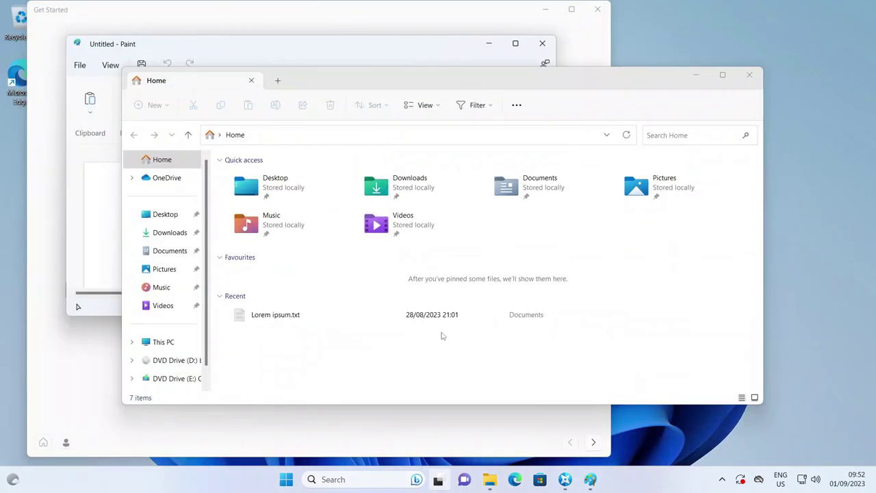
Close the File Explorer, Paint and Get Started windows
left_click(756, 77)
left_click(541, 43)
left_click(597, 9)
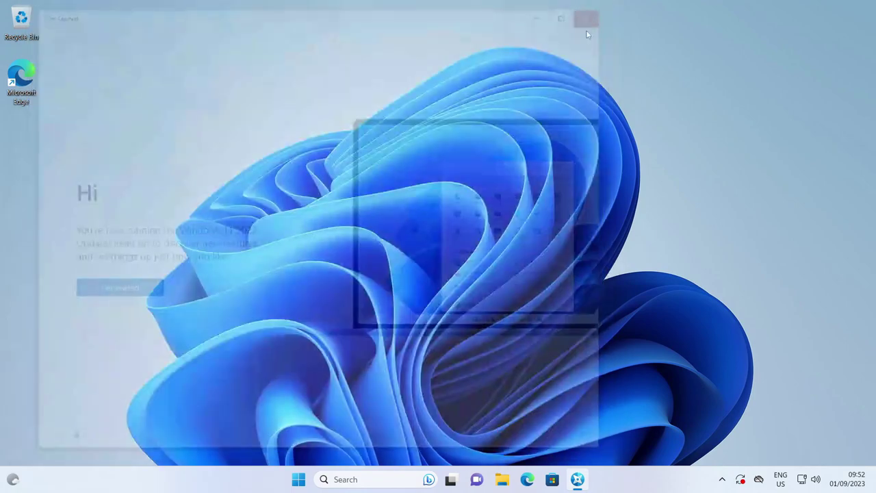
Open Control Panel through the Run dialog, look through all its items and close it
key("super+r")
type("control")
key("Return")
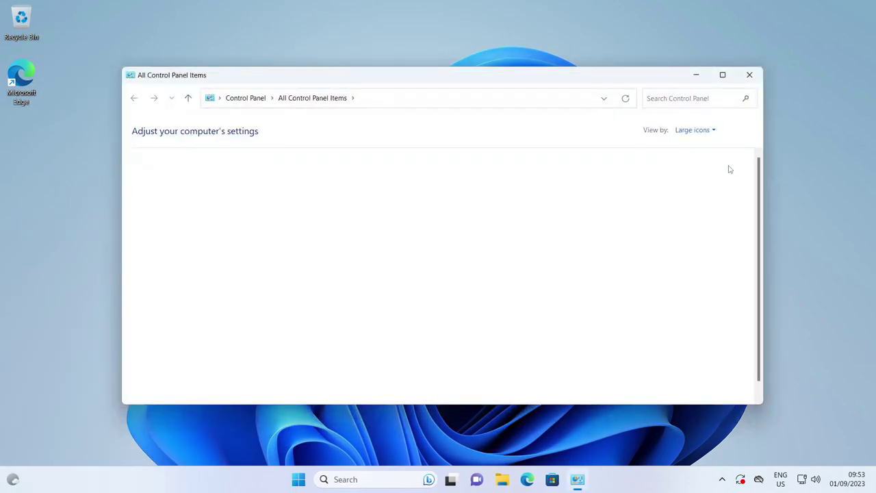
scroll(305, 345, "down", 1)
scroll(306, 345, "up", 1)
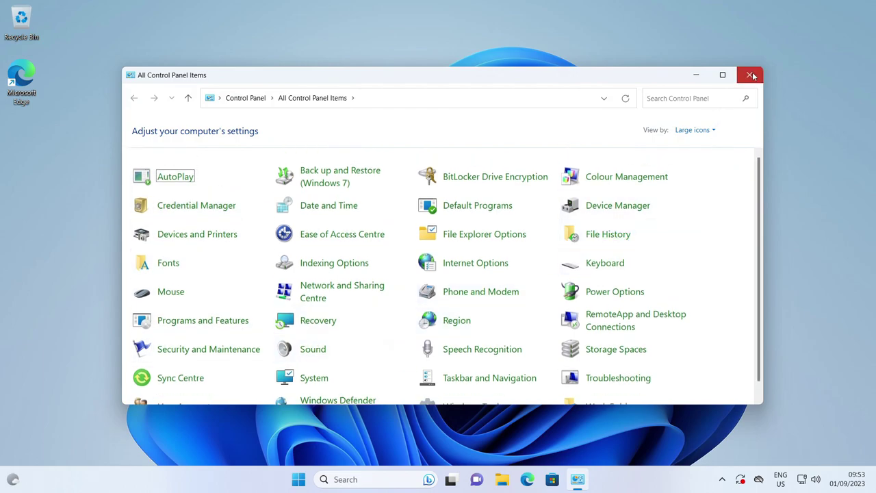
left_click(749, 75)
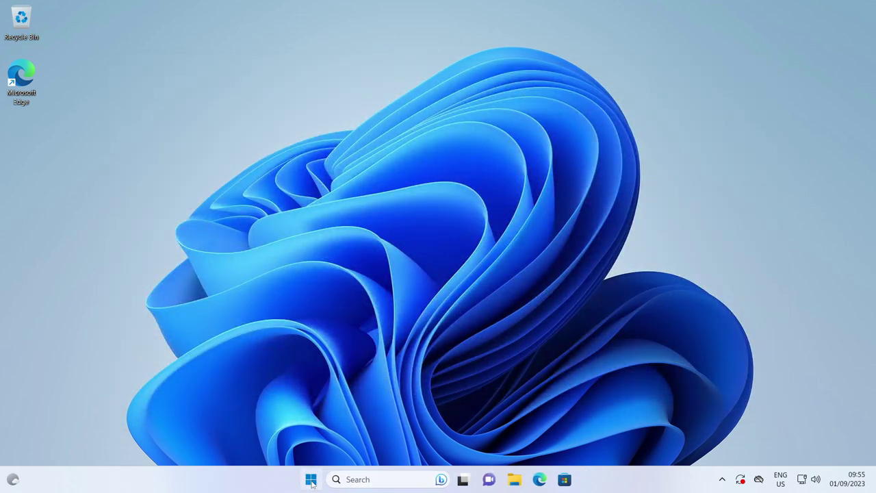
Open Settings from Start and go to the Time & language > Language & region page
left_click(311, 481)
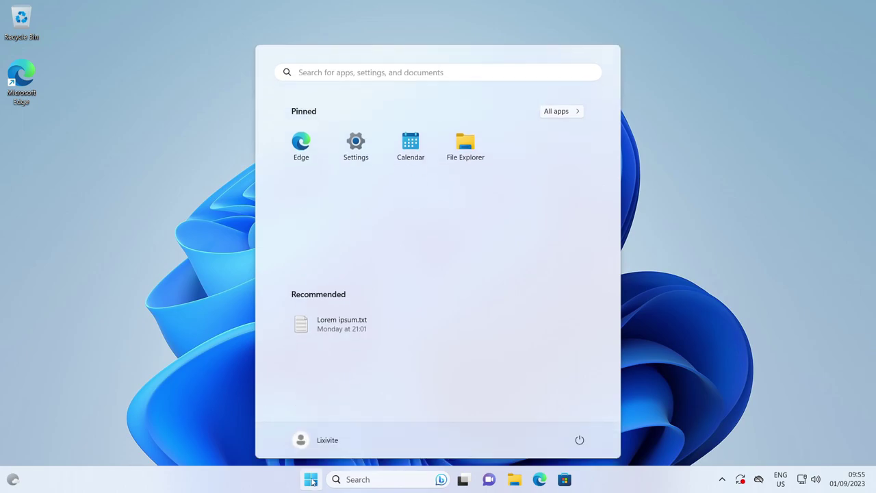
left_click(357, 144)
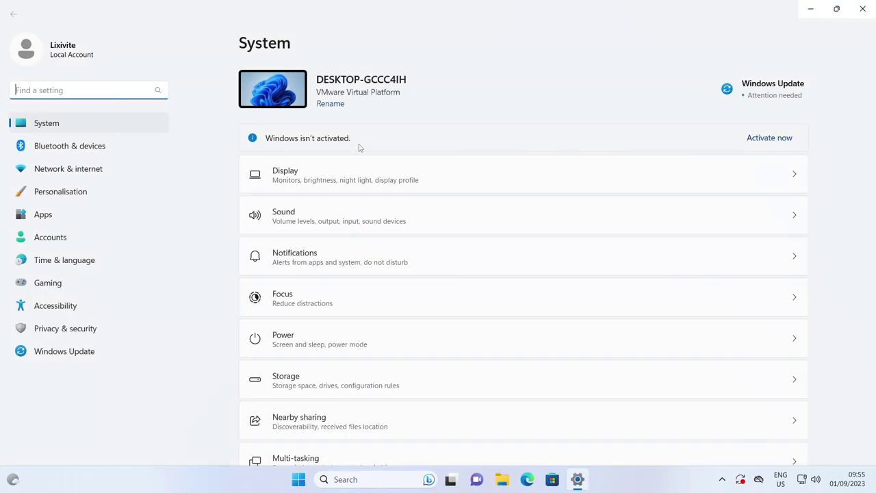
left_click(119, 266)
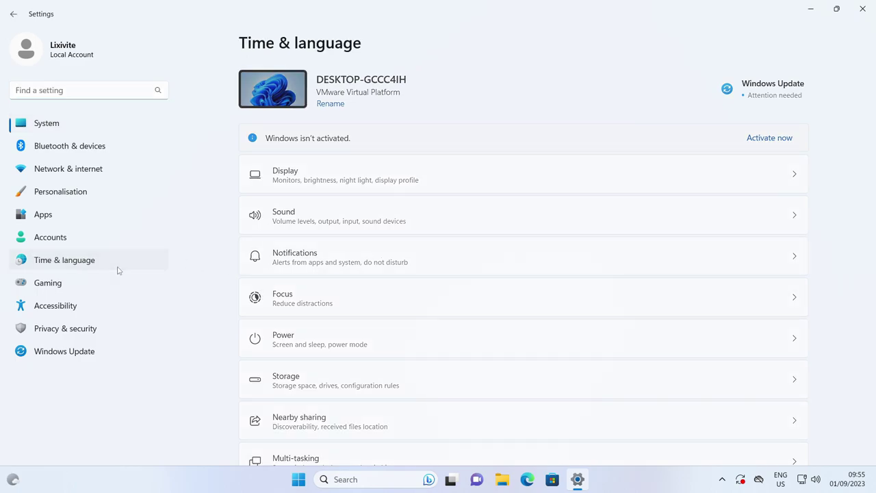
left_click(586, 182)
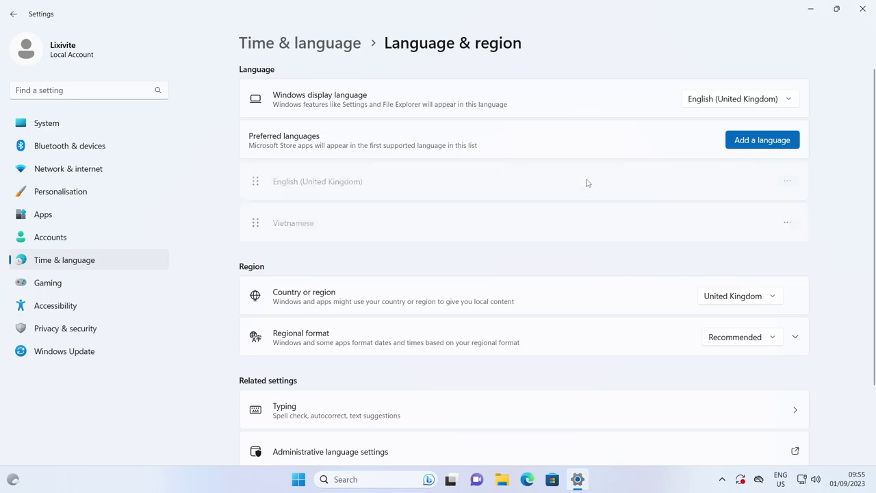
Add Mongolian (Traditional Mongolian) to the preferred languages by searching for "mongolian" and installing it
left_click(739, 141)
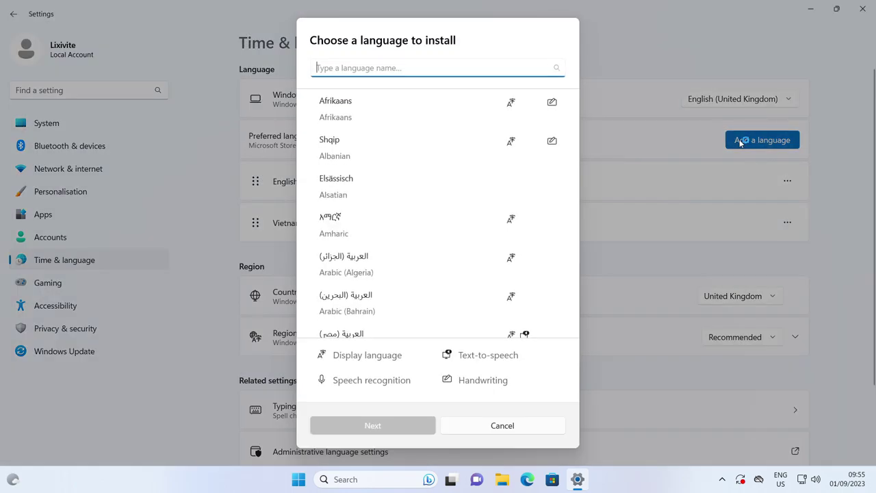
type("mongolian")
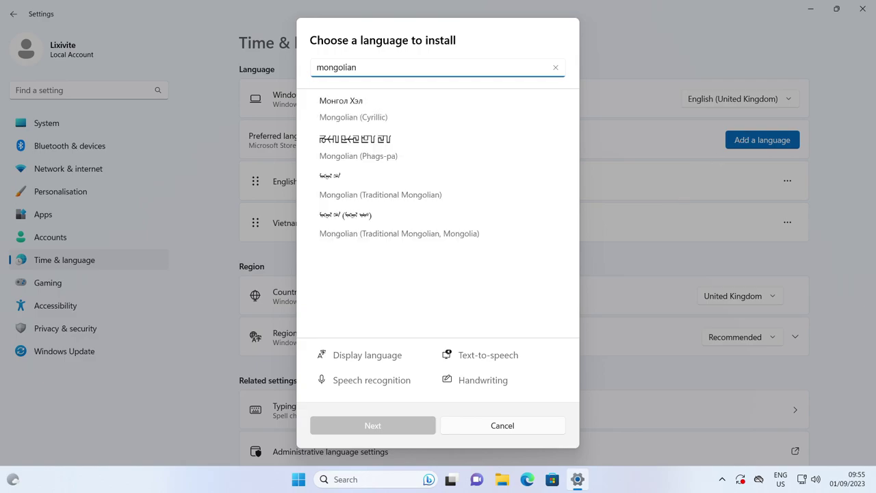
left_click(409, 193)
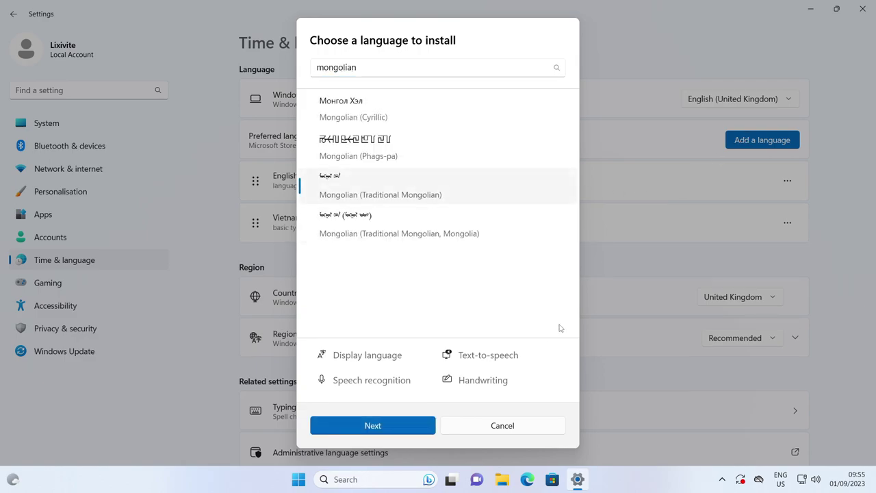
left_click(409, 425)
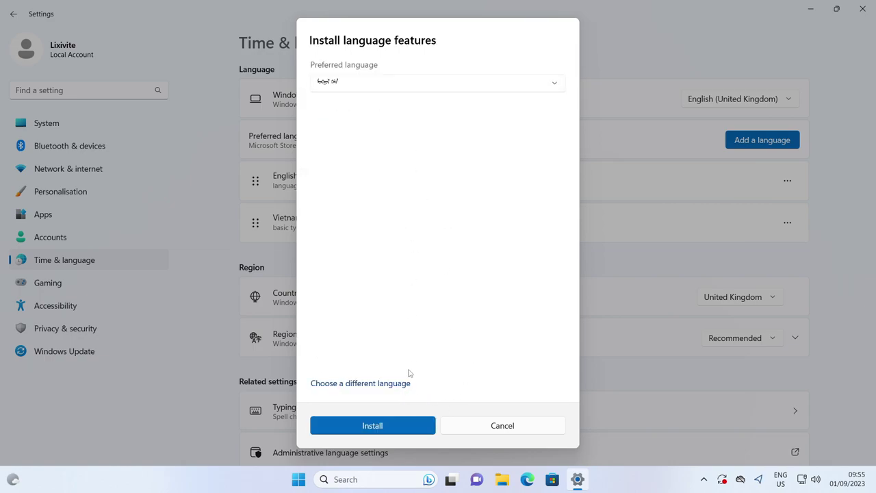
left_click(395, 426)
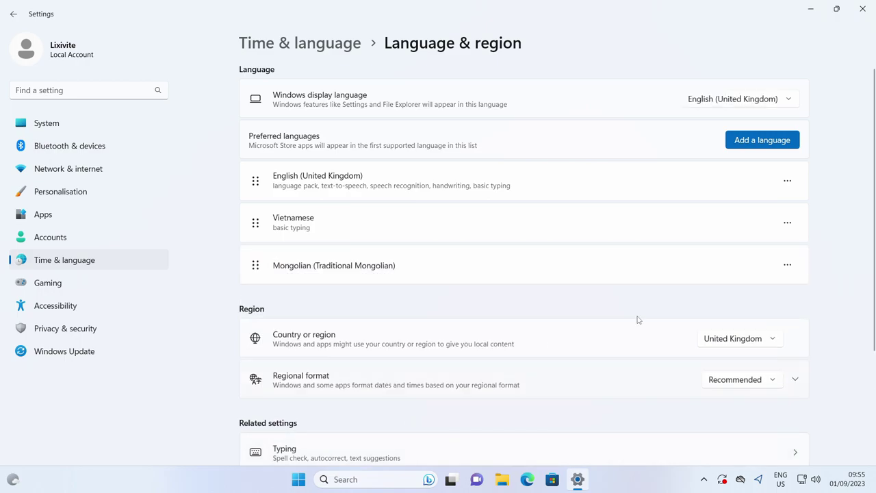
Check the language options of Mongolian (Traditional Mongolian) and return to the Language & region page
left_click(788, 265)
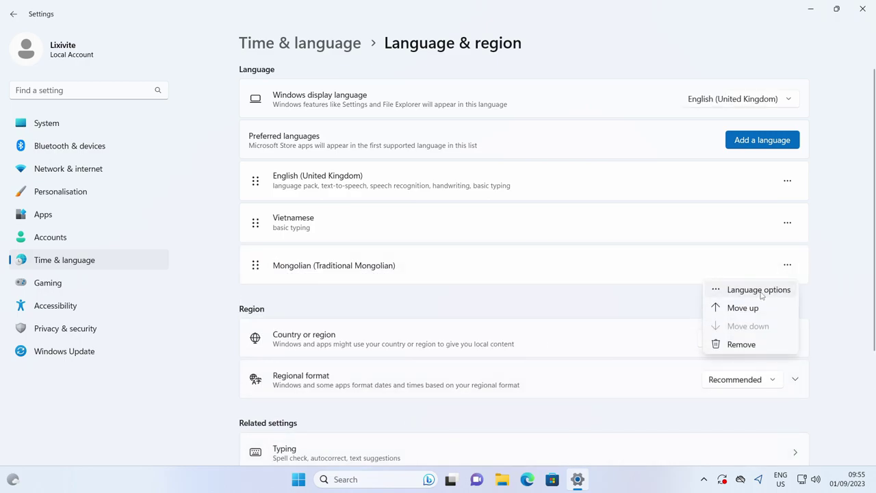
left_click(761, 290)
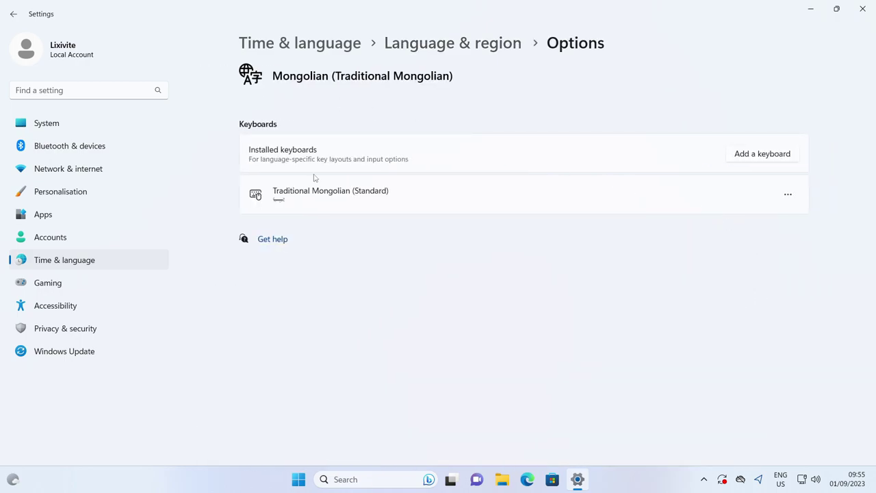
left_click(14, 14)
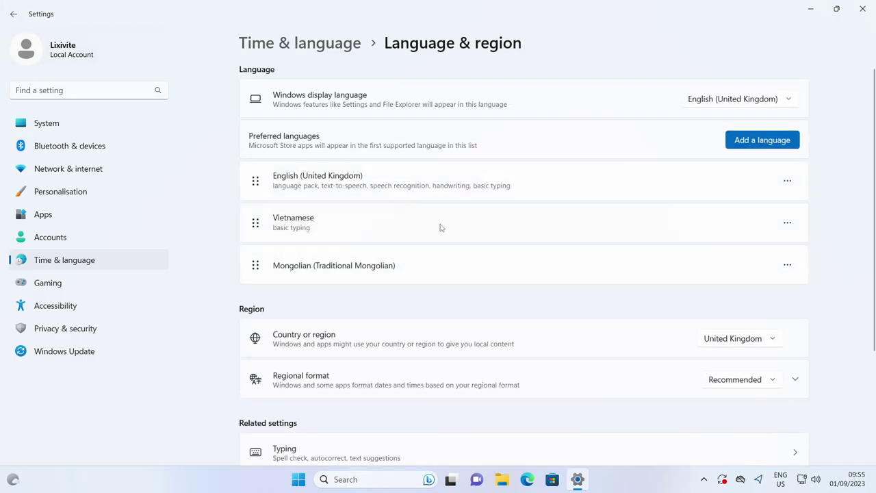
Find and install Mongolian (Traditional Mongolian, Mongolia) as another preferred language
left_click(758, 144)
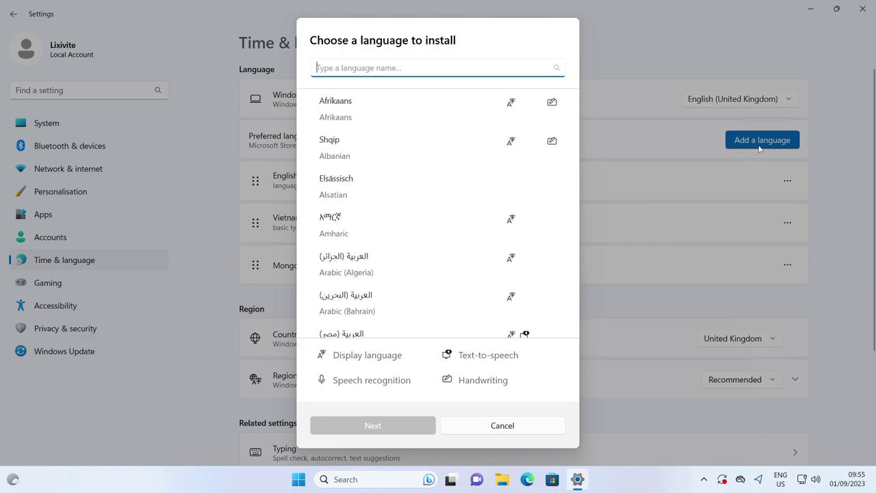
type("mongolian")
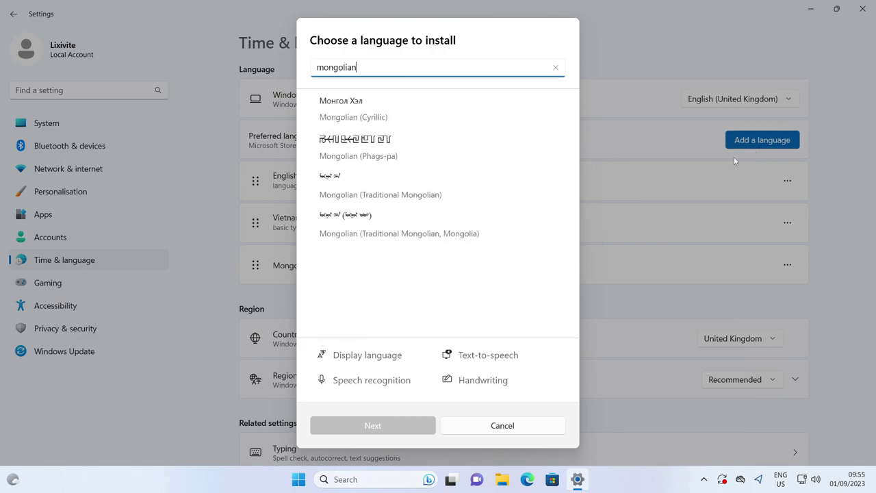
left_click(439, 217)
left_click(383, 424)
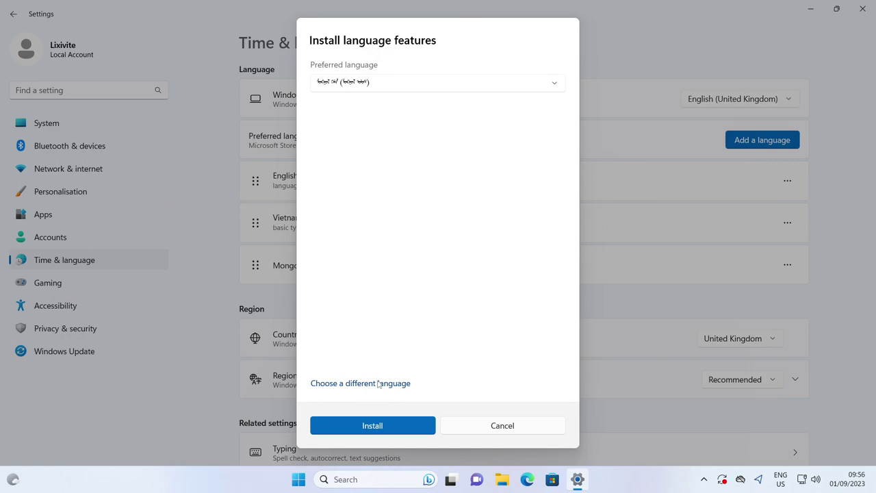
left_click(387, 424)
Open the language options of Mongolian (Traditional Mongolian, Mongolia) and restore the Settings window to a smaller size
left_click(787, 309)
left_click(757, 327)
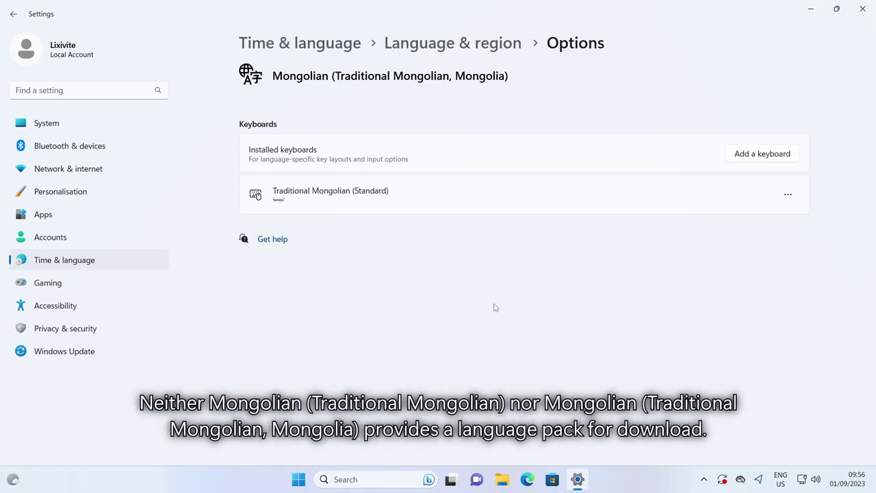
double_click(297, 14)
Open the About Windows dialog with winver and arrange the Settings window beside it
key("super+r")
type("winve")
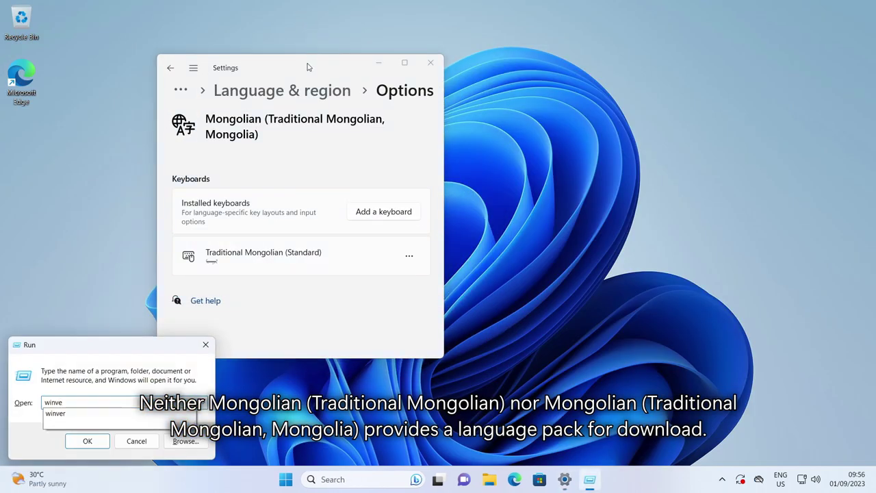
type("r")
key("Return")
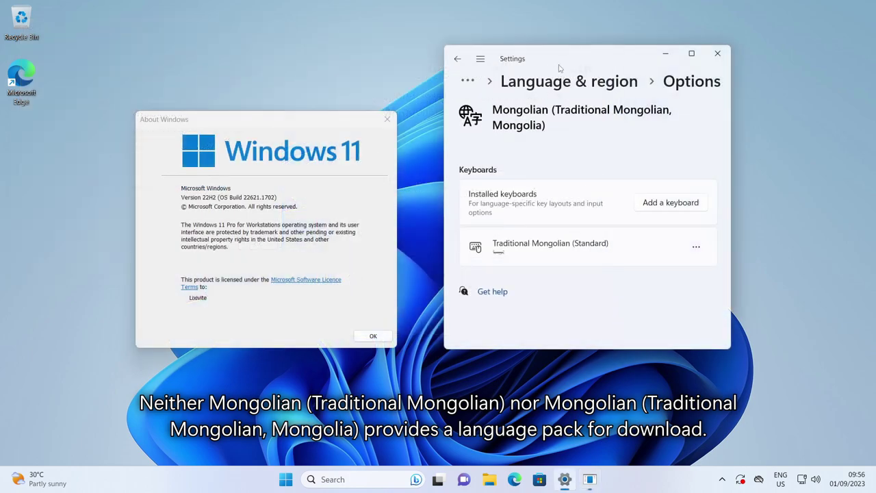
left_click_drag(557, 60, 558, 95)
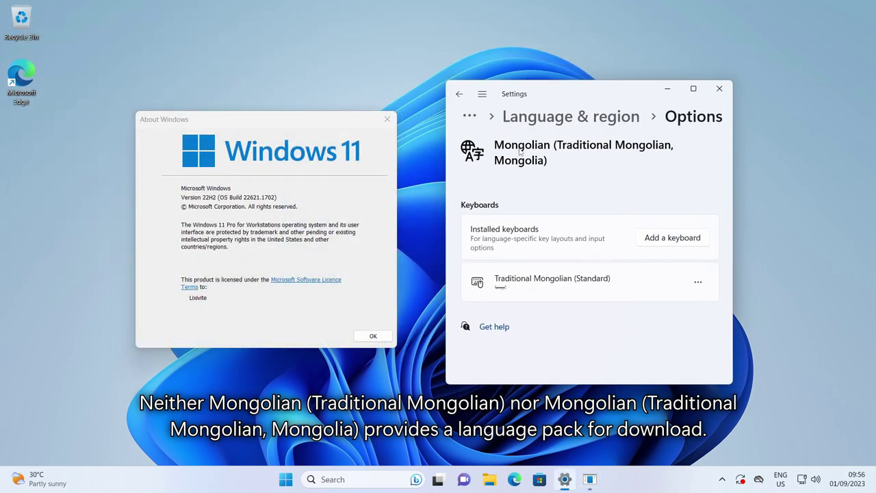
Return to the Language & region page and open the language options of Mongolian (Traditional Mongolian)
left_click(459, 94)
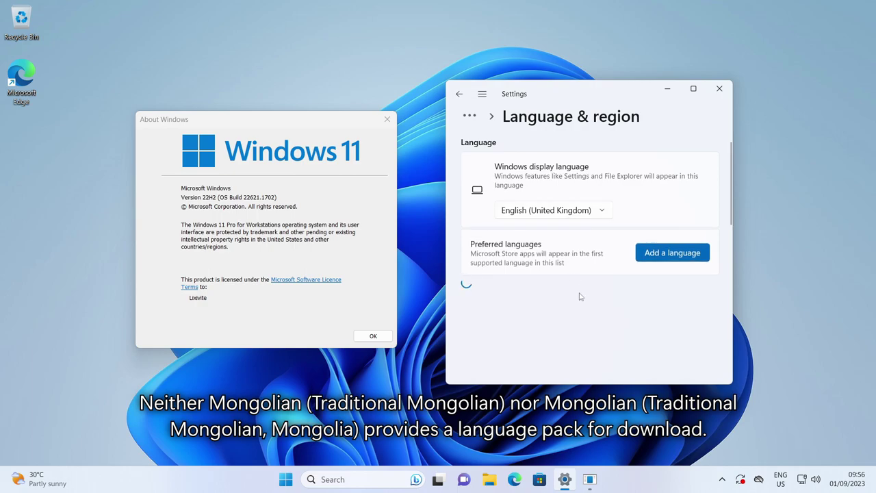
scroll(579, 294, "down", 2)
left_click(698, 278)
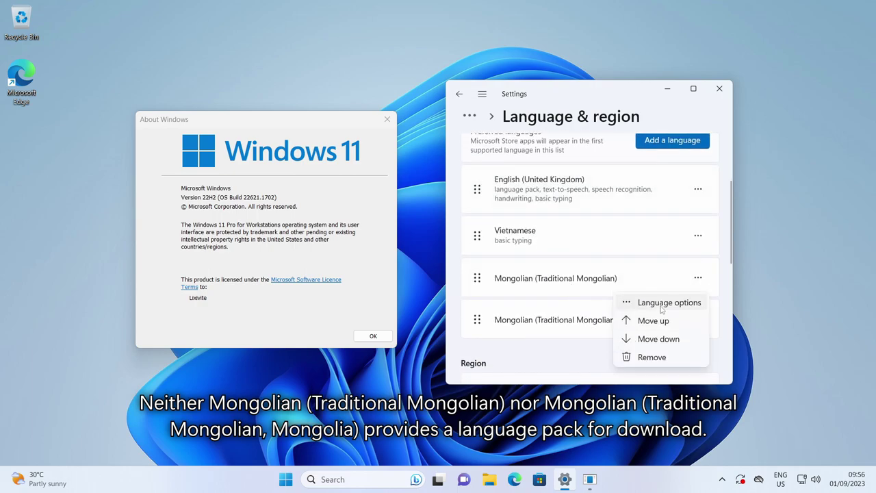
left_click(659, 304)
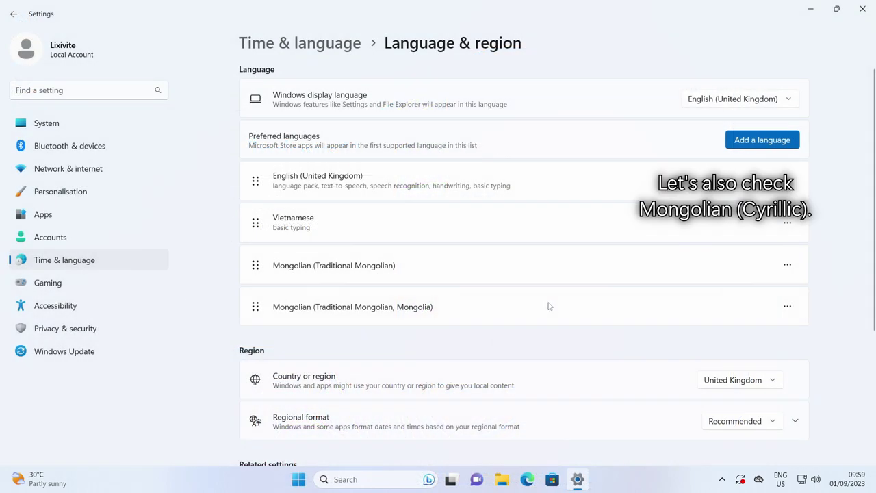
Find and install Mongolian (Cyrillic) as another preferred language
left_click(771, 141)
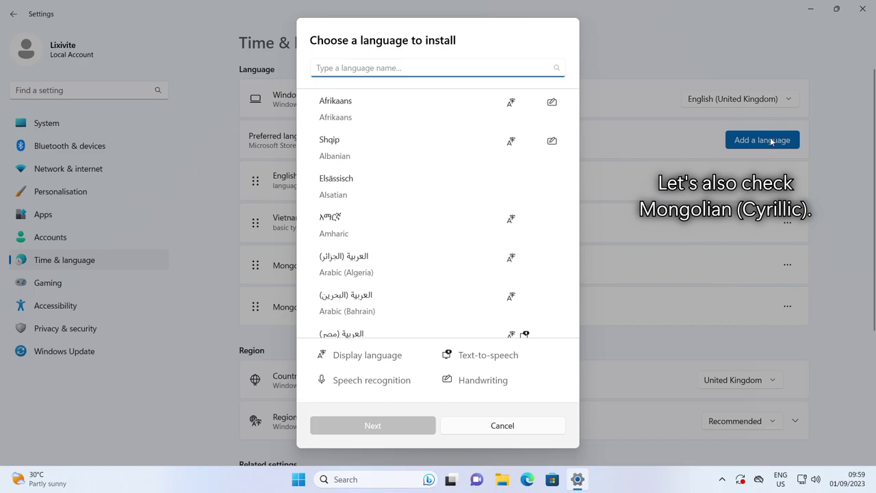
type("mongolian")
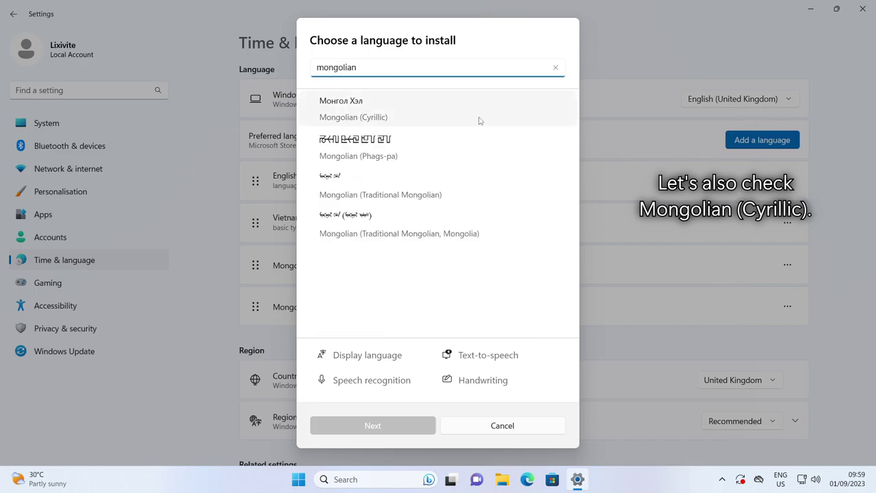
left_click(375, 112)
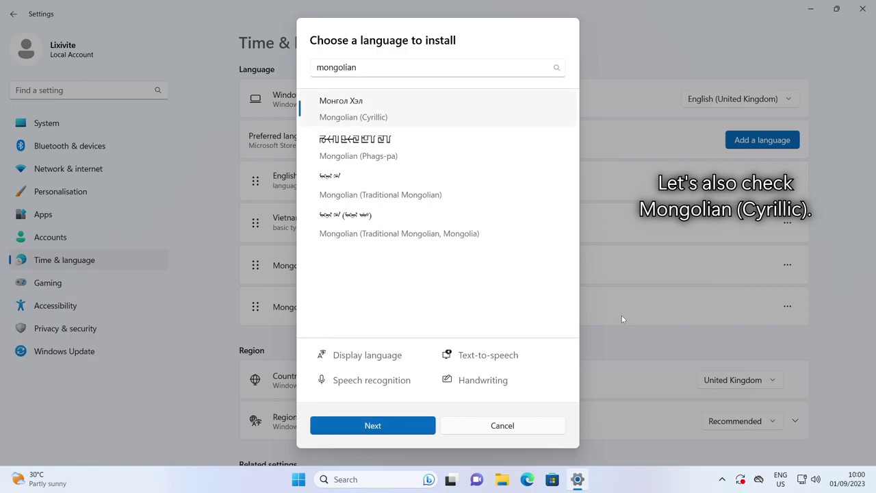
left_click(399, 424)
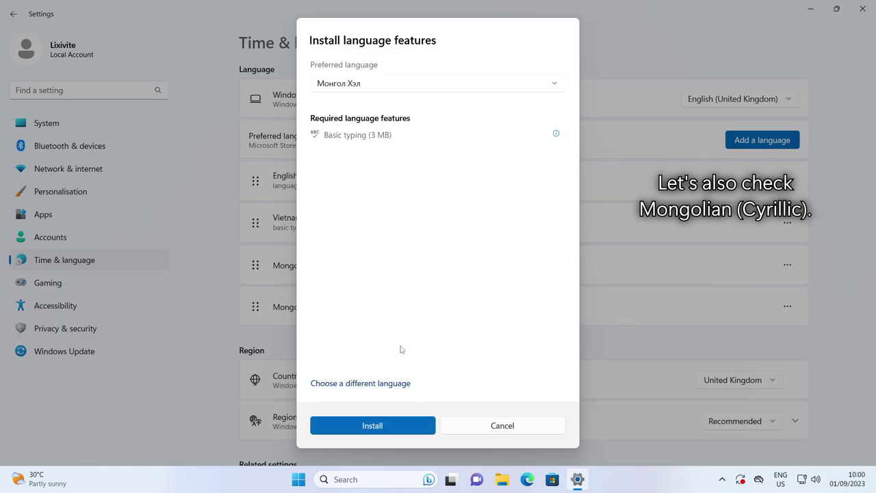
left_click(396, 425)
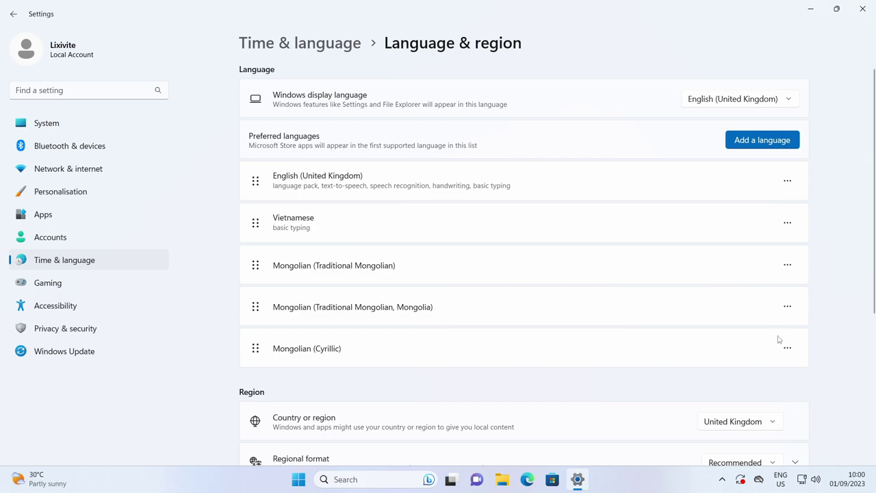
Check the language options of Mongolian (Cyrillic), and open those of Vietnamese for comparison
left_click(787, 350)
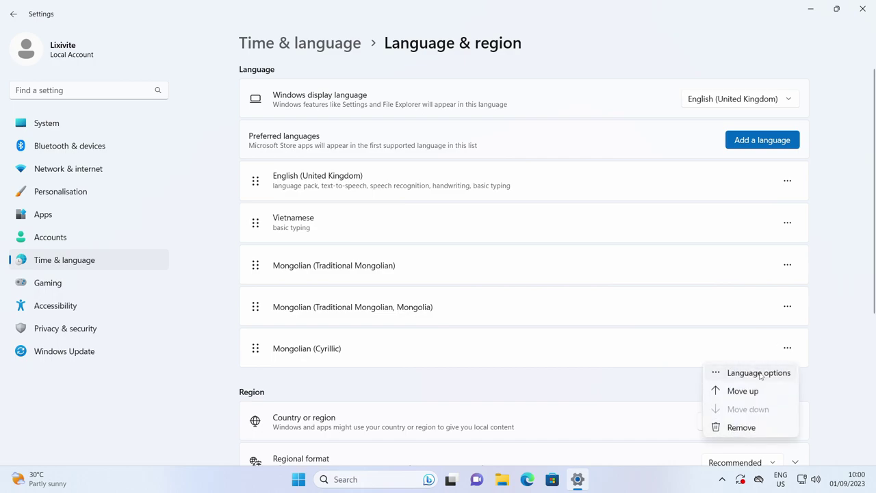
left_click(758, 373)
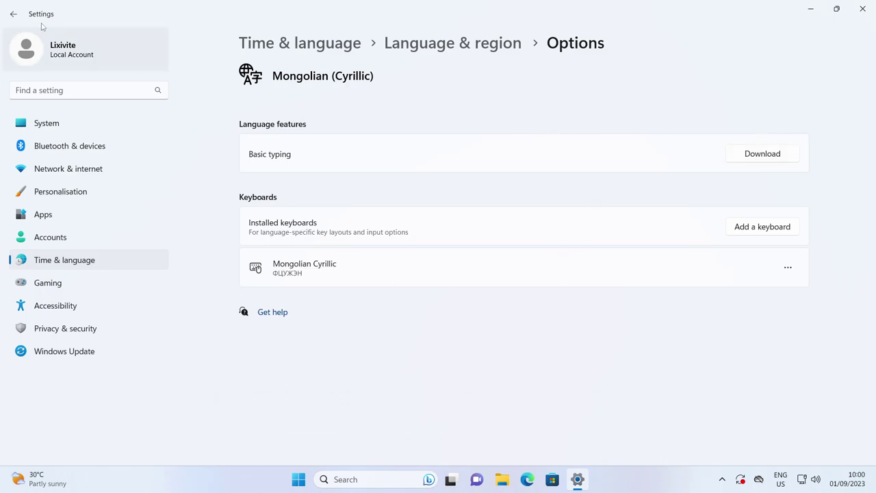
left_click(12, 13)
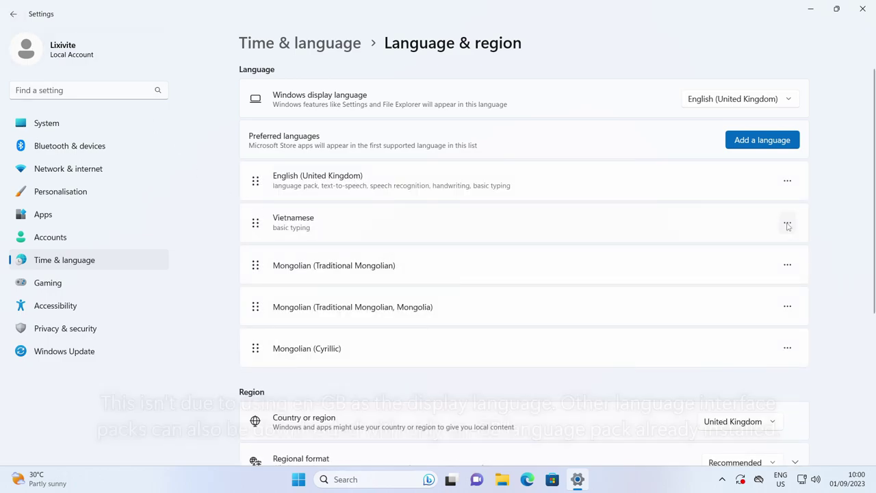
left_click(787, 223)
left_click(765, 248)
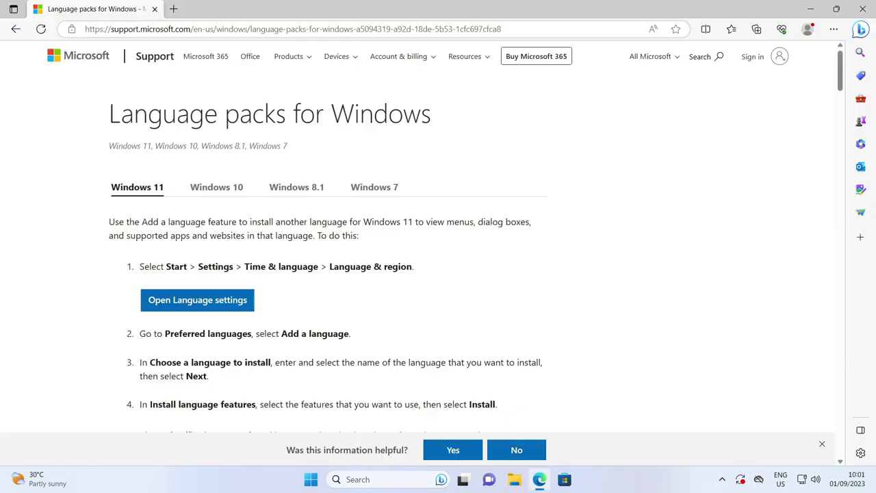
In Microsoft Edge, look through the Windows 11 language table on the Language packs for Windows support page for a Mongolian entry
left_click(655, 207)
scroll(582, 204, "down", 1)
scroll(582, 205, "down", 5)
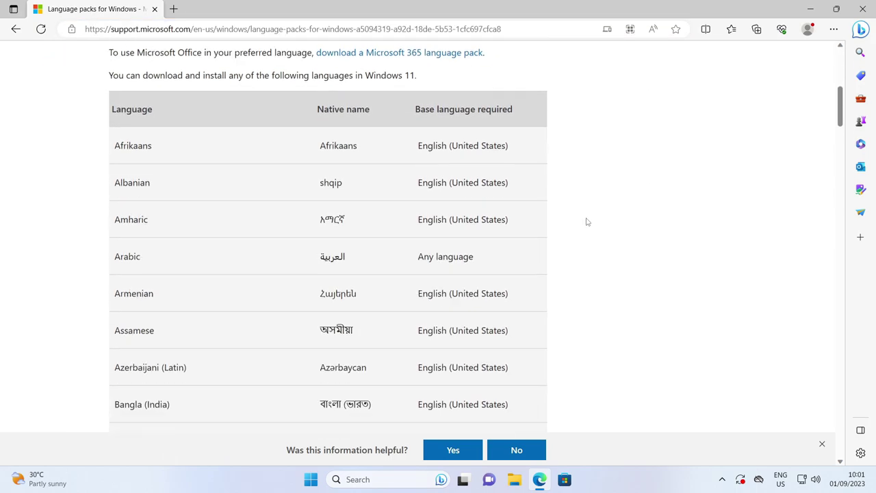
scroll(588, 225, "down", 6)
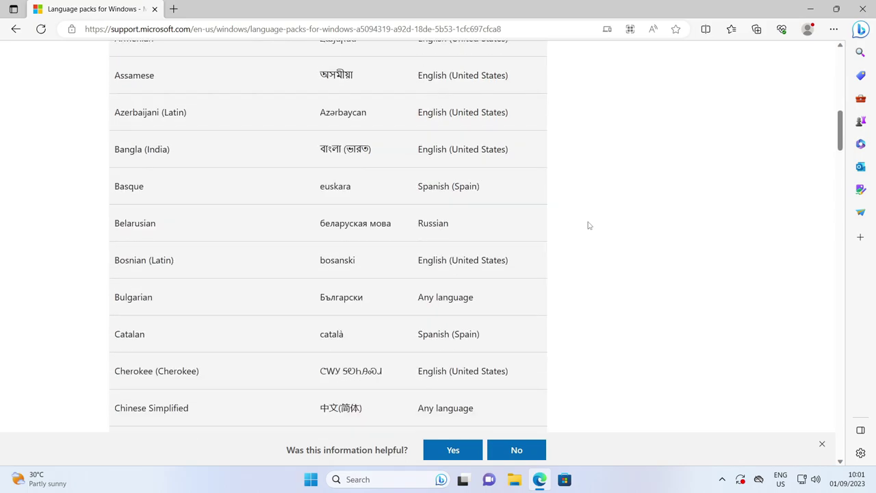
scroll(597, 240, "down", 5)
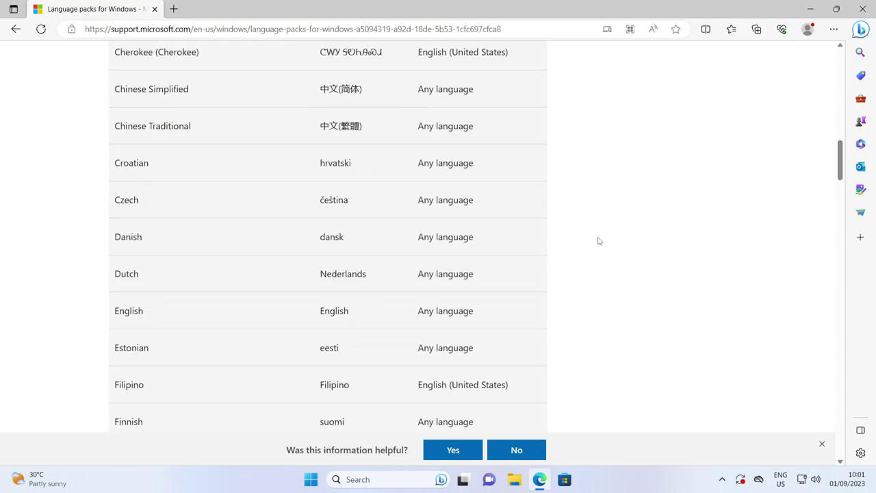
scroll(596, 232, "down", 8)
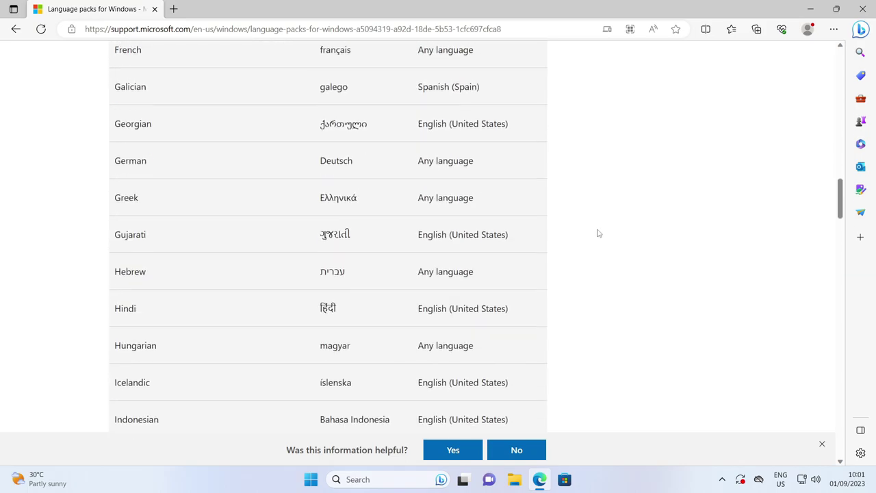
scroll(597, 233, "down", 8)
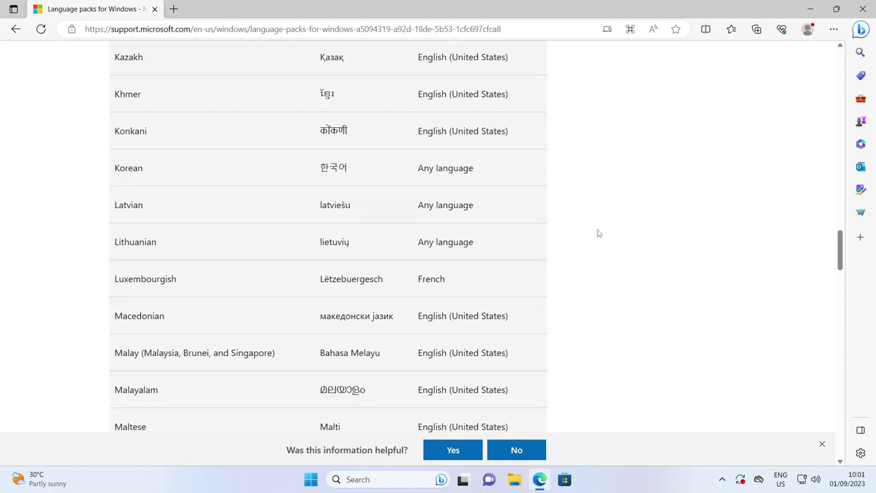
scroll(597, 233, "down", 11)
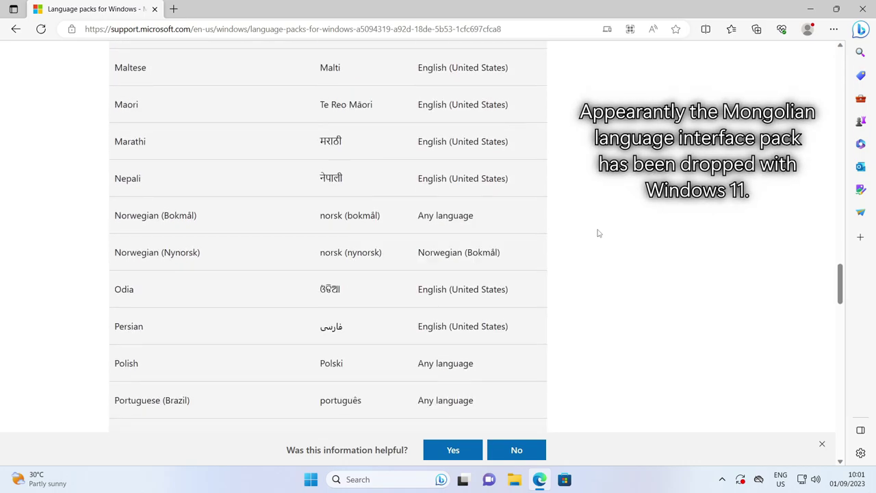
scroll(598, 234, "down", 8)
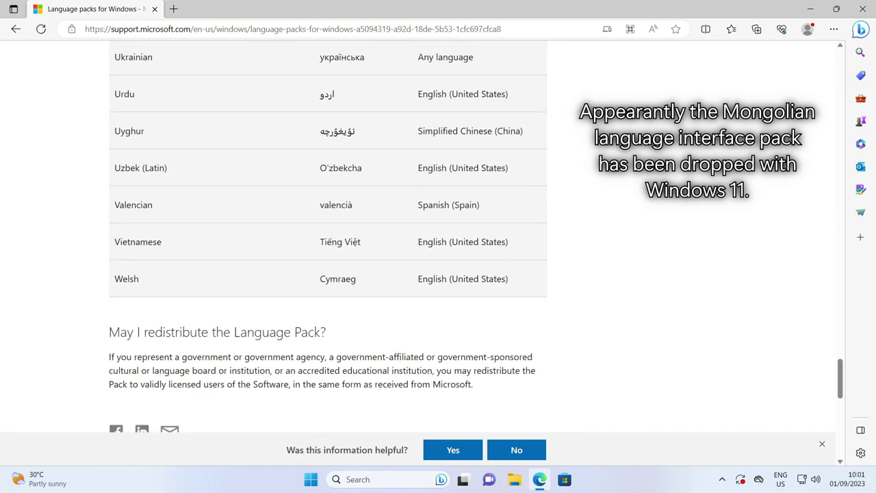
Search the Windows 11 section of the language packs page for "Mongolian"
scroll(353, 233, "up", 20)
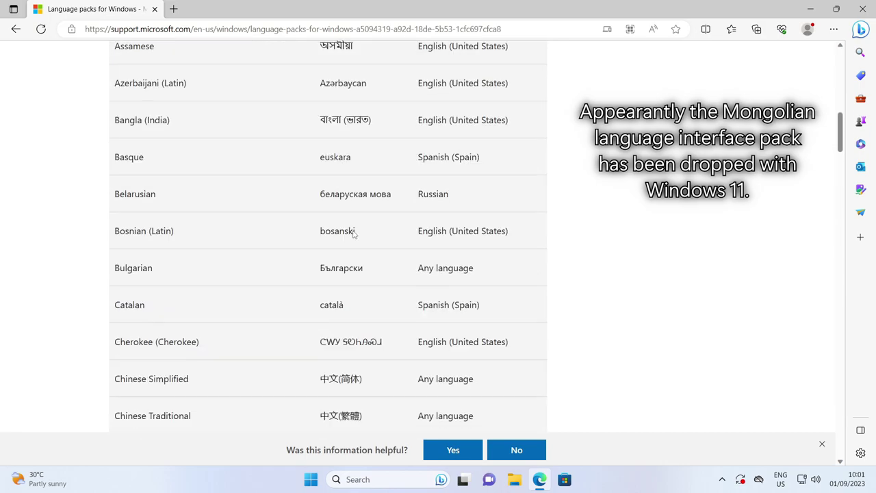
scroll(354, 233, "up", 6)
key("ctrl+f")
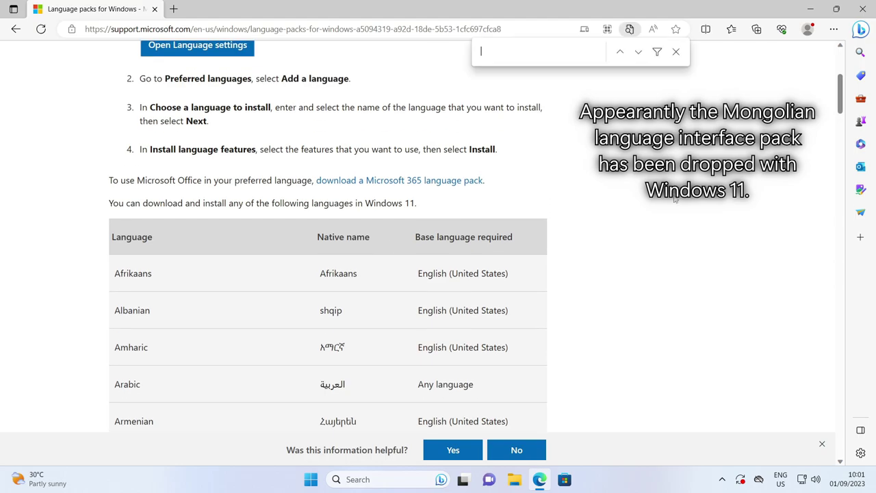
type("Mongolian")
scroll(674, 199, "up", 4)
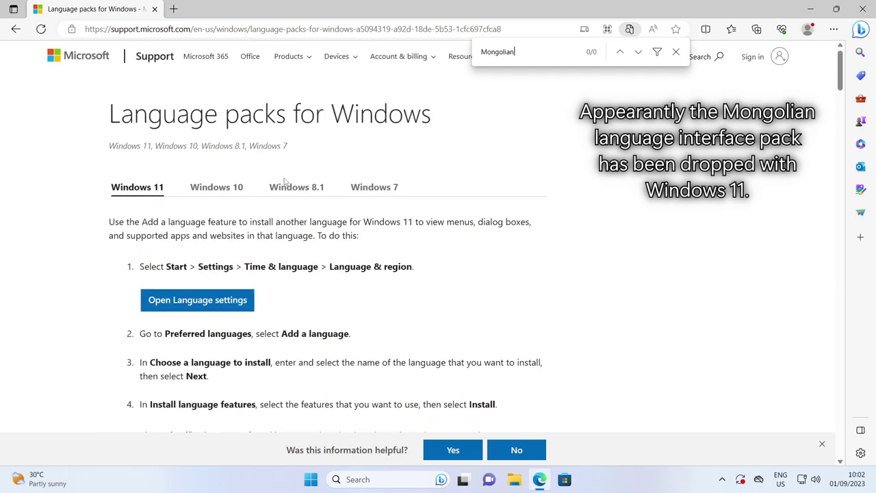
Show the Windows 10 section of the language packs page and search it for "Mongolian"
left_click(236, 189)
left_click(514, 51)
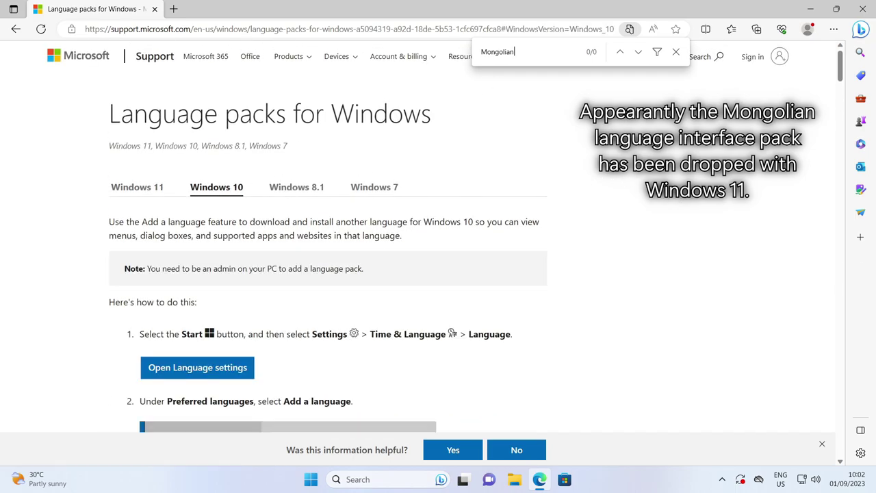
key("Return")
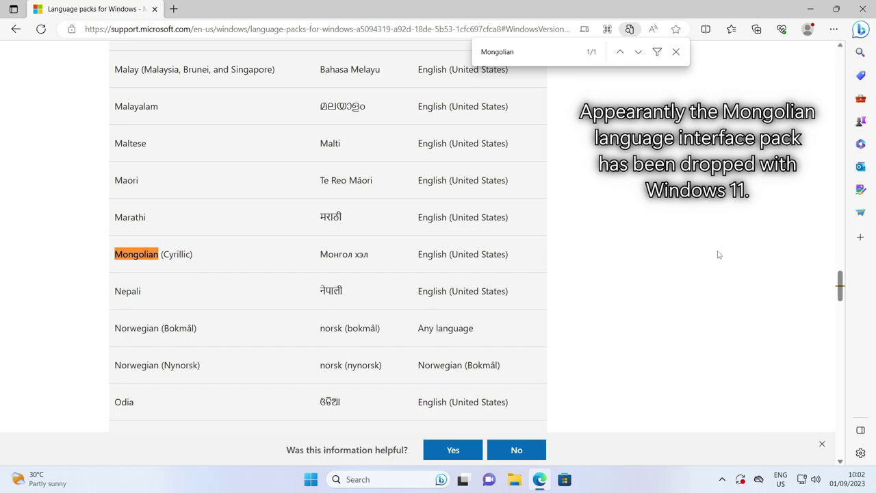
Show the Windows 8.1 section of the language packs page and search it for "Mongolian"
scroll(697, 247, "up", 20)
scroll(631, 222, "up", 15)
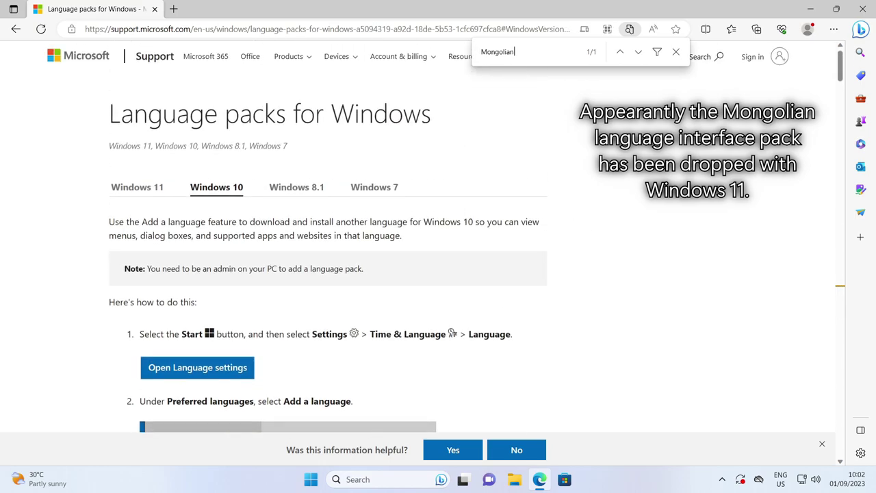
left_click(323, 195)
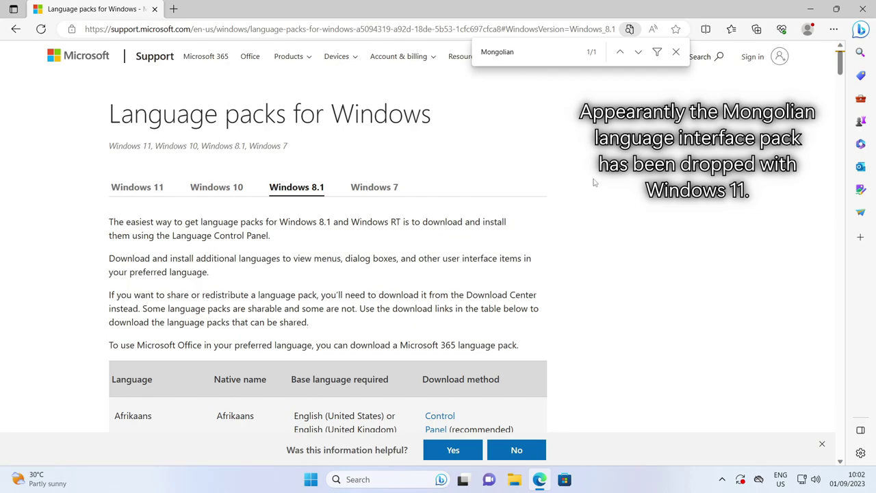
key("Return")
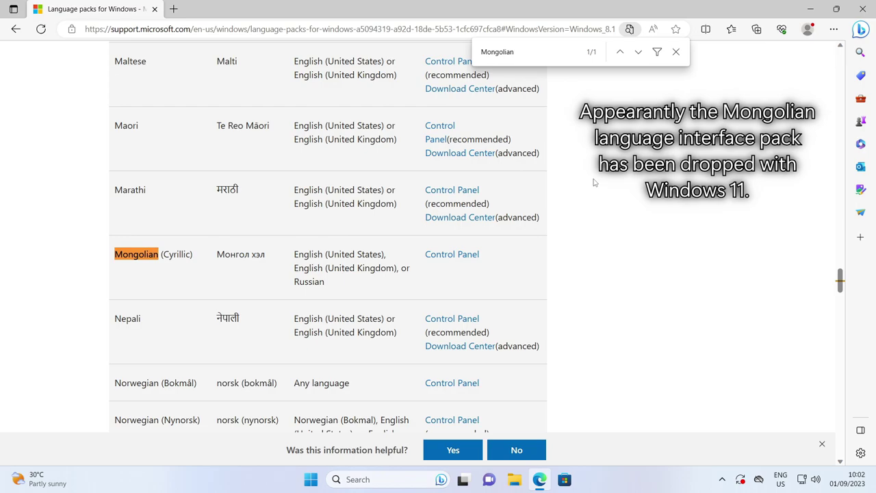
Show the Windows 7 section of the language packs page and search it for "Mongolian"
scroll(563, 183, "up", 20)
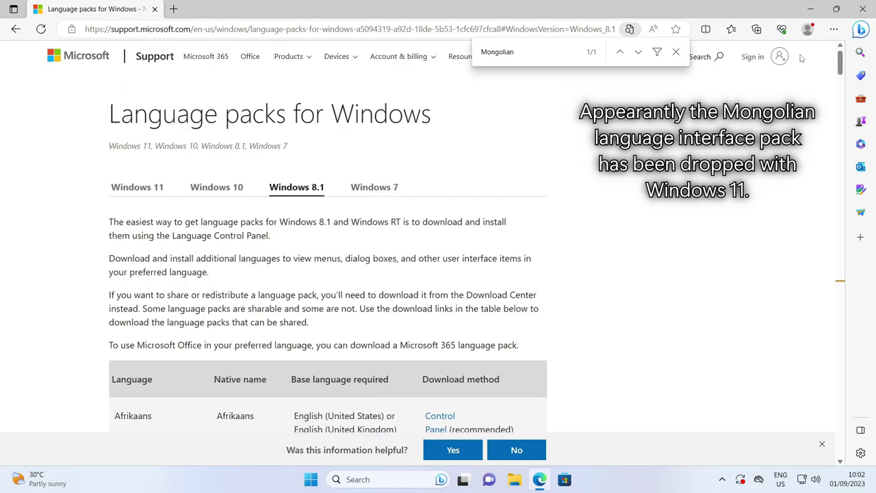
left_click(356, 189)
left_click(527, 52)
key("Return")
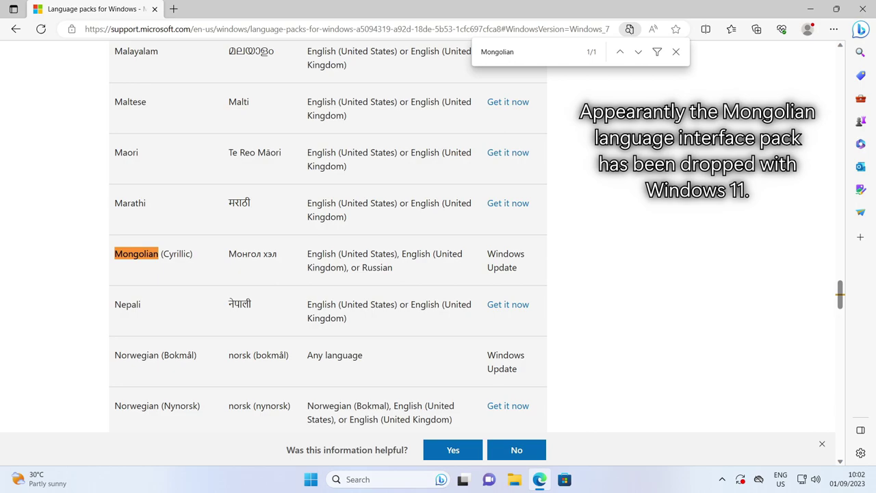